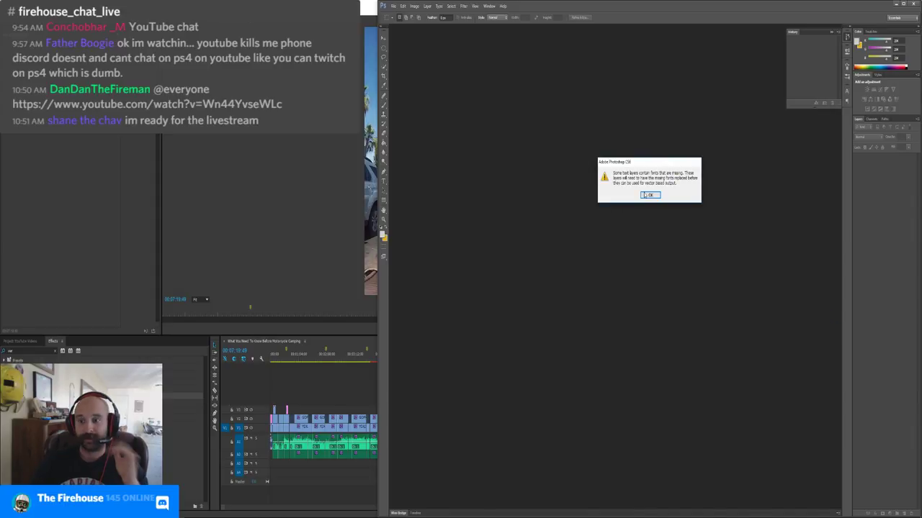
# Step: Dismiss the missing-fonts warning so the RIDE SAFELY thumbnail PSD finishes opening
pyautogui.click(647, 195)
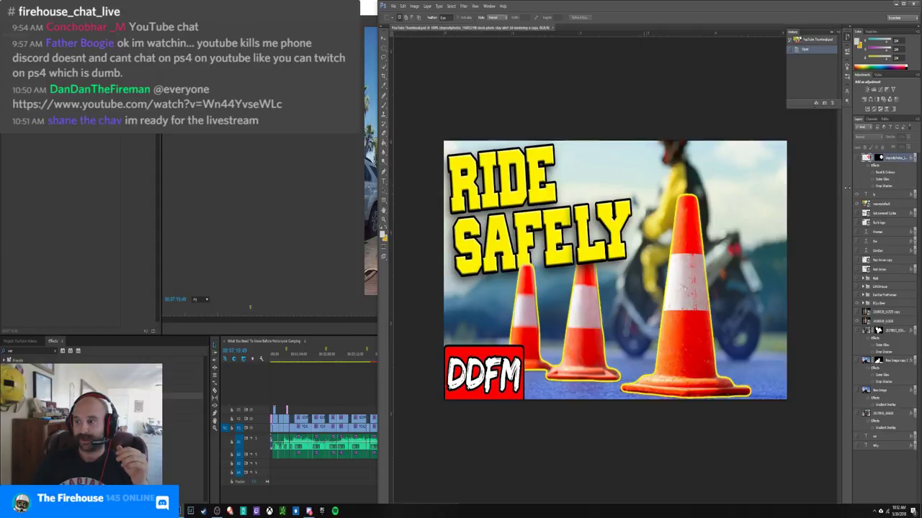
# Step: Delete the unwanted layer and yellow LY text, hide What's Good?!?, and delete the beer photos
pyautogui.click(882, 204)
pyautogui.press('Delete')
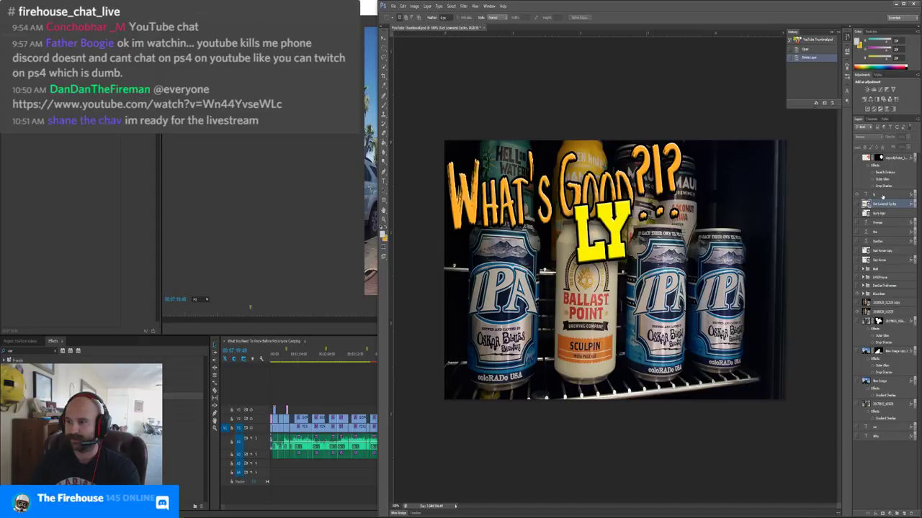
pyautogui.click(883, 195)
pyautogui.press('Delete')
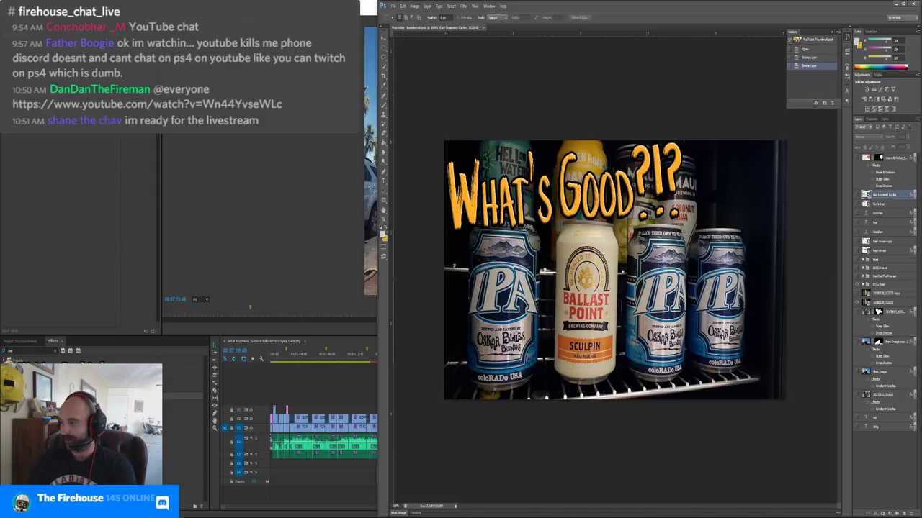
pyautogui.click(859, 284)
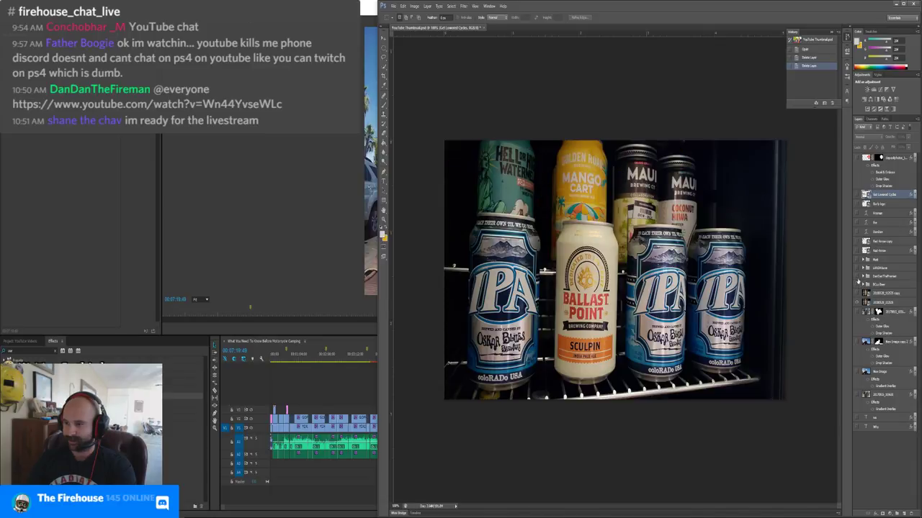
pyautogui.press('Delete')
pyautogui.press('Delete')
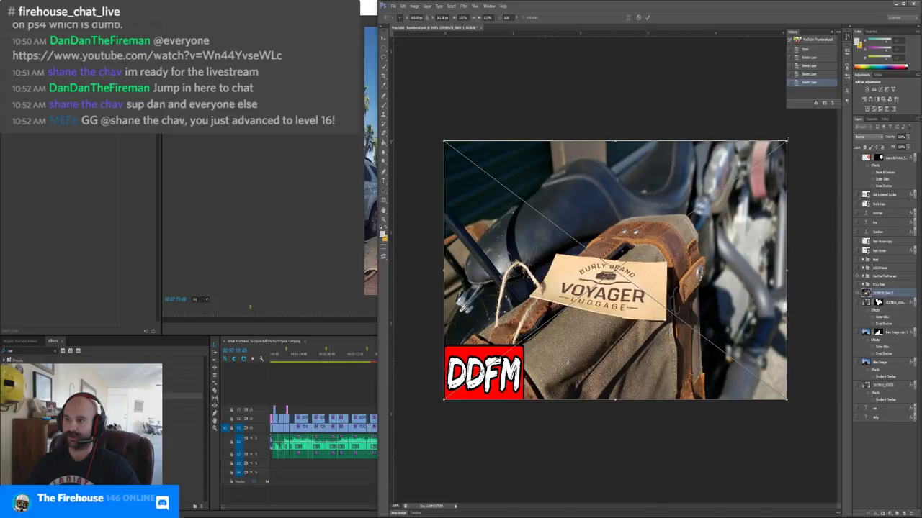
# Step: Commit the placed Voyager luggage photo and duplicate its layer
pyautogui.press('Return')
pyautogui.rightClick(864, 291)
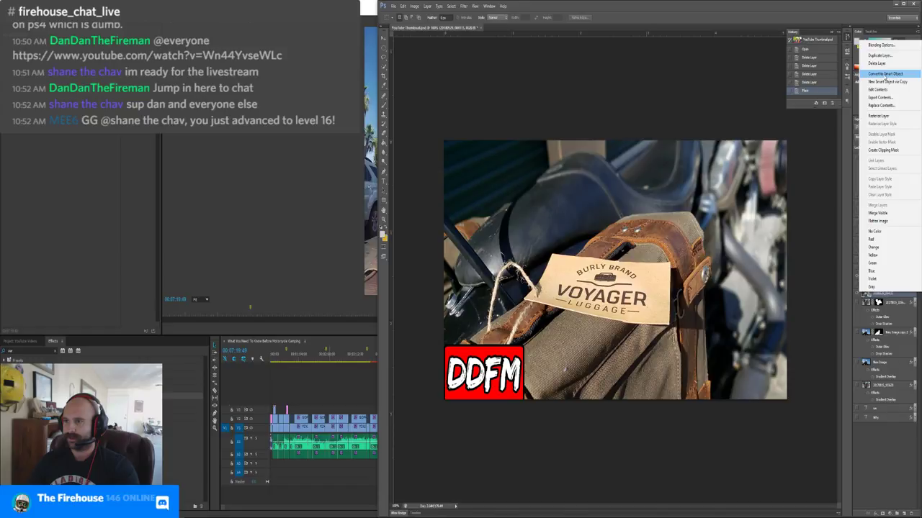
pyautogui.click(885, 80)
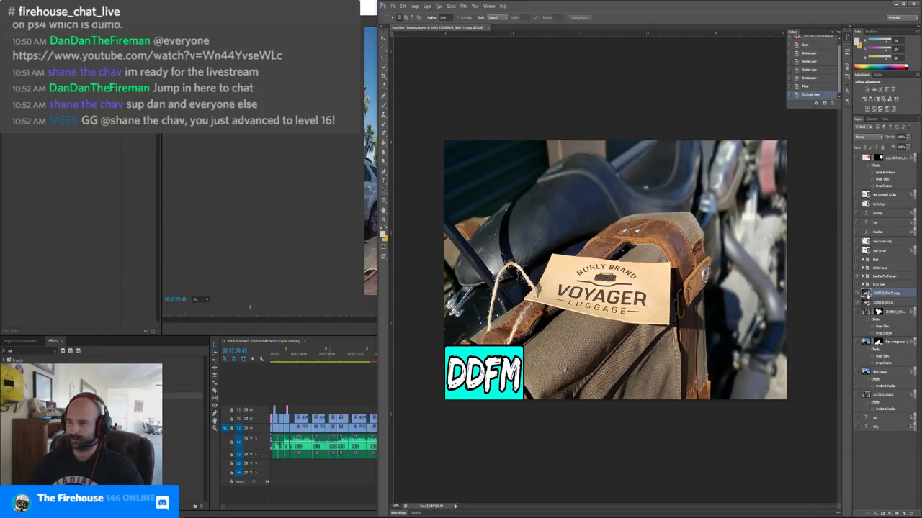
# Step: Quick-select the leather-and-canvas bag and bring up Refine Edge for the selection
pyautogui.press('w')
pyautogui.moveTo(670, 303); pyautogui.dragTo(638, 360)
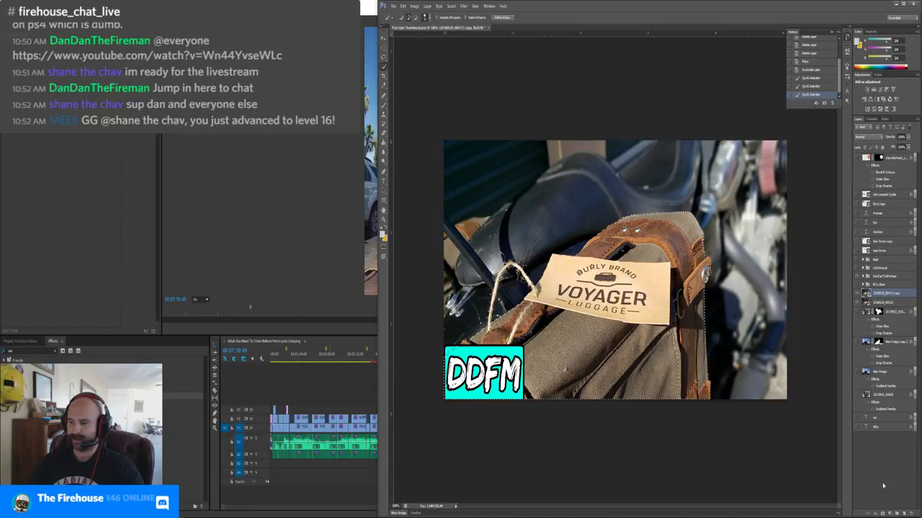
pyautogui.hotkey('ctrl', 'alt', 'r')
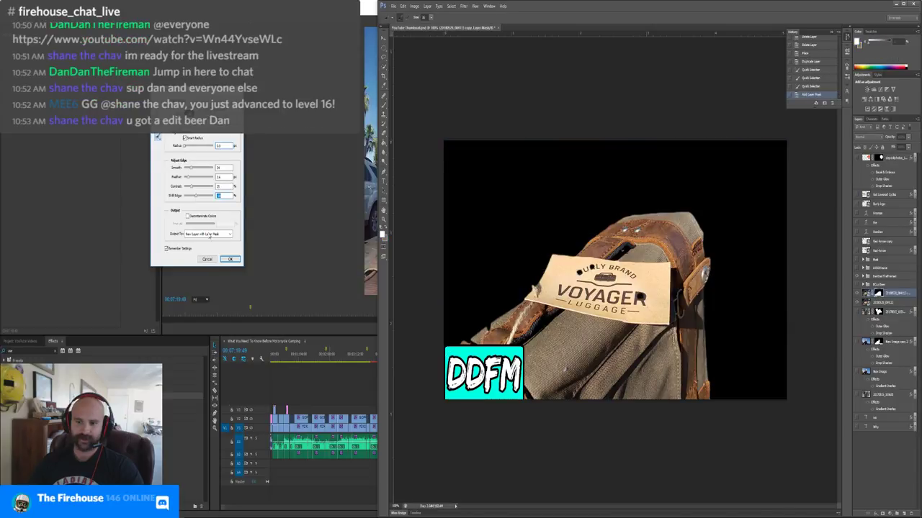
# Step: Apply the refined edges and start a gradient overlay on the photo with a cyan left stop
pyautogui.click(230, 259)
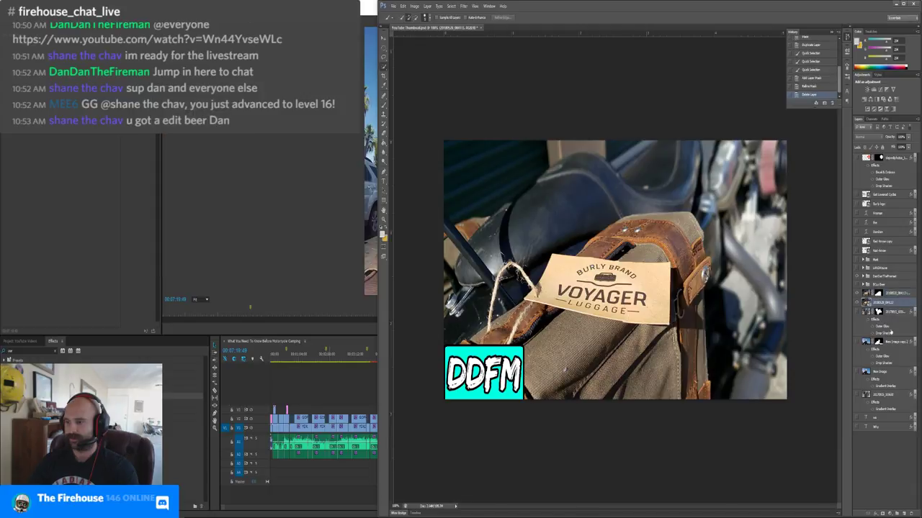
pyautogui.rightClick(864, 310)
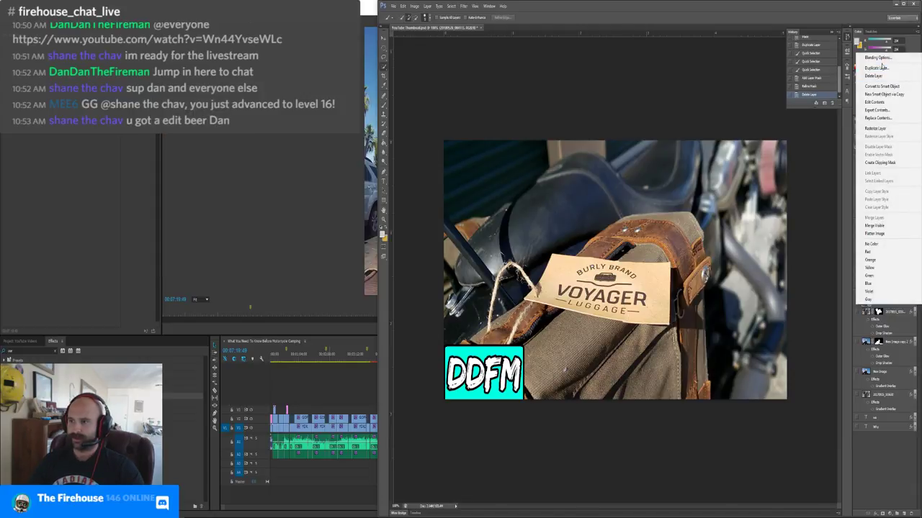
pyautogui.click(876, 57)
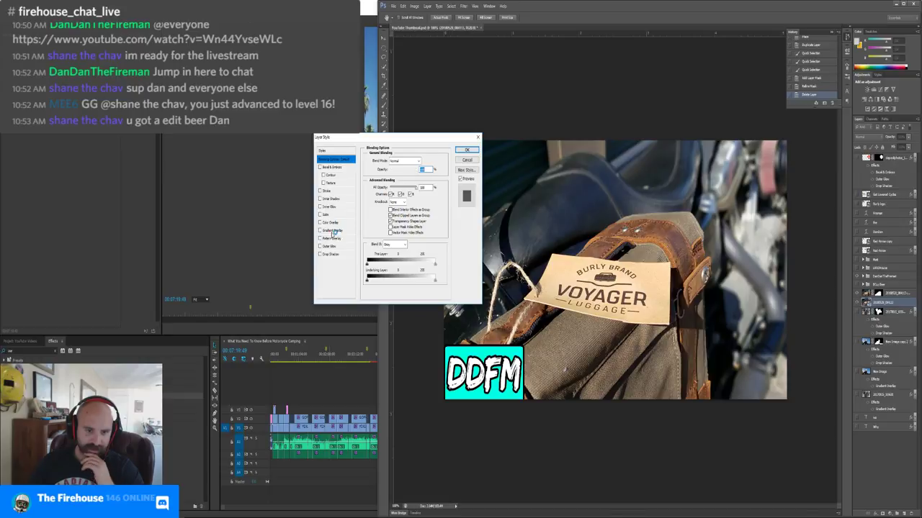
pyautogui.click(332, 230)
pyautogui.click(400, 177)
pyautogui.click(418, 230)
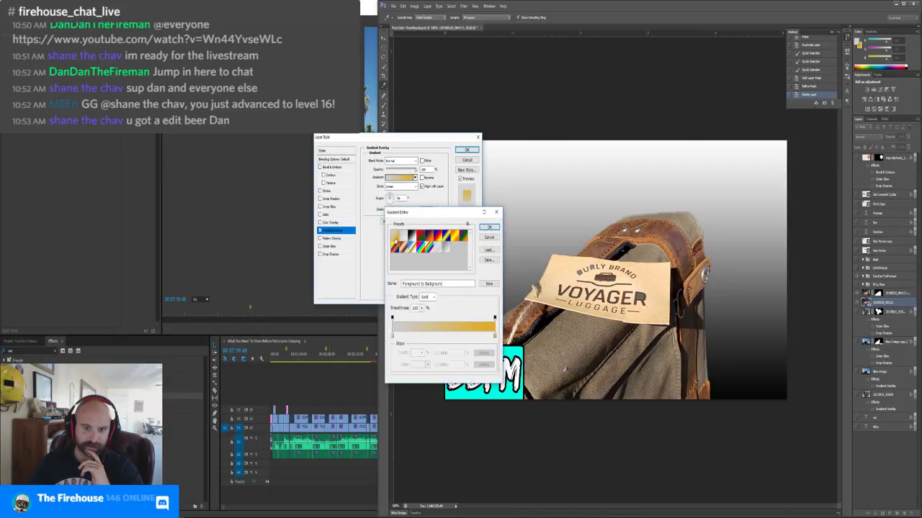
pyautogui.click(392, 336)
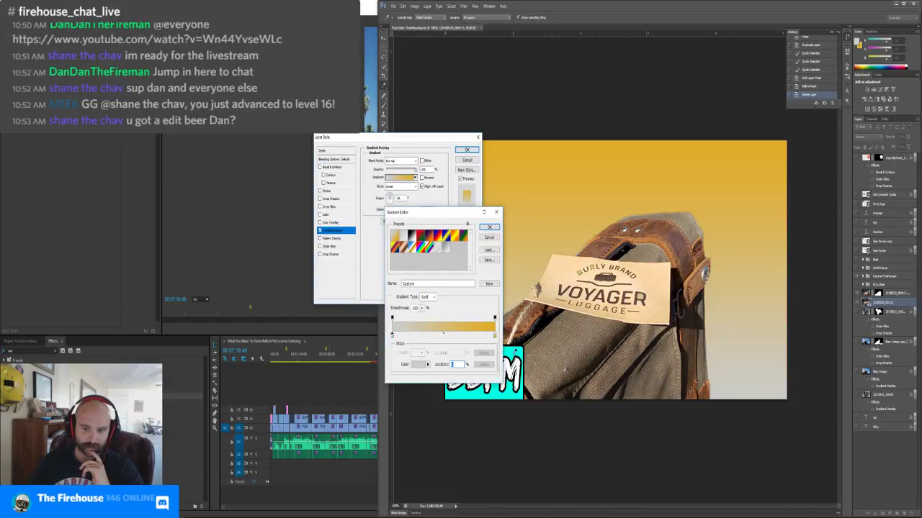
pyautogui.click(514, 357)
# Step: Make the right gradient stop black and apply the overlay at lowered opacity
pyautogui.click(495, 336)
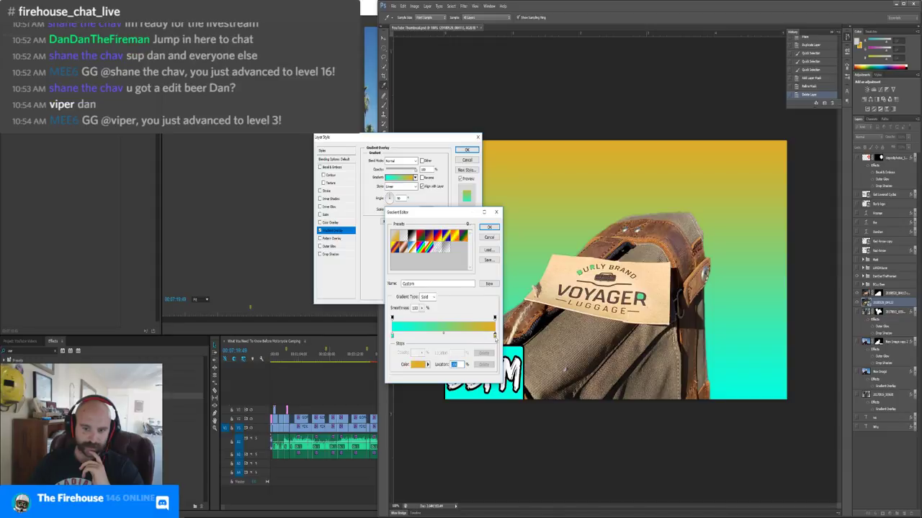
pyautogui.click(418, 365)
pyautogui.moveTo(365, 273); pyautogui.dragTo(348, 285)
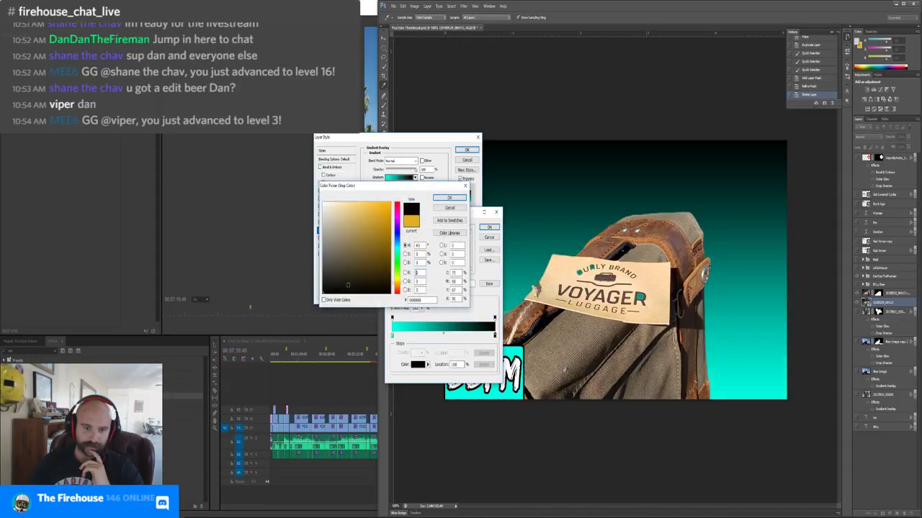
pyautogui.click(448, 198)
pyautogui.click(489, 227)
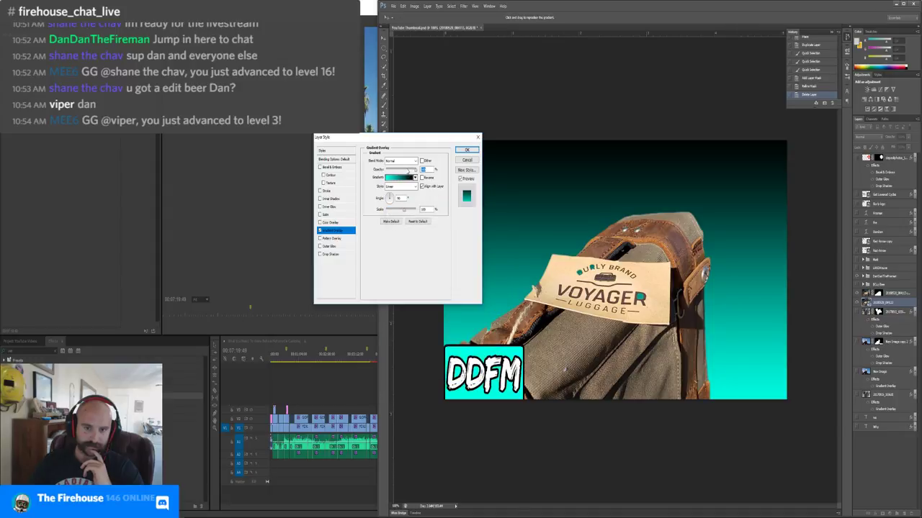
pyautogui.moveTo(418, 169); pyautogui.dragTo(393, 170)
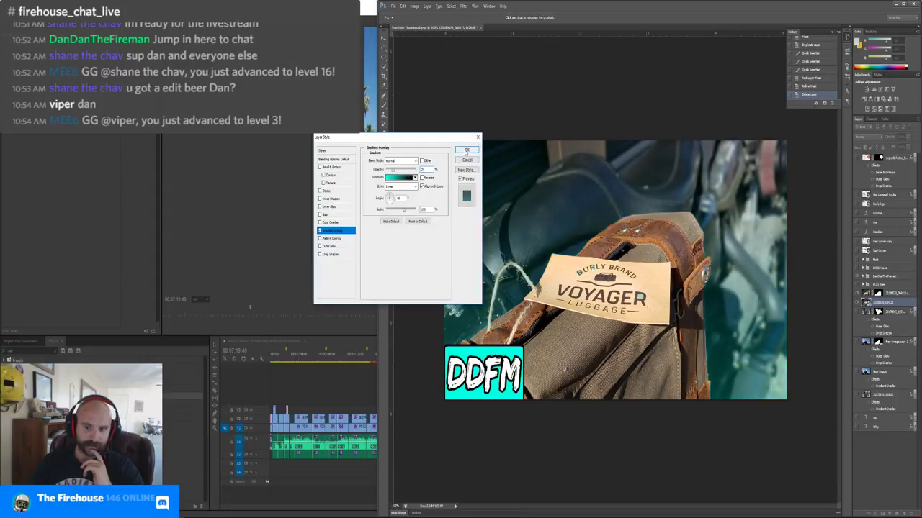
pyautogui.click(466, 150)
# Step: Give the bag copy layer an enlarged outer glow, then step back to the earlier bag selection
pyautogui.rightClick(871, 293)
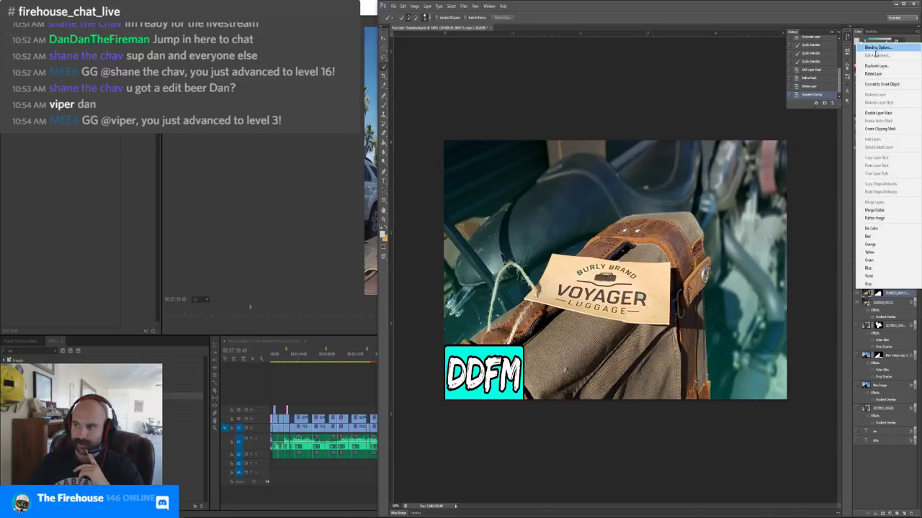
pyautogui.click(885, 48)
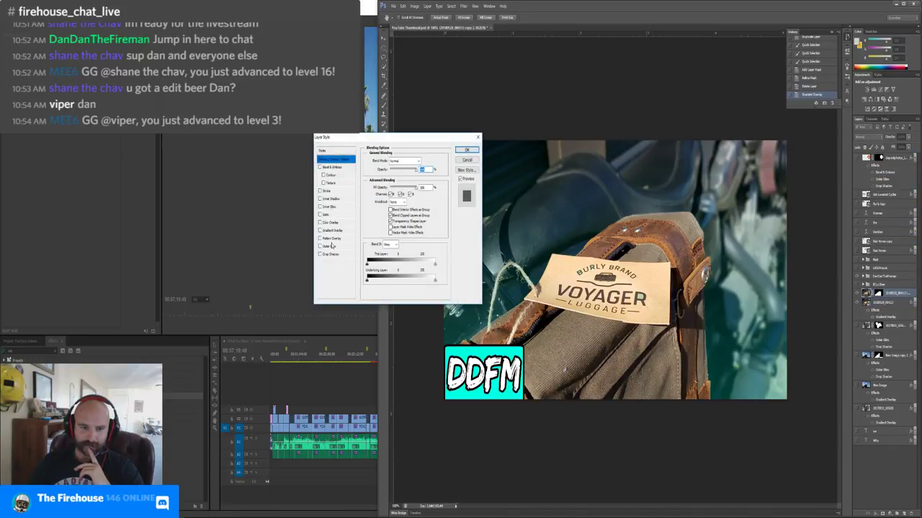
pyautogui.click(329, 246)
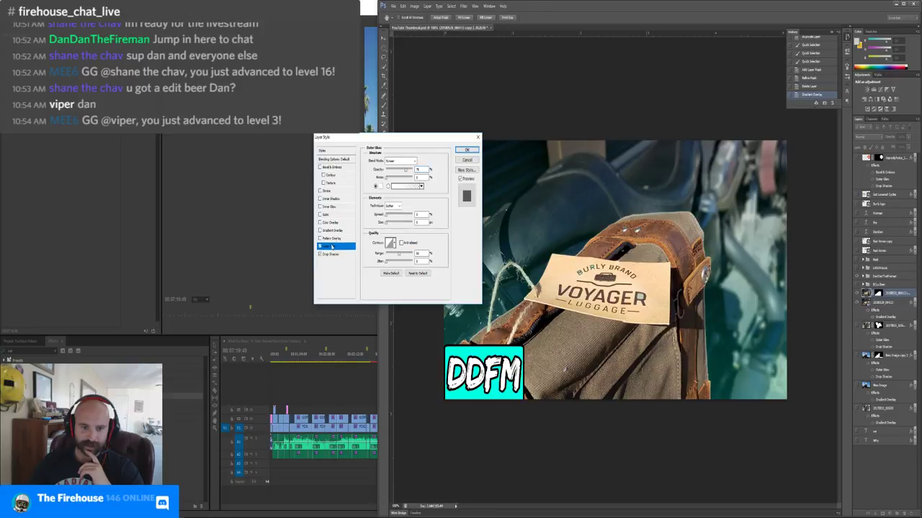
pyautogui.moveTo(387, 227); pyautogui.dragTo(389, 227)
pyautogui.click(466, 150)
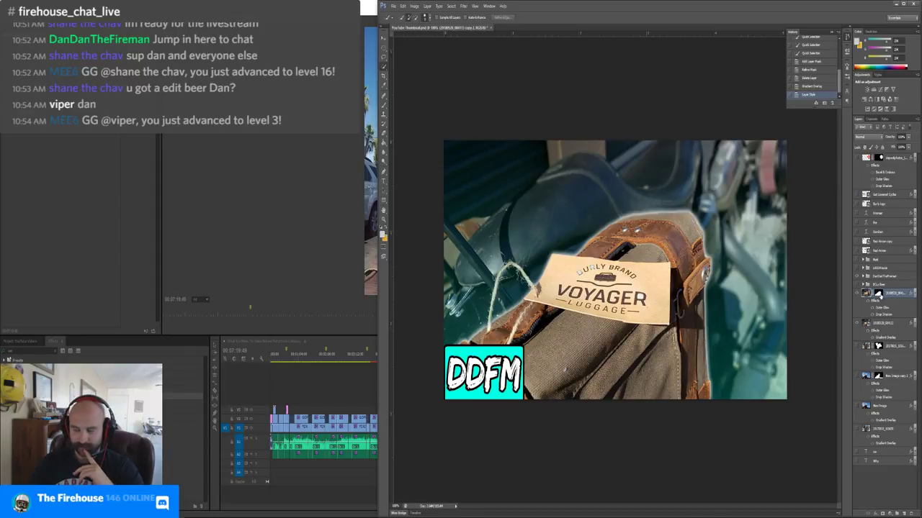
pyautogui.click(810, 52)
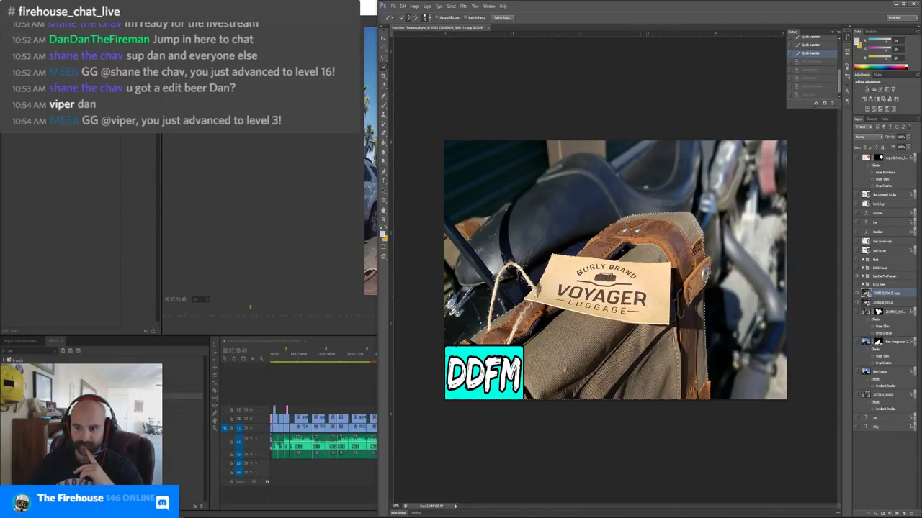
# Step: Refine the bag selection along its top and right edges and mask the layer to it
pyautogui.click(579, 275)
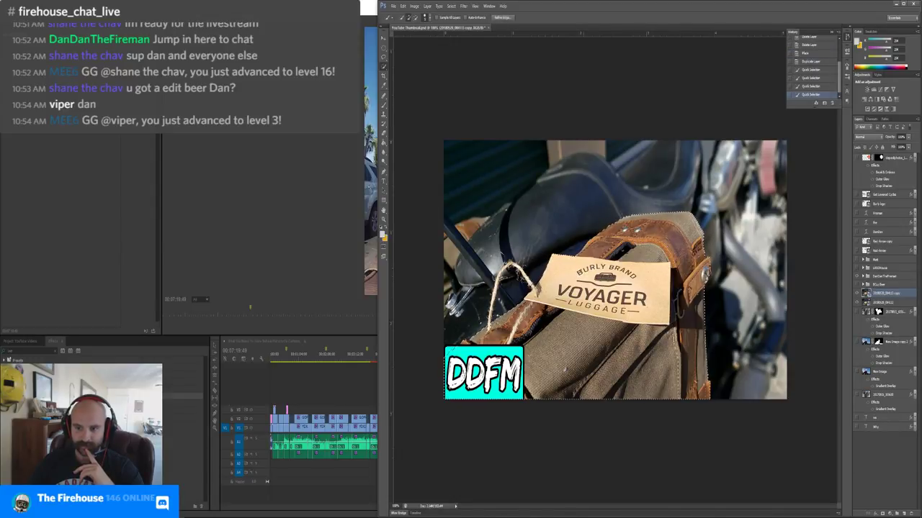
pyautogui.click(603, 237)
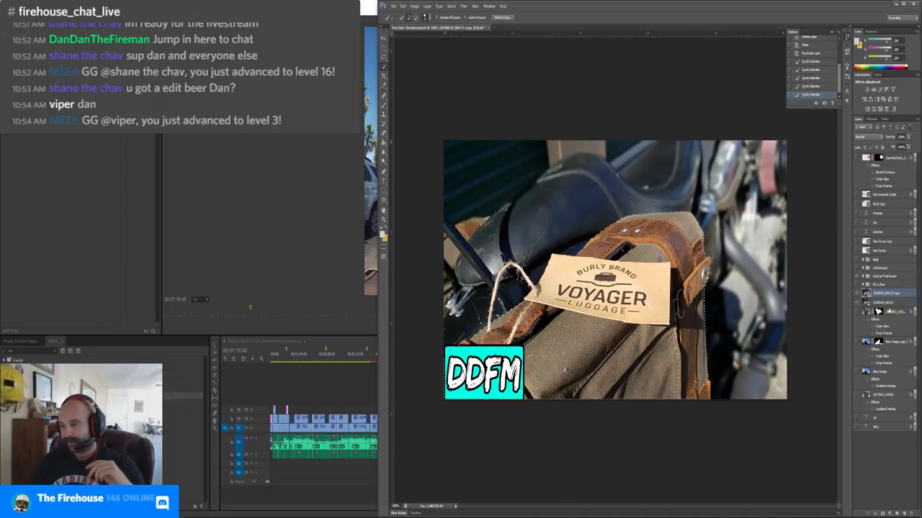
pyautogui.click(882, 513)
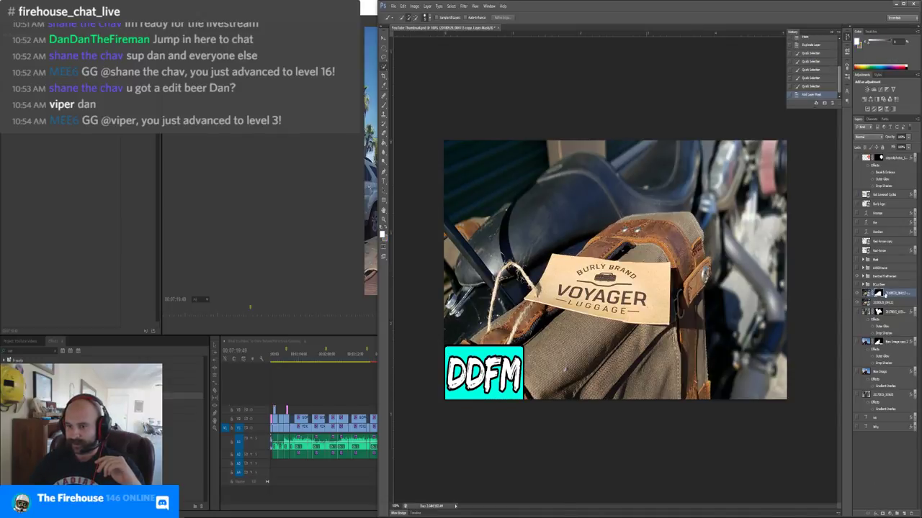
# Step: Open the photo layer's styles and start a gradient overlay with a cyan first stop
pyautogui.click(879, 304)
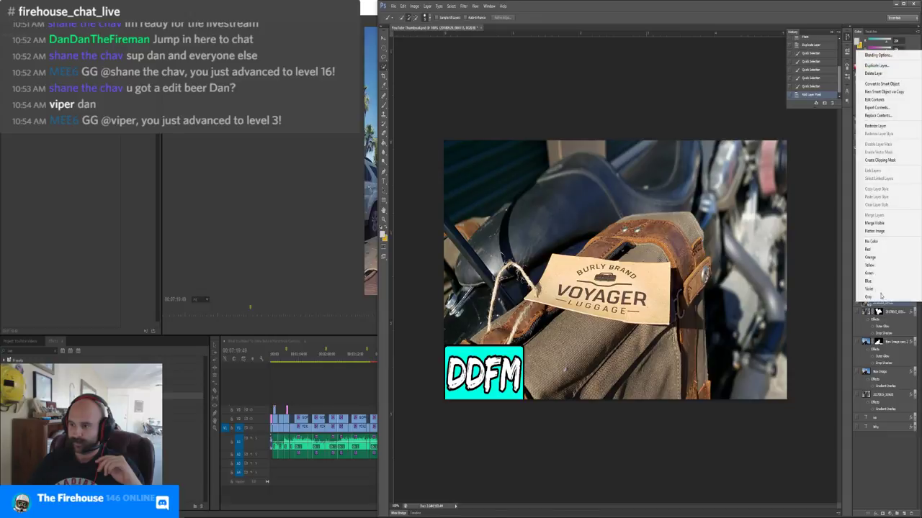
pyautogui.doubleClick(896, 303)
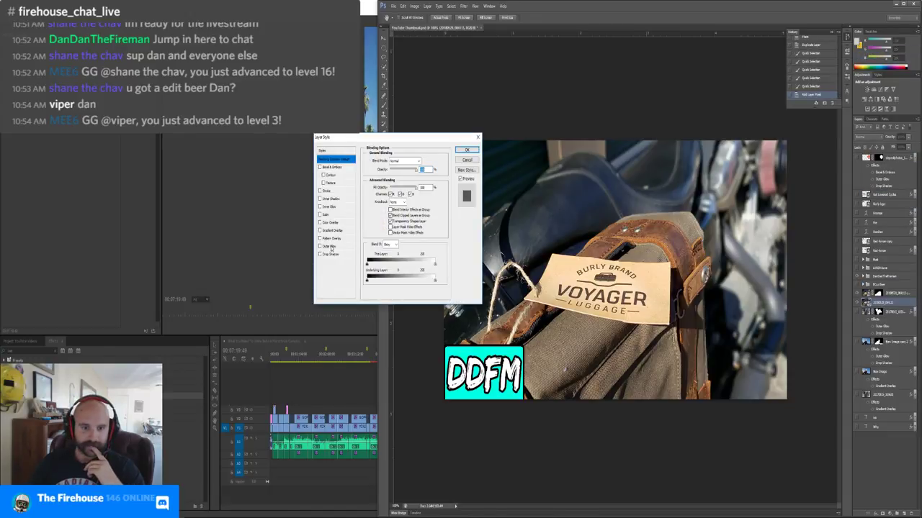
pyautogui.click(331, 246)
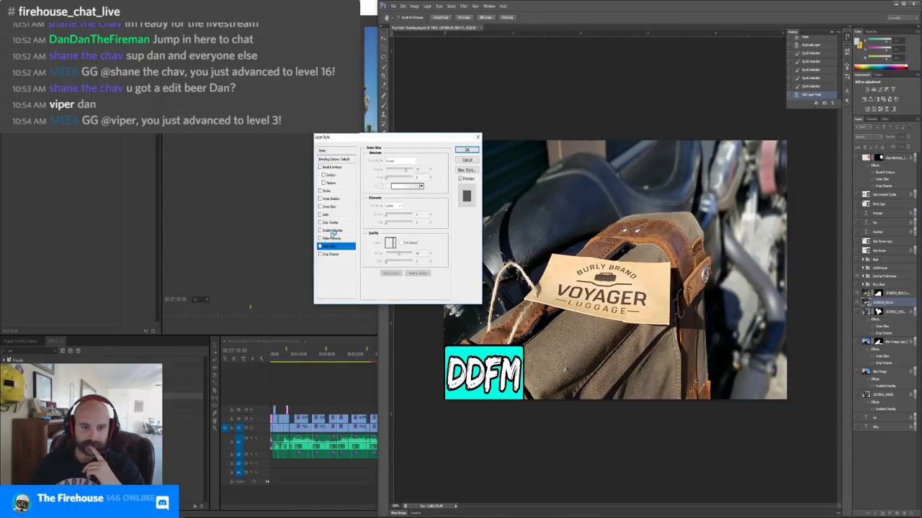
pyautogui.click(328, 230)
pyautogui.click(399, 177)
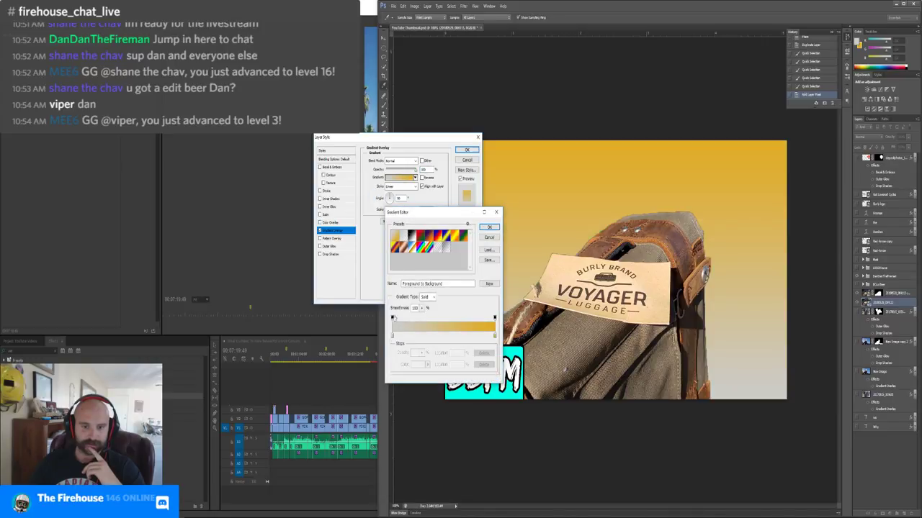
pyautogui.click(393, 335)
pyautogui.click(511, 378)
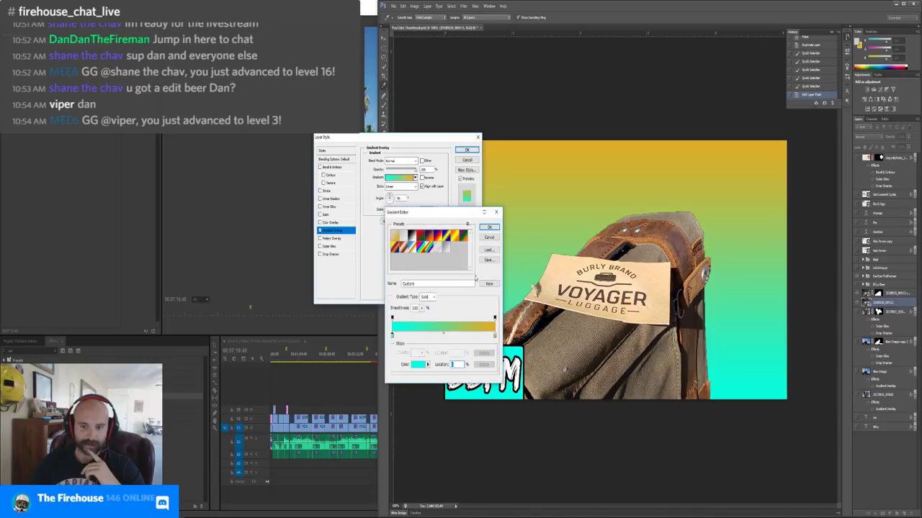
# Step: Set the second stop to black and apply the cyan-to-black overlay at low opacity
pyautogui.click(495, 336)
pyautogui.click(416, 365)
pyautogui.write('0')
pyautogui.press('Tab')
pyautogui.write('0')
pyautogui.press('Tab')
pyautogui.write('0')
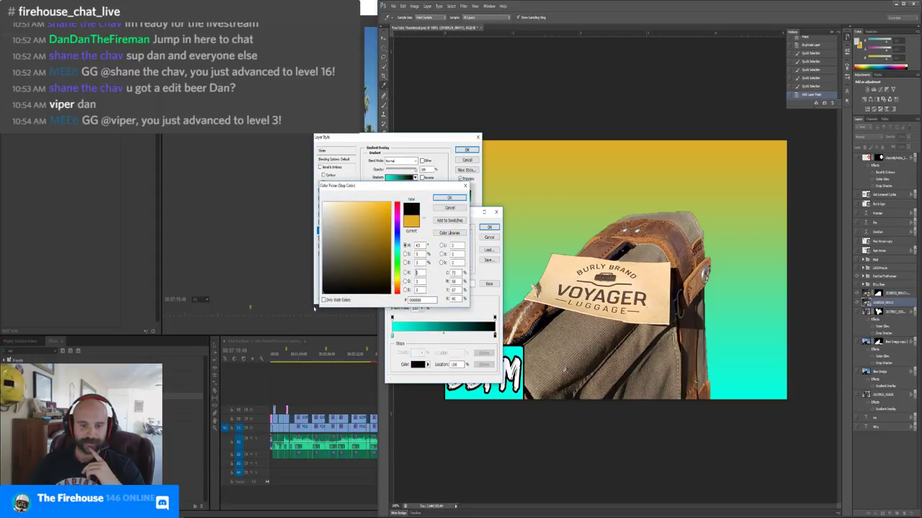
pyautogui.click(449, 198)
pyautogui.click(489, 226)
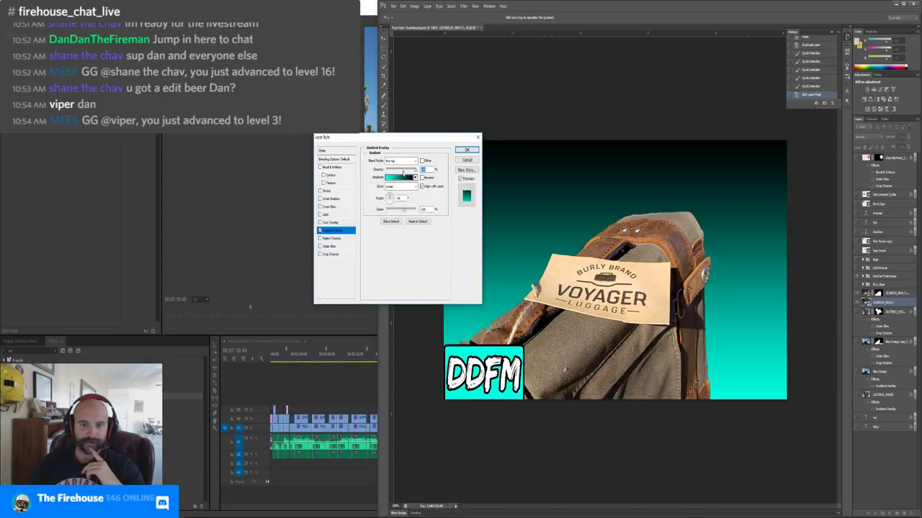
pyautogui.moveTo(415, 169); pyautogui.dragTo(394, 171)
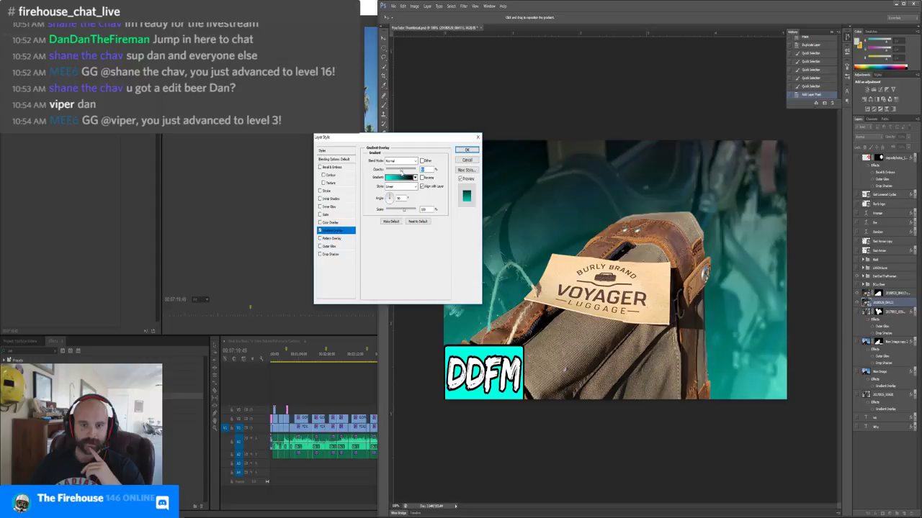
pyautogui.click(466, 149)
# Step: Give the bag copy layer a drop shadow and an enlarged bright white outer glow
pyautogui.rightClick(898, 294)
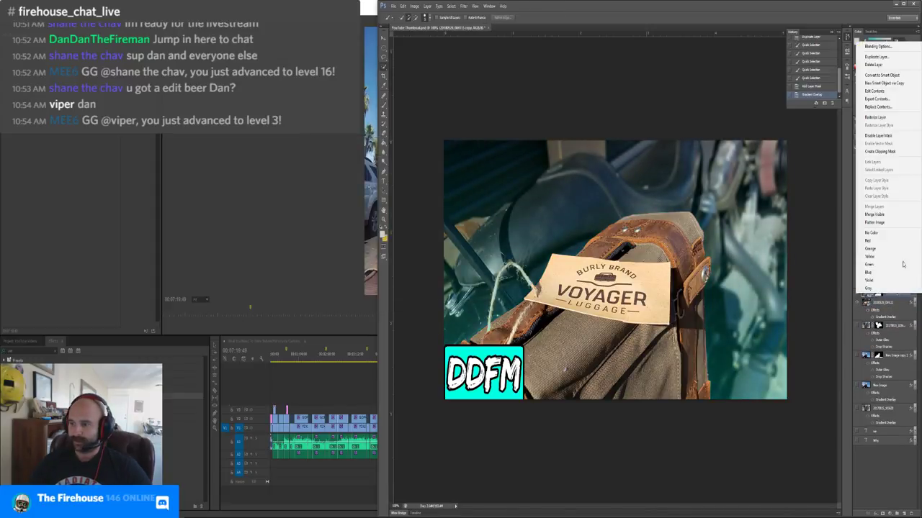
pyautogui.click(877, 46)
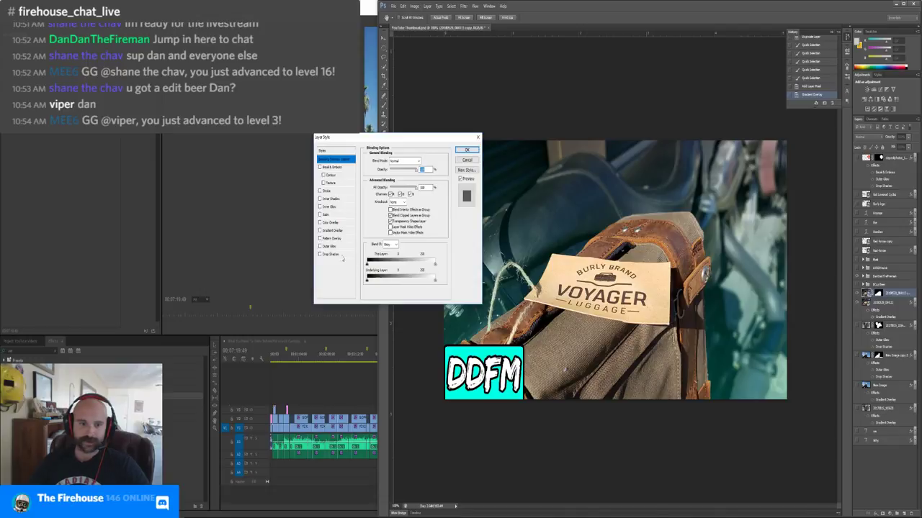
pyautogui.click(330, 246)
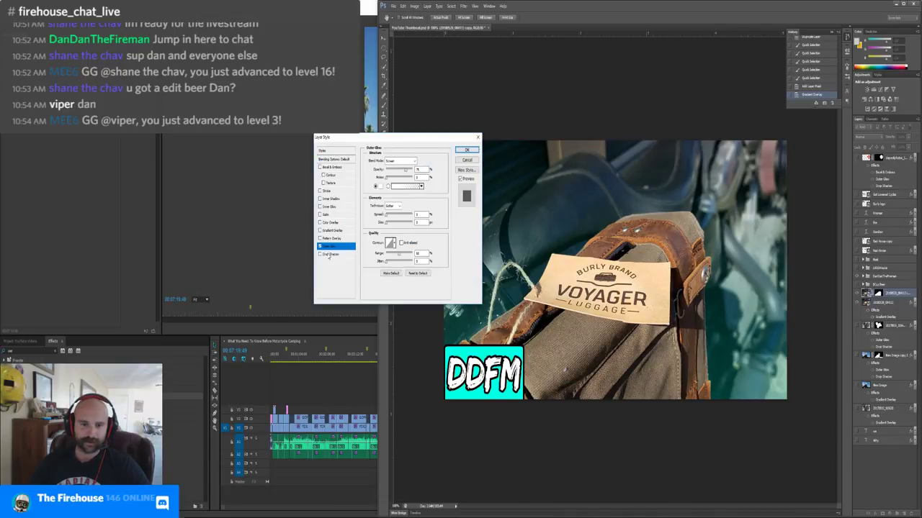
pyautogui.click(329, 254)
pyautogui.click(330, 247)
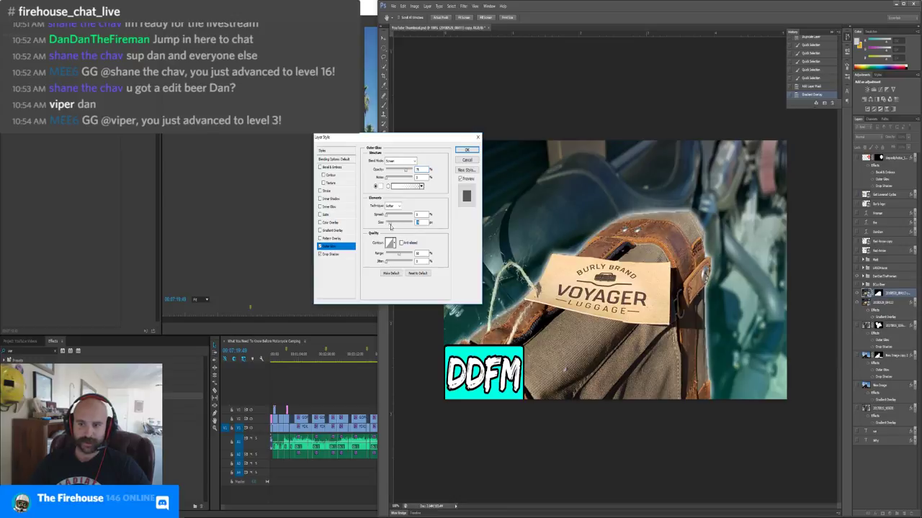
pyautogui.moveTo(387, 227); pyautogui.dragTo(391, 227)
# Step: Apply the bag's styles, blur the rasterized background photo around it, and move the text layer up
pyautogui.click(467, 149)
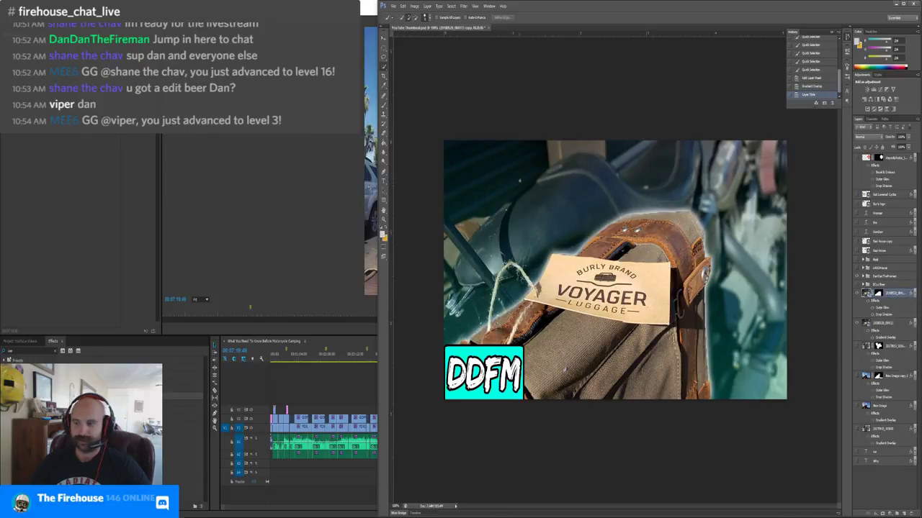
pyautogui.click(884, 324)
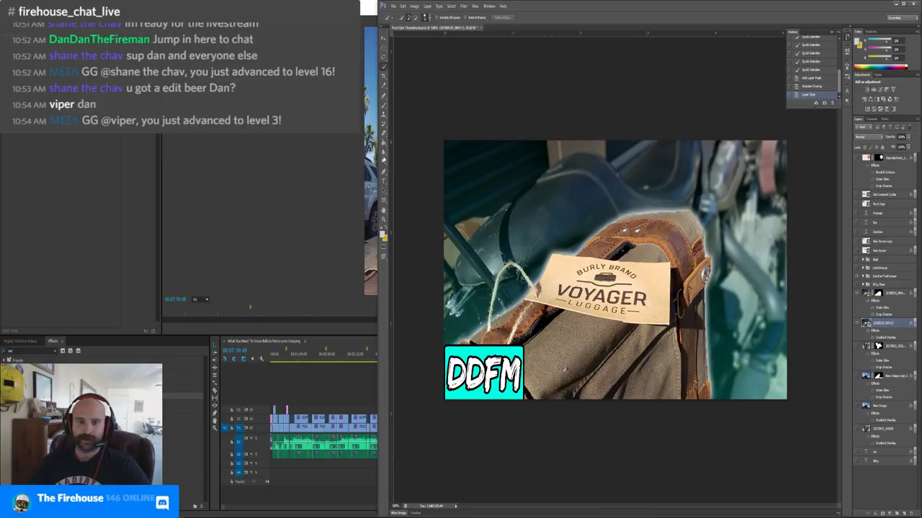
pyautogui.press('r')
pyautogui.click(622, 249)
pyautogui.press('Return')
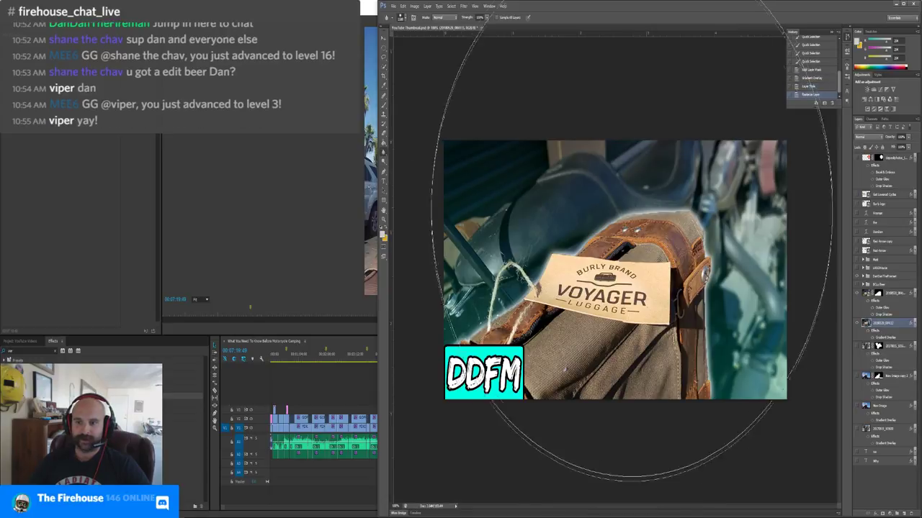
pyautogui.moveTo(632, 240)
pyautogui.mouseDown()
pyautogui.moveTo(579, 254)
pyautogui.moveTo(659, 254)
pyautogui.moveTo(626, 238)
pyautogui.mouseUp()
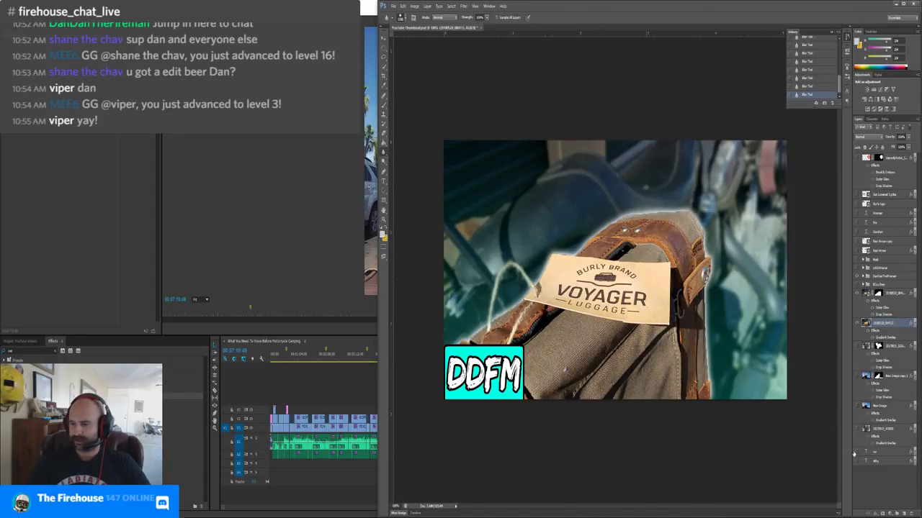
pyautogui.moveTo(864, 454); pyautogui.dragTo(856, 302)
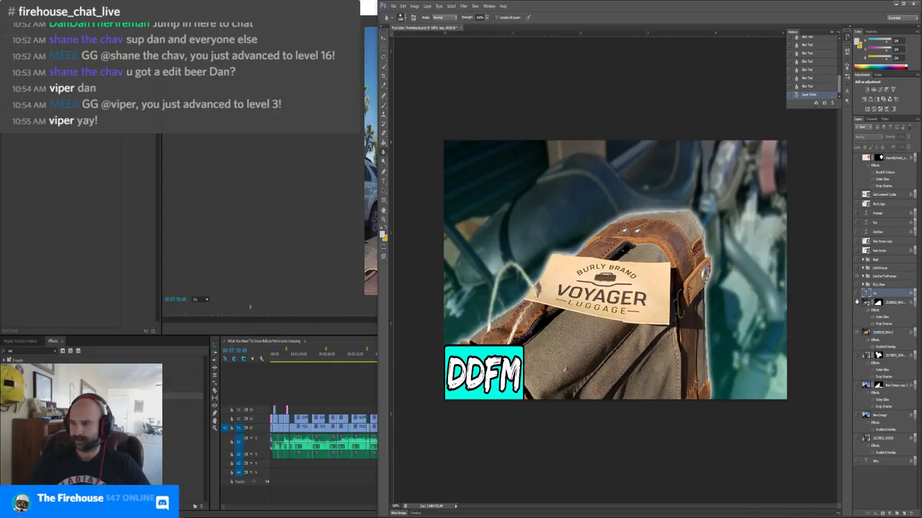
# Step: Show the WE text layer, retype it as INSTAL, and move it to the top-left
pyautogui.click(856, 294)
pyautogui.doubleClick(866, 293)
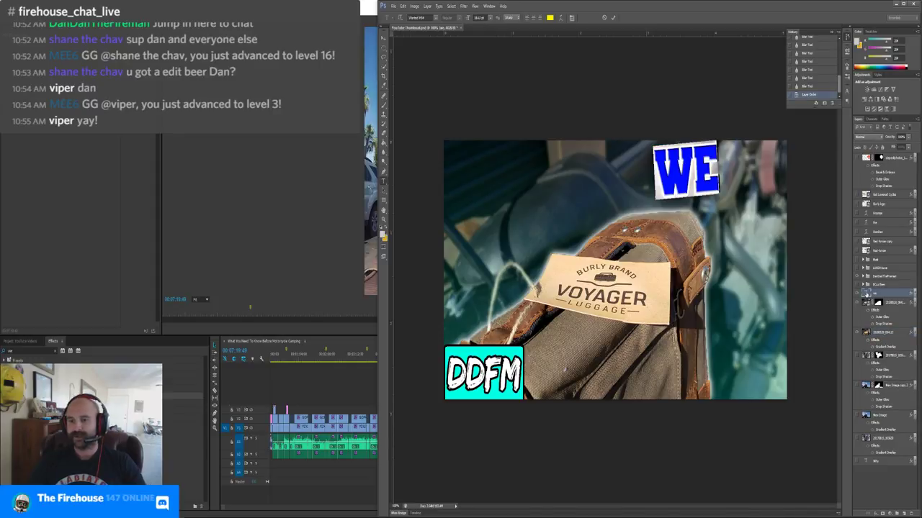
pyautogui.write('INSTAL')
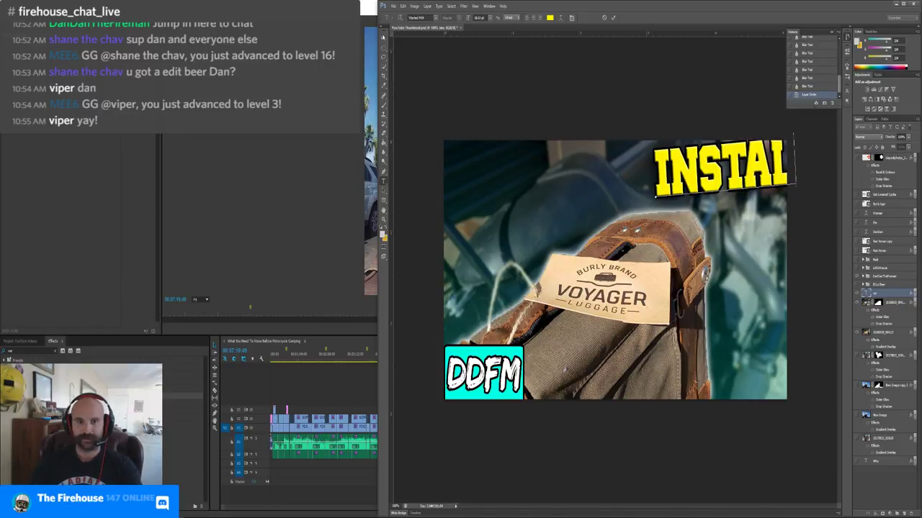
pyautogui.hotkey('ctrl', 'Return')
pyautogui.press('v')
pyautogui.moveTo(738, 160); pyautogui.dragTo(529, 158)
# Step: Complete the headline as INSTALL and scale it up with Free Transform
pyautogui.doubleClick(866, 294)
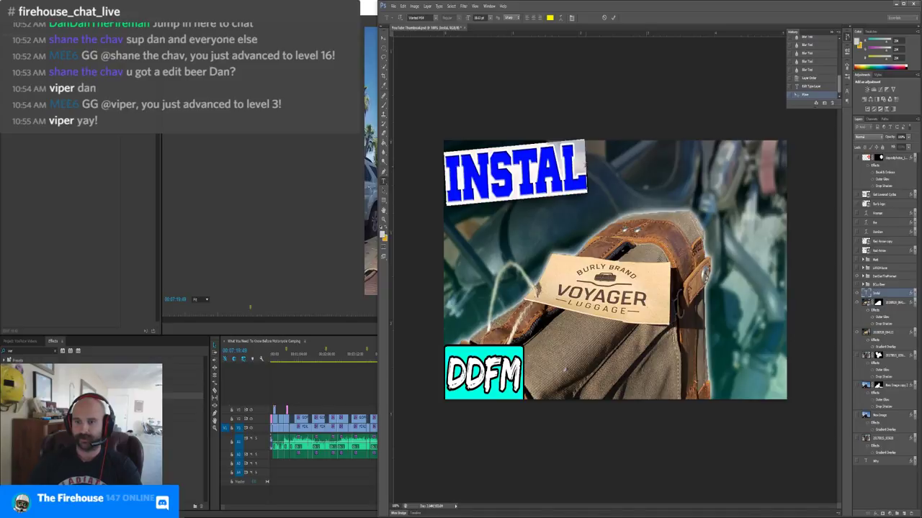
pyautogui.click(582, 169)
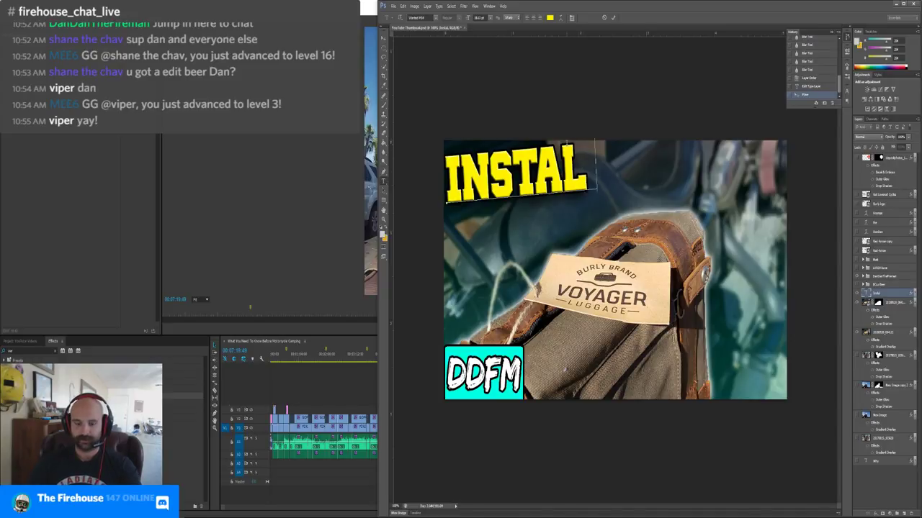
pyautogui.write('L')
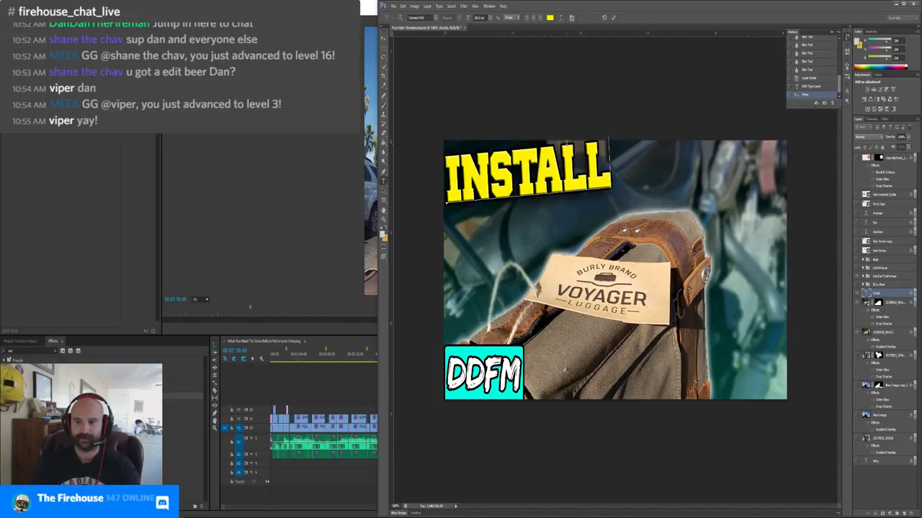
pyautogui.hotkey('ctrl', 'Return')
pyautogui.hotkey('ctrl', 't')
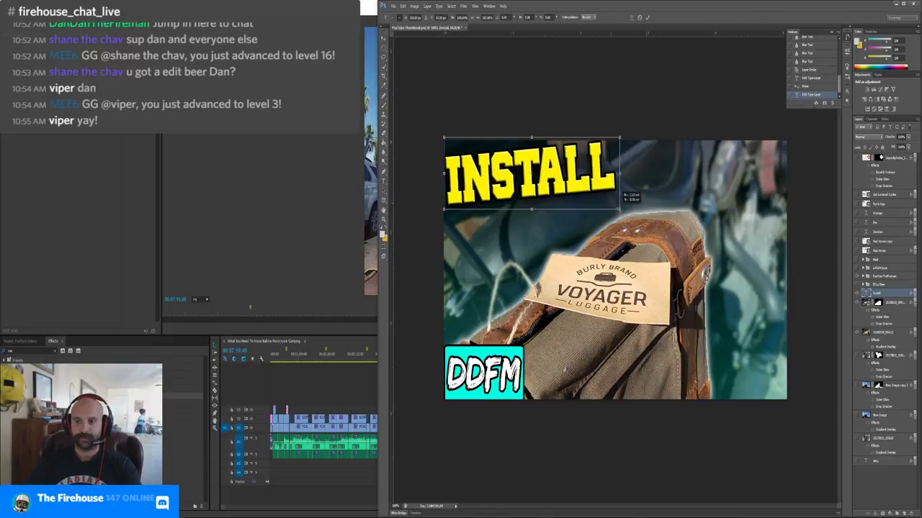
pyautogui.moveTo(612, 204)
pyautogui.mouseDown()
pyautogui.moveTo(654, 215)
pyautogui.moveTo(610, 204)
pyautogui.mouseUp()
# Step: Commit the enlarged INSTALL headline's resize
pyautogui.click(393, 6)
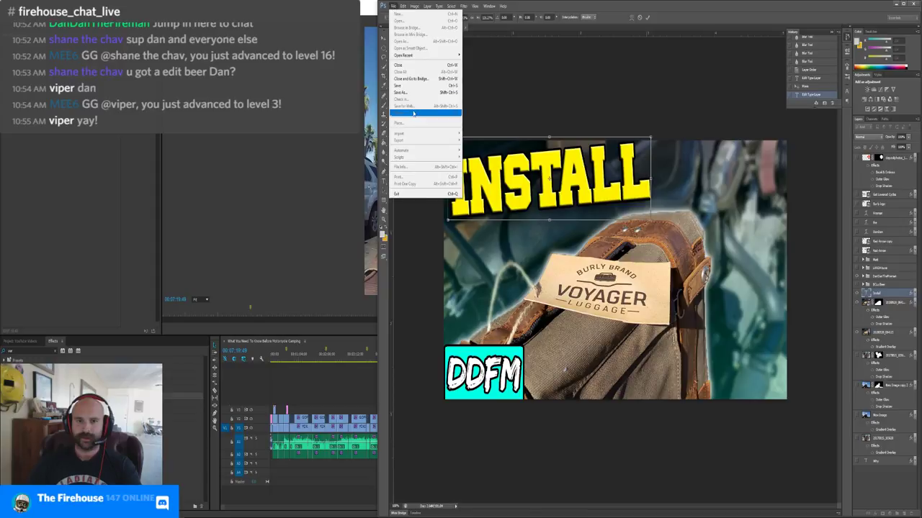
pyautogui.click(580, 9)
pyautogui.press('Return')
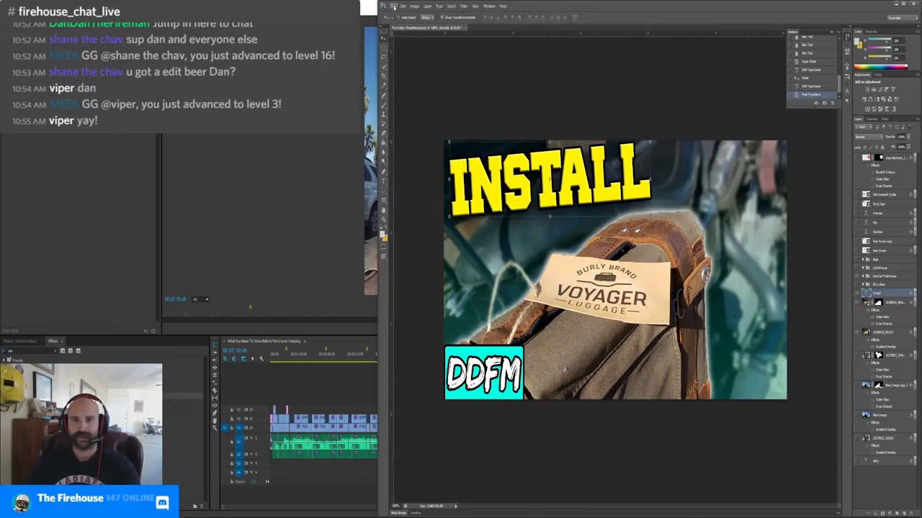
# Step: Save for Web as a JPEG named YouTube Thumbnail
pyautogui.click(393, 6)
pyautogui.click(425, 107)
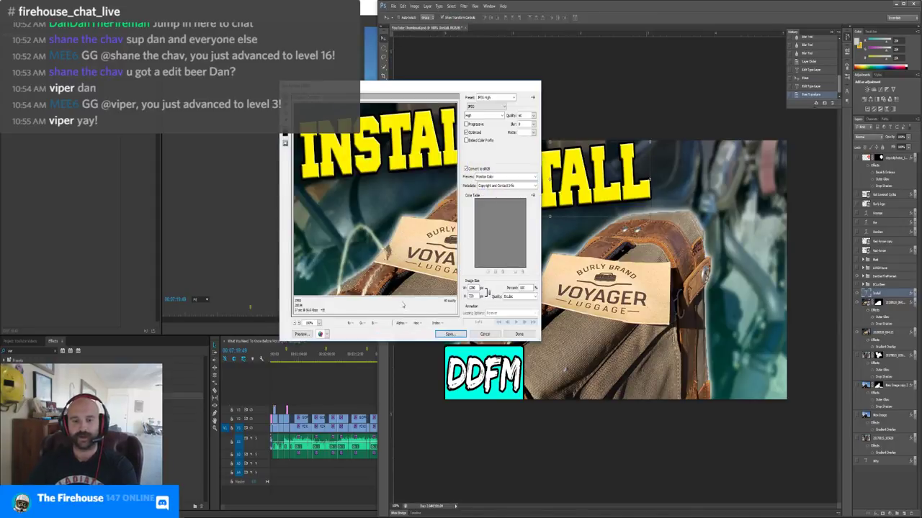
pyautogui.press('Return')
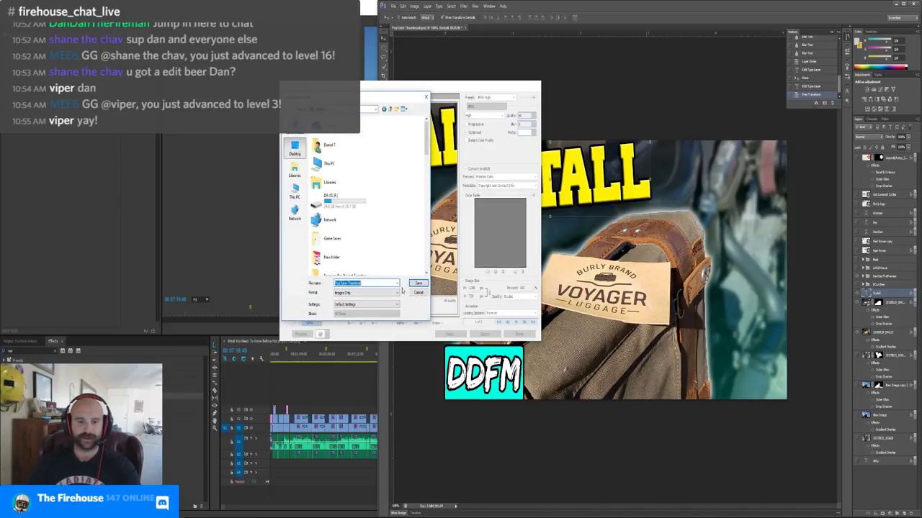
pyautogui.click(372, 283)
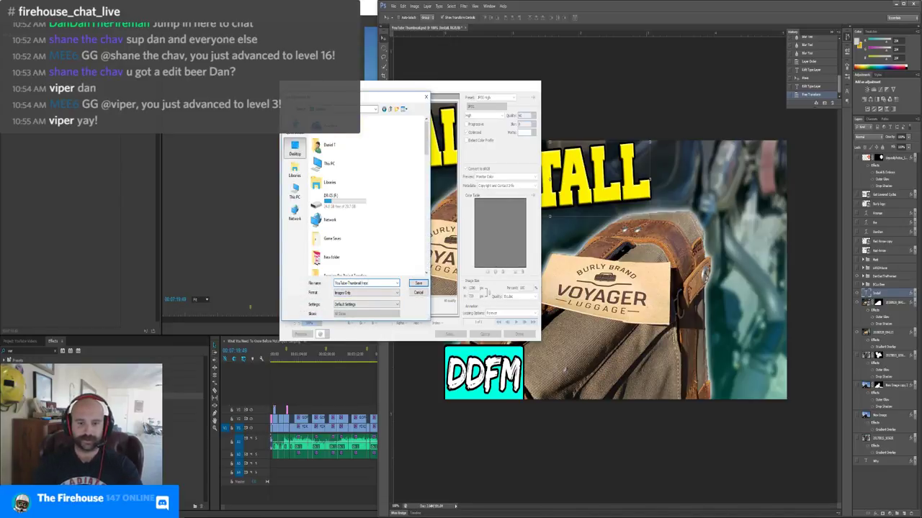
pyautogui.press('Return')
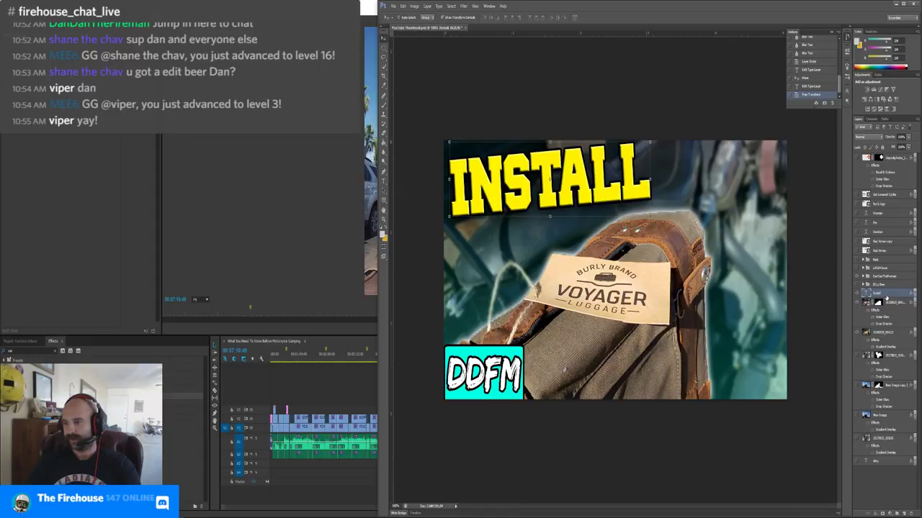
# Step: Reword the INSTALL headline to LIVE EDIT and shrink it to fit
pyautogui.click(864, 277)
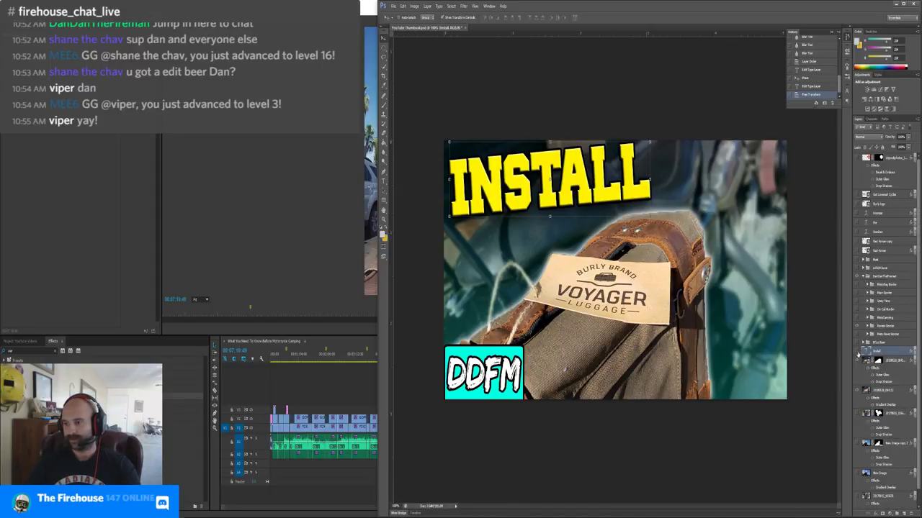
pyautogui.click(857, 352)
pyautogui.click(857, 352)
pyautogui.doubleClick(866, 351)
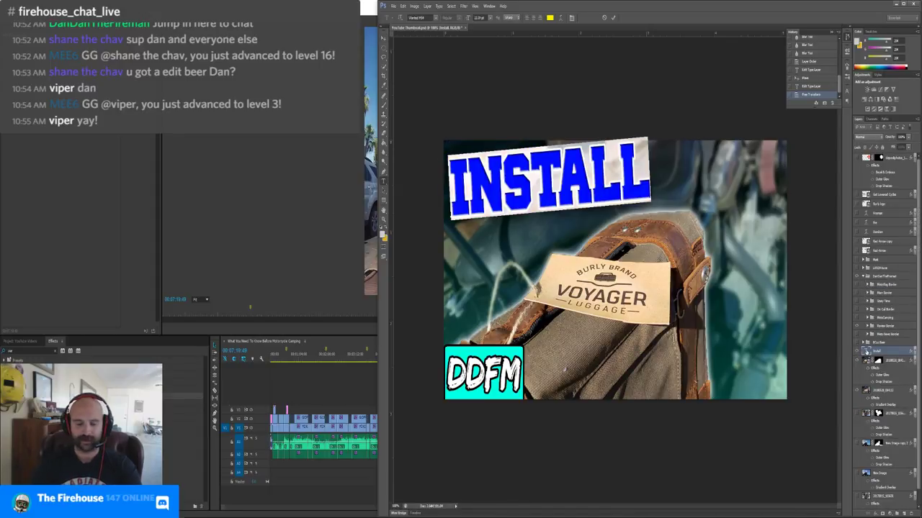
pyautogui.write('LIVE EDIT')
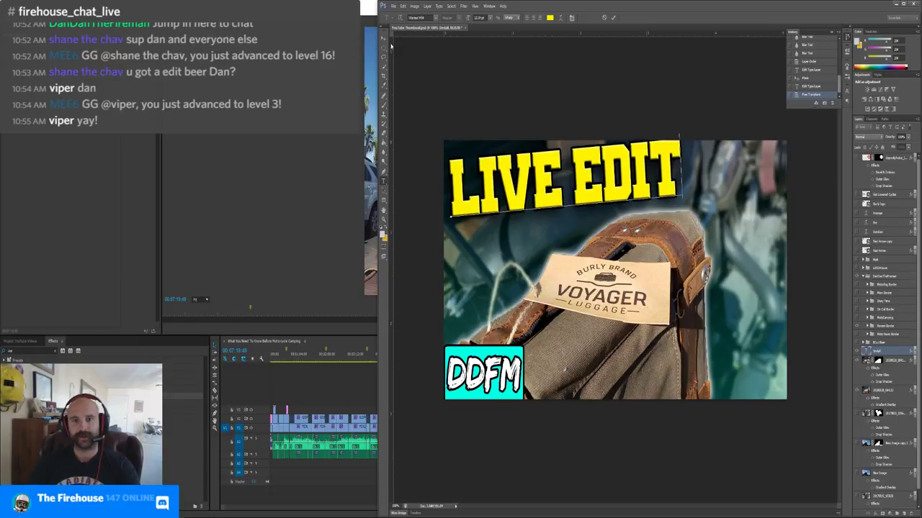
pyautogui.hotkey('ctrl', 'Return')
pyautogui.press('v')
pyautogui.moveTo(681, 140); pyautogui.dragTo(666, 151)
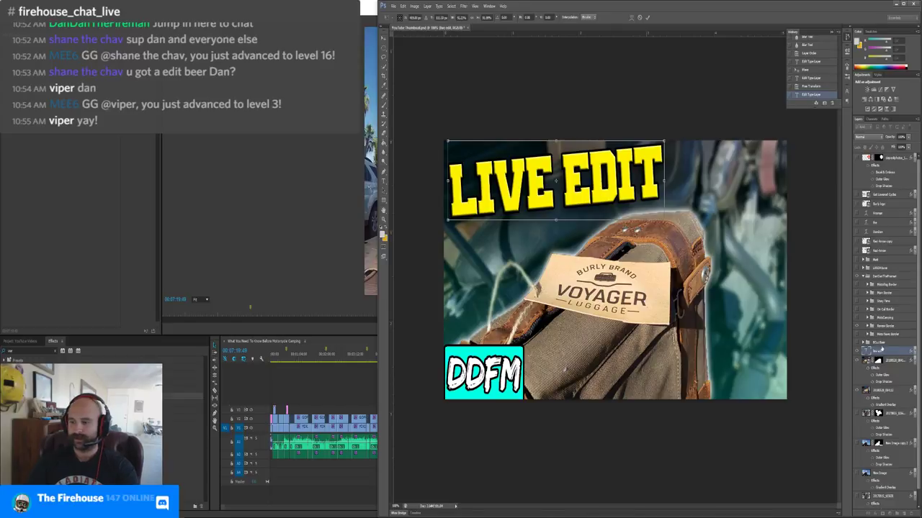
pyautogui.press('Return')
# Step: Swap the cyan DDFM box for the blue one and open the motorcycle photo's layer styles
pyautogui.click(856, 328)
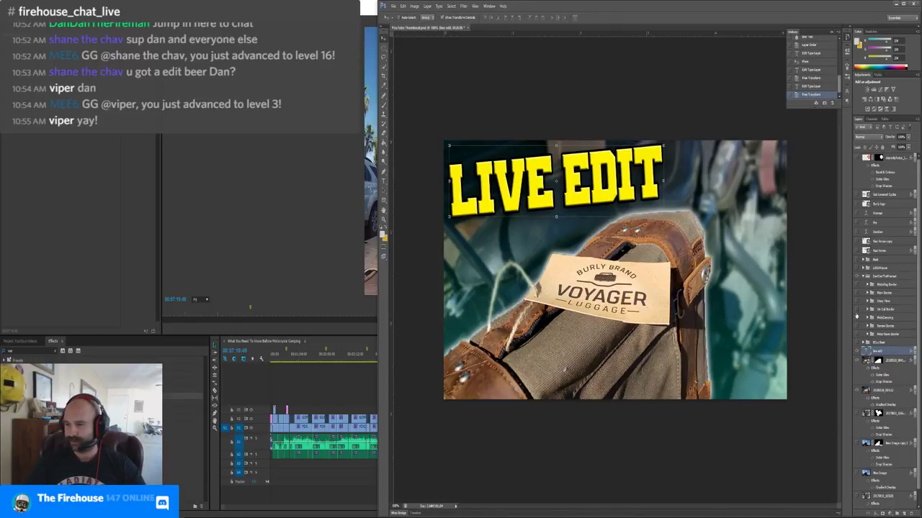
pyautogui.click(859, 318)
pyautogui.scroll(-1, 871, 354)
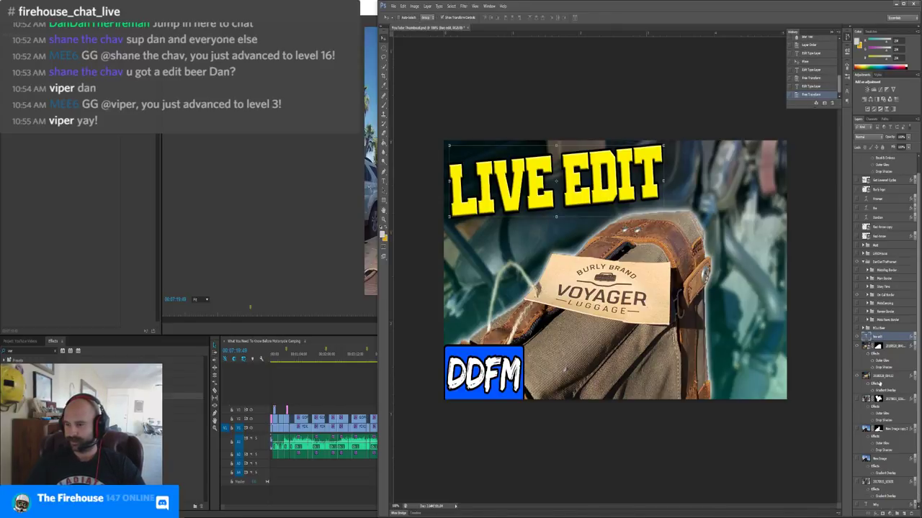
pyautogui.click(880, 377)
pyautogui.doubleClick(879, 377)
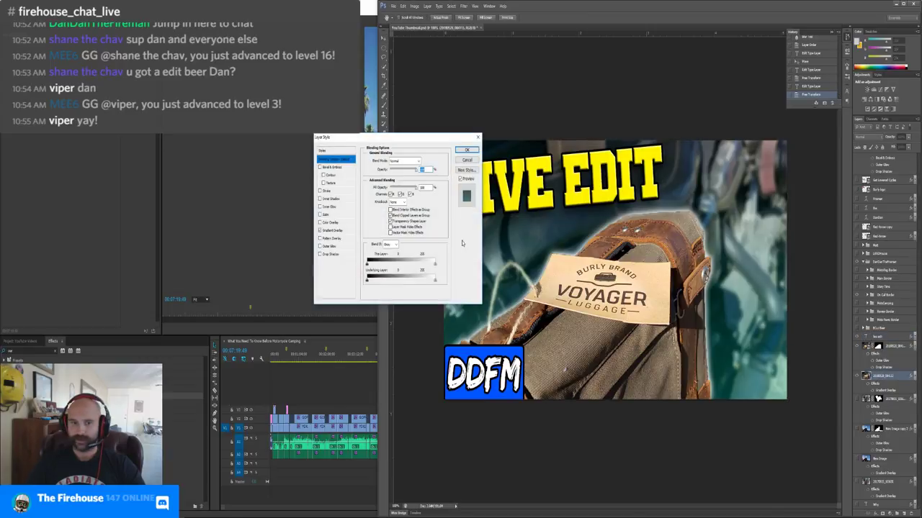
# Step: Change the gradient overlay's cyan stop to the DDFM blue and apply it to the photo
pyautogui.click(327, 231)
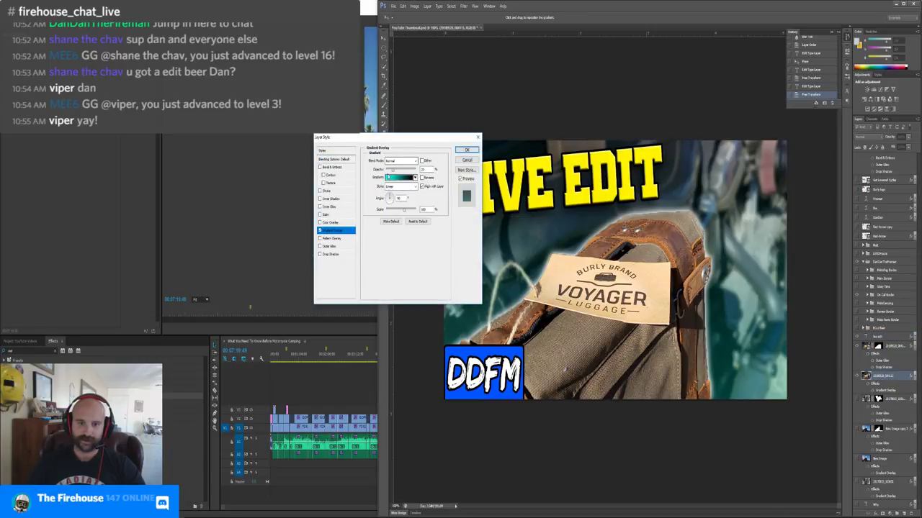
pyautogui.click(402, 177)
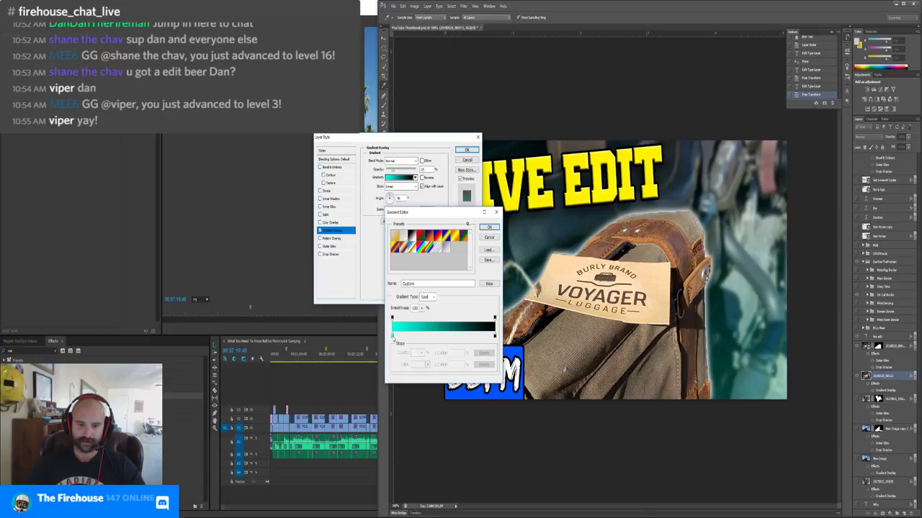
pyautogui.click(392, 335)
pyautogui.click(514, 349)
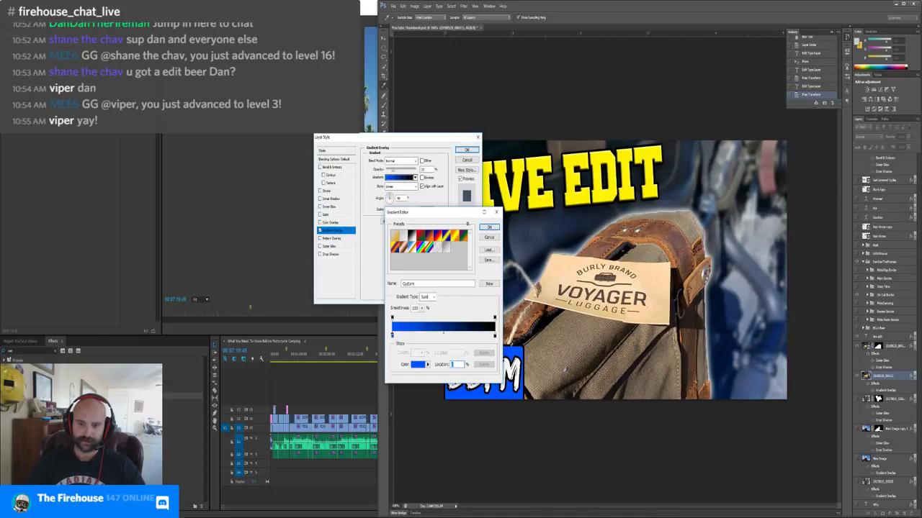
pyautogui.click(489, 227)
pyautogui.click(467, 149)
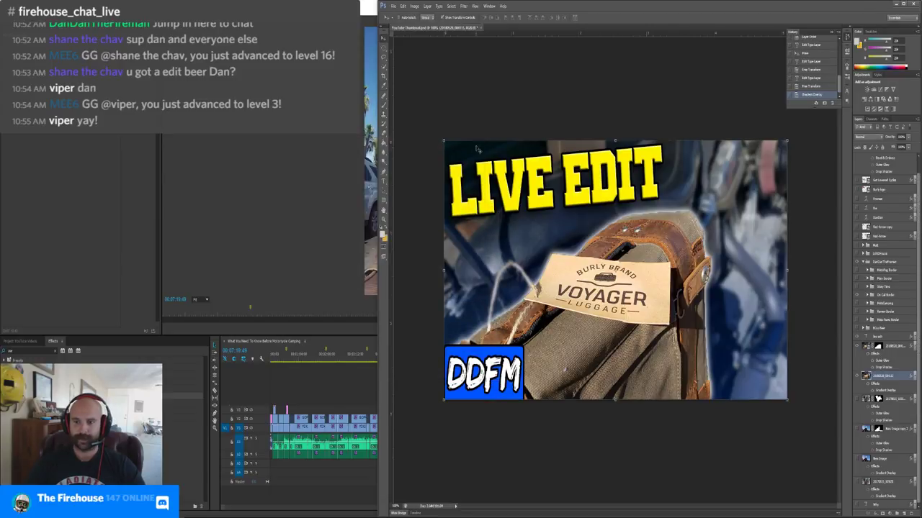
# Step: Save the updated LIVE EDIT thumbnail as a JPEG via Save for Web, then close the document
pyautogui.click(393, 5)
pyautogui.click(407, 106)
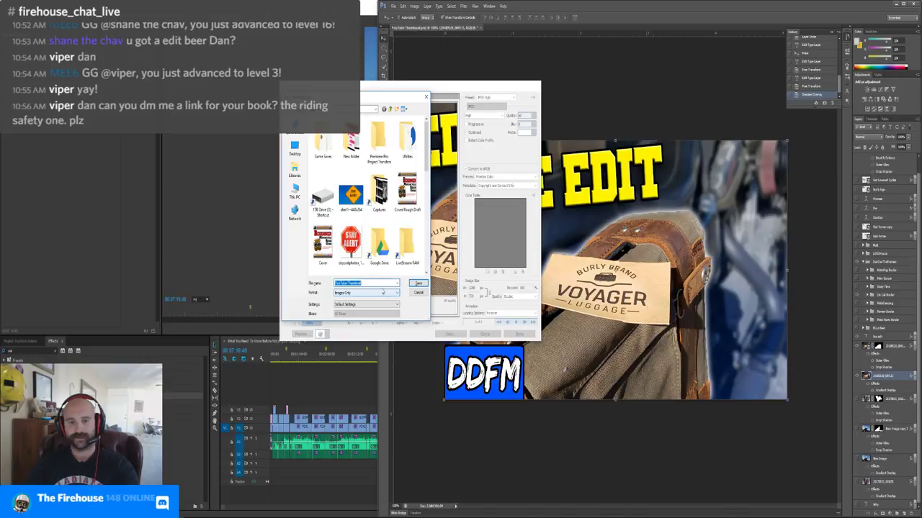
pyautogui.press('Return')
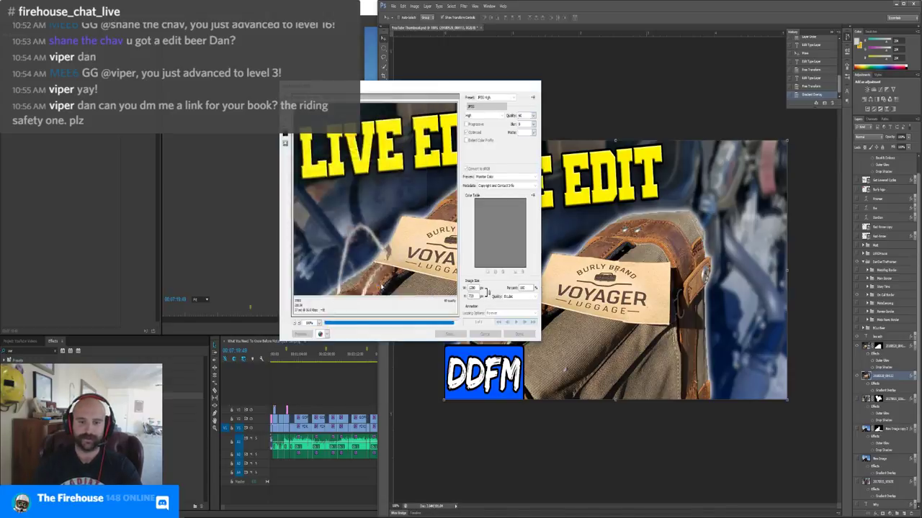
pyautogui.click(914, 5)
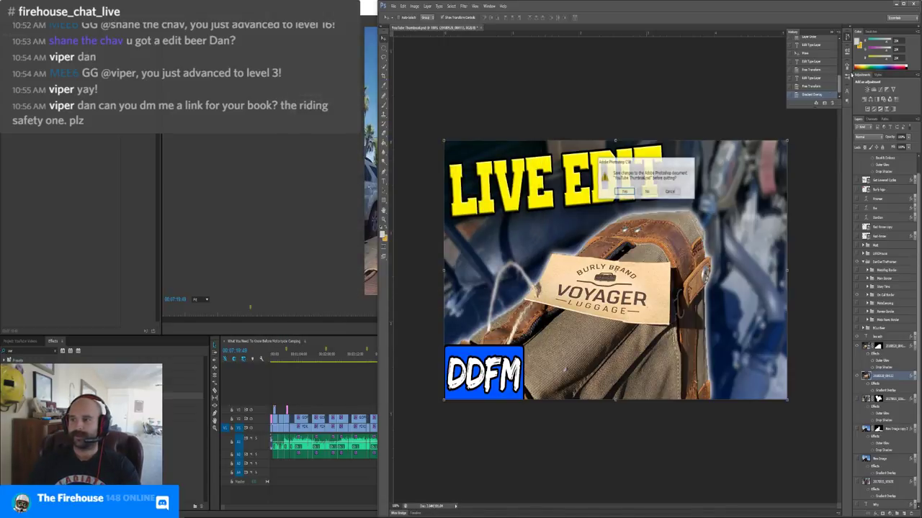
# Step: Quit Photoshop, check the V1 clip's Warp Stabilizer analysis, and show the YouTube Videos project items
pyautogui.click(647, 193)
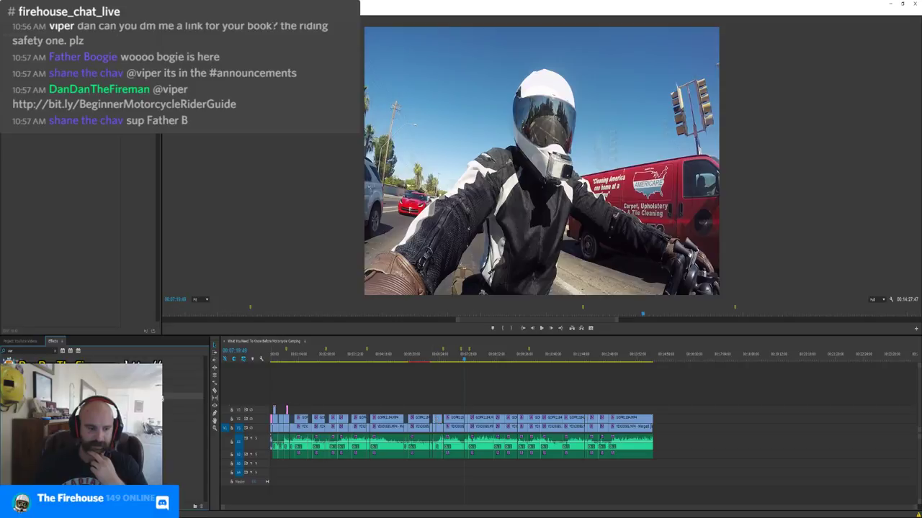
pyautogui.click(434, 419)
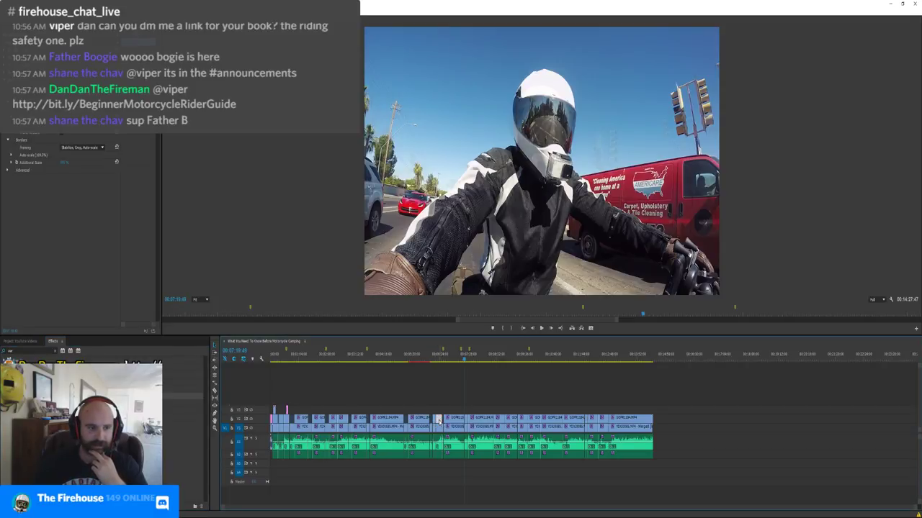
pyautogui.click(453, 419)
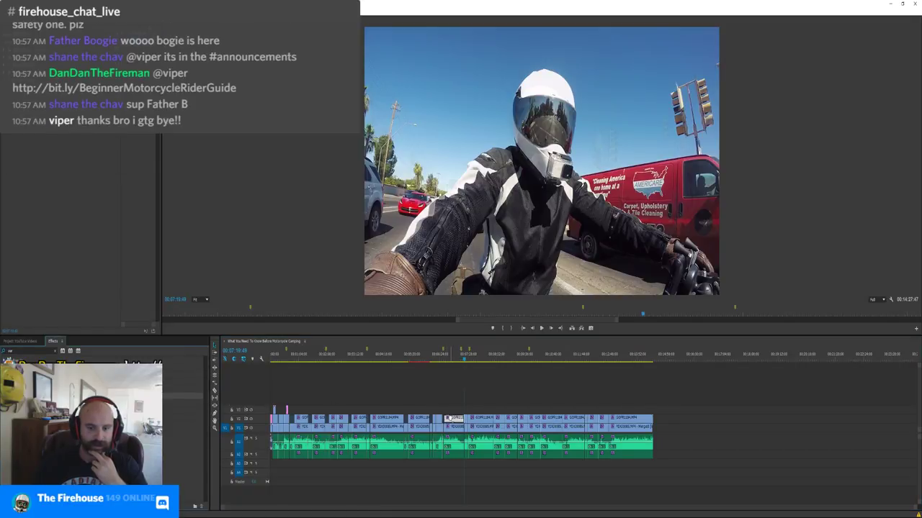
pyautogui.click(453, 419)
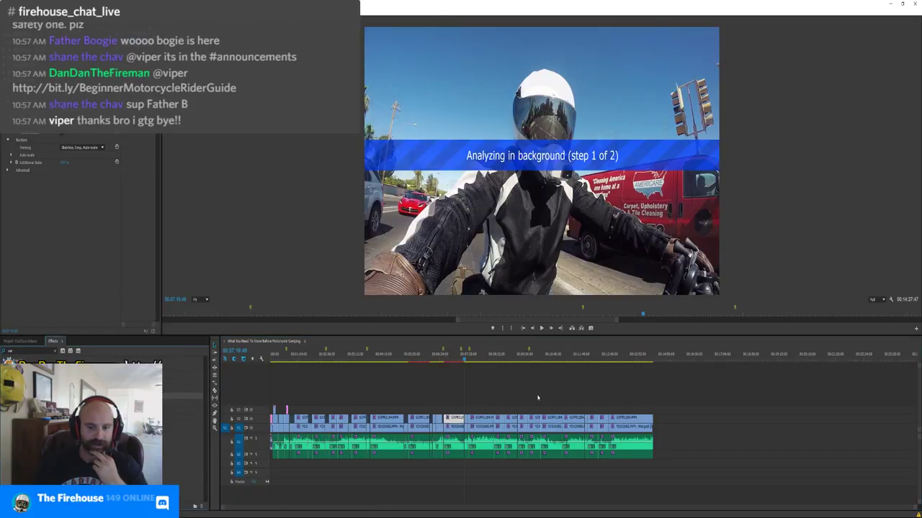
pyautogui.click(20, 341)
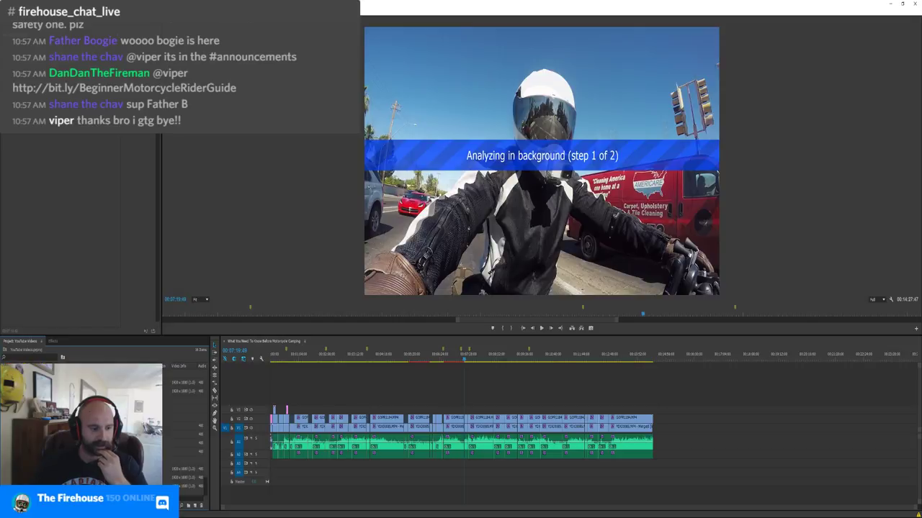
pyautogui.doubleClick(43, 374)
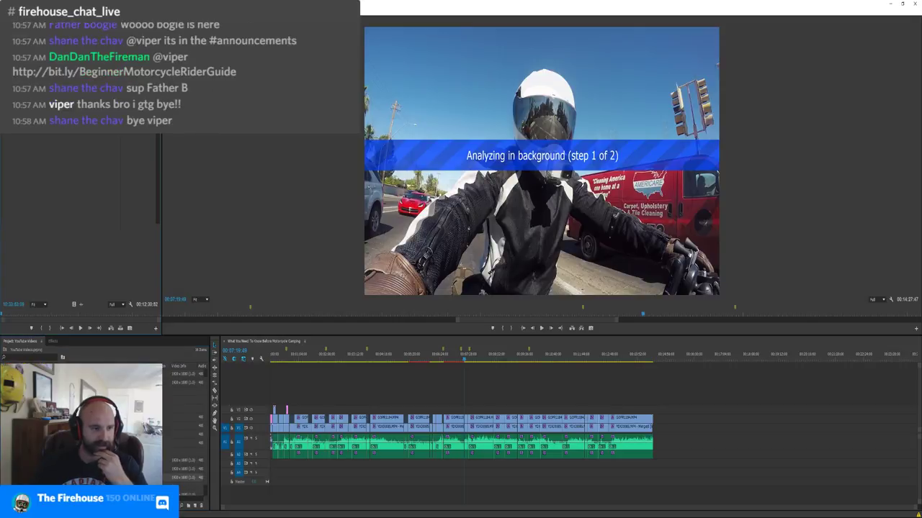
pyautogui.click(91, 315)
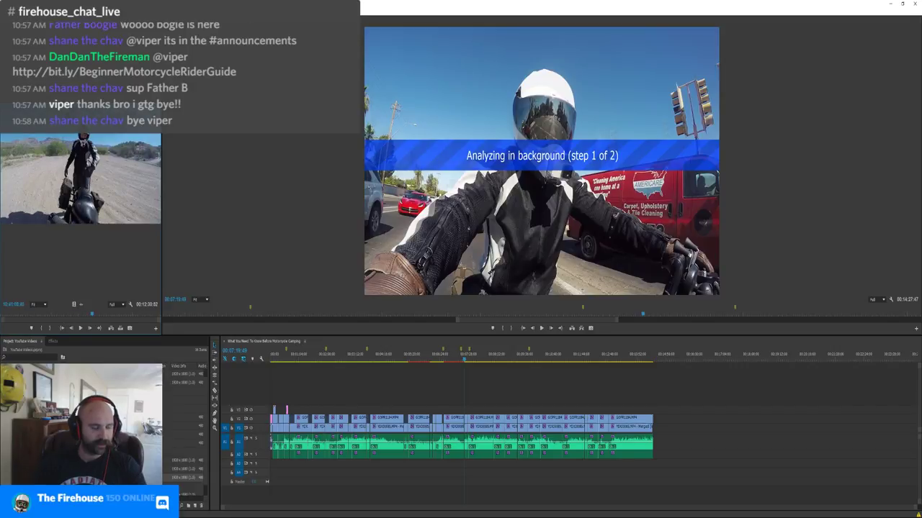
pyautogui.scroll(1, 185, 432)
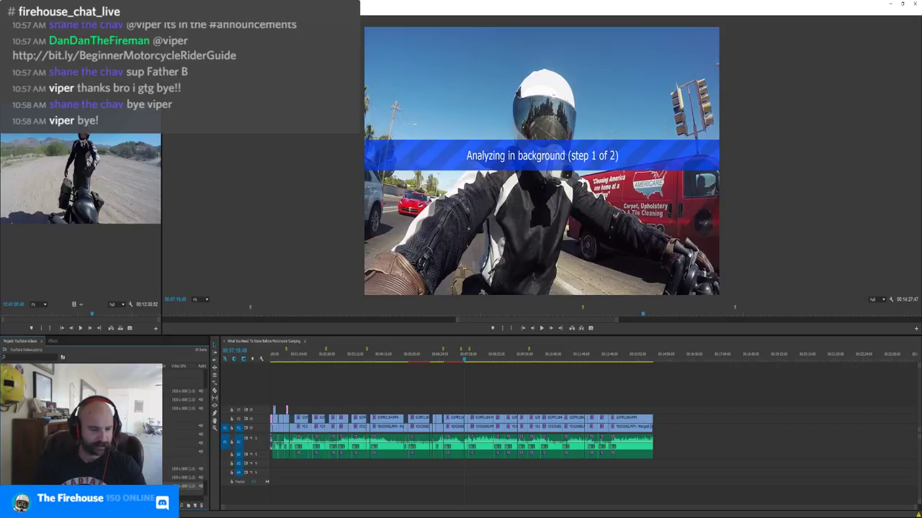
pyautogui.doubleClick(184, 442)
pyautogui.click(24, 314)
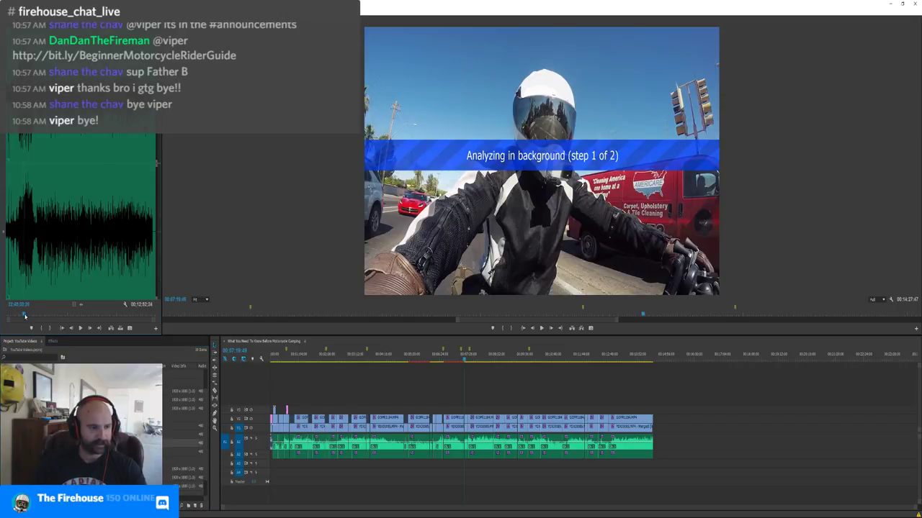
pyautogui.moveTo(23, 314); pyautogui.dragTo(44, 315)
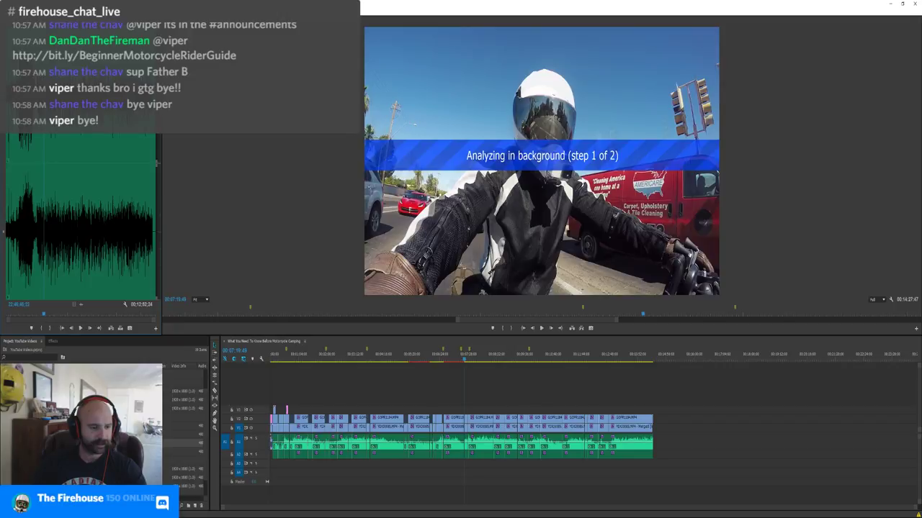
pyautogui.rightClick(47, 301)
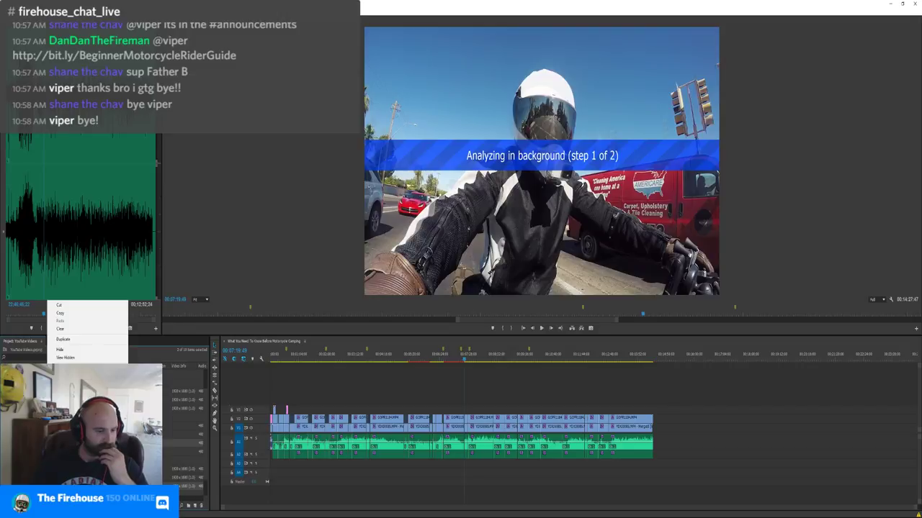
pyautogui.click(474, 322)
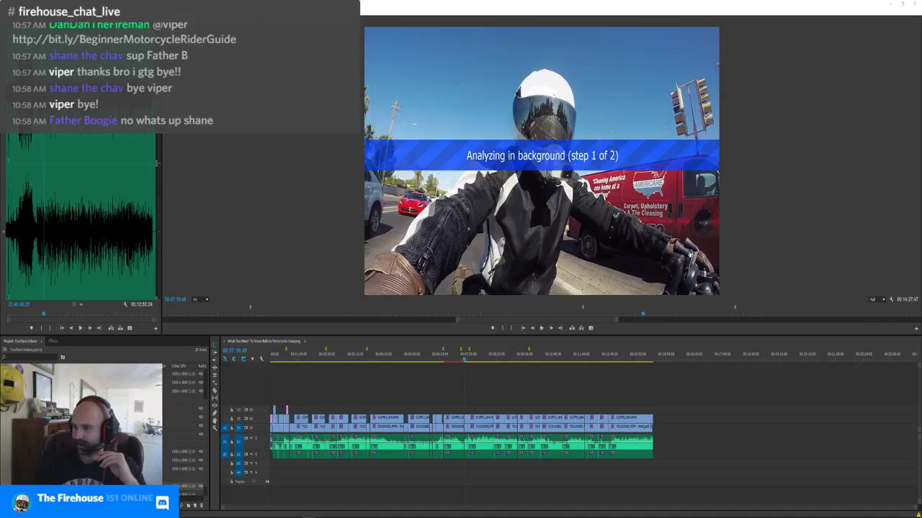
pyautogui.click(449, 414)
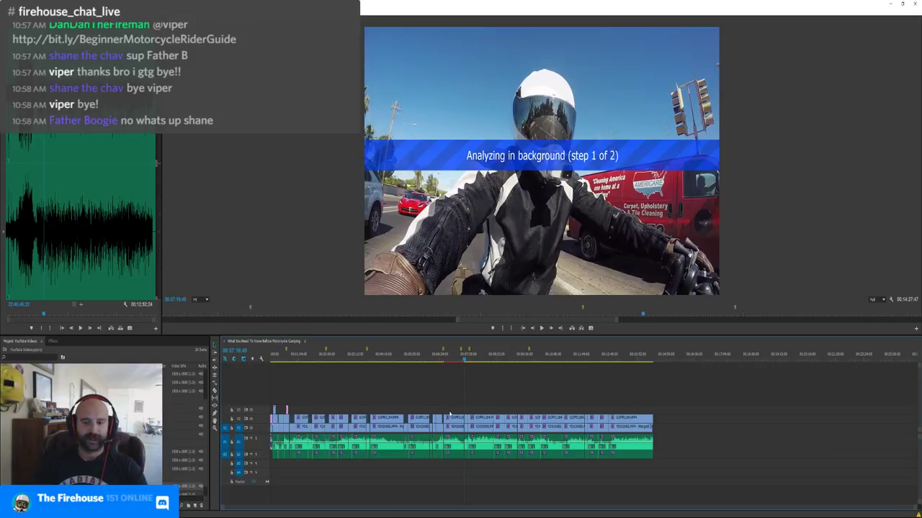
pyautogui.click(203, 504)
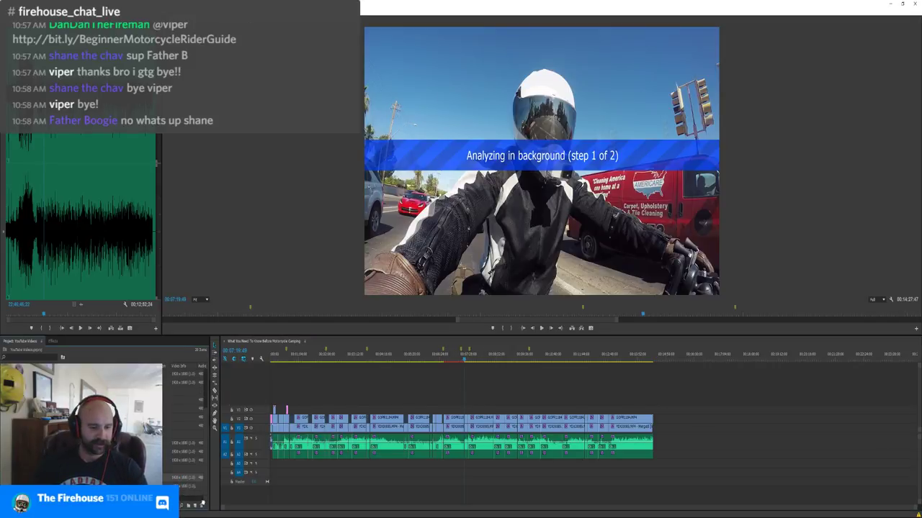
# Step: Open the GOPR1182 merged-clip sequence and scrub through the ride footage
pyautogui.doubleClick(196, 504)
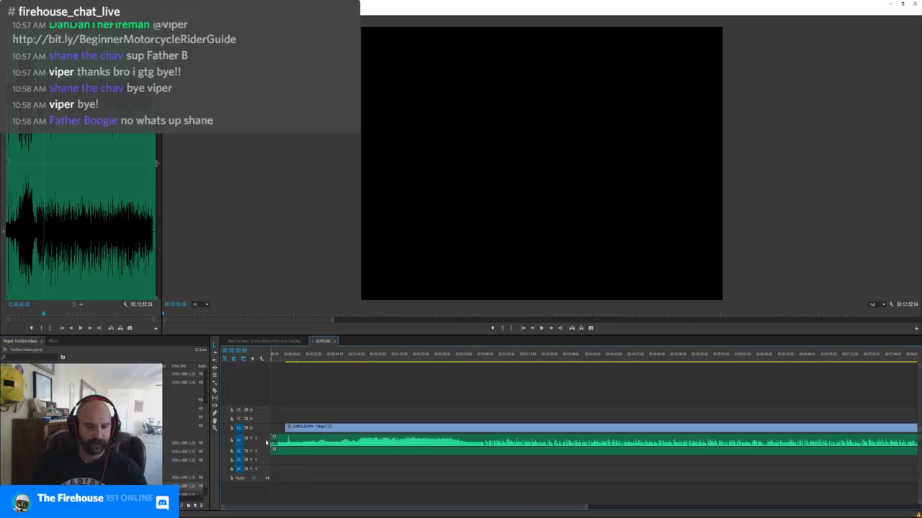
pyautogui.moveTo(287, 360); pyautogui.dragTo(484, 394)
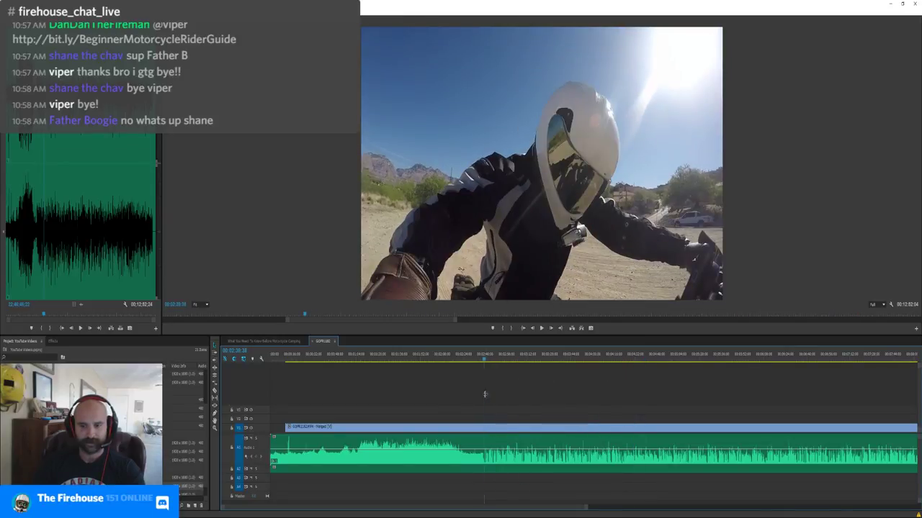
pyautogui.moveTo(433, 363); pyautogui.dragTo(371, 368)
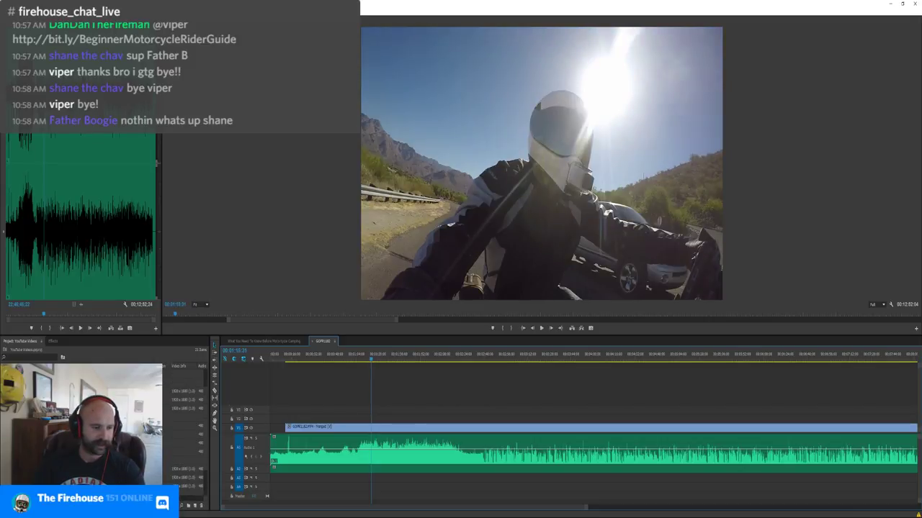
# Step: Load another ride clip in the Source Monitor, mark its In point at 00:00:10:44, and play the merged clip
pyautogui.doubleClick(81, 335)
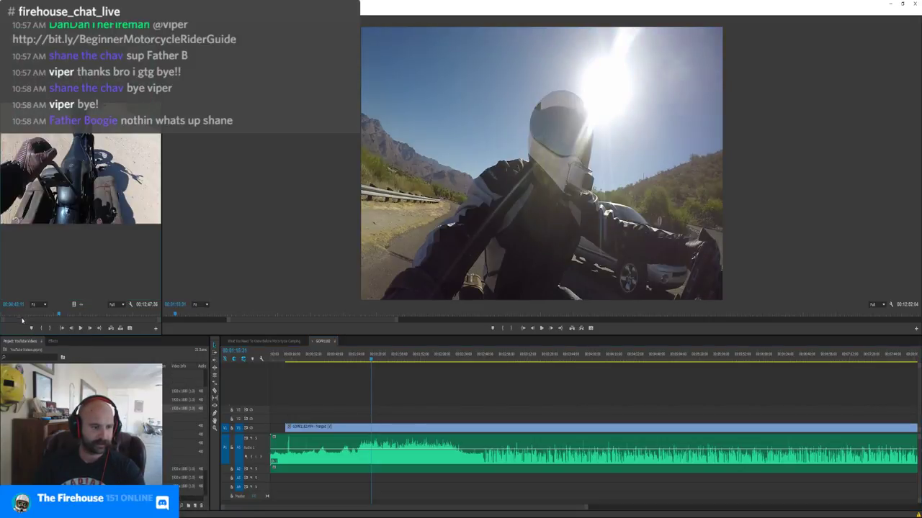
pyautogui.moveTo(13, 316); pyautogui.dragTo(2, 317)
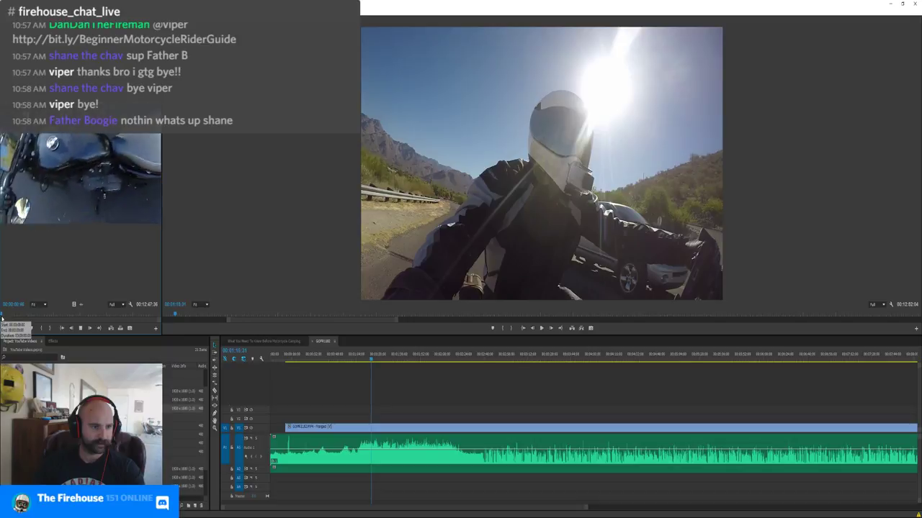
pyautogui.press('space')
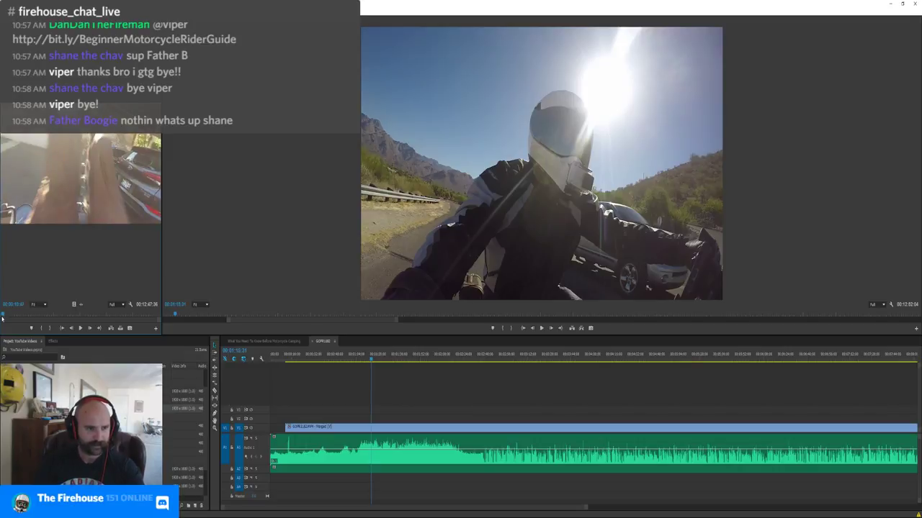
pyautogui.press('i')
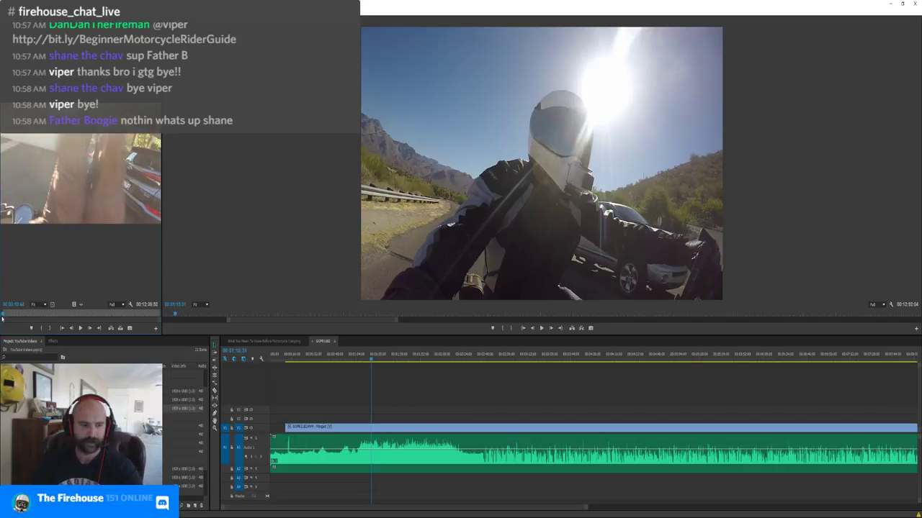
pyautogui.press('Up')
pyautogui.press('space')
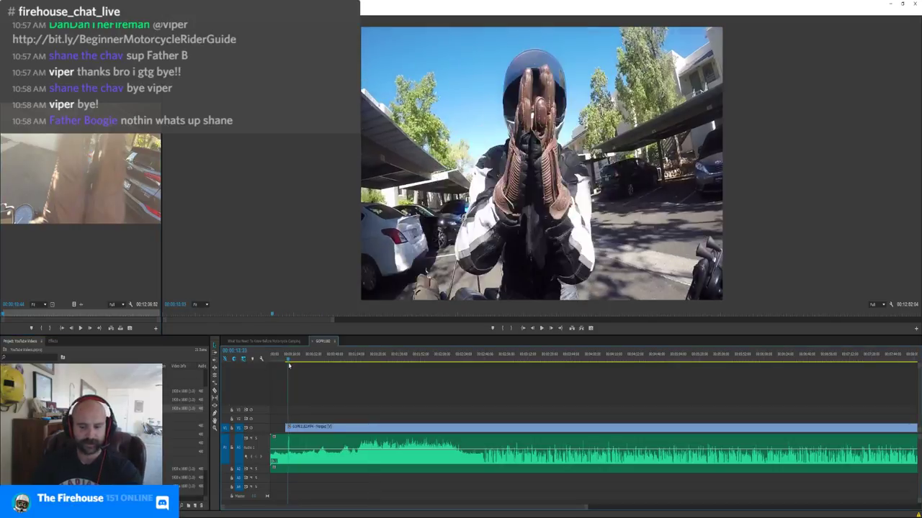
pyautogui.press('=')
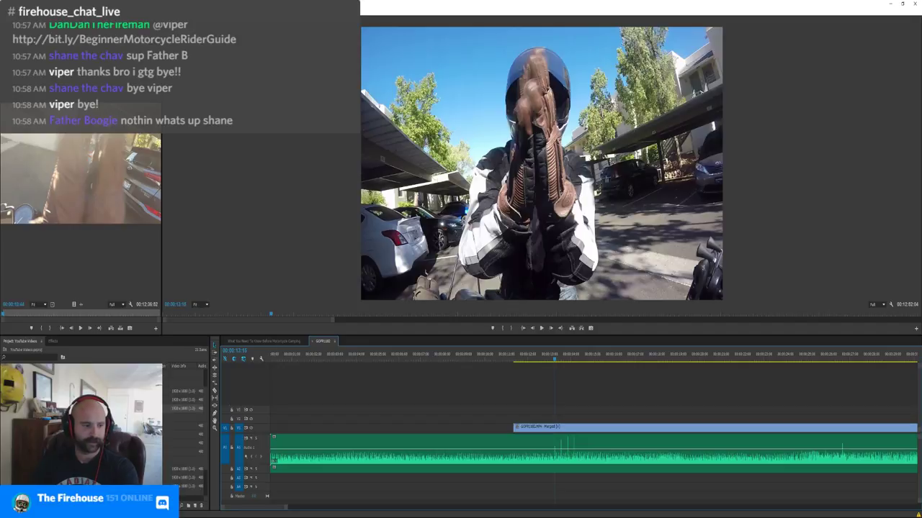
# Step: Place the trimmed clip on V2 above the merged clip and play back the stacked footage
pyautogui.moveTo(54, 322); pyautogui.dragTo(558, 420)
pyautogui.press('-')
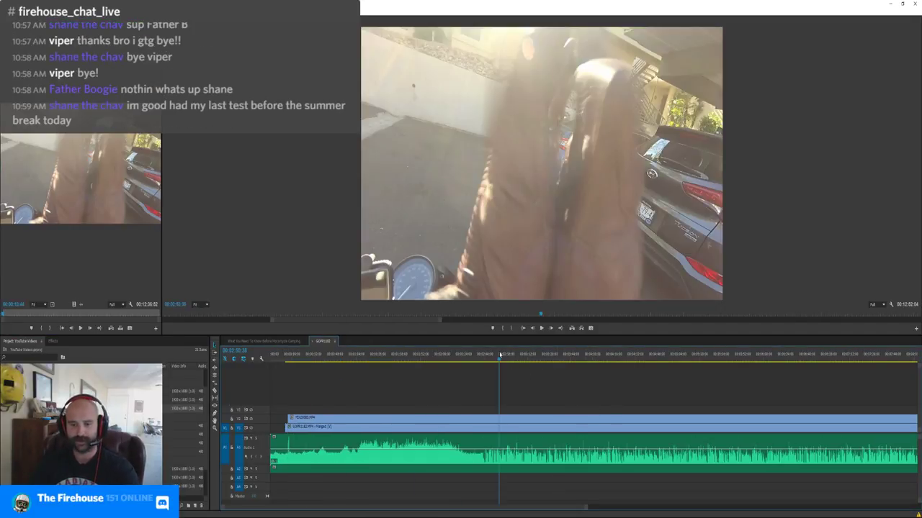
pyautogui.click(360, 359)
pyautogui.click(358, 357)
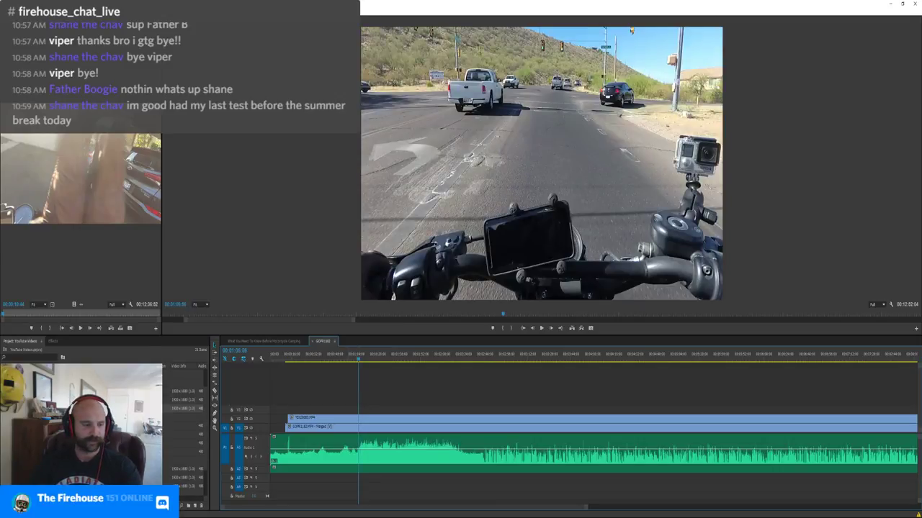
pyautogui.press('space')
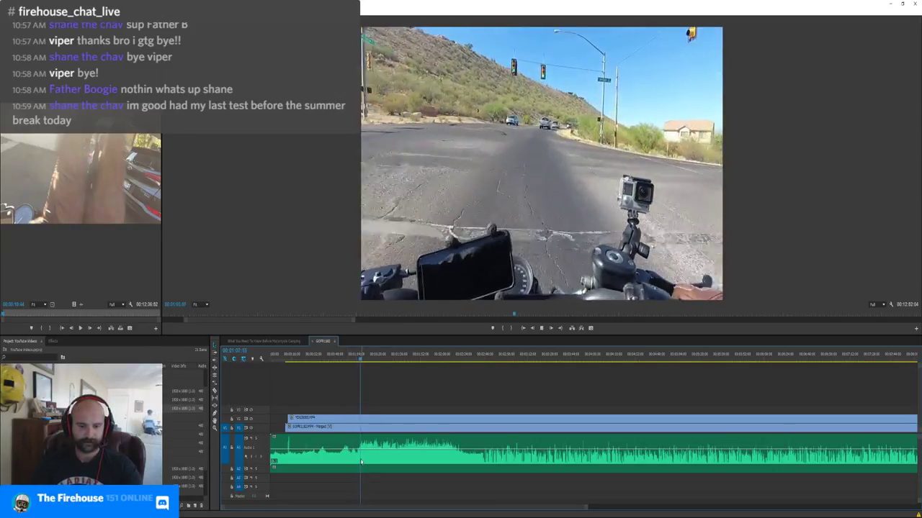
pyautogui.click(395, 359)
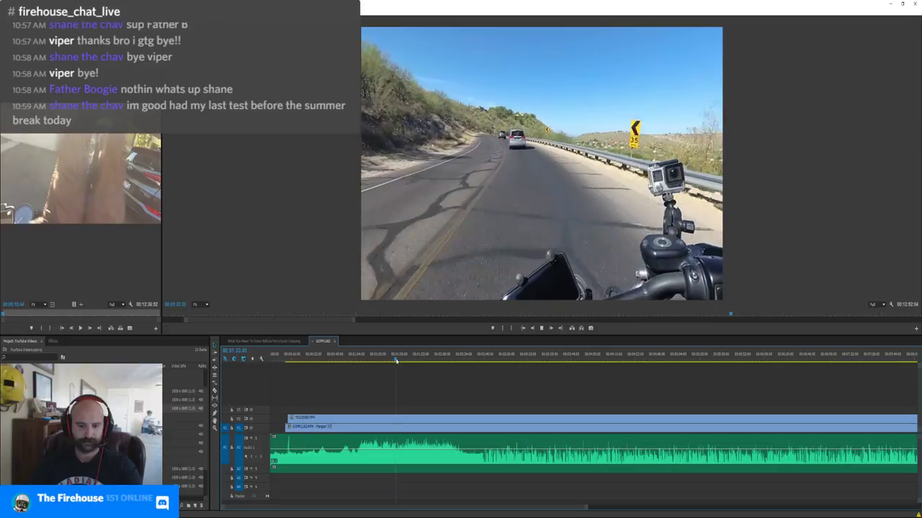
# Step: Disable the upper V2 clip and search the effects list for 'vocal'
pyautogui.rightClick(411, 418)
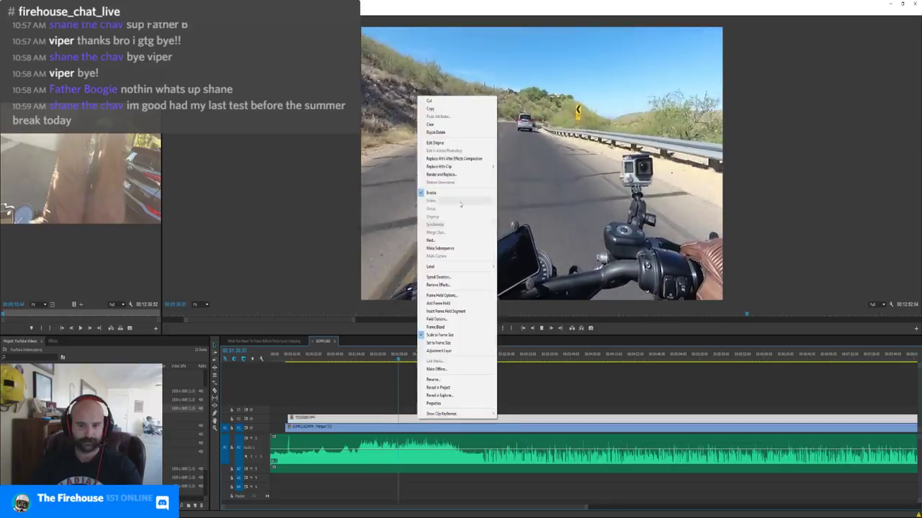
pyautogui.click(461, 195)
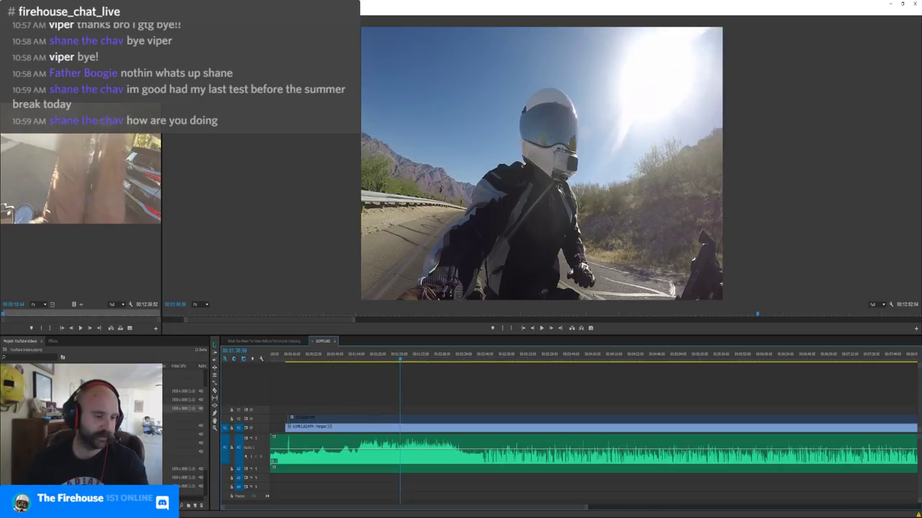
pyautogui.hotkey('shift', '7')
pyautogui.write('vocal')
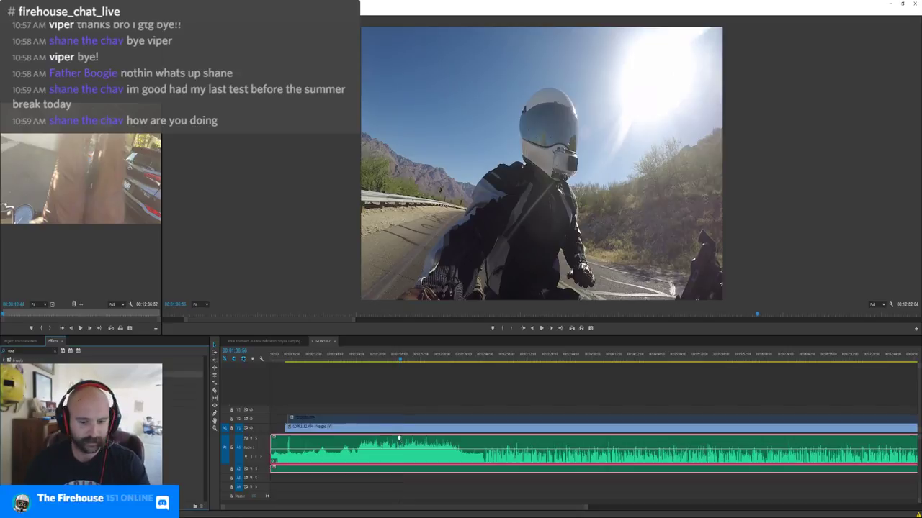
# Step: Select the GOPR clip and re-enter 'vocal' in the effects search
pyautogui.click(377, 430)
pyautogui.click(38, 351)
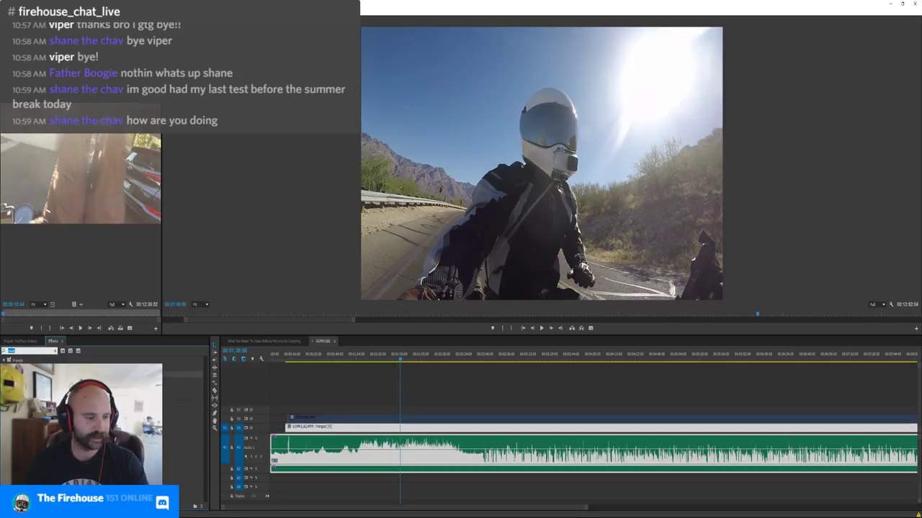
pyautogui.write('vocal')
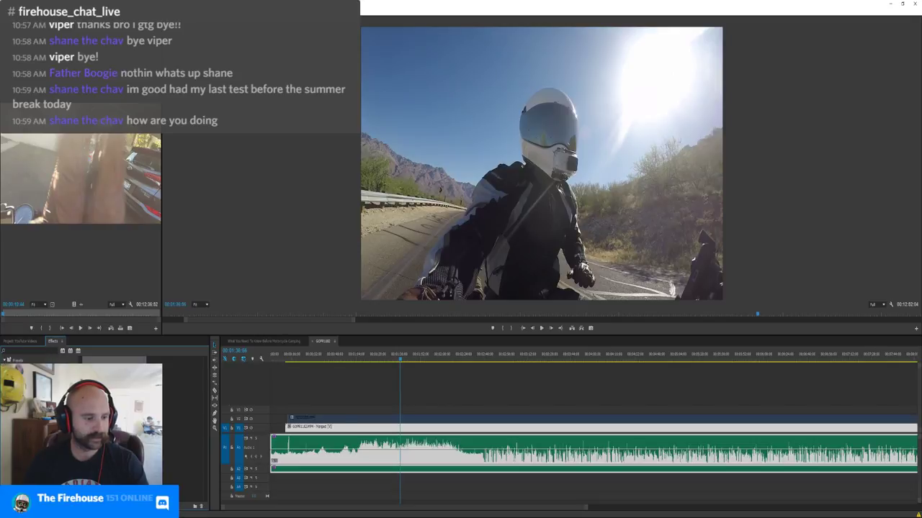
# Step: Re-enable the V2 clip and scrub back slightly to show the handlebar road footage
pyautogui.click(384, 435)
pyautogui.click(385, 432)
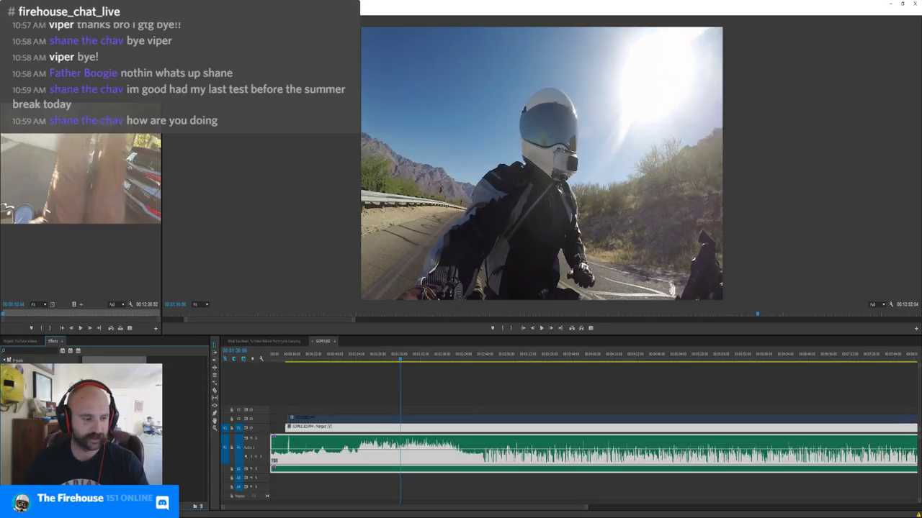
pyautogui.click(409, 439)
pyautogui.click(277, 389)
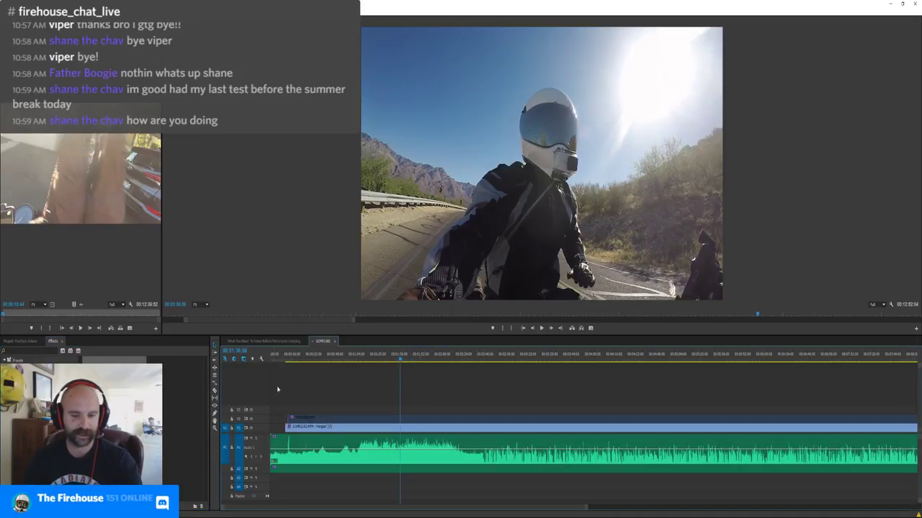
pyautogui.rightClick(317, 422)
pyautogui.click(346, 194)
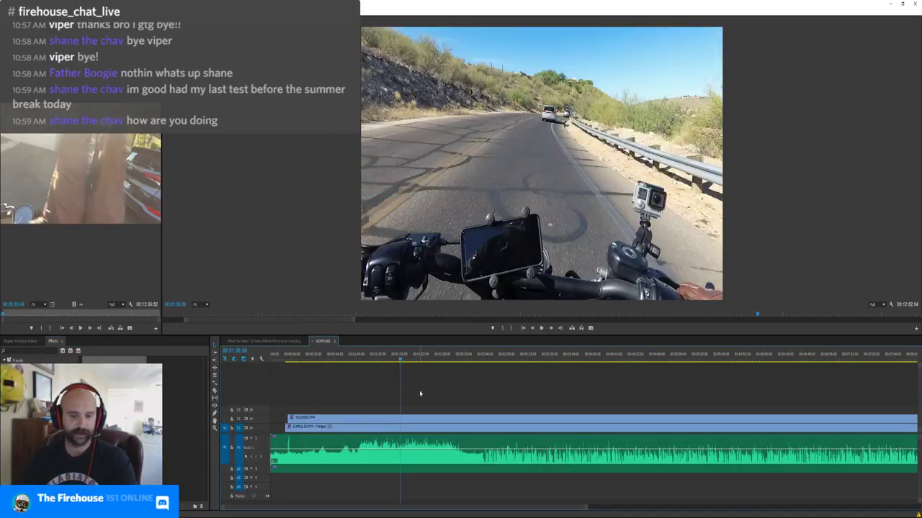
pyautogui.moveTo(400, 360); pyautogui.dragTo(392, 362)
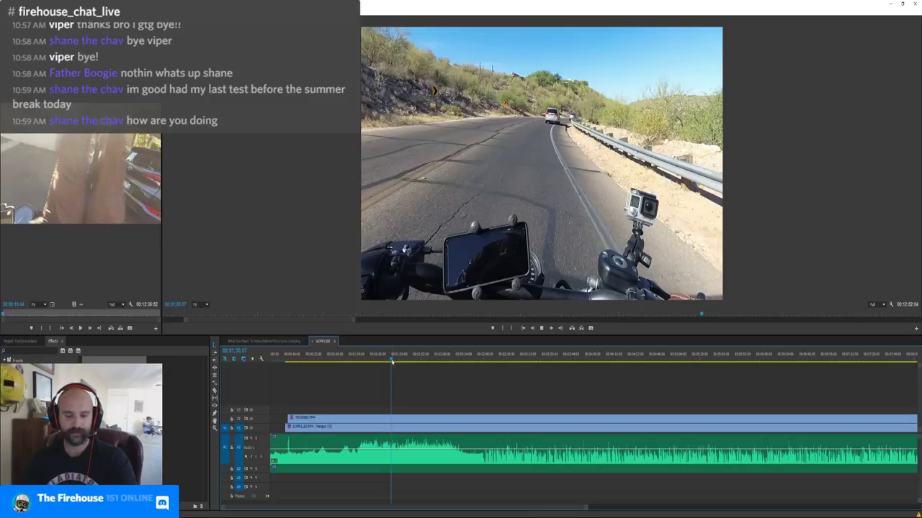
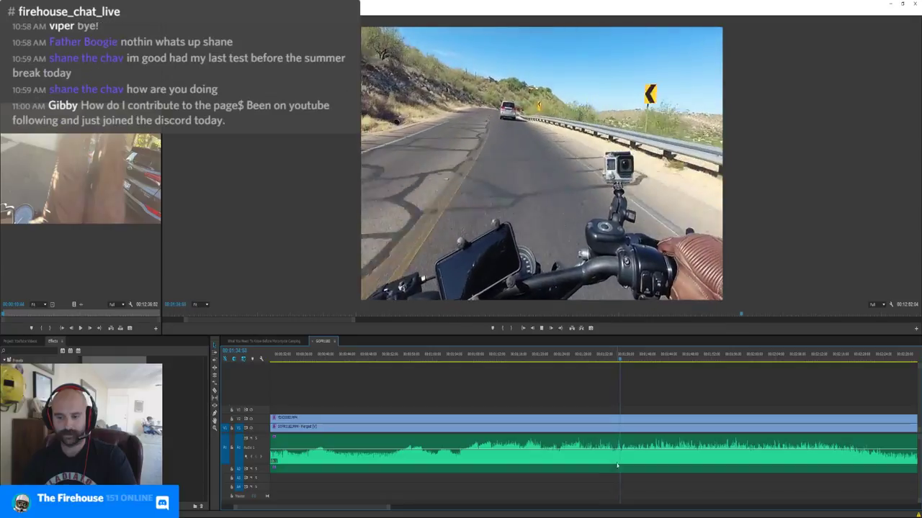
# Step: Split the GoPro ride clip at the playhead and delete the footage before the cut
pyautogui.hotkey('ctrl', 'k')
pyautogui.moveTo(613, 468); pyautogui.dragTo(557, 486)
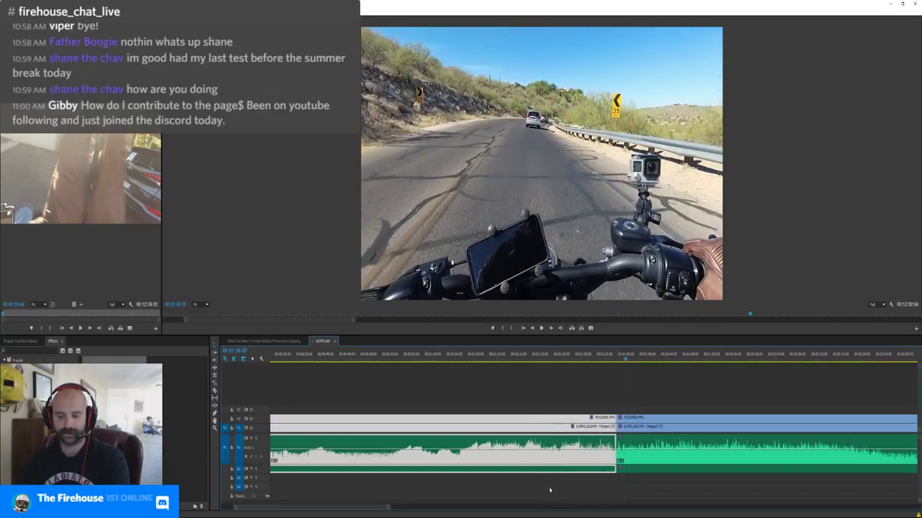
pyautogui.press('Delete')
# Step: Try to remove the empty gap left behind and bring up the YouTube Videos project bin
pyautogui.click(554, 448)
pyautogui.press('-')
pyautogui.press('-')
pyautogui.press('Delete')
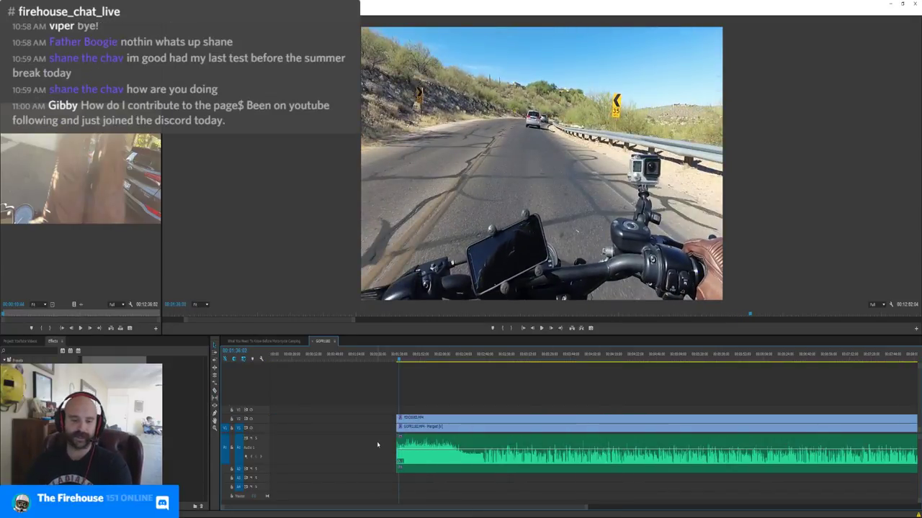
pyautogui.click(21, 340)
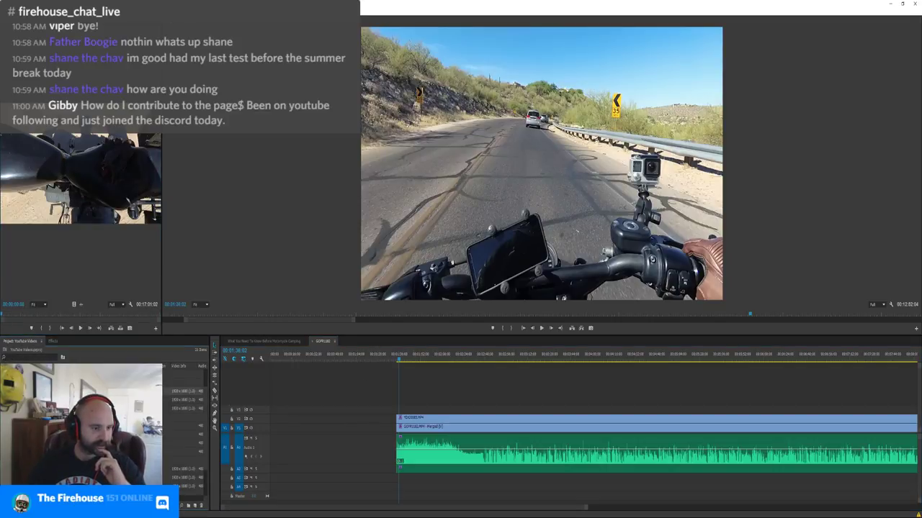
# Step: Load another ride clip into the Source monitor and dismiss the external drive sync notification
pyautogui.doubleClick(187, 400)
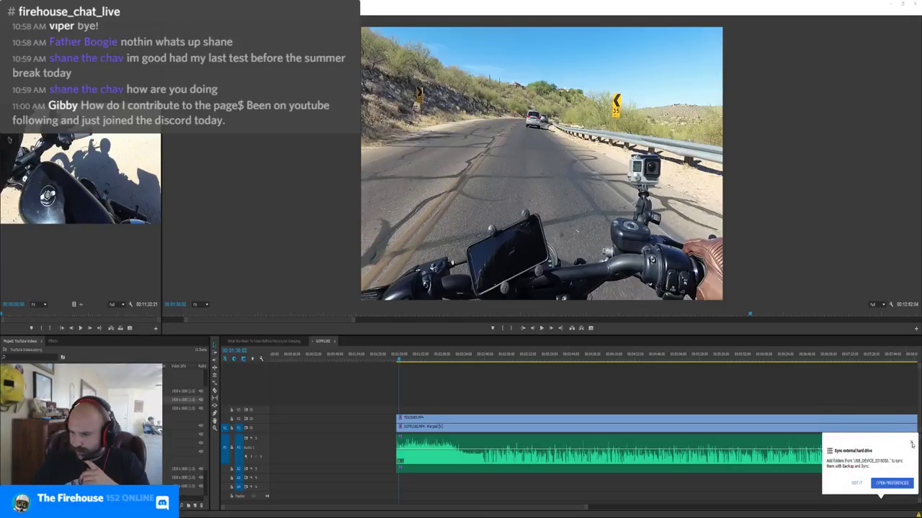
pyautogui.click(910, 442)
pyautogui.moveTo(309, 512)
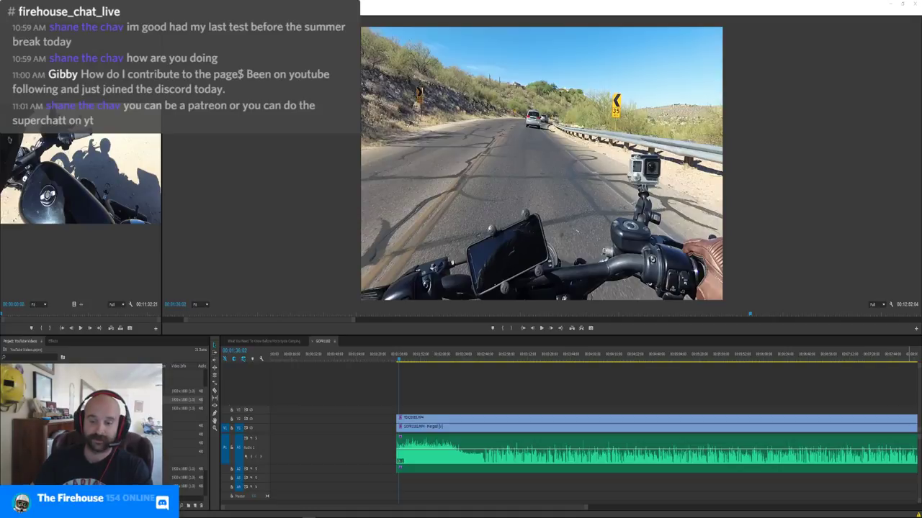
pyautogui.hotkey('alt', 'Tab')
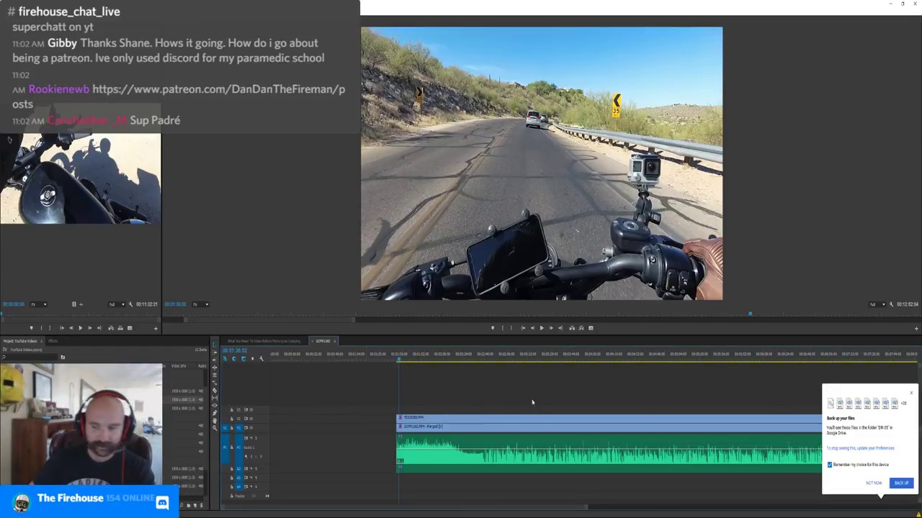
# Step: Dismiss the Google Drive 'Back up your files' popup with Not Now
pyautogui.click(911, 393)
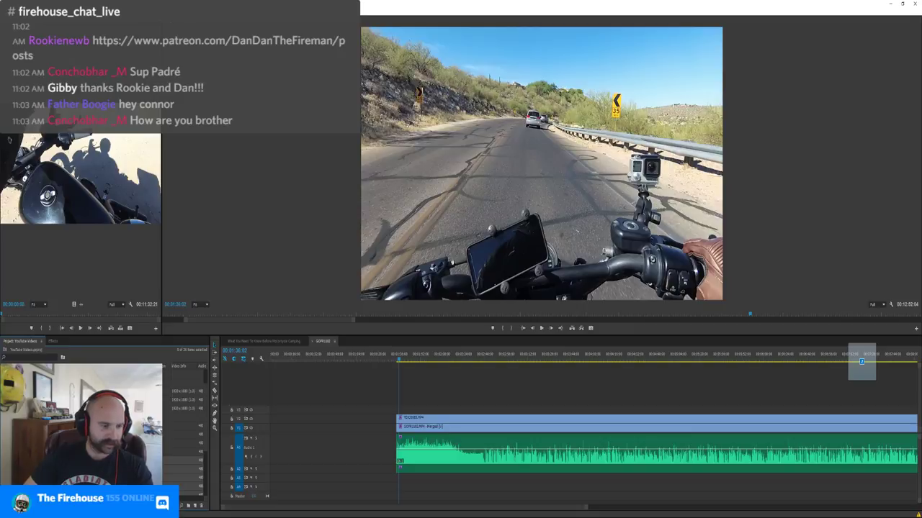
# Step: Zoom the timeline out and drag the linked ride clip later along the sequence
pyautogui.moveTo(862, 361); pyautogui.dragTo(858, 363)
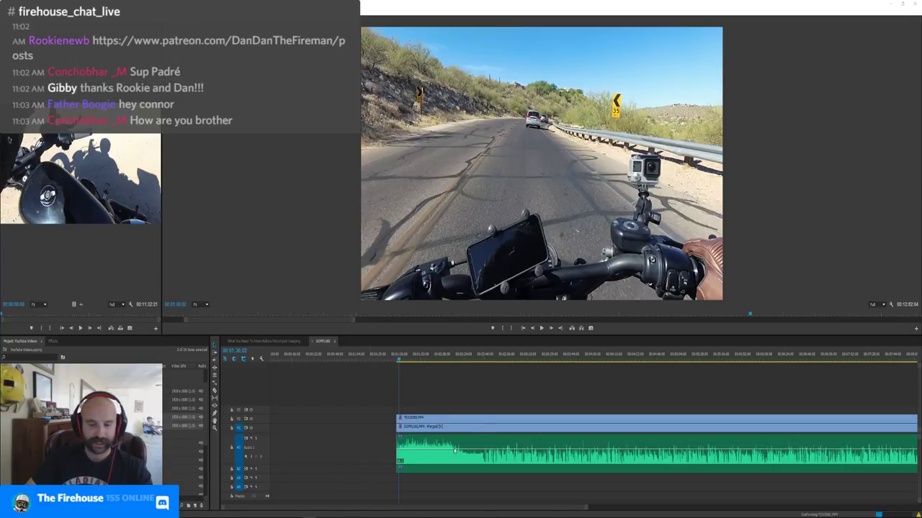
pyautogui.scroll(-2, 427, 394)
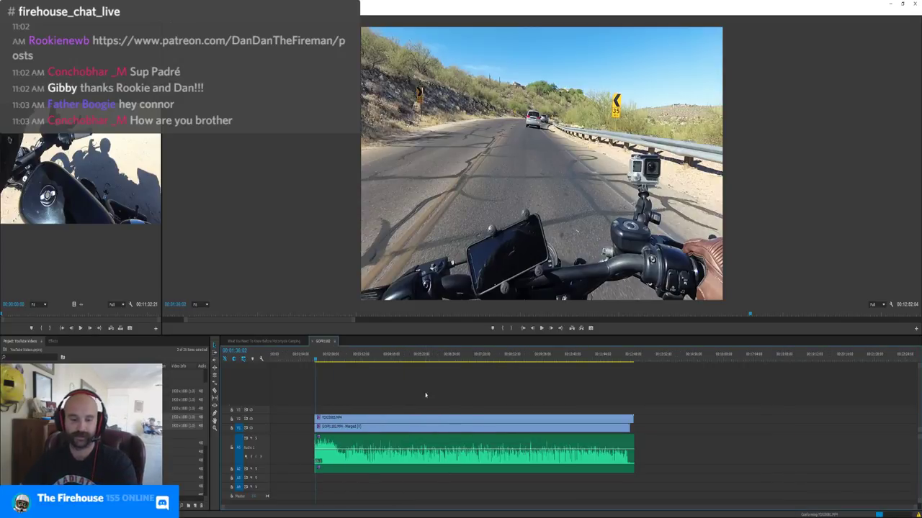
pyautogui.moveTo(362, 423); pyautogui.dragTo(480, 435)
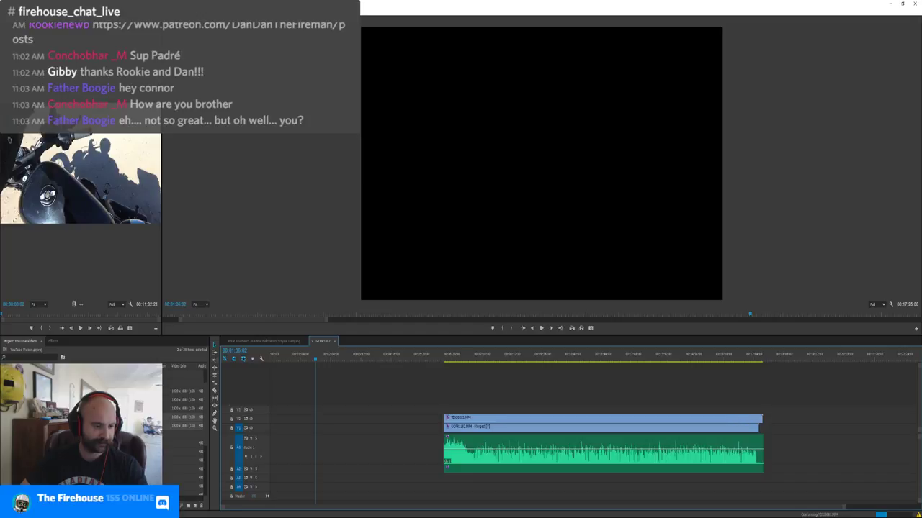
# Step: Load an audio clip from the Project panel and jump its preview to an early point
pyautogui.doubleClick(180, 443)
pyautogui.click(11, 315)
pyautogui.click(12, 316)
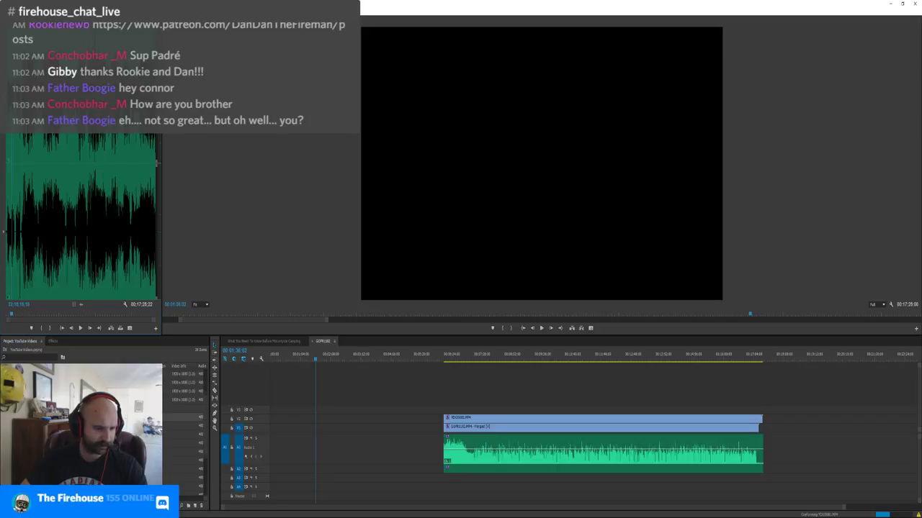
# Step: Preview another audio clip, adjust the bin filter, and load the 00:10:02:17 clip partway in
pyautogui.click(183, 477)
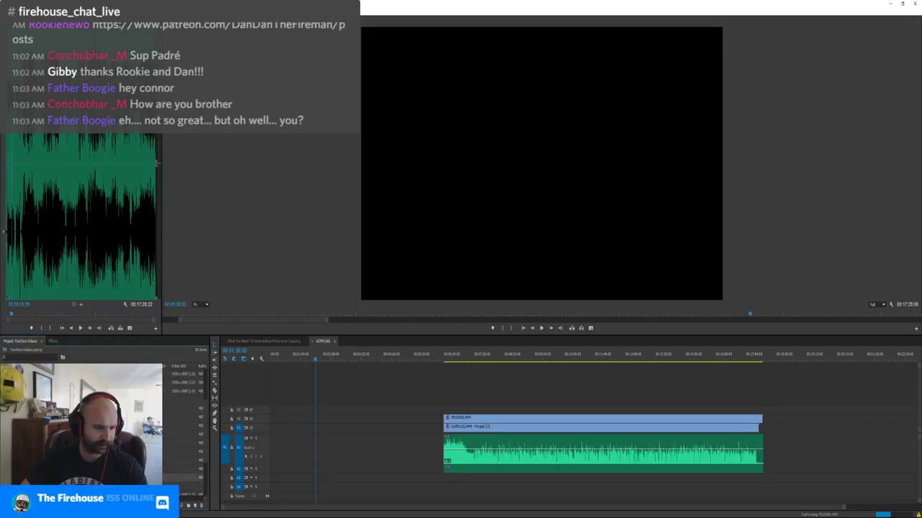
pyautogui.click(39, 315)
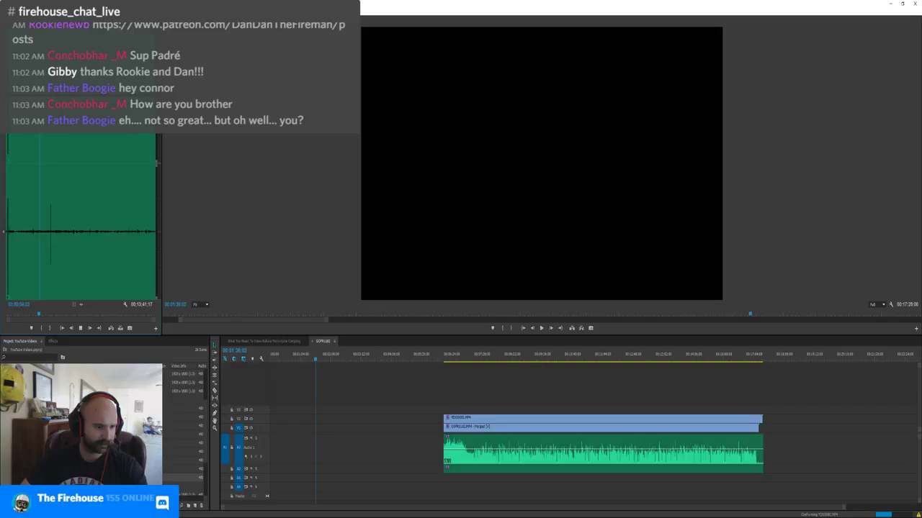
pyautogui.press('Delete')
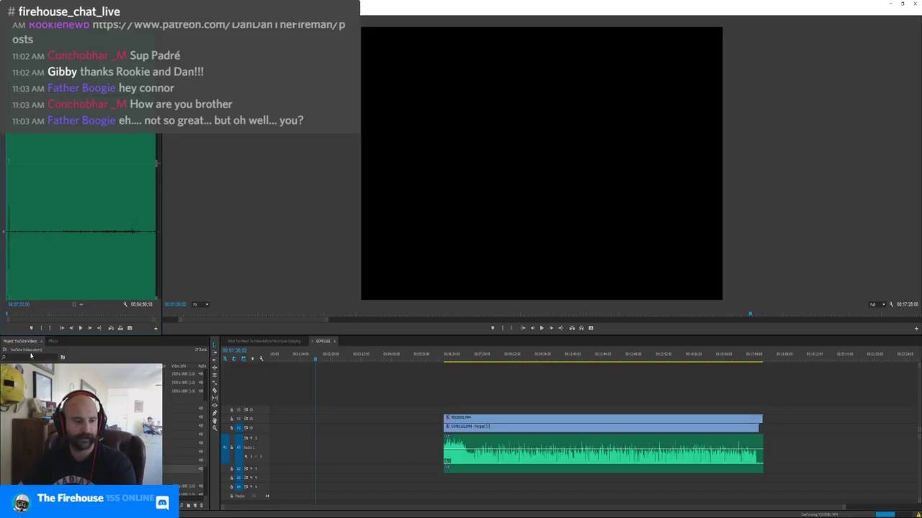
pyautogui.moveTo(90, 316); pyautogui.dragTo(98, 317)
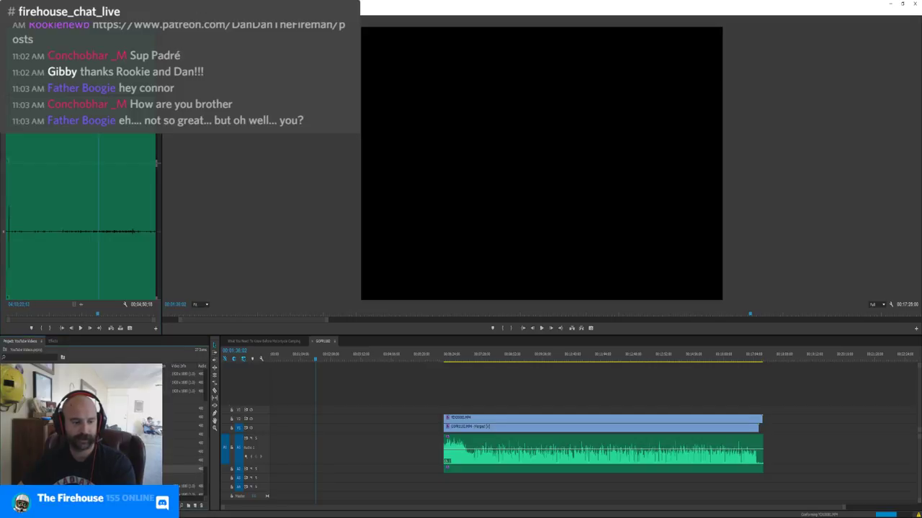
pyautogui.hotkey('ctrl', 'z')
pyautogui.doubleClick(180, 460)
pyautogui.click(37, 316)
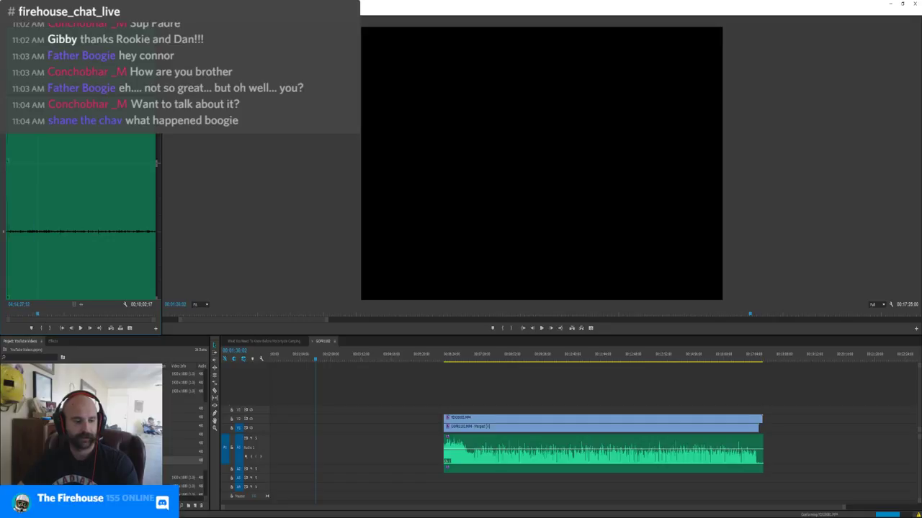
# Step: Scrub the 00:04:07:06 clip and the next one up, then refine the filter
pyautogui.click(180, 452)
pyautogui.doubleClick(180, 452)
pyautogui.moveTo(34, 317); pyautogui.dragTo(47, 318)
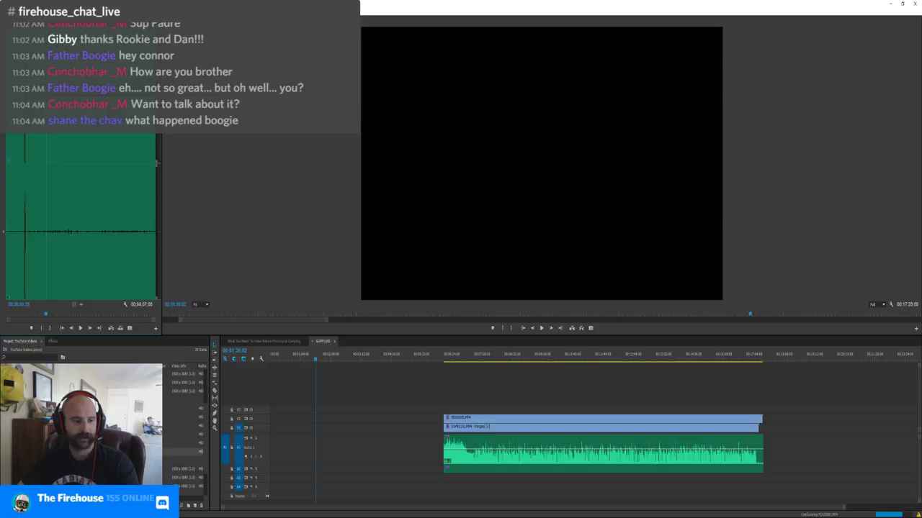
pyautogui.doubleClick(182, 442)
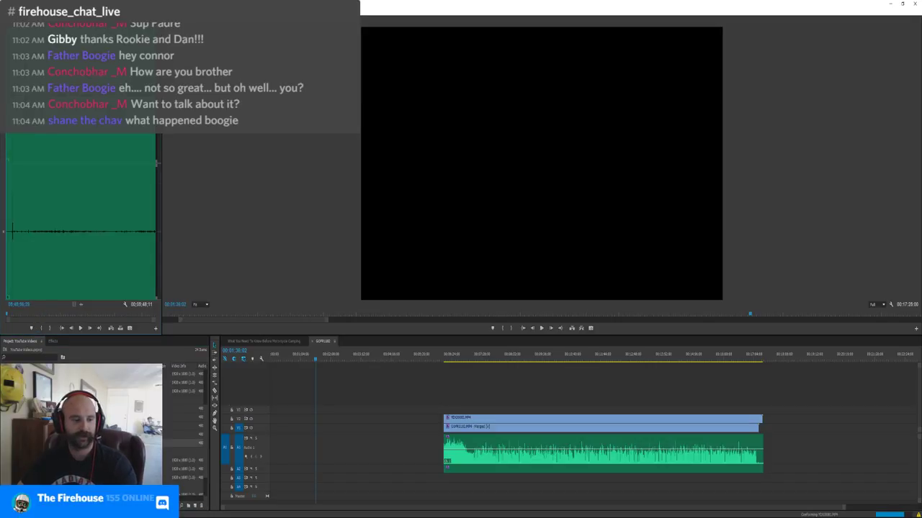
pyautogui.click(47, 317)
pyautogui.press('Delete')
pyautogui.doubleClick(182, 435)
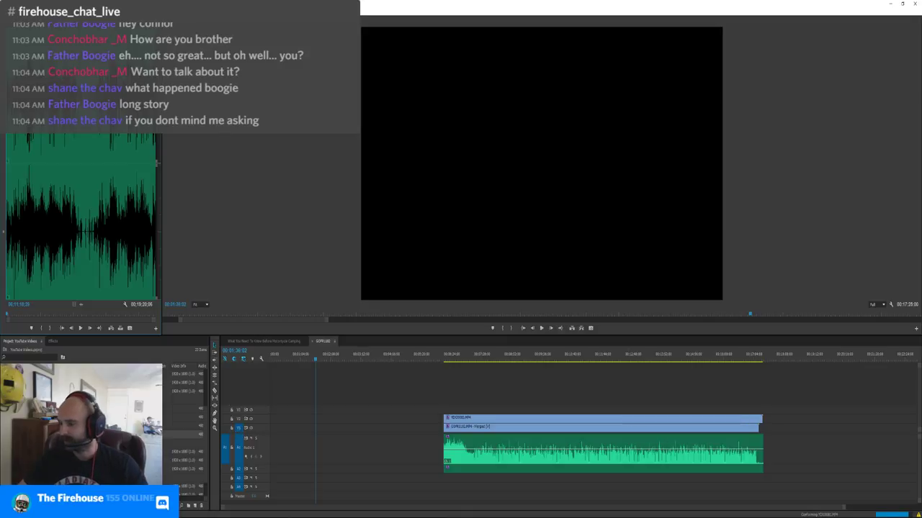
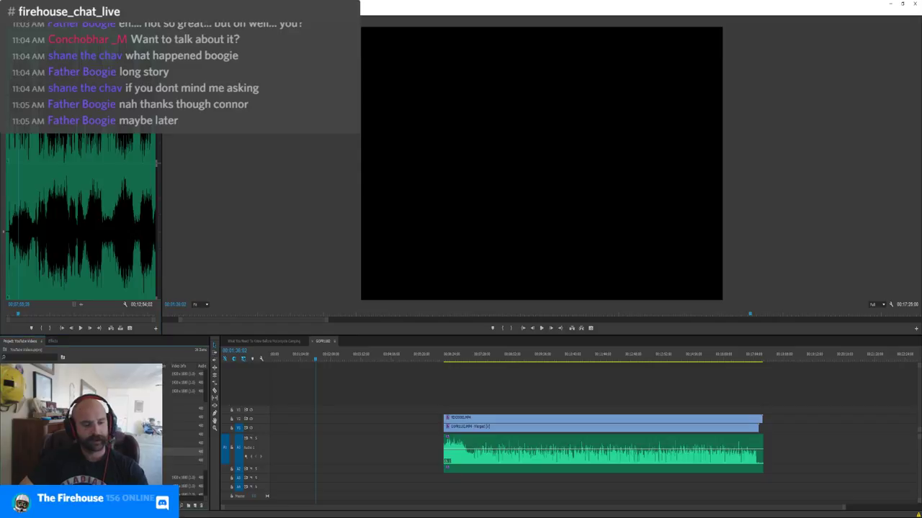
# Step: Preview two project clips in the Source monitor and skim through one
pyautogui.doubleClick(184, 452)
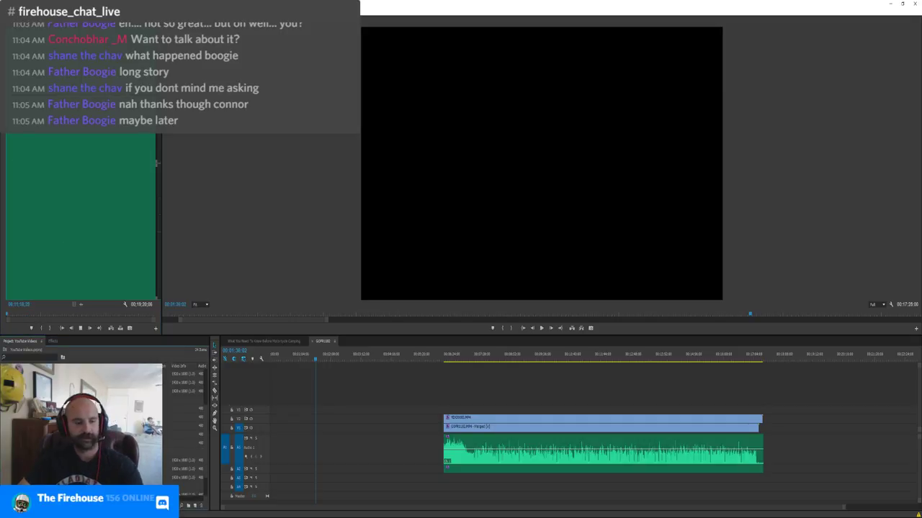
pyautogui.doubleClick(183, 443)
pyautogui.moveTo(29, 316); pyautogui.dragTo(39, 315)
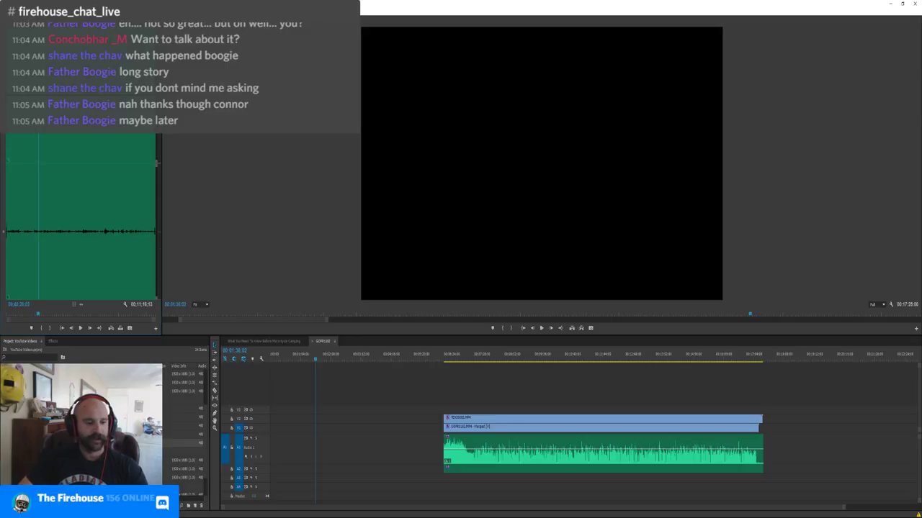
# Step: Delete the two unwanted clips from the project bin and skim the garage footage
pyautogui.press('Delete')
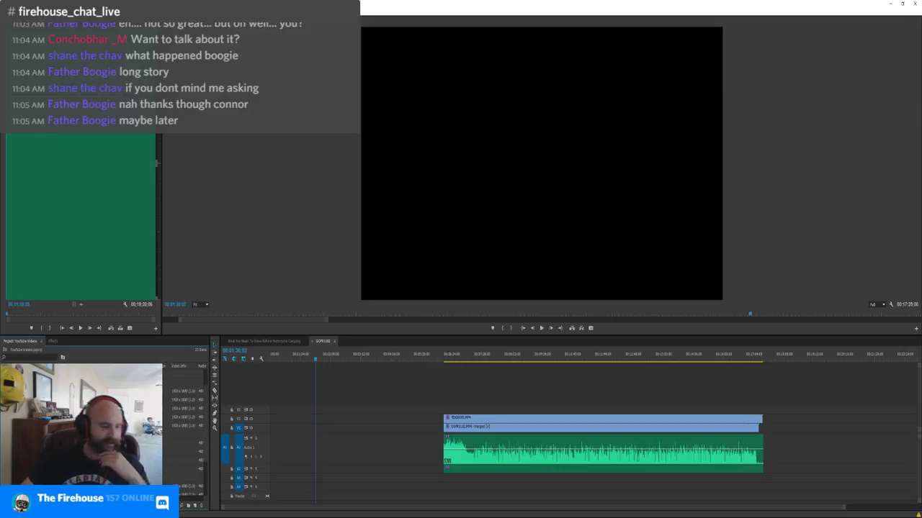
pyautogui.press('Delete')
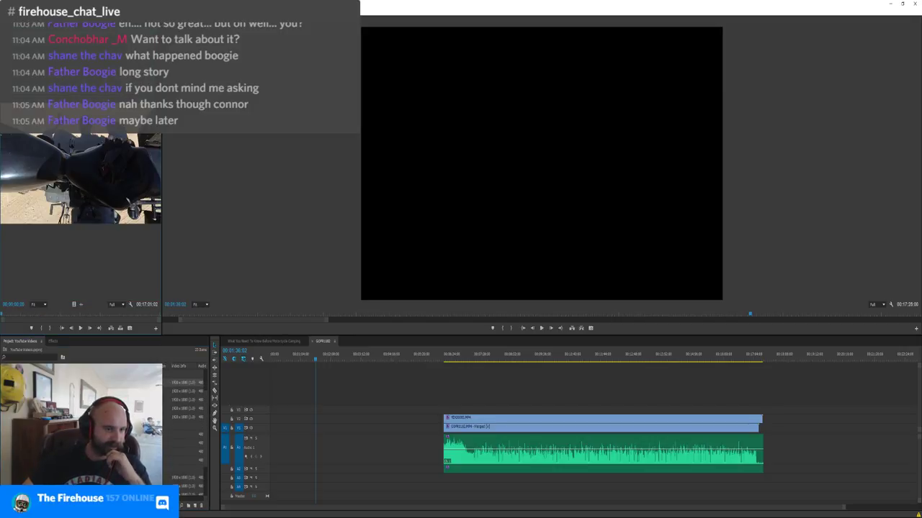
pyautogui.press('Delete')
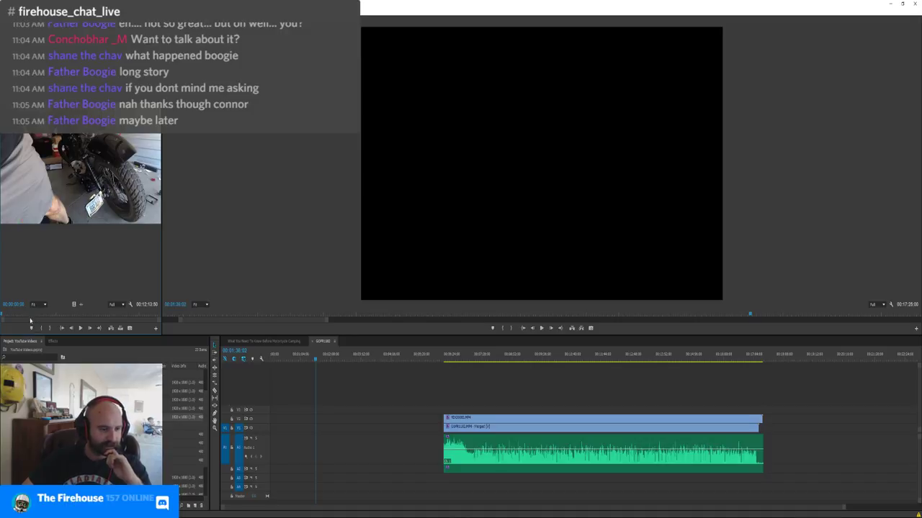
pyautogui.moveTo(31, 321); pyautogui.dragTo(36, 319)
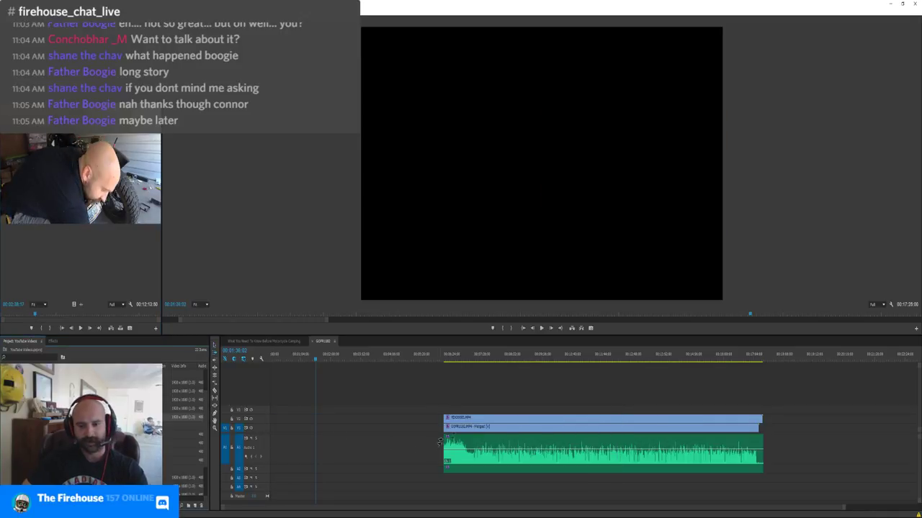
pyautogui.click(649, 429)
# Step: Push the GoPro riding clip right and place two garage clips at the start of V1
pyautogui.moveTo(711, 429); pyautogui.dragTo(895, 429)
pyautogui.press('-')
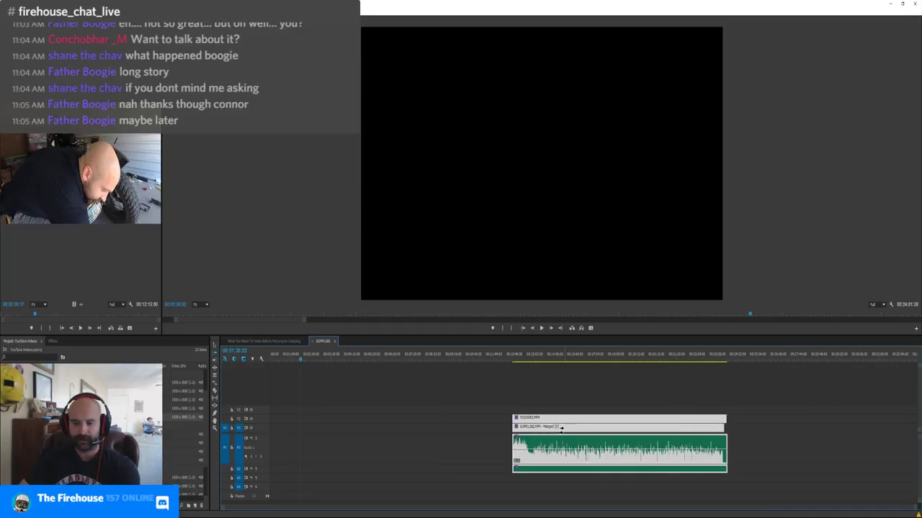
pyautogui.moveTo(561, 427); pyautogui.dragTo(590, 455)
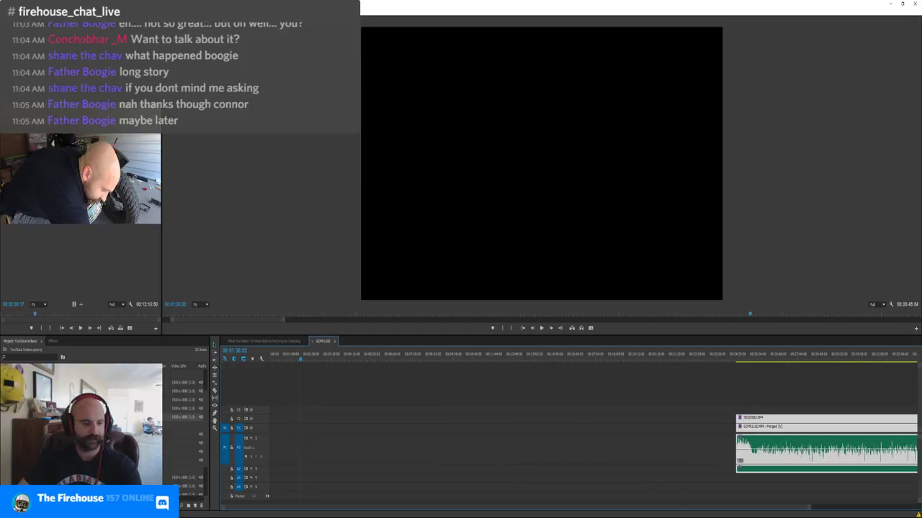
pyautogui.moveTo(185, 417); pyautogui.dragTo(322, 438)
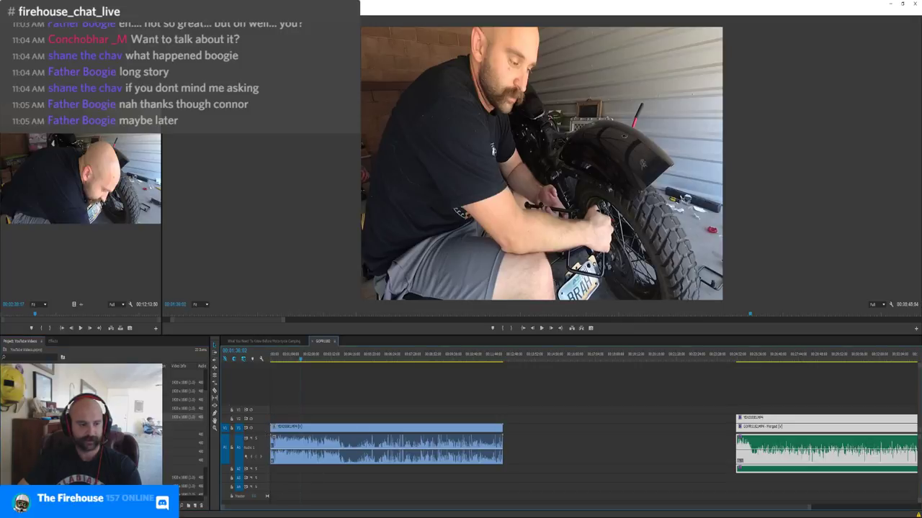
pyautogui.moveTo(185, 408); pyautogui.dragTo(504, 445)
pyautogui.moveTo(828, 446); pyautogui.dragTo(665, 446)
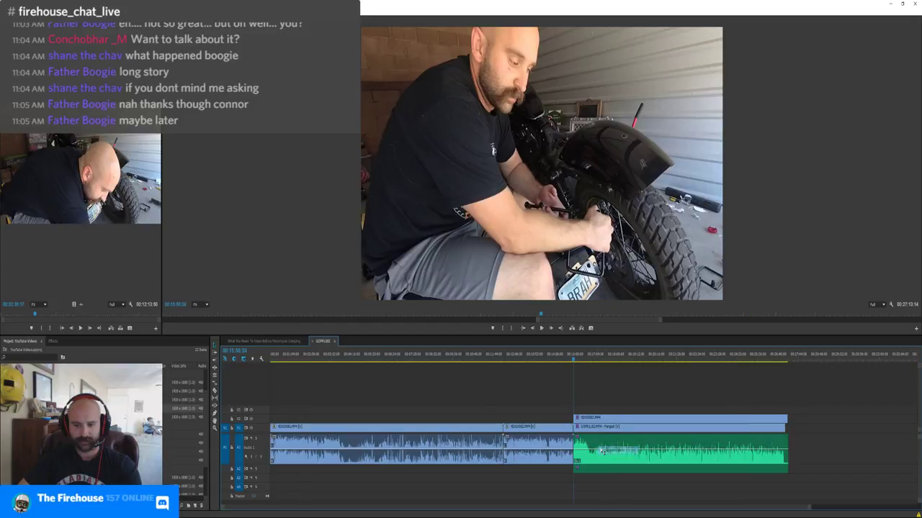
pyautogui.press('Home')
pyautogui.press('space')
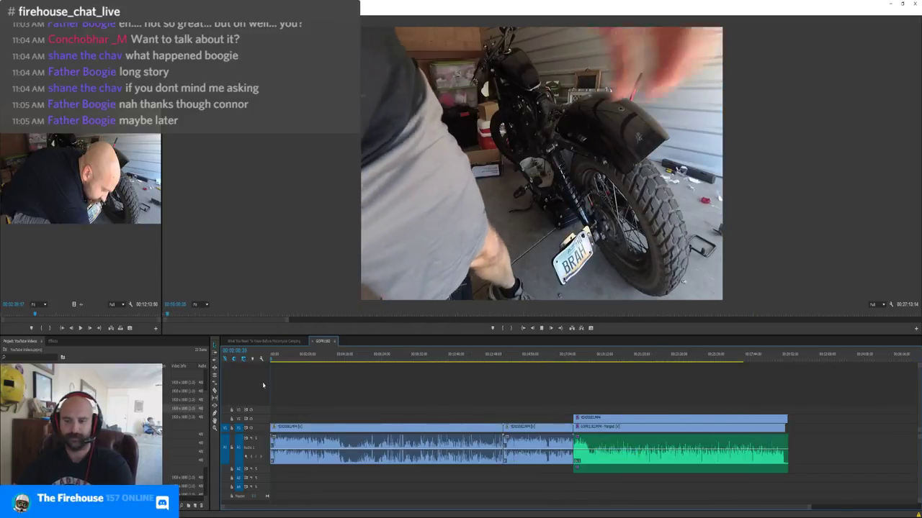
pyautogui.press('-')
# Step: Razor-cut the first garage clip's opening and ripple delete the first pieces
pyautogui.click(326, 426)
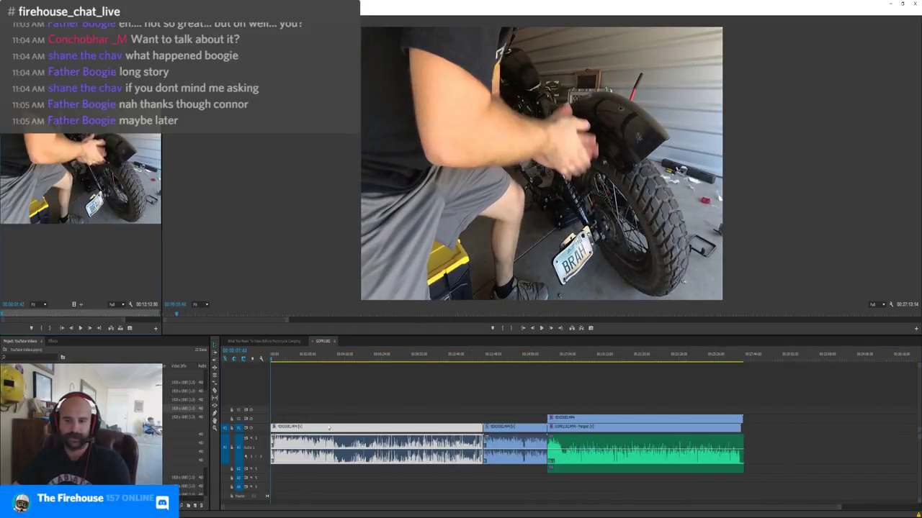
pyautogui.press('=')
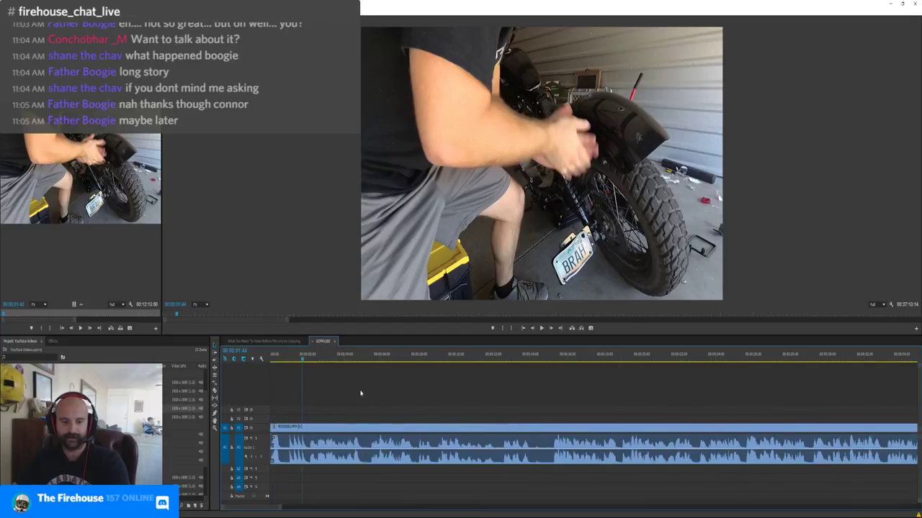
pyautogui.press('c')
pyautogui.click(310, 441)
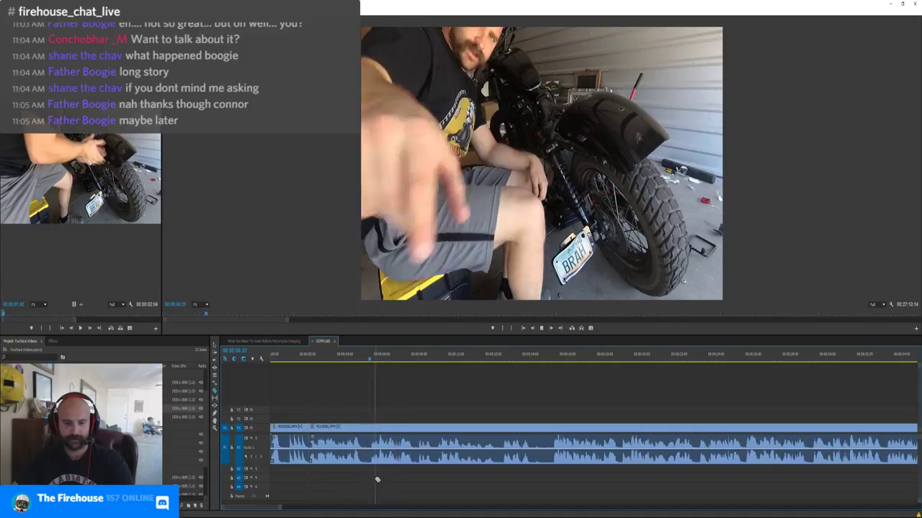
pyautogui.click(371, 443)
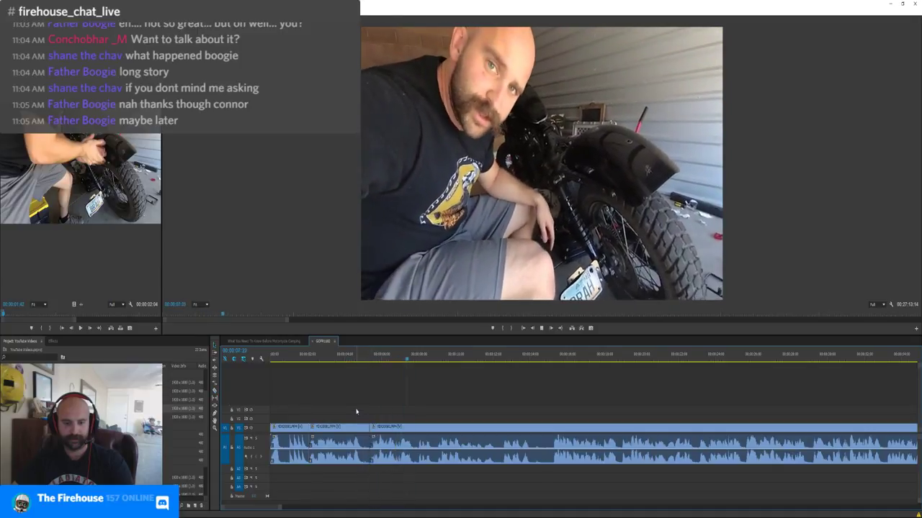
pyautogui.hotkey('ctrl', 'z')
pyautogui.click(339, 357)
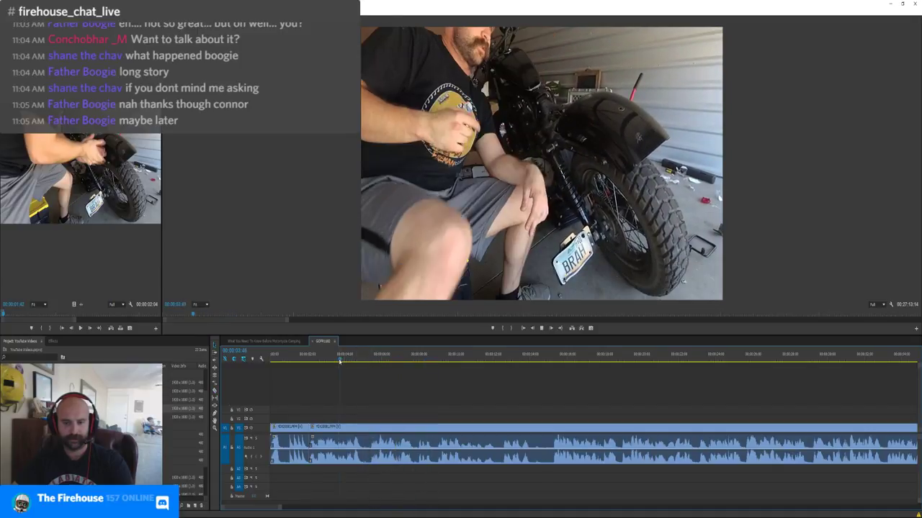
pyautogui.click(343, 367)
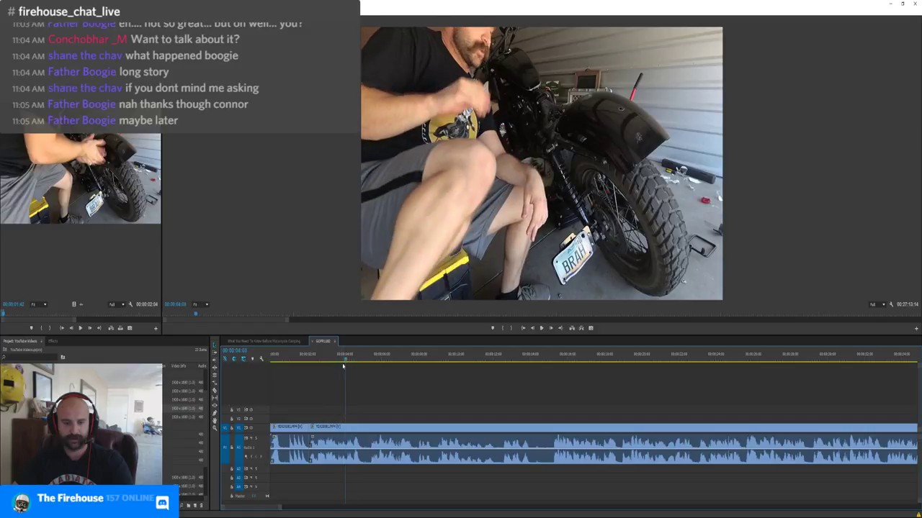
pyautogui.moveTo(333, 411); pyautogui.dragTo(305, 445)
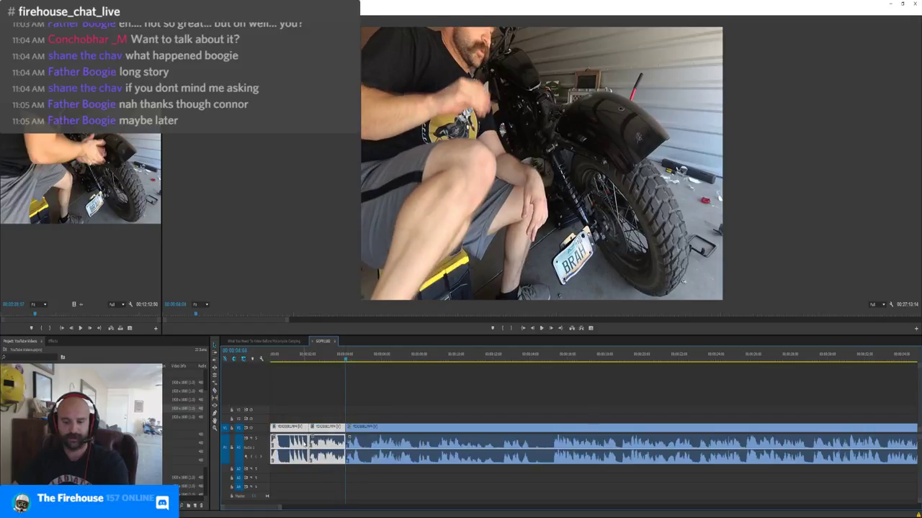
pyautogui.hotkey('shift', 'Delete')
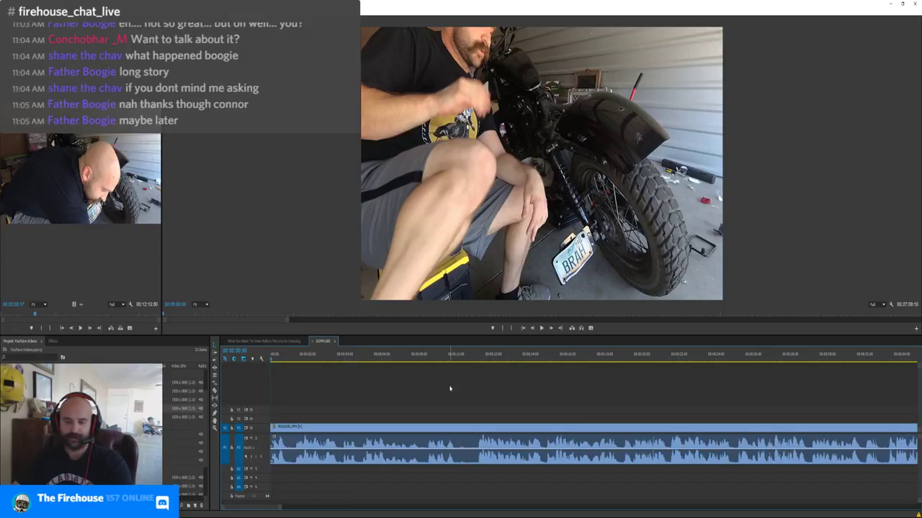
pyautogui.press('-')
pyautogui.press('-')
pyautogui.press('-')
pyautogui.press('-')
pyautogui.press('-')
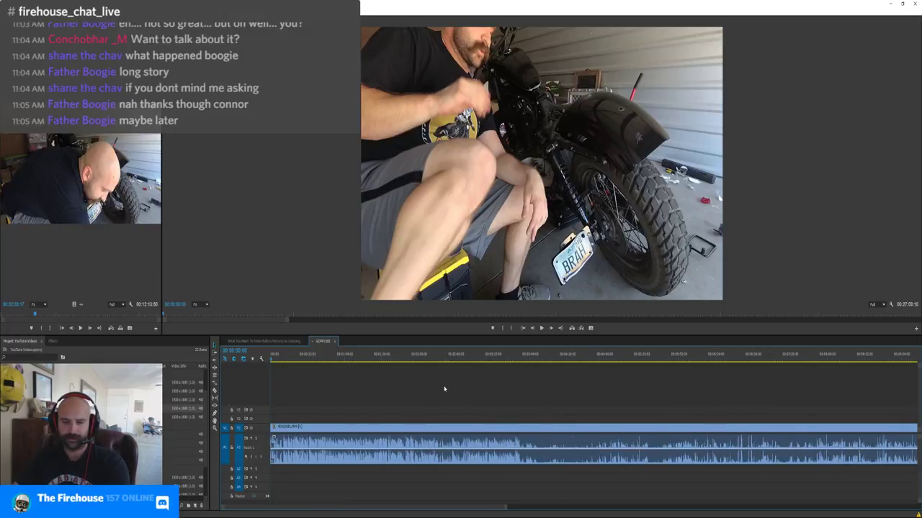
# Step: Show the Effects panel, search it for 'vocal', then clear the search
pyautogui.click(378, 438)
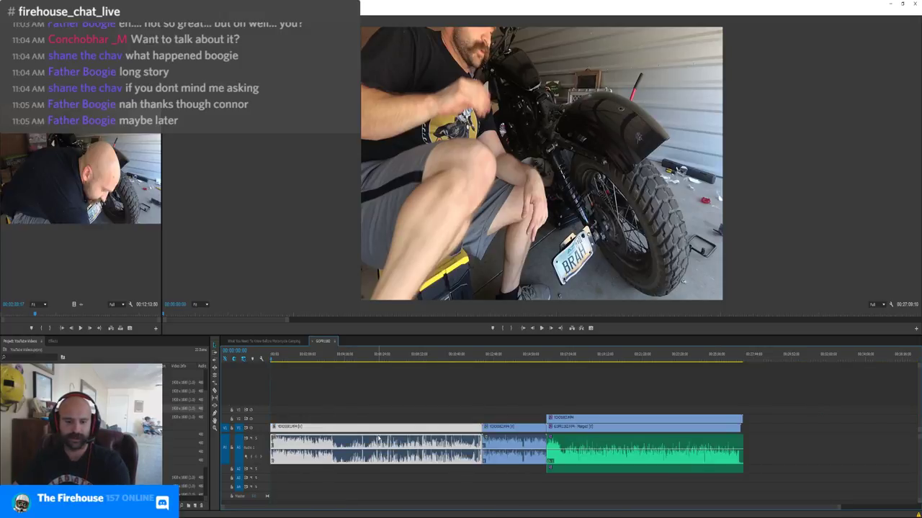
pyautogui.click(53, 341)
pyautogui.click(48, 350)
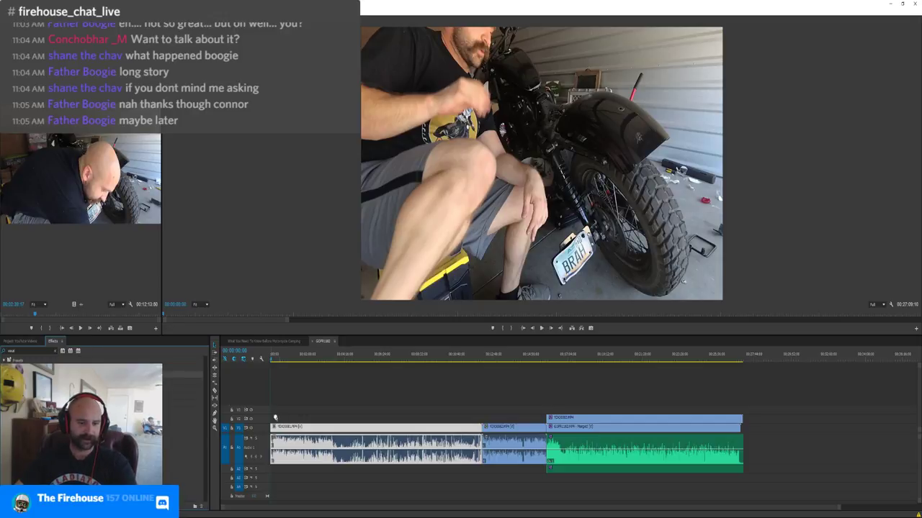
pyautogui.moveTo(367, 435); pyautogui.dragTo(363, 435)
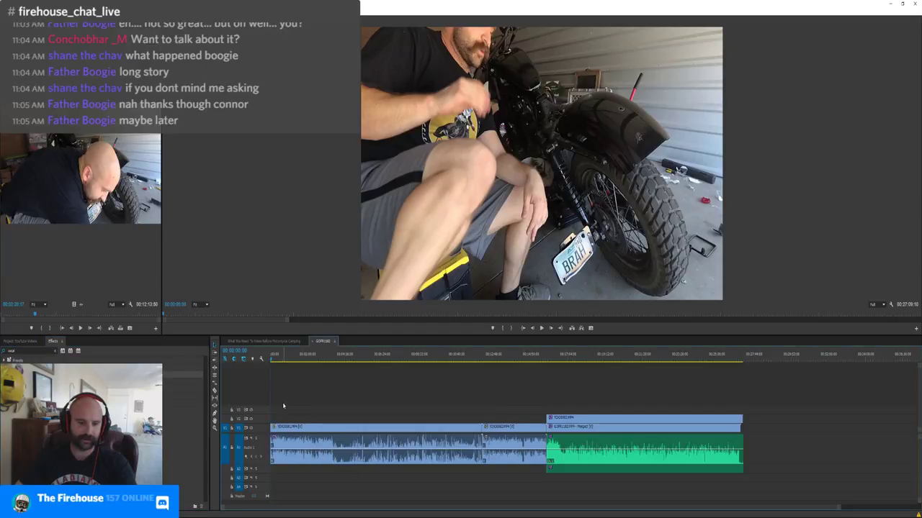
pyautogui.click(56, 352)
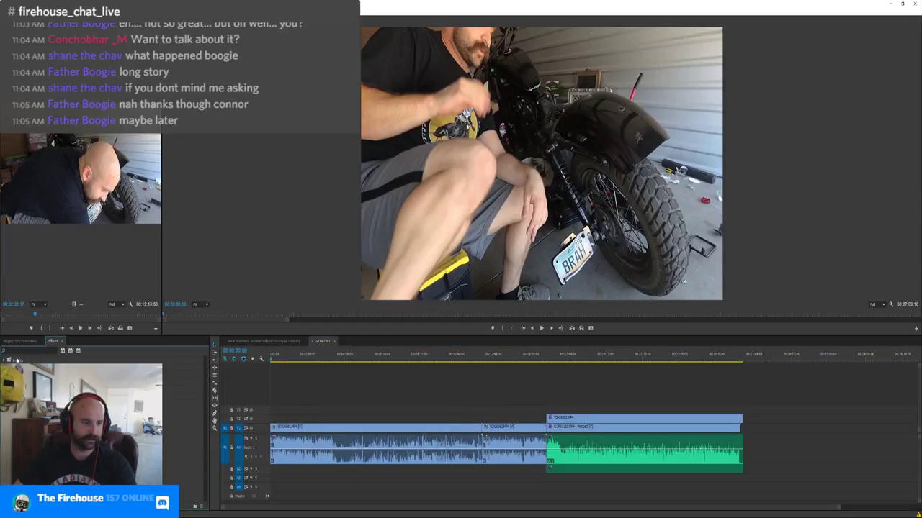
# Step: Play back the sequence from the first garage clip, zooming the timeline in and out
pyautogui.click(325, 431)
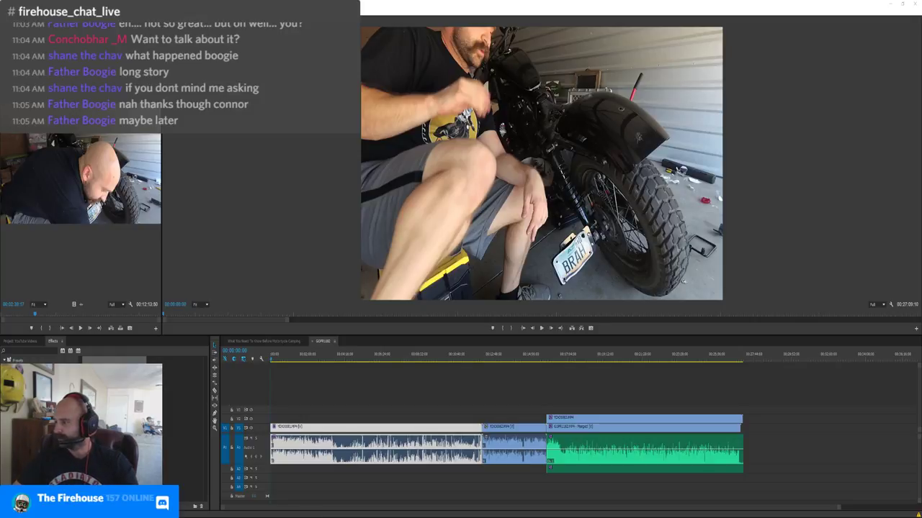
pyautogui.click(337, 388)
pyautogui.press('space')
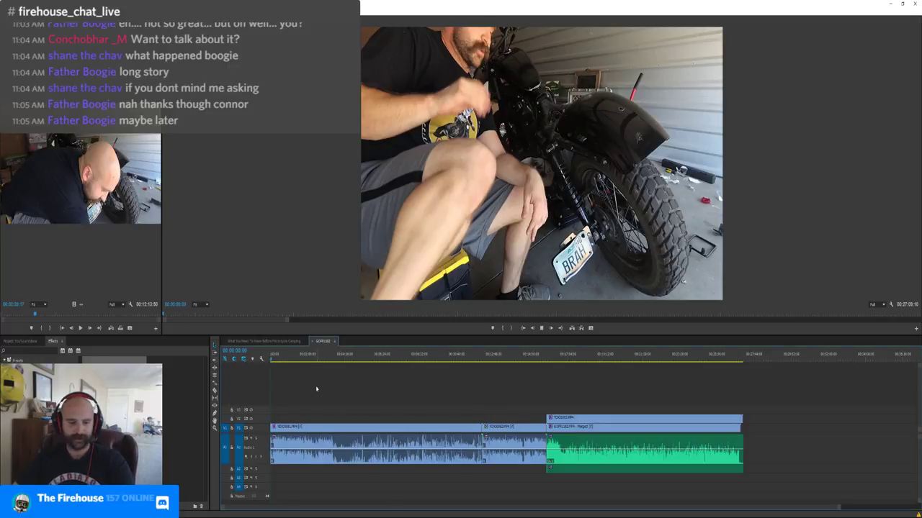
pyautogui.press('=')
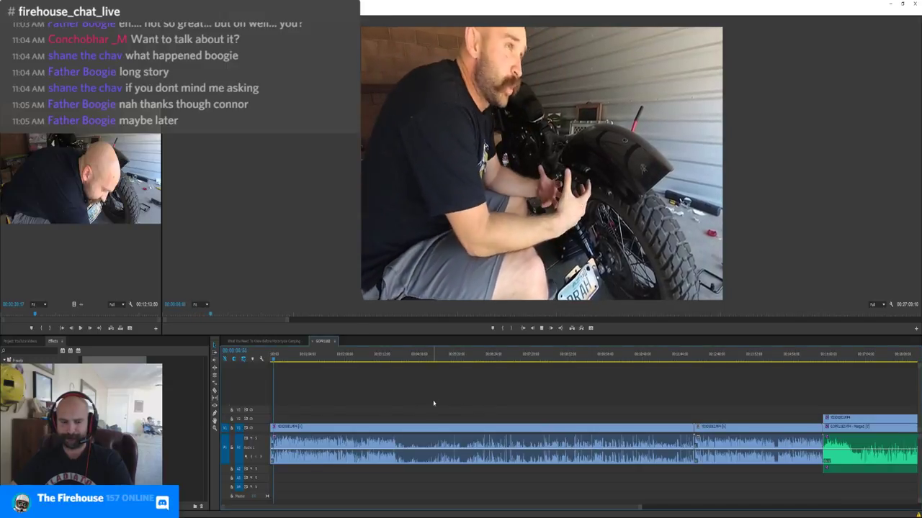
pyautogui.press('-')
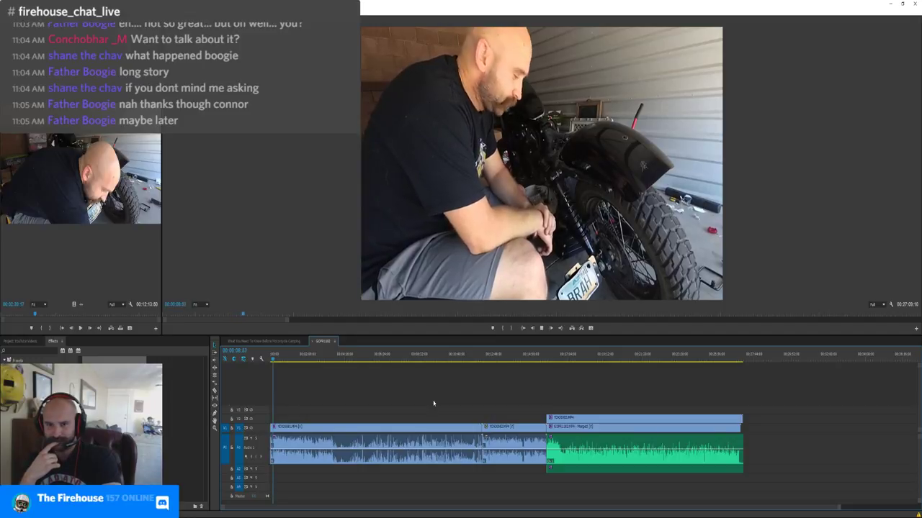
pyautogui.press('=')
pyautogui.press('=')
pyautogui.press('=')
pyautogui.press('space')
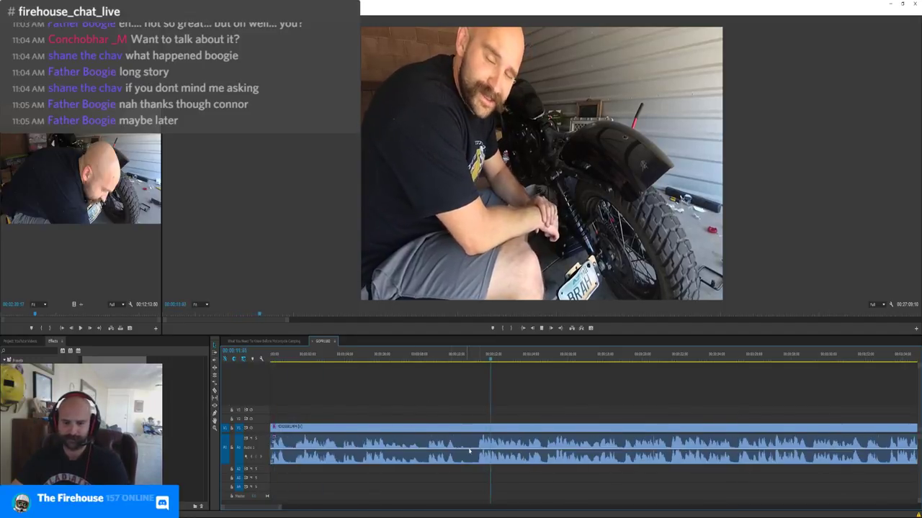
pyautogui.press('c')
pyautogui.click(477, 455)
pyautogui.press('v')
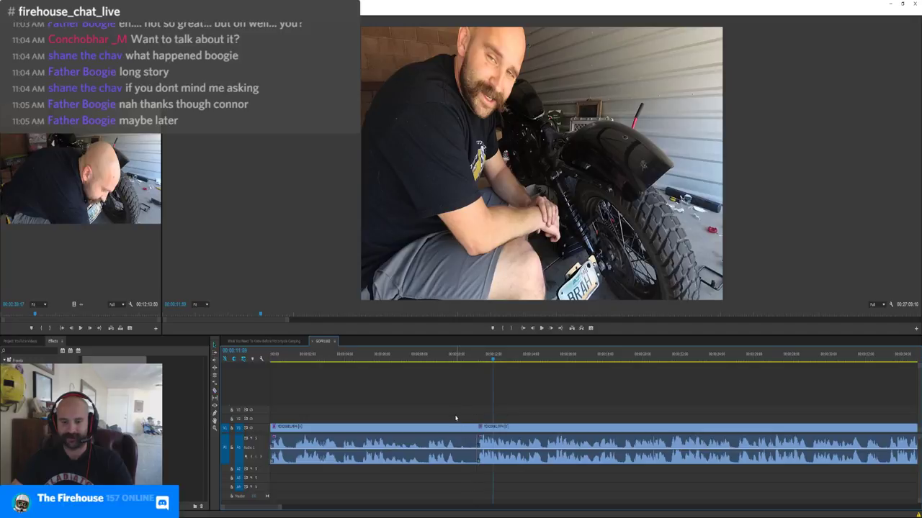
pyautogui.click(425, 452)
pyautogui.press('Delete')
pyautogui.click(423, 452)
pyautogui.press('Delete')
pyautogui.press('space')
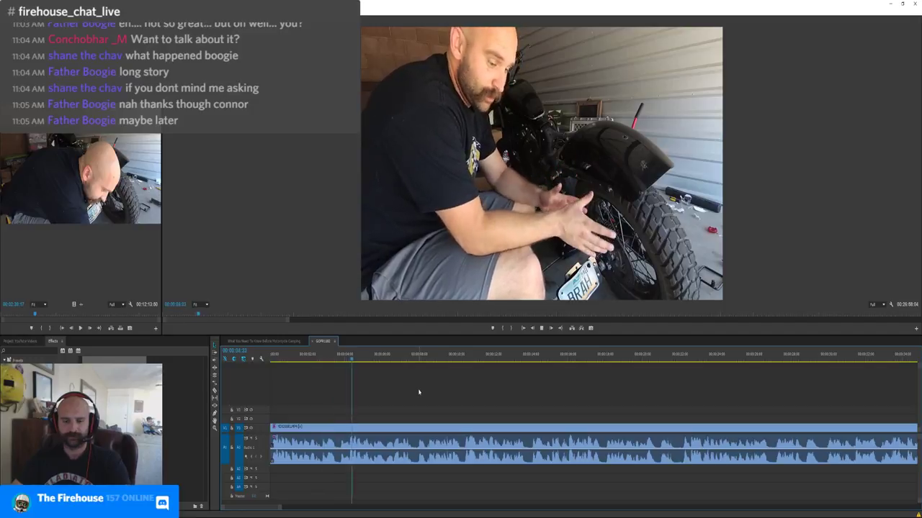
pyautogui.press('-')
pyautogui.press('-')
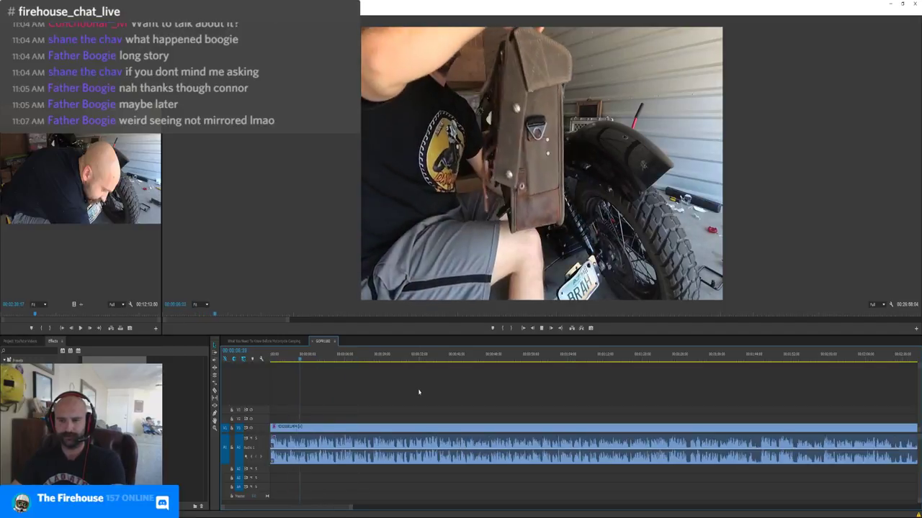
pyautogui.press('-')
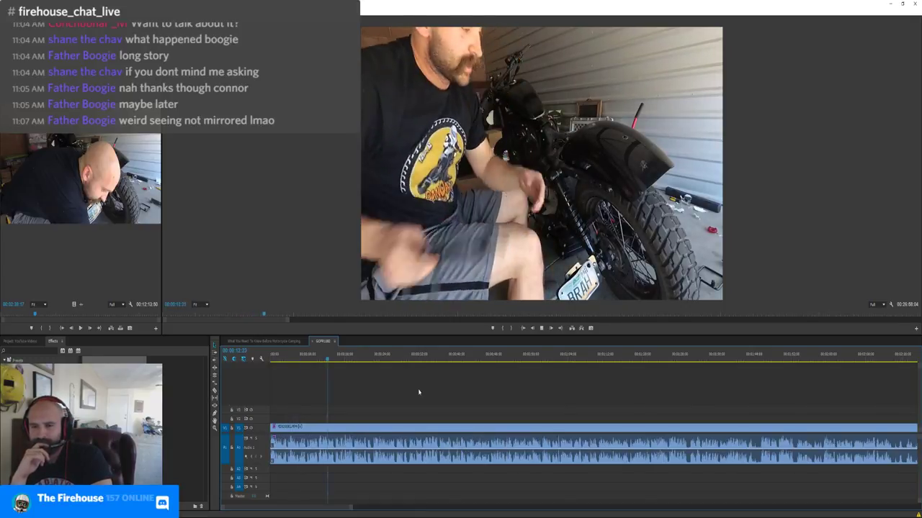
pyautogui.press('=')
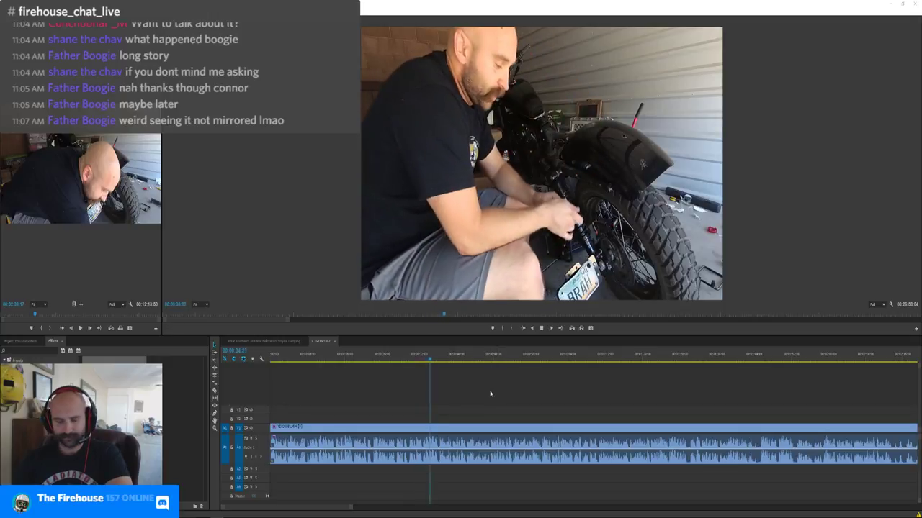
pyautogui.press('-')
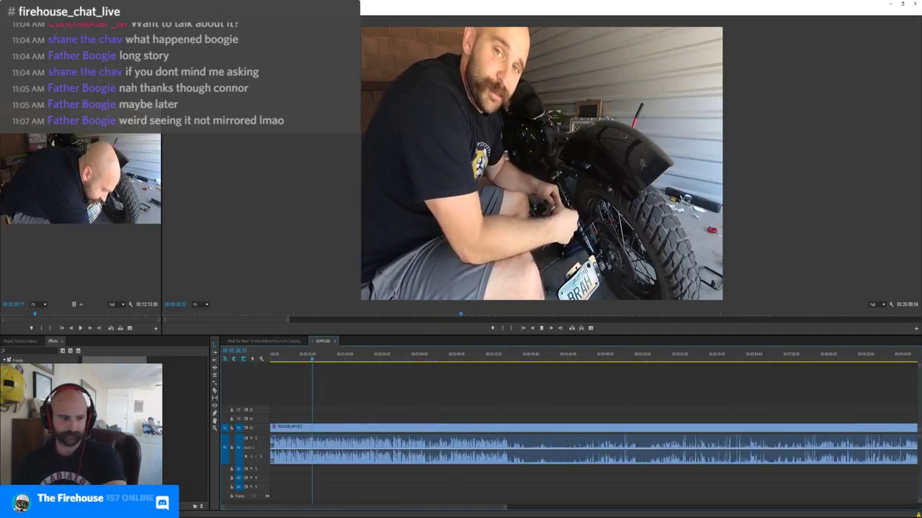
# Step: Filter the Project bin and open the DANDANTHEFIREMAN intro clip for preview
pyautogui.click(21, 341)
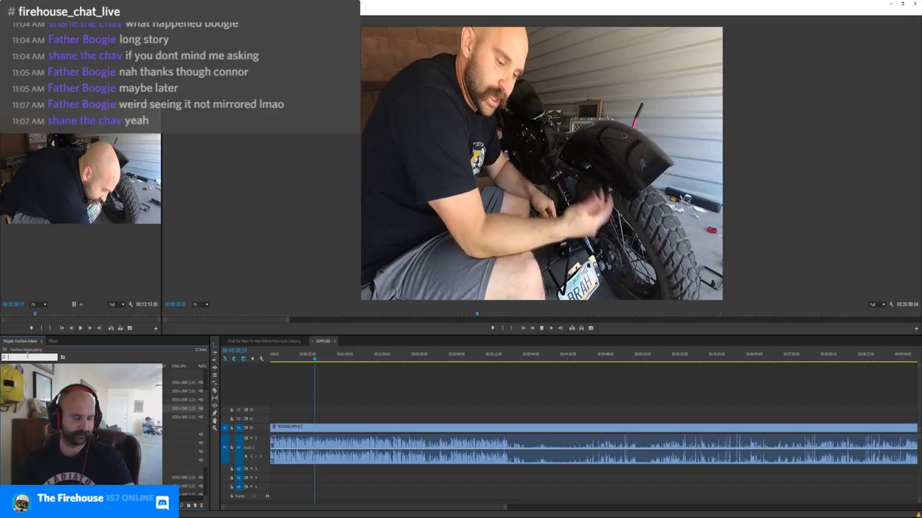
pyautogui.write('g')
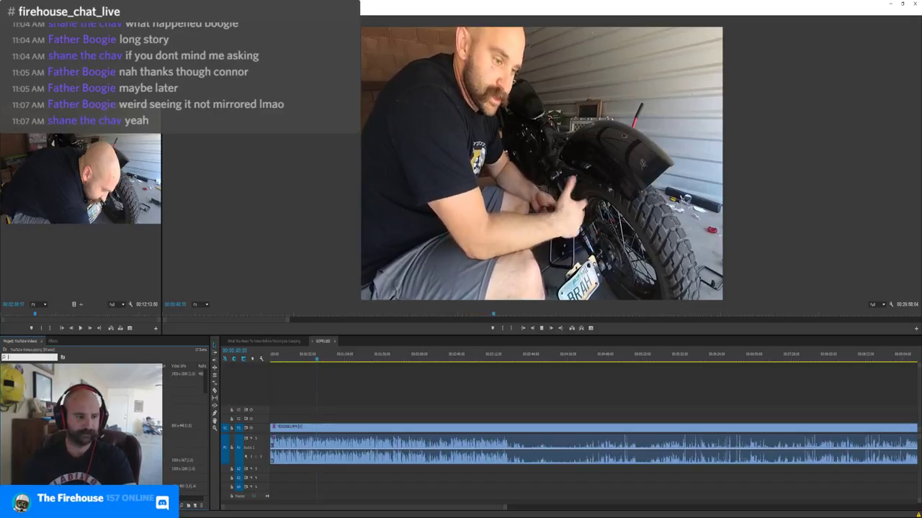
pyautogui.press('BackSpace')
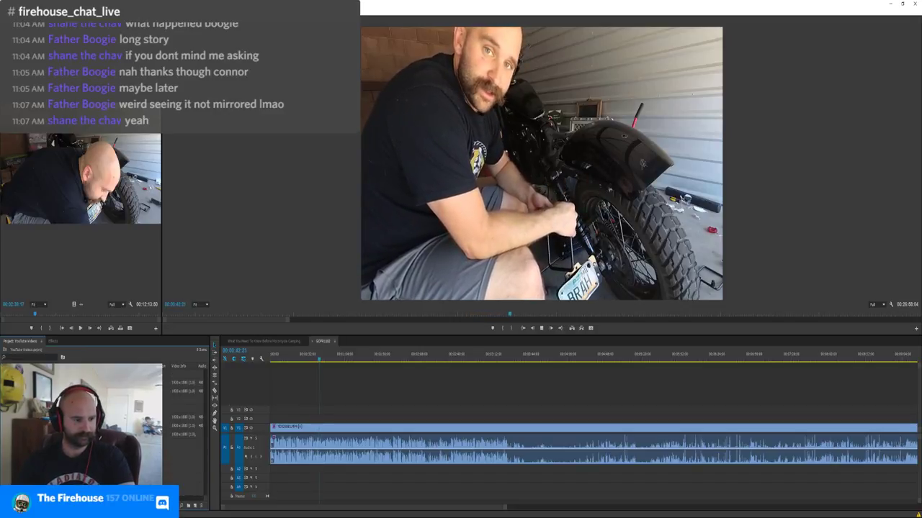
pyautogui.click(312, 394)
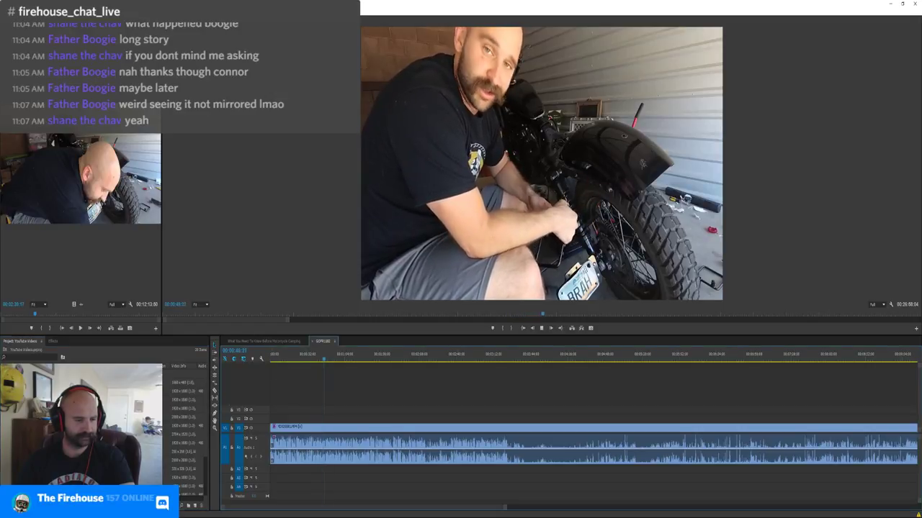
pyautogui.doubleClick(56, 350)
# Step: Rewind the intro clip preview and close the Source Monitor
pyautogui.press('Home')
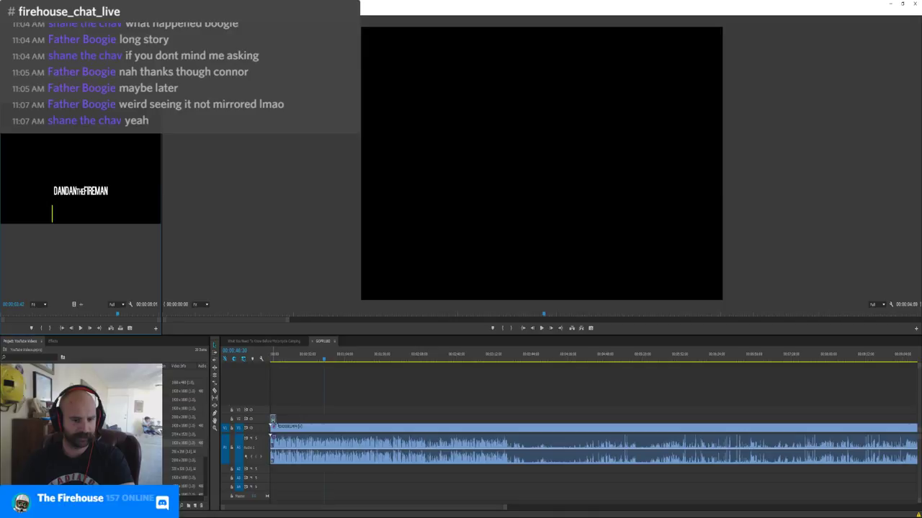
pyautogui.click(272, 419)
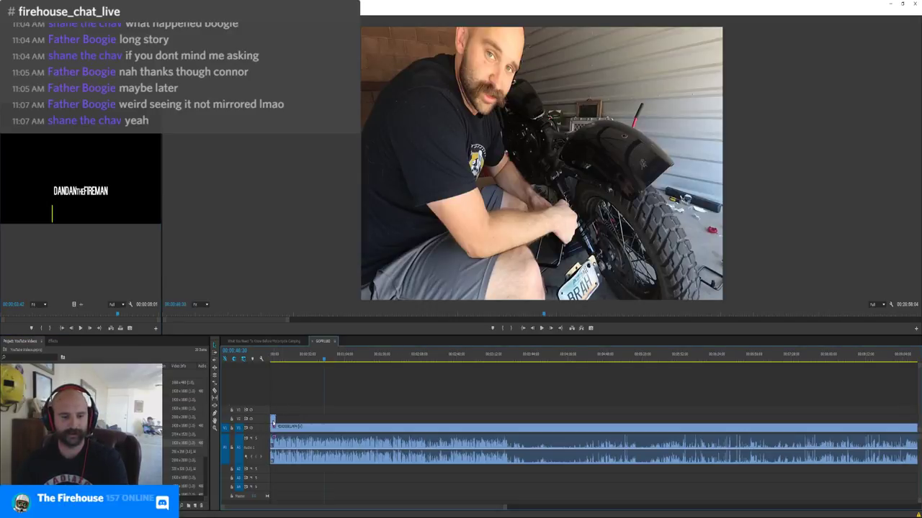
pyautogui.hotkey('shift', '2')
pyautogui.press('Home')
pyautogui.hotkey('shift', '5')
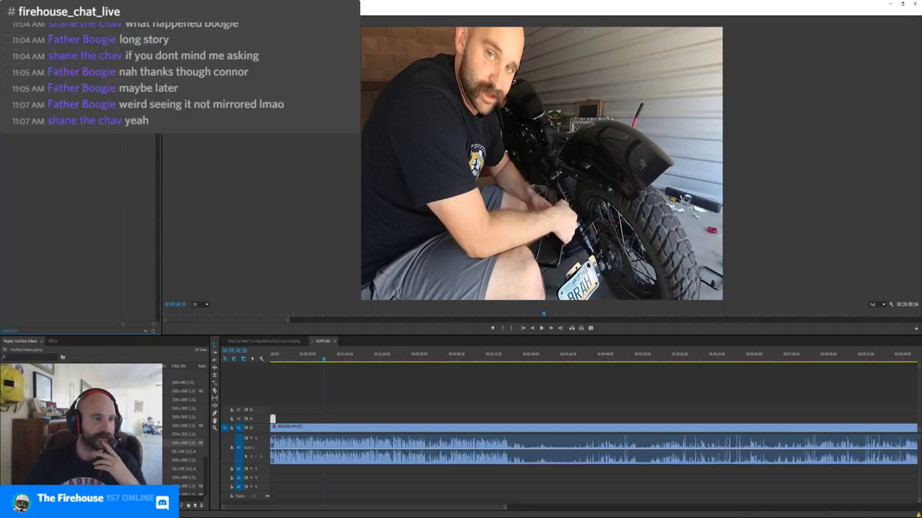
# Step: Zoom the timeline out to the later clips and play the sequence briefly
pyautogui.rightClick(59, 84)
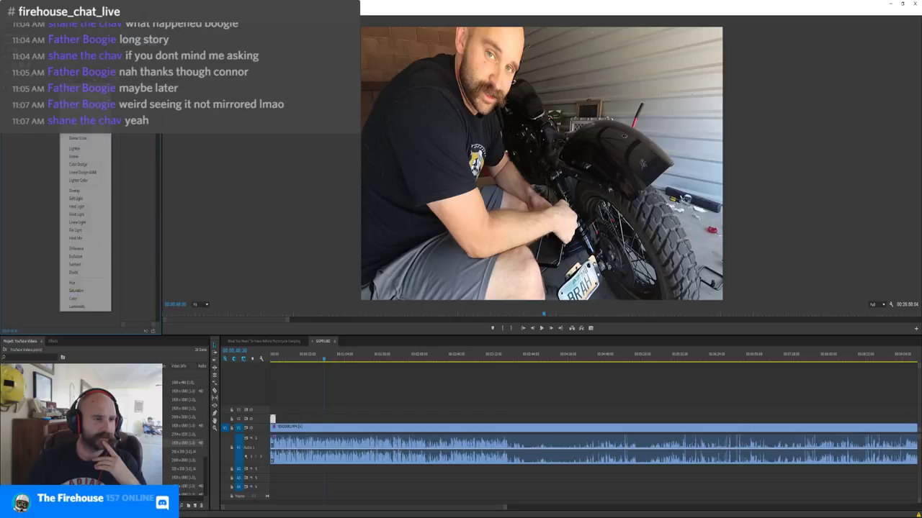
pyautogui.click(86, 148)
pyautogui.click(380, 394)
pyautogui.press('-')
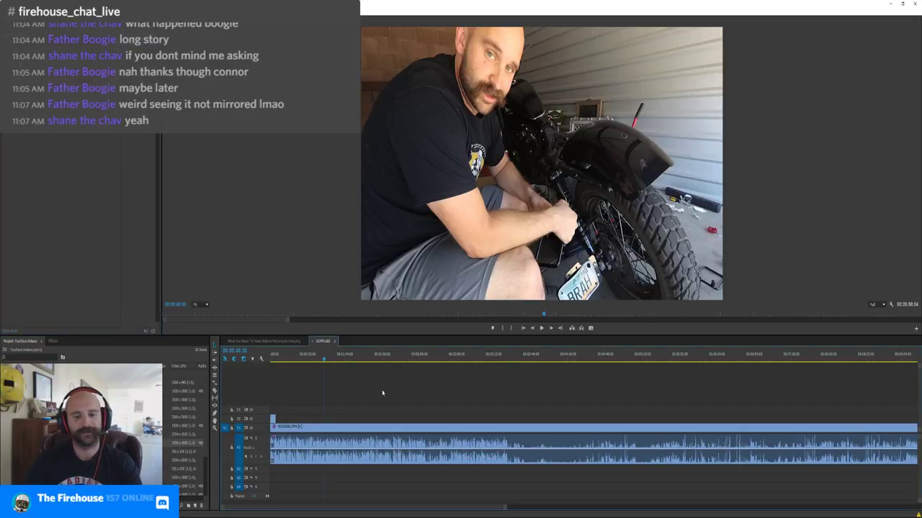
pyautogui.press('space')
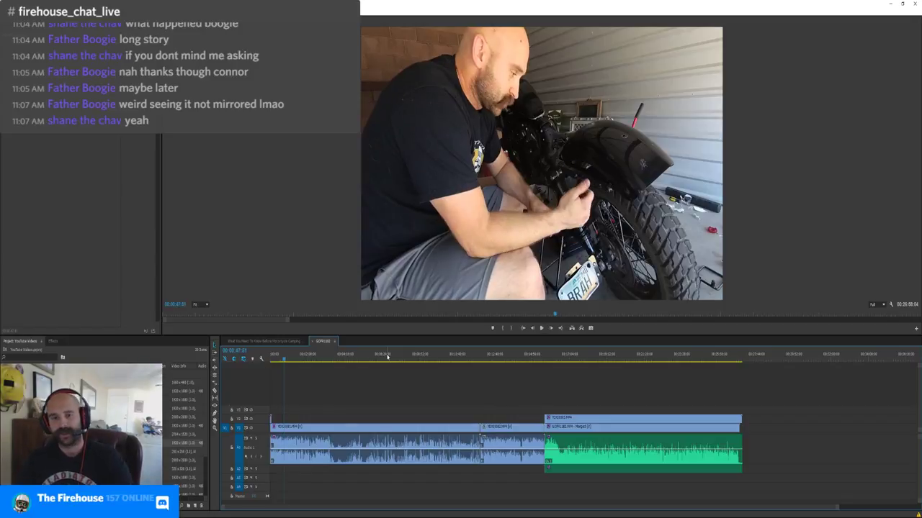
pyautogui.press('space')
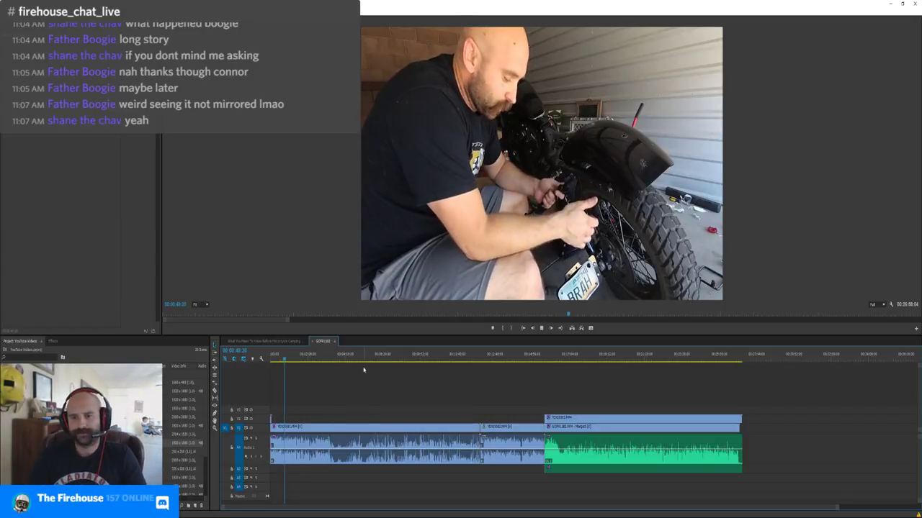
pyautogui.hotkey('ctrl', 'shift', 'v')
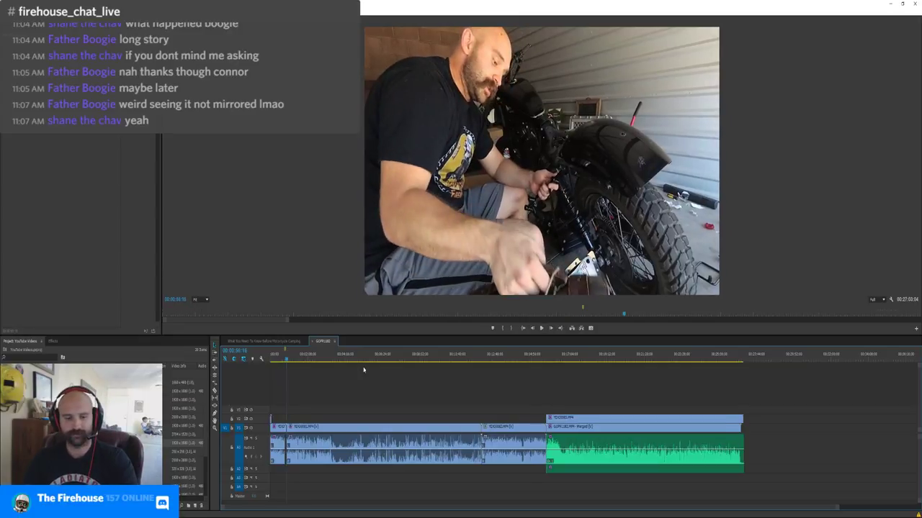
pyautogui.hotkey('ctrl', 'z')
pyautogui.moveTo(291, 362); pyautogui.dragTo(280, 359)
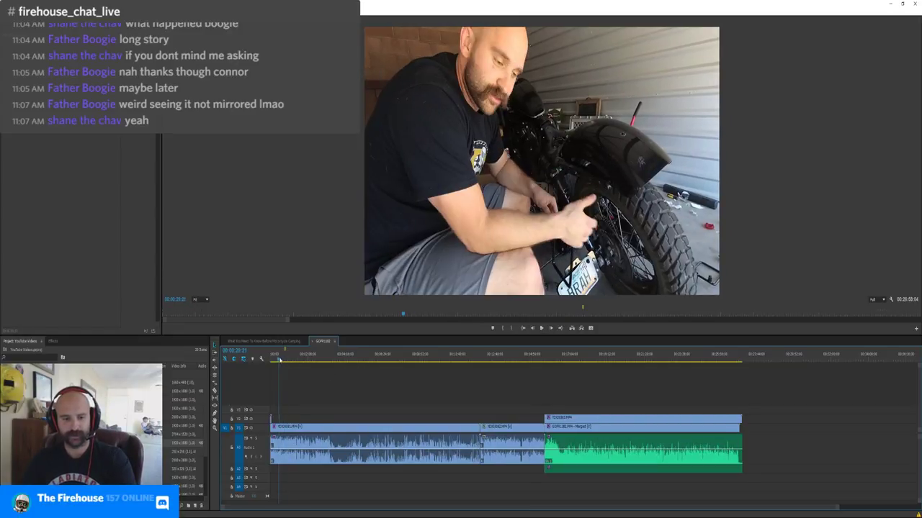
pyautogui.press('=')
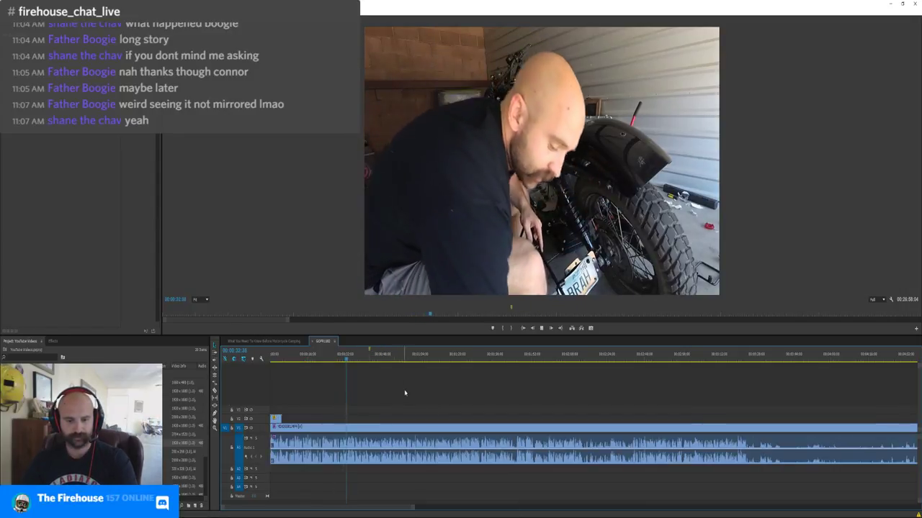
pyautogui.press('-')
pyautogui.press('-')
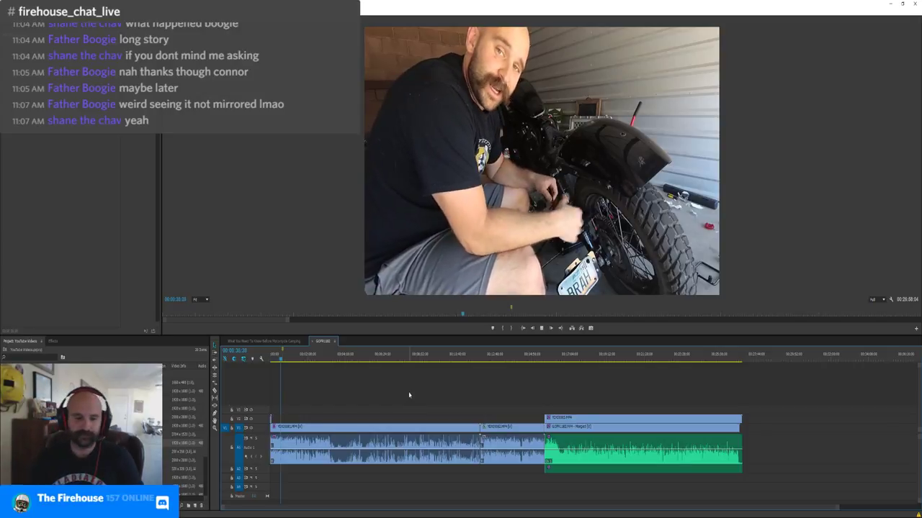
pyautogui.moveTo(216, 514)
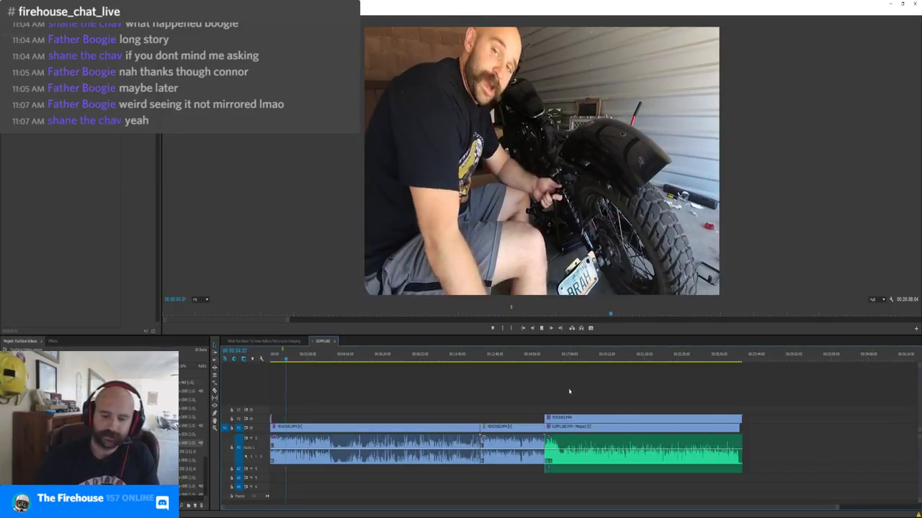
pyautogui.press('=')
pyautogui.press('=')
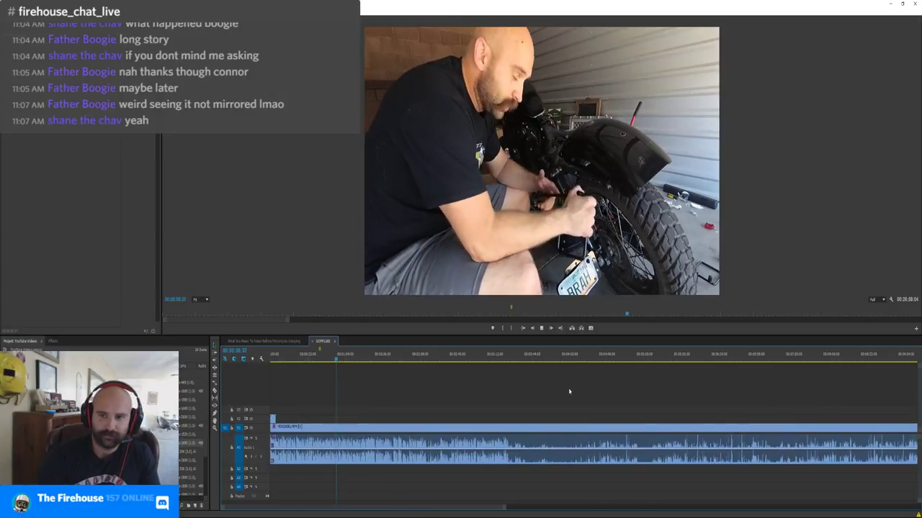
pyautogui.press('-')
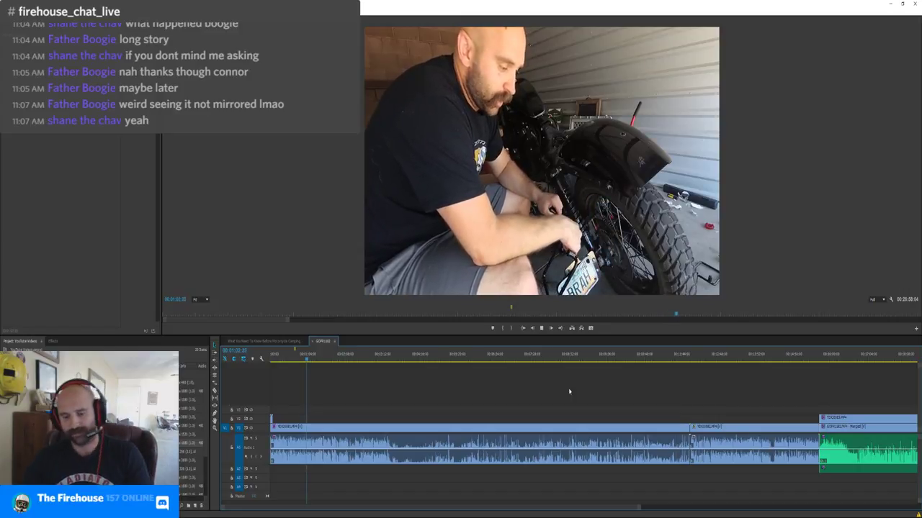
pyautogui.press('=')
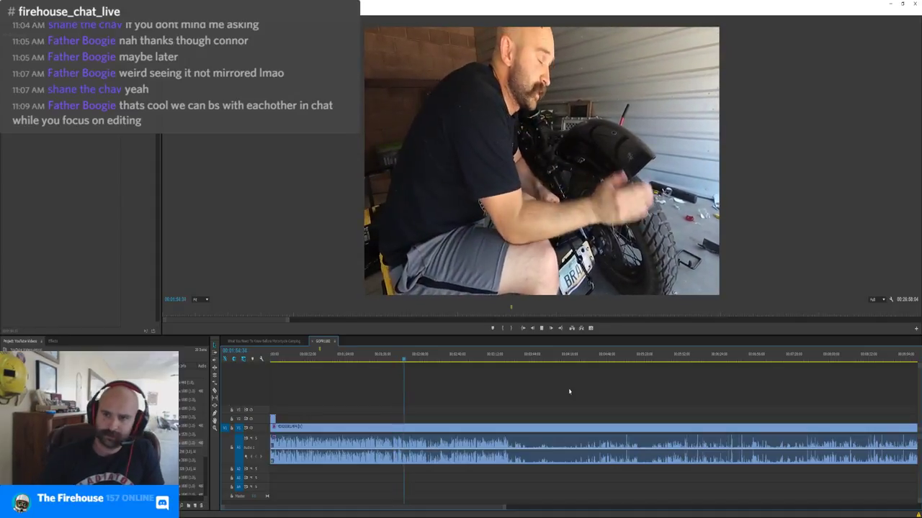
# Step: Razor-cut the V1/A1 GoPro clip near 00:01:52, where the rider faces the camera
pyautogui.click(393, 359)
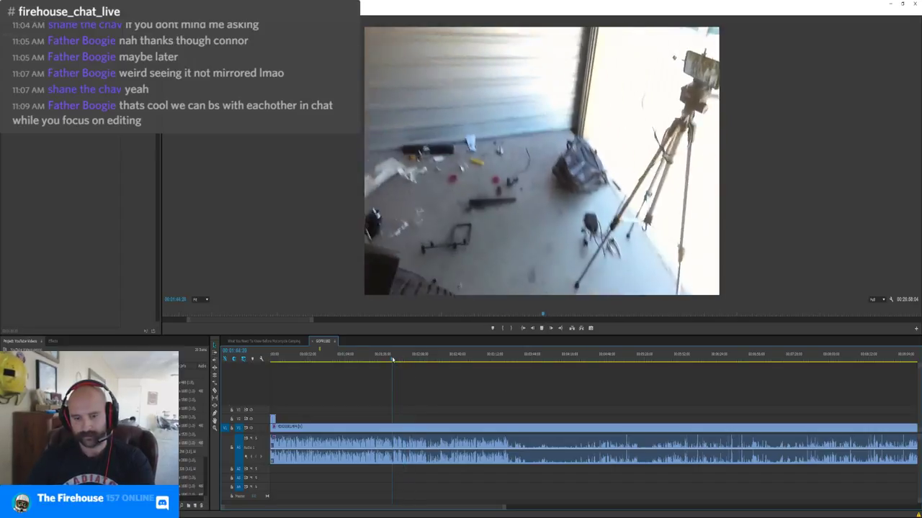
pyautogui.press('=')
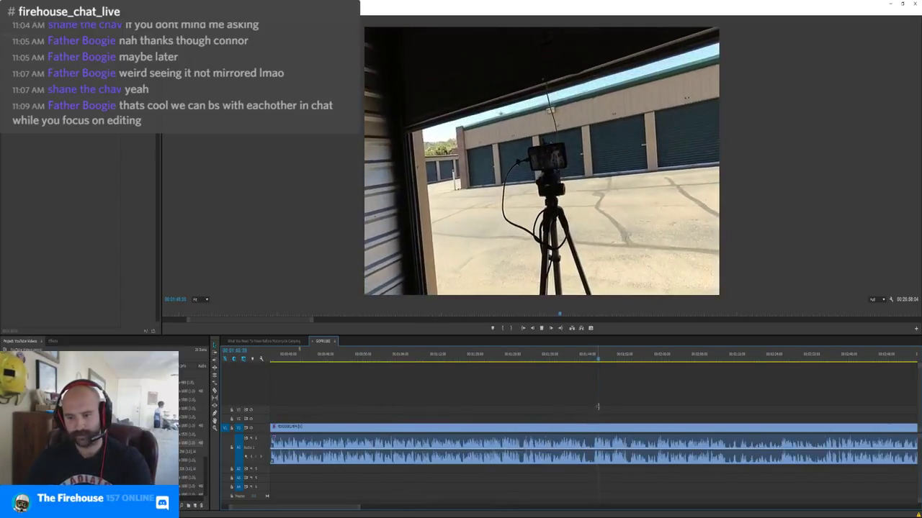
pyautogui.click(551, 360)
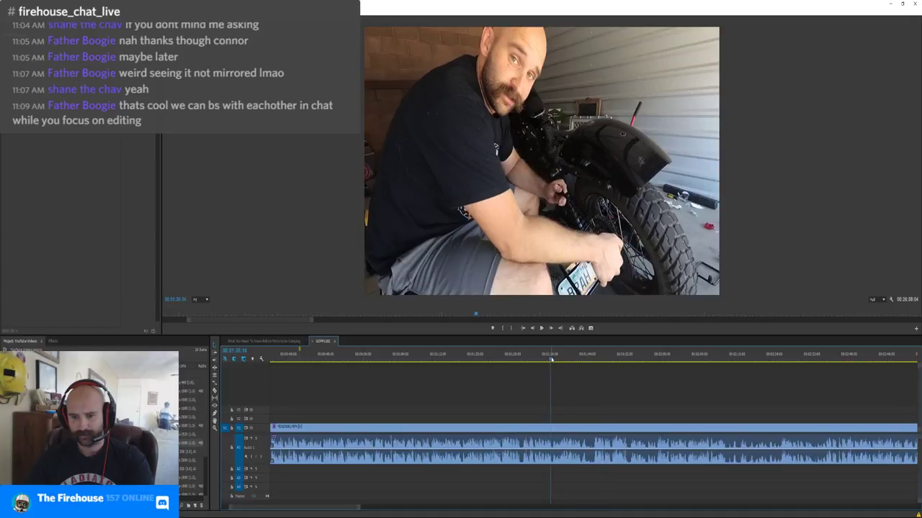
pyautogui.press('=')
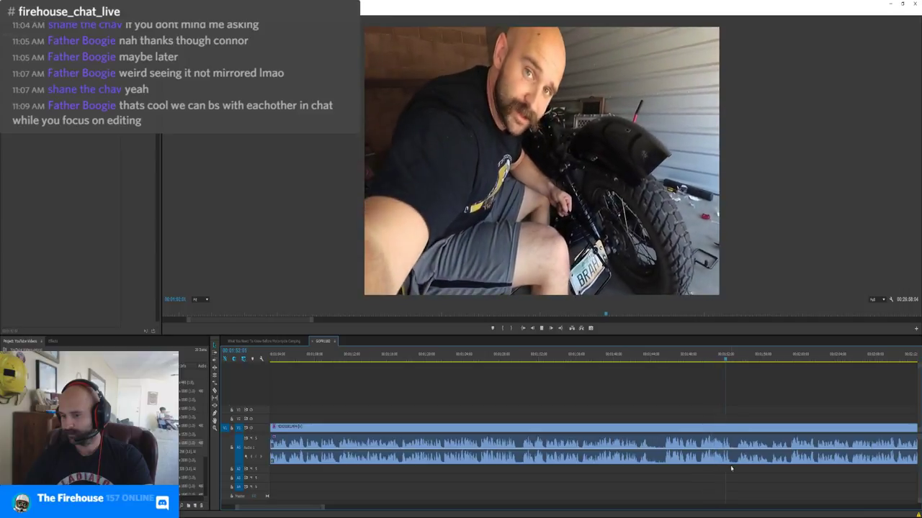
pyautogui.press('c')
pyautogui.click(730, 468)
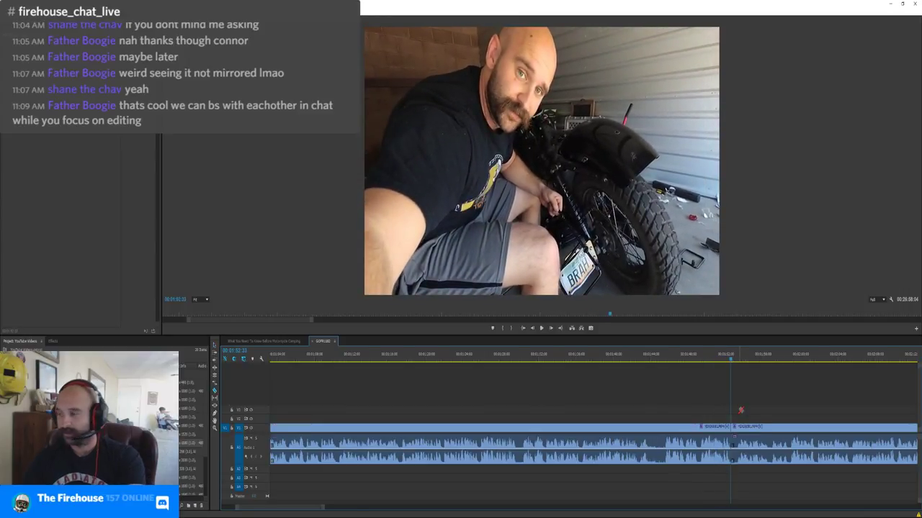
pyautogui.scroll(-2, 740, 410)
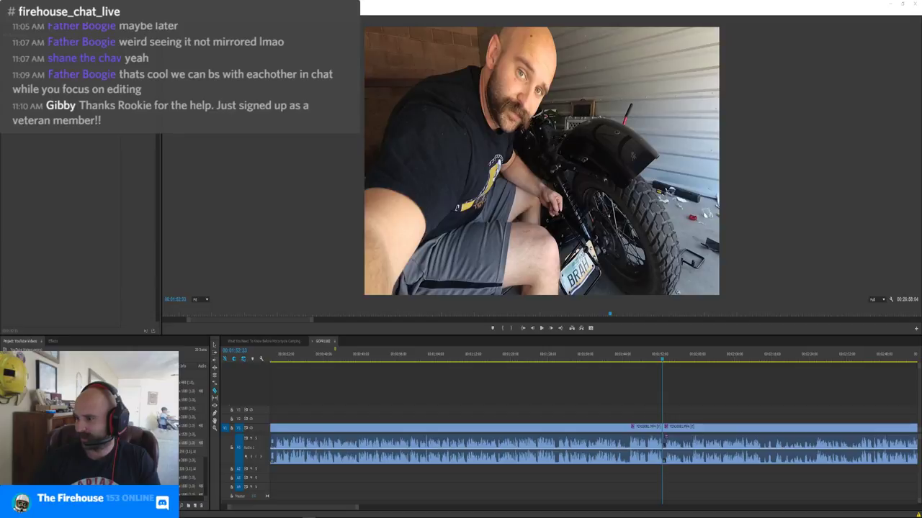
# Step: Save the project and resume playback of the sequence
pyautogui.hotkey('ctrl', 's')
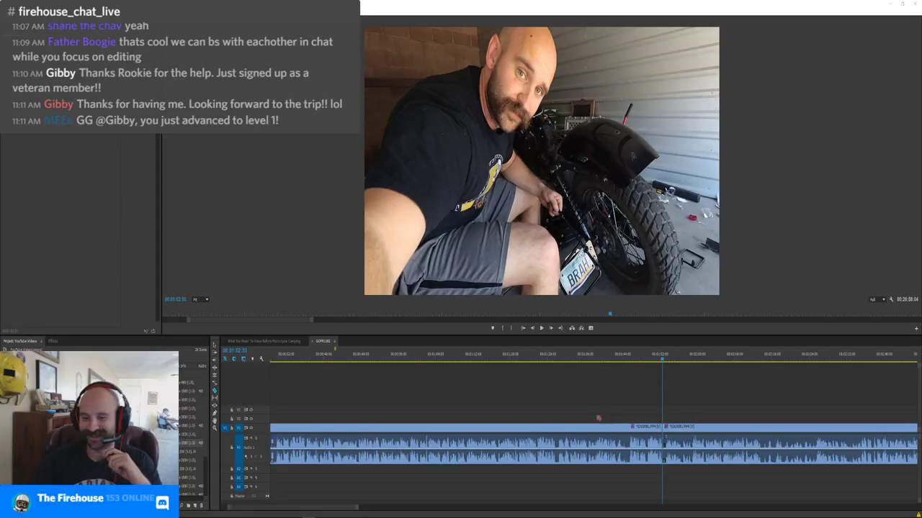
pyautogui.click(695, 409)
pyautogui.press('space')
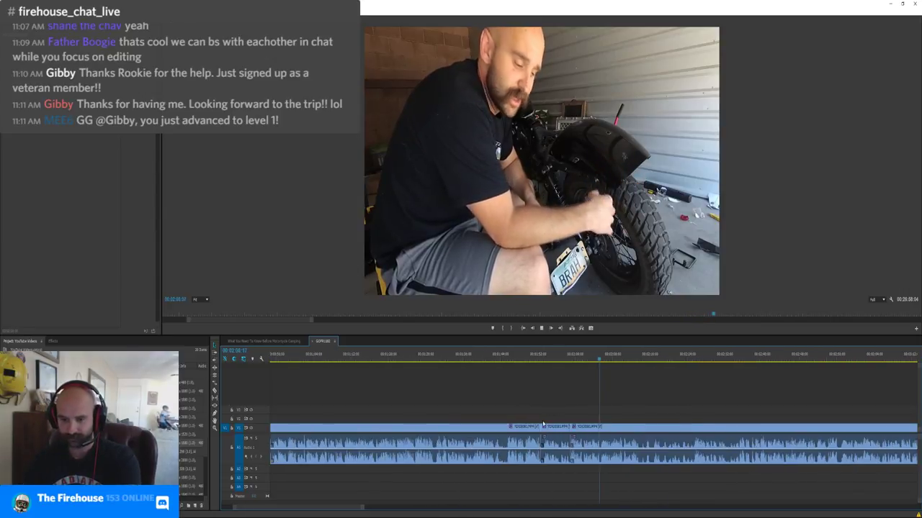
# Step: Delete the two short leftover clips on V1 and play back across the edit
pyautogui.click(555, 440)
pyautogui.press('Delete')
pyautogui.click(558, 441)
pyautogui.press('Delete')
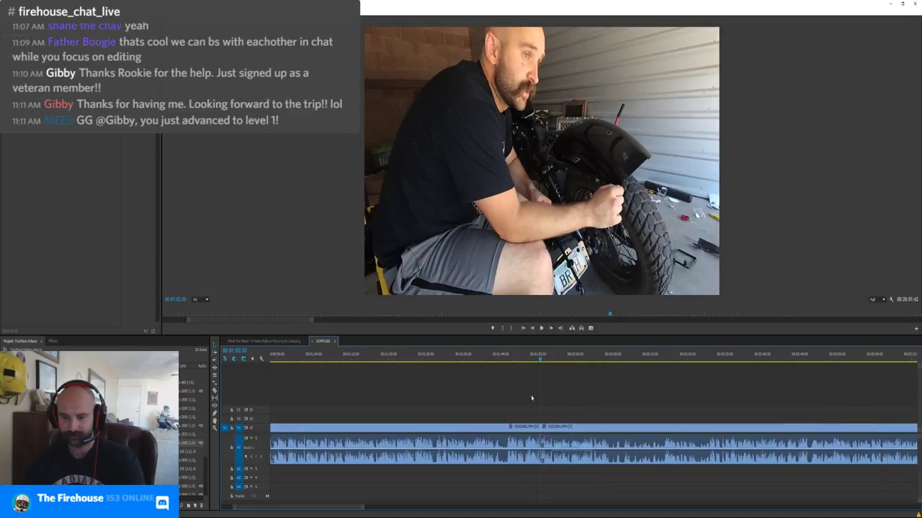
pyautogui.click(517, 360)
pyautogui.press('space')
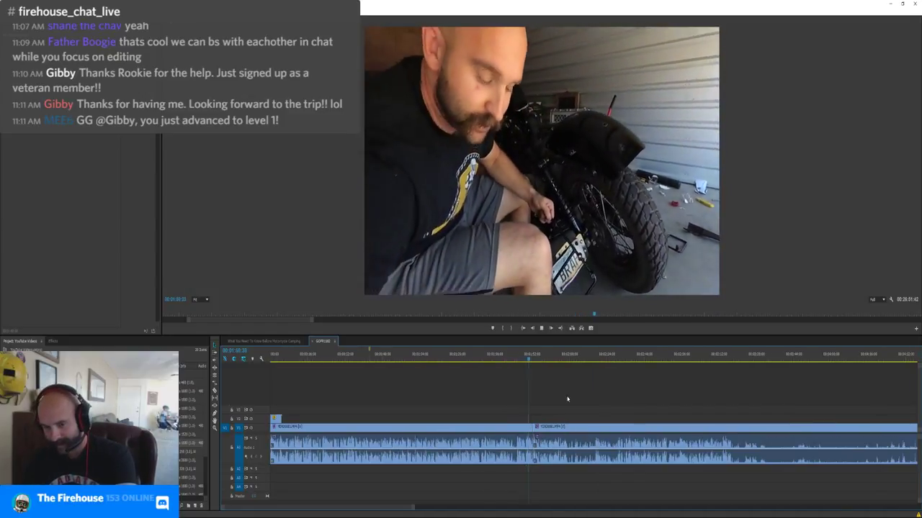
pyautogui.click(571, 358)
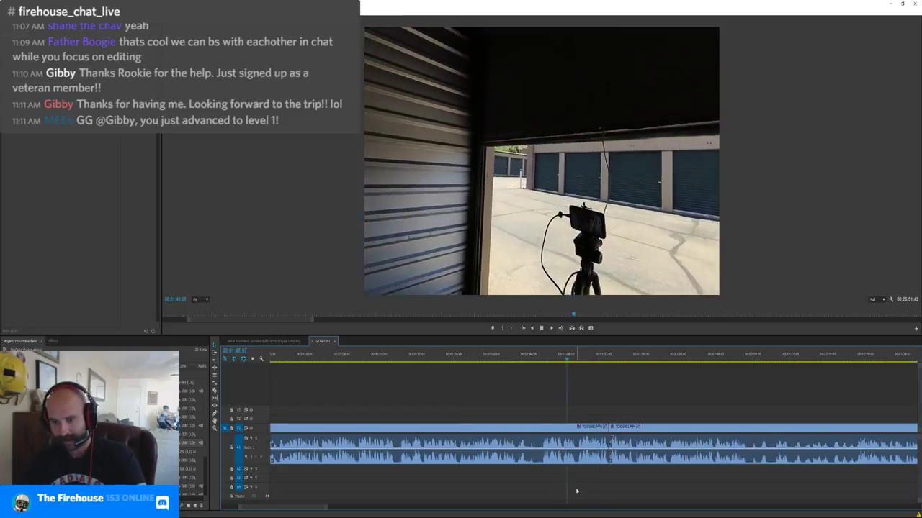
pyautogui.press('space')
# Step: Ripple delete the short piece after the playhead, then zoom out and select the later clip
pyautogui.click(592, 442)
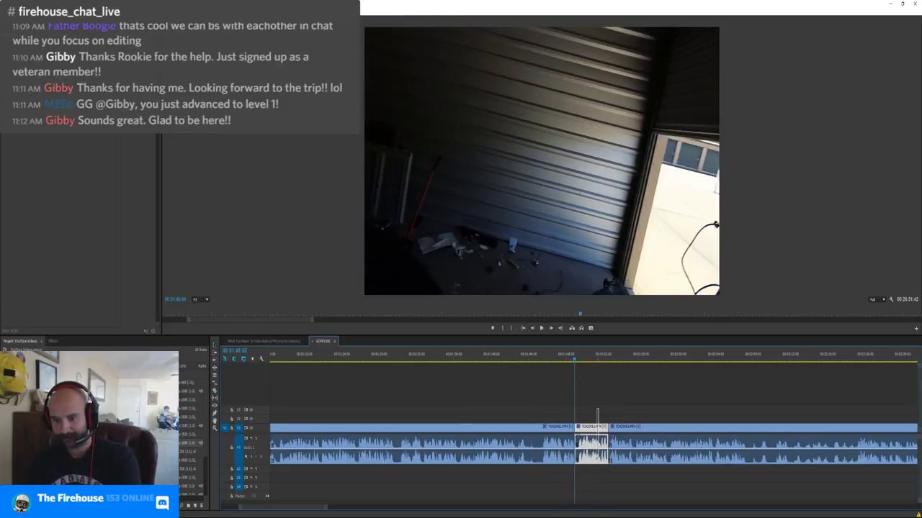
pyautogui.hotkey('shift', 'Delete')
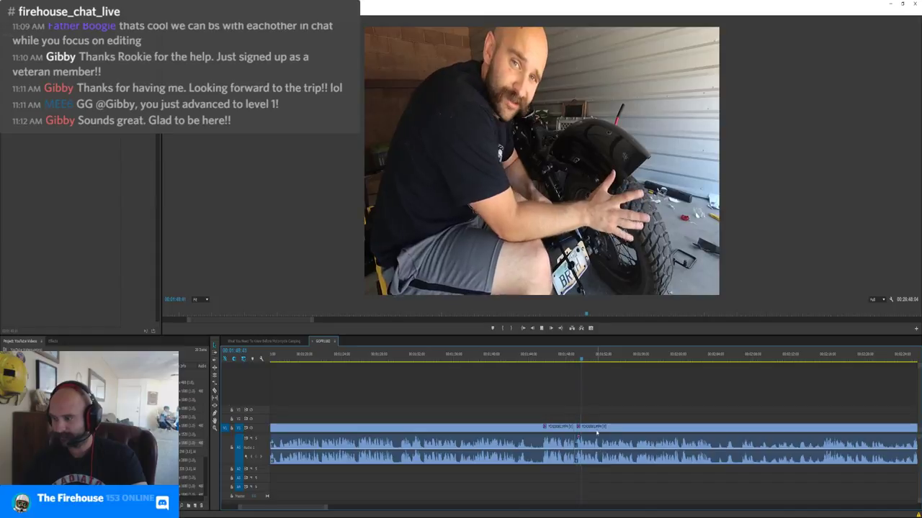
pyautogui.hotkey('shift', '7')
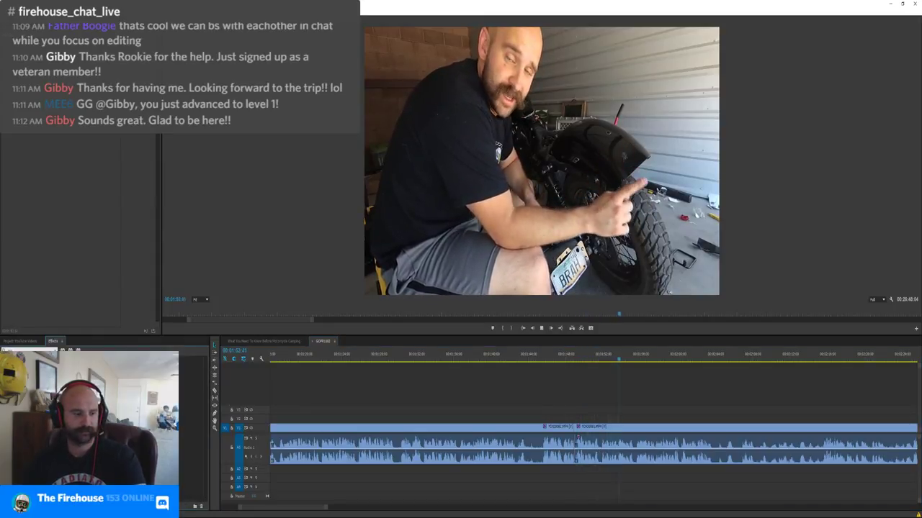
pyautogui.click(509, 423)
pyautogui.press('Up')
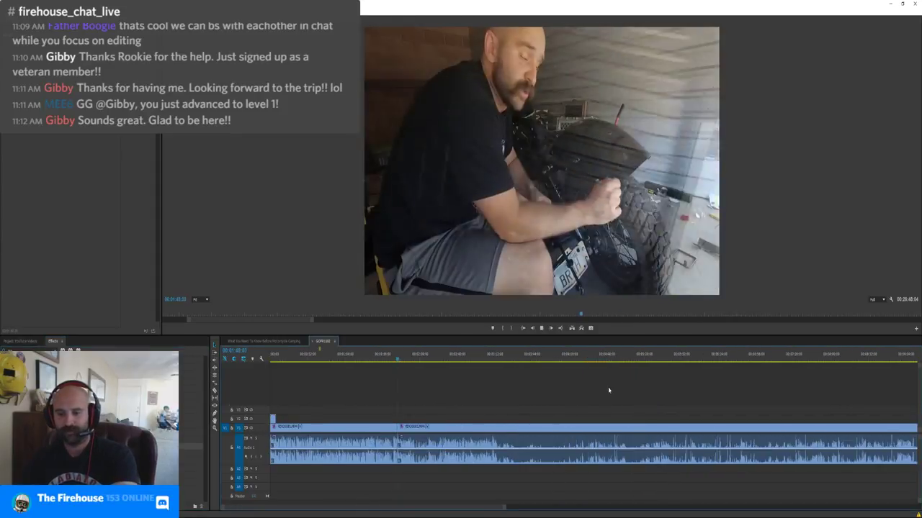
pyautogui.press('-')
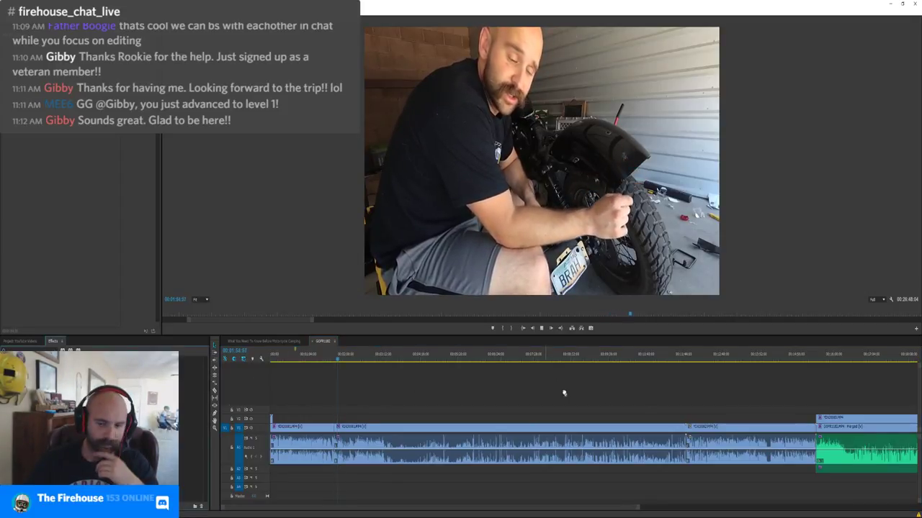
pyautogui.click(720, 430)
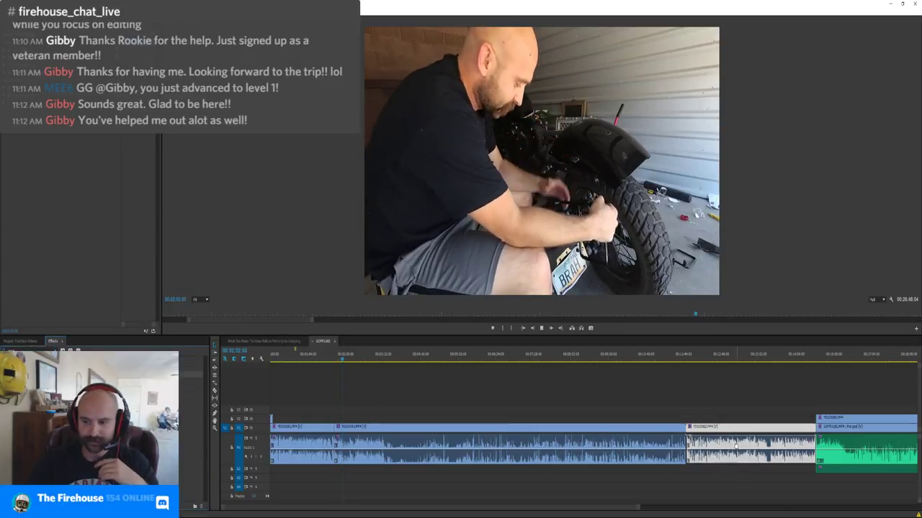
# Step: Split the V1 garage clip at a newly parked playhead position
pyautogui.click(643, 394)
pyautogui.press('=')
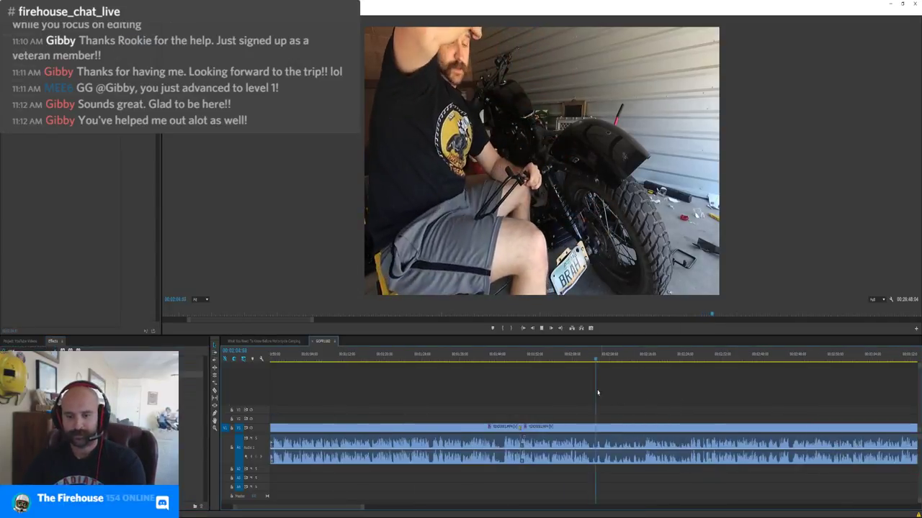
pyautogui.click(580, 360)
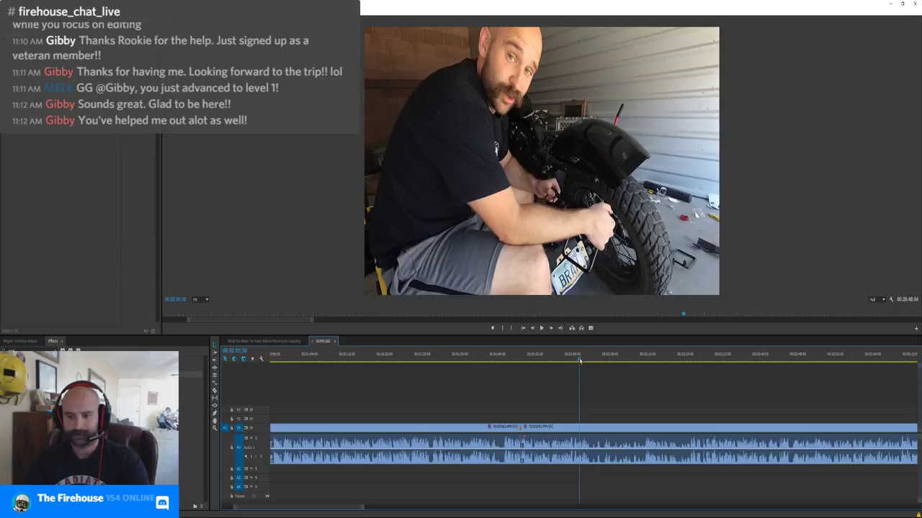
pyautogui.click(591, 459)
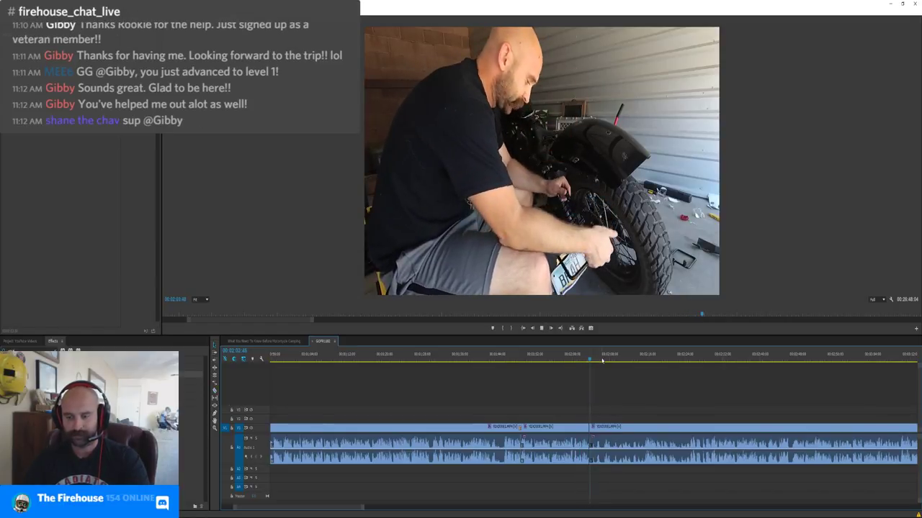
pyautogui.press('-')
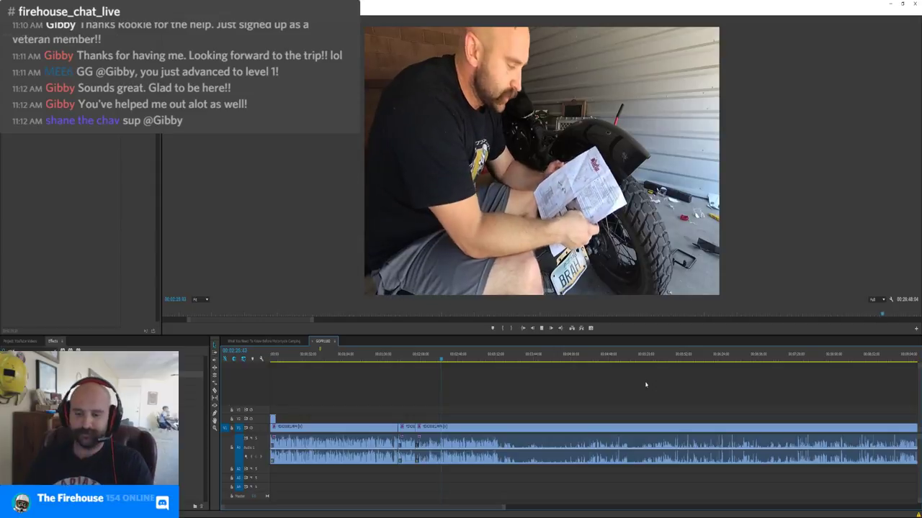
# Step: Ripple-trim away the section before the playhead with Q
pyautogui.press('=')
pyautogui.press('=')
pyautogui.click(552, 358)
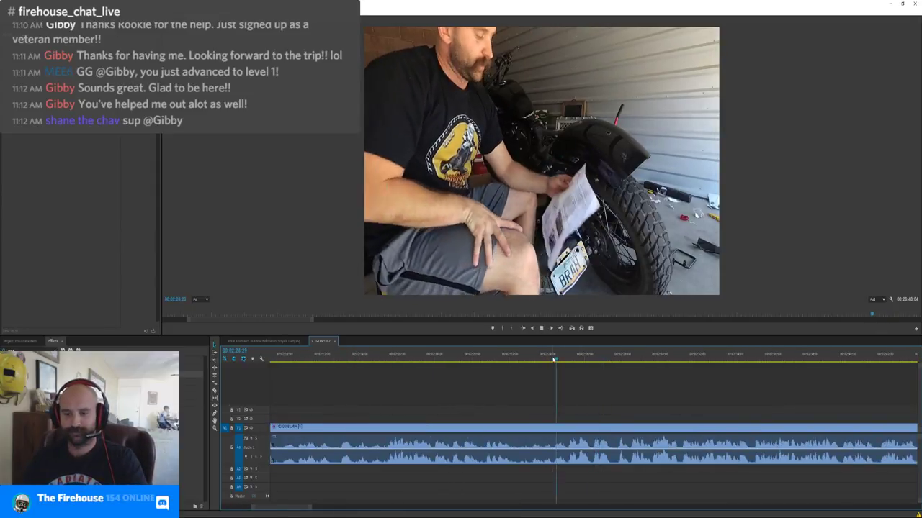
pyautogui.click(570, 458)
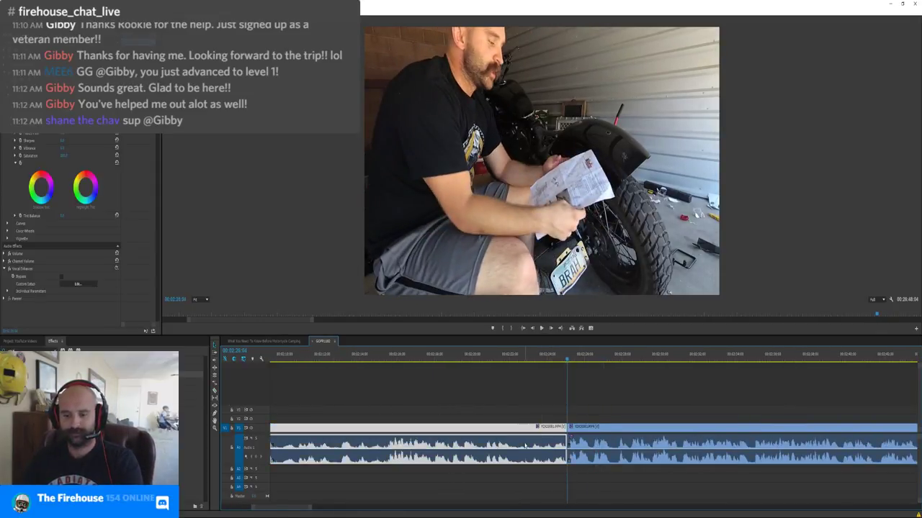
pyautogui.press('q')
# Step: Add a Cross Dissolve at the join between the two garage clips
pyautogui.click(612, 431)
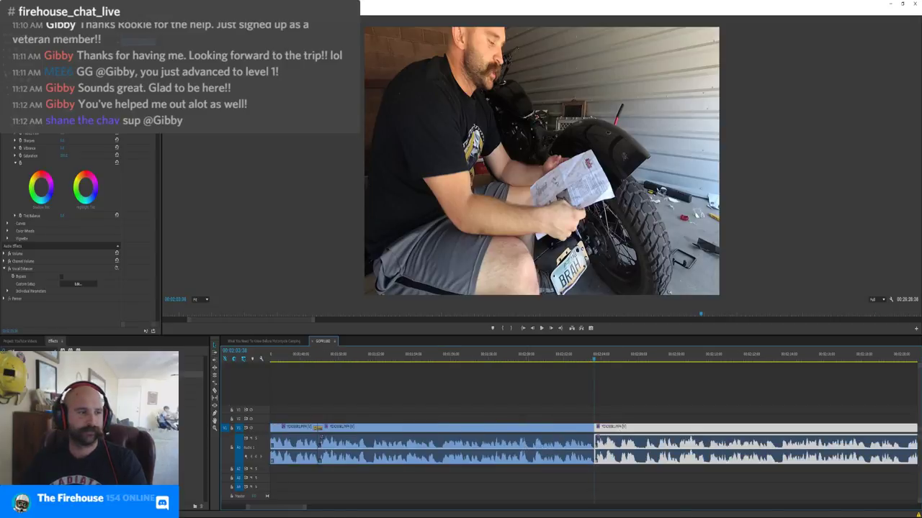
pyautogui.click(15, 235)
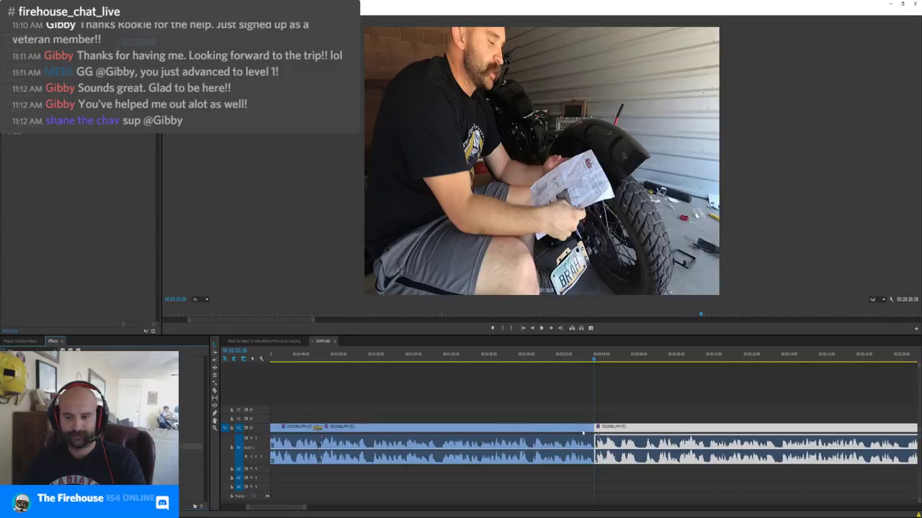
pyautogui.moveTo(595, 433); pyautogui.dragTo(594, 430)
pyautogui.click(621, 397)
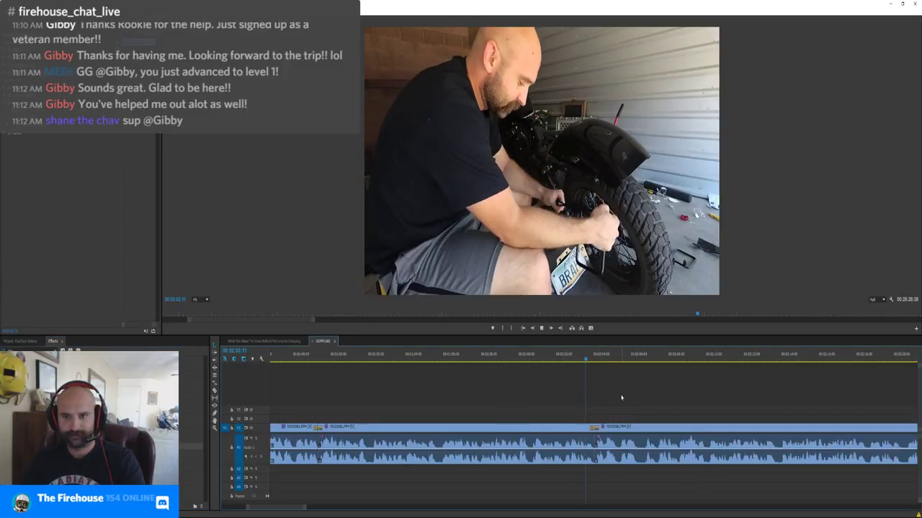
pyautogui.press('-')
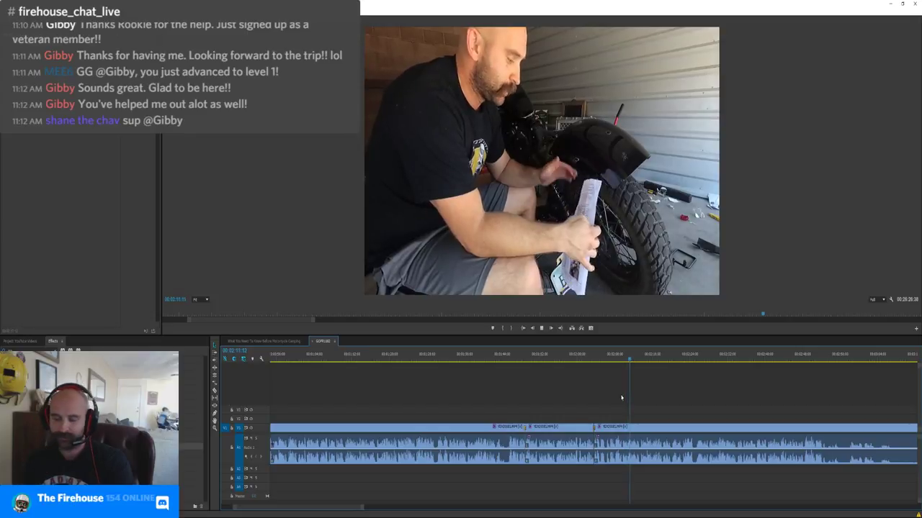
pyautogui.scroll(-2, 654, 408)
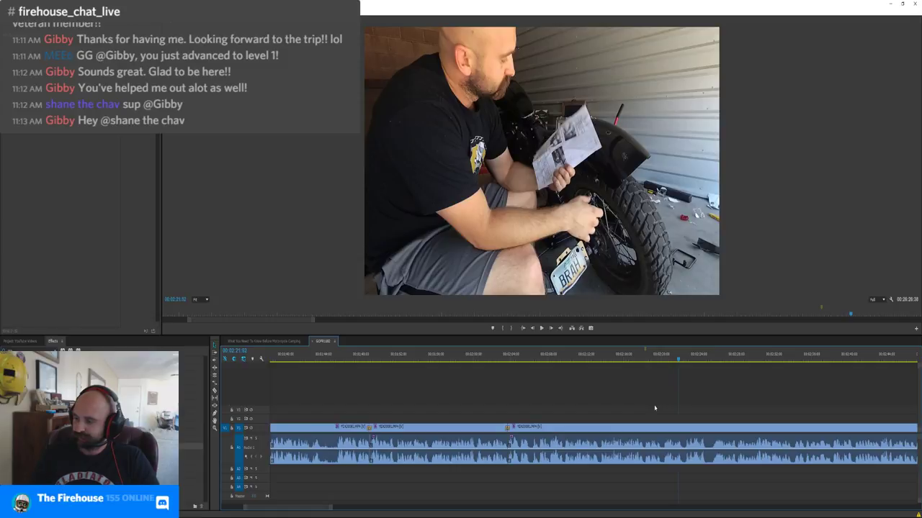
# Step: Cut the garage clip at two points and ripple delete the stretch between them
pyautogui.click(624, 355)
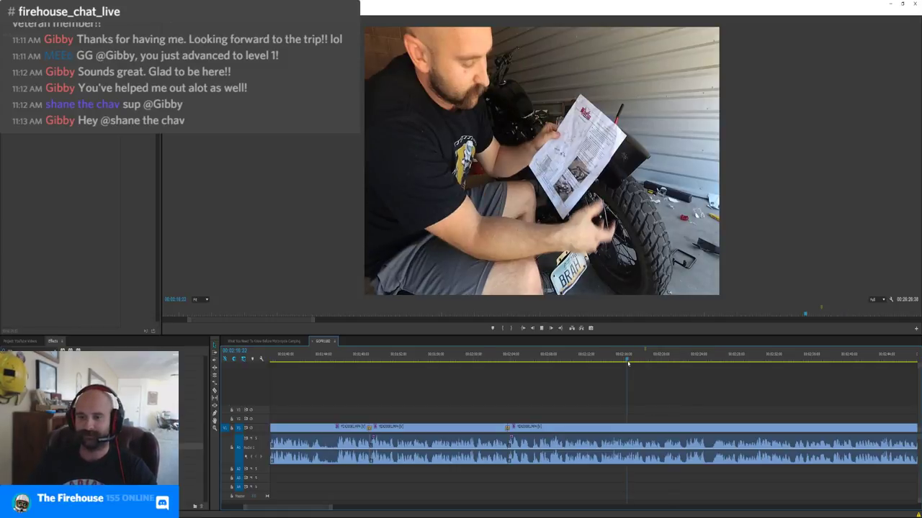
pyautogui.press('space')
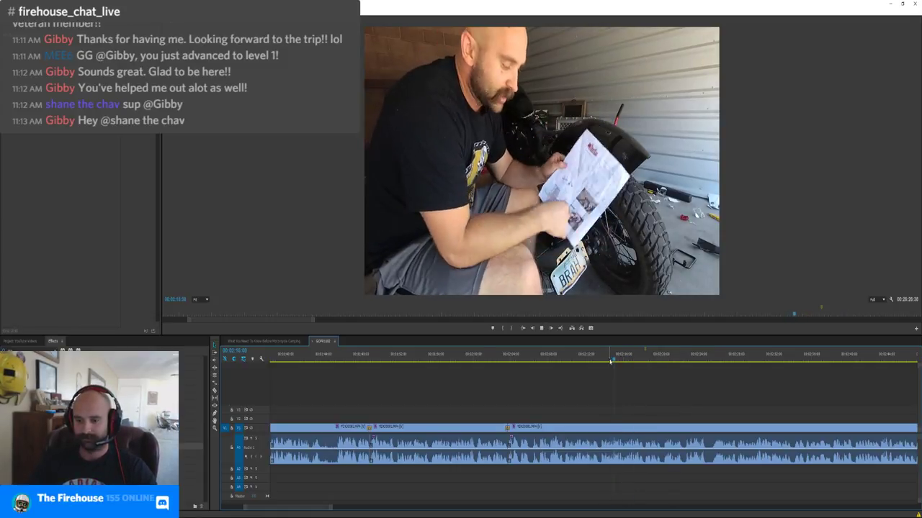
pyautogui.press('space')
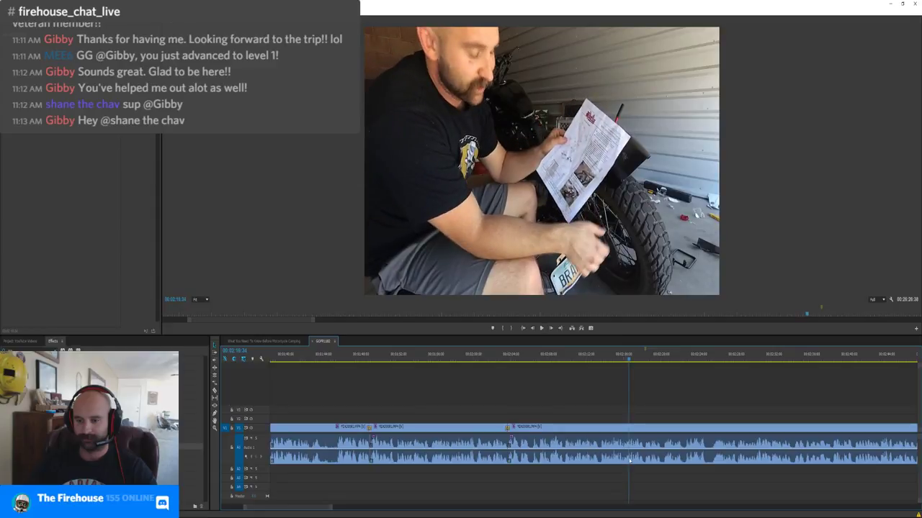
pyautogui.press('=')
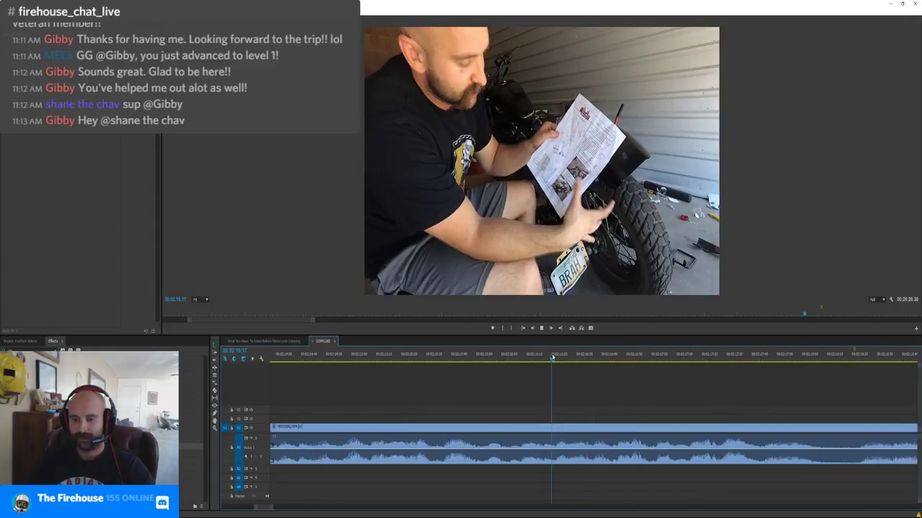
pyautogui.click(593, 463)
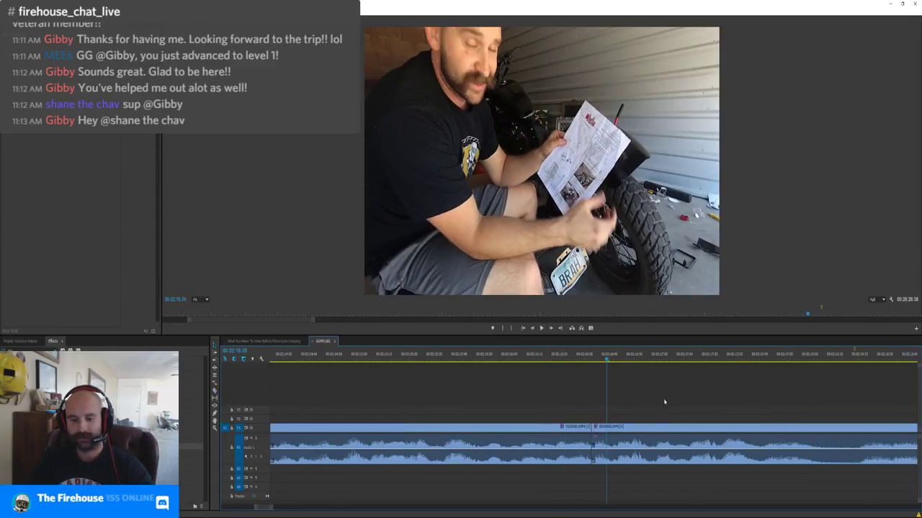
pyautogui.press('-')
pyautogui.press('space')
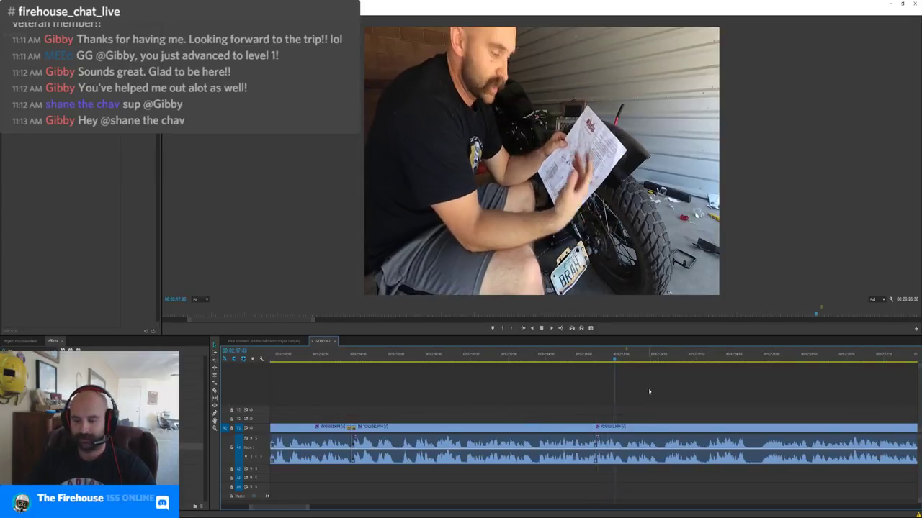
pyautogui.click(665, 458)
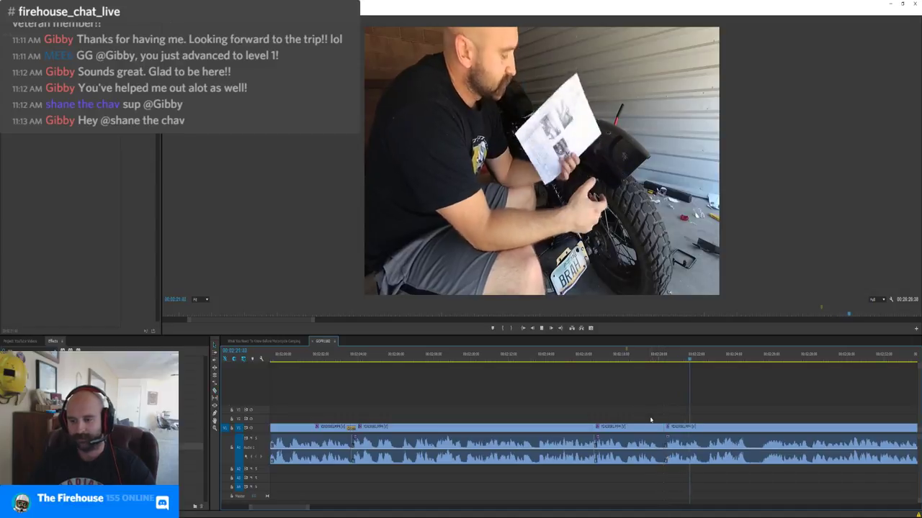
pyautogui.moveTo(665, 432); pyautogui.dragTo(706, 432)
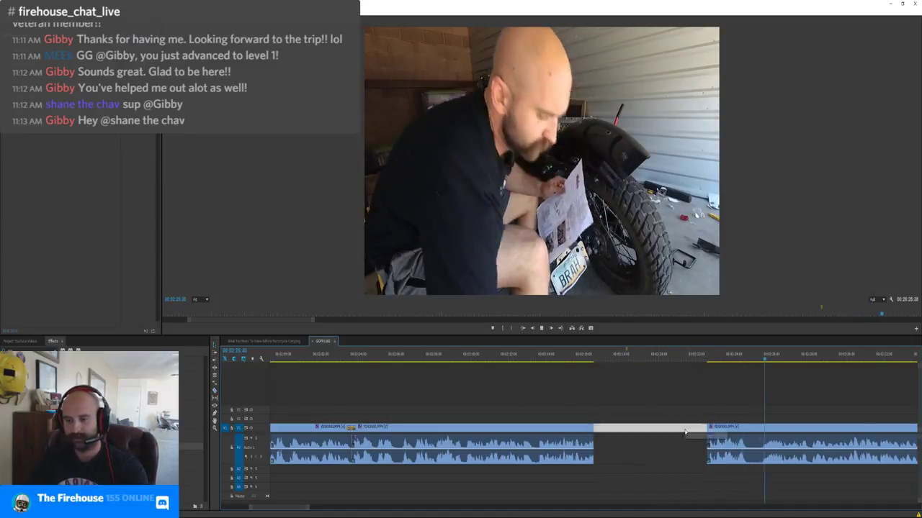
pyautogui.hotkey('shift', 'Delete')
# Step: Review the join and clear the selected marker from the time ruler
pyautogui.click(581, 357)
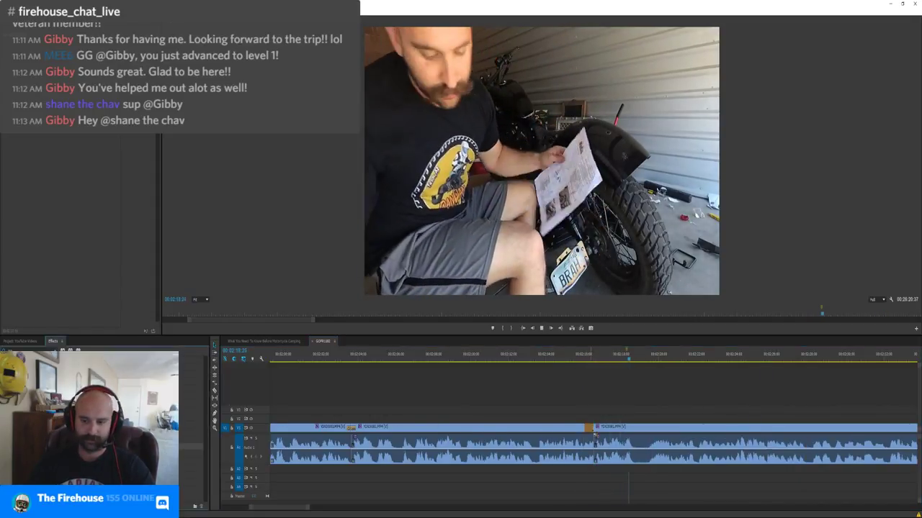
pyautogui.click(574, 357)
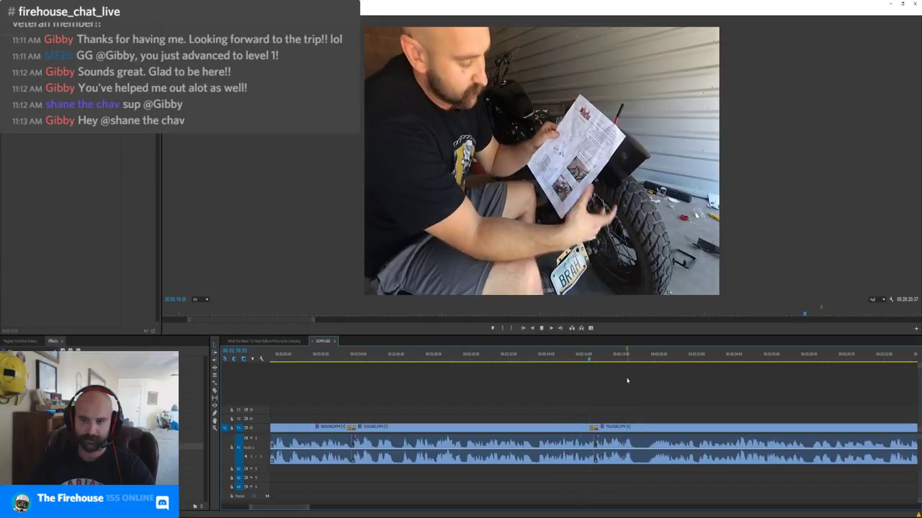
pyautogui.rightClick(627, 352)
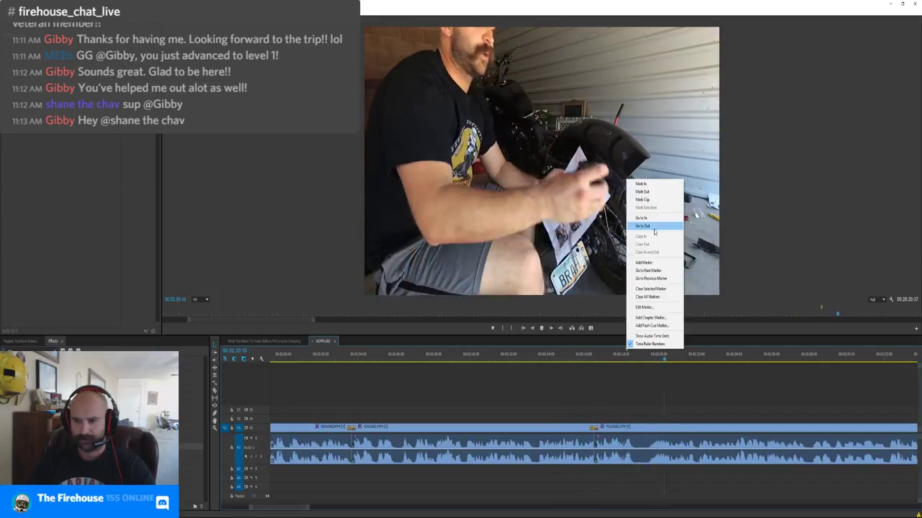
pyautogui.click(662, 288)
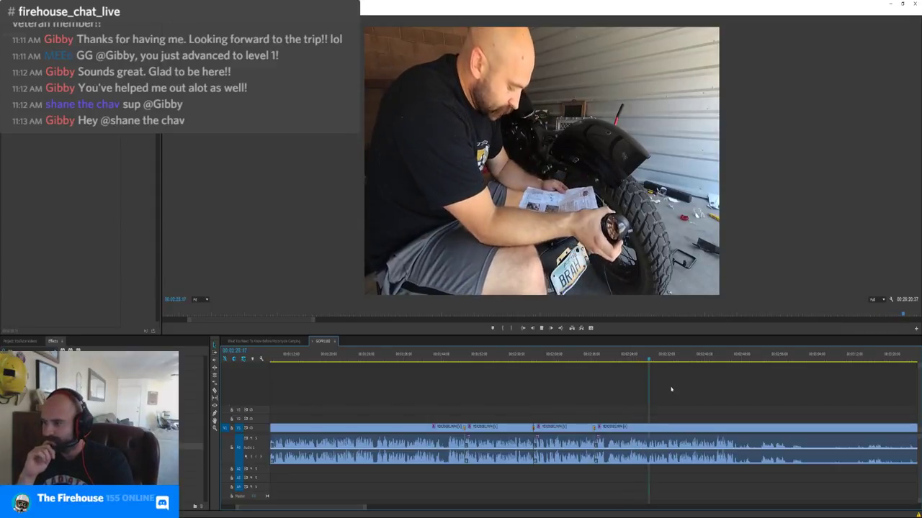
pyautogui.scroll(-4, 670, 389)
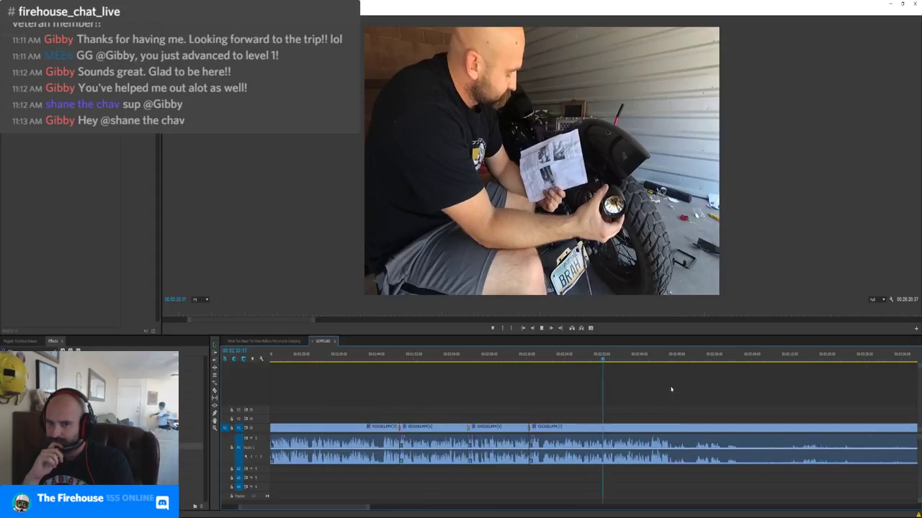
pyautogui.scroll(-2, 671, 390)
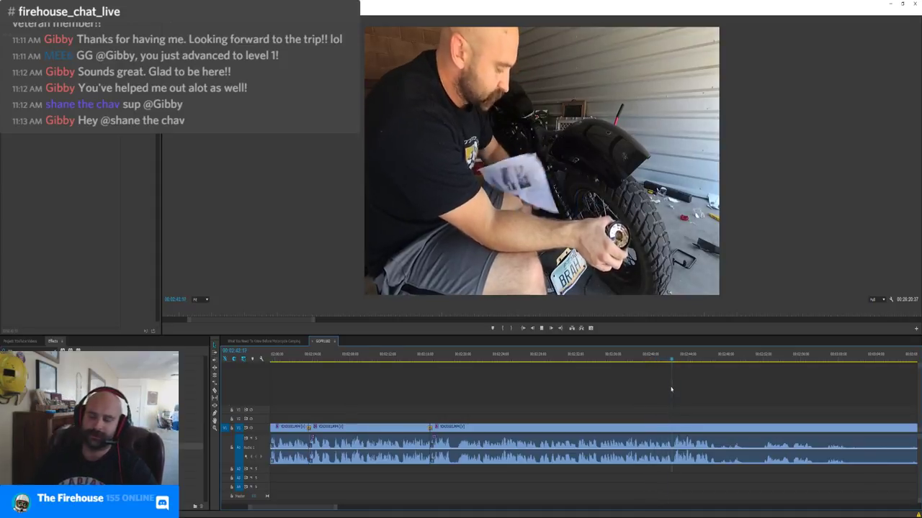
# Step: Cut out the first unwanted stretch of garage footage with Ctrl+K and the Razor, then ripple-delete it
pyautogui.press('-')
pyautogui.press('-')
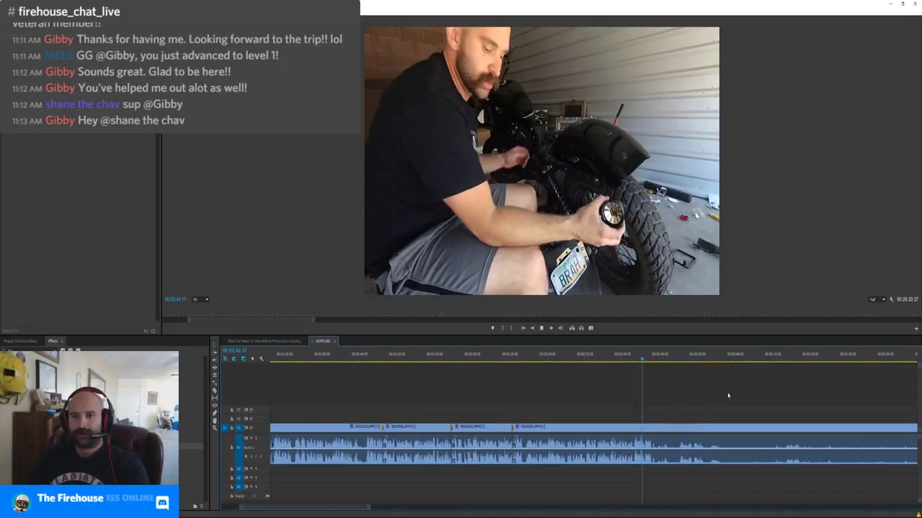
pyautogui.press('=')
pyautogui.press('=')
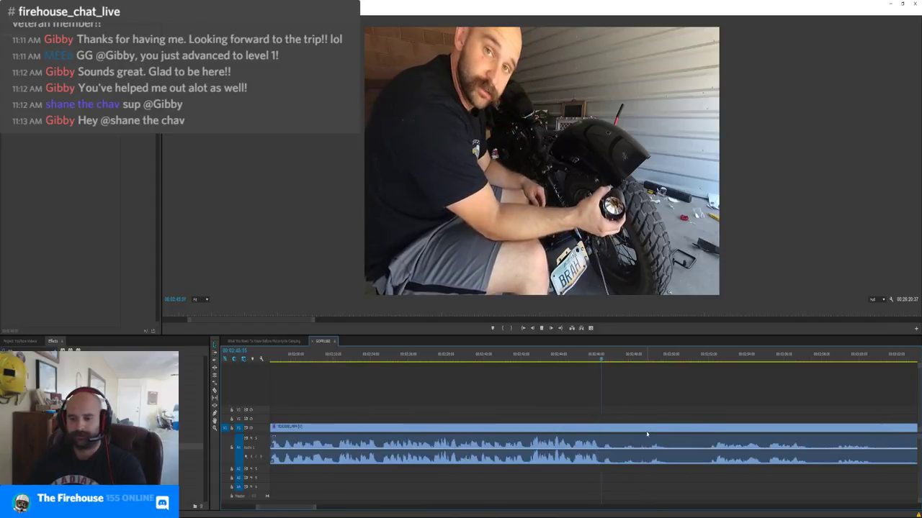
pyautogui.hotkey('ctrl', 'k')
pyautogui.click(706, 357)
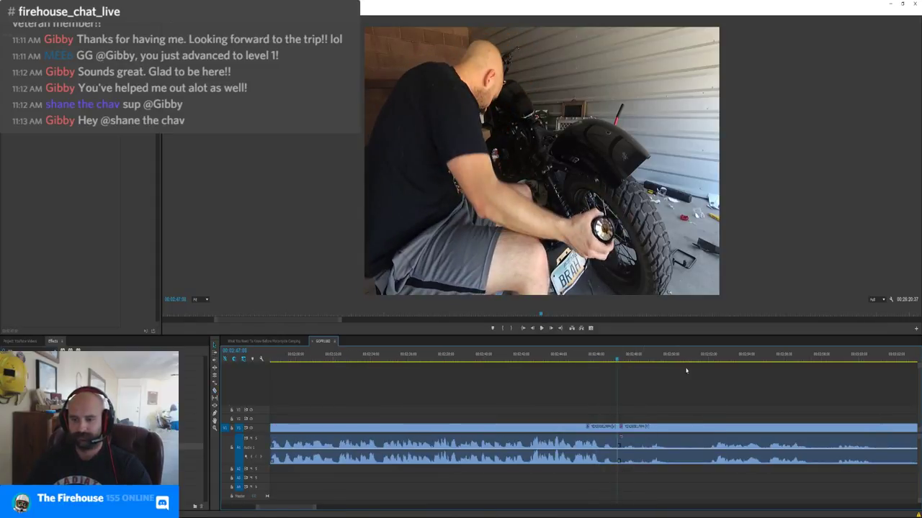
pyautogui.press('c')
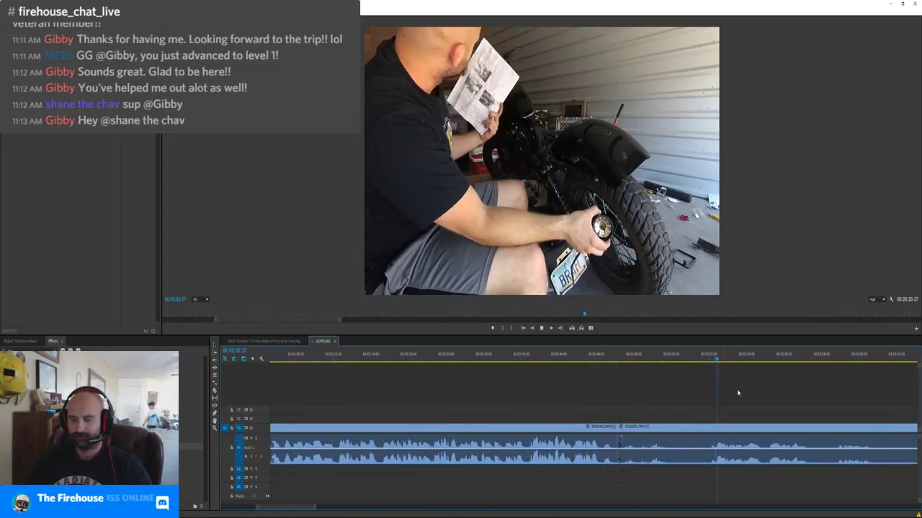
pyautogui.click(710, 462)
pyautogui.press('v')
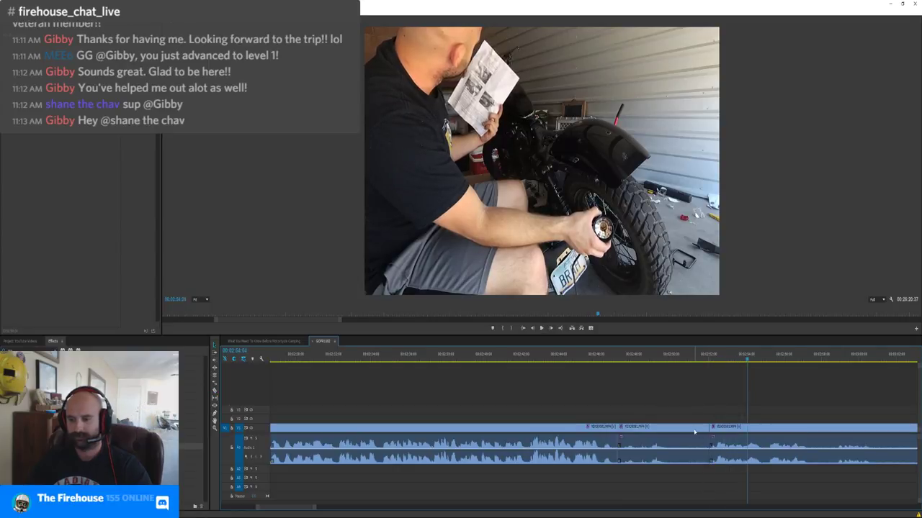
pyautogui.click(688, 430)
pyautogui.hotkey('shift', 'Delete')
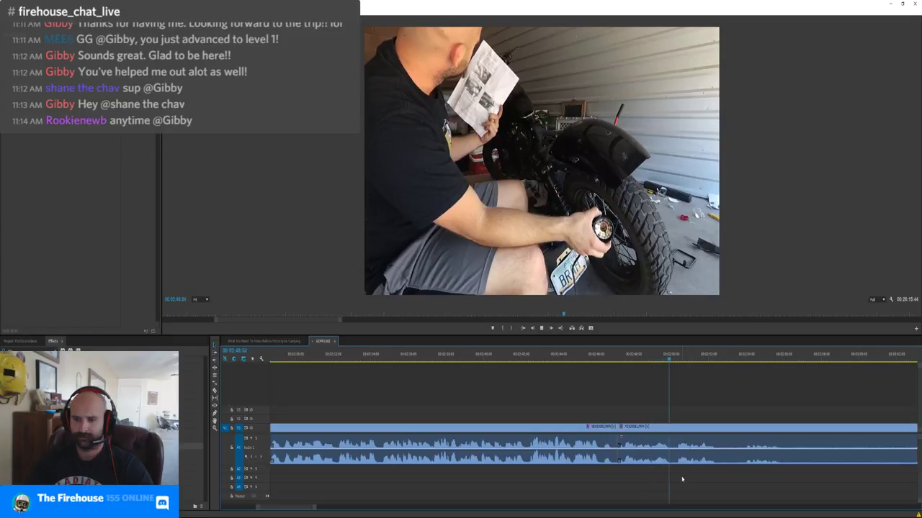
# Step: Razor a second unwanted stretch further along and ripple-delete it
pyautogui.press('c')
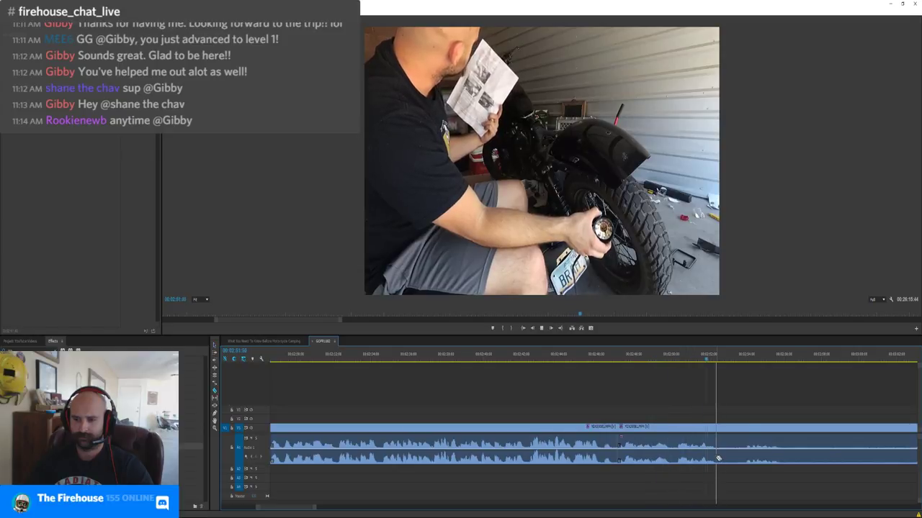
pyautogui.scroll(-1, 689, 397)
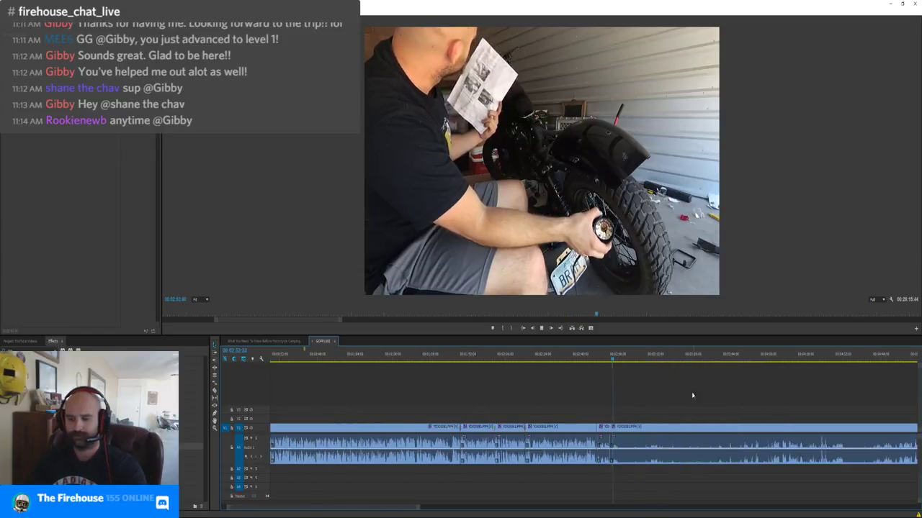
pyautogui.click(650, 358)
pyautogui.scroll(-2, 650, 357)
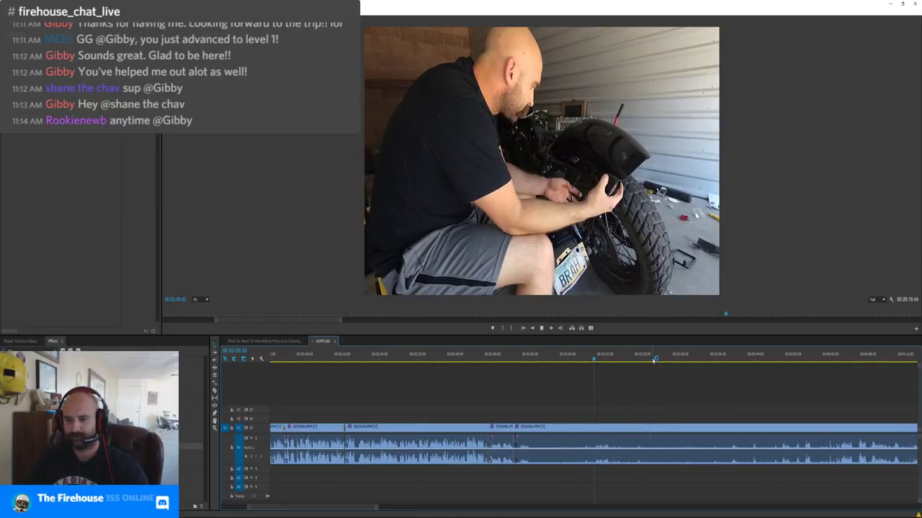
pyautogui.click(595, 459)
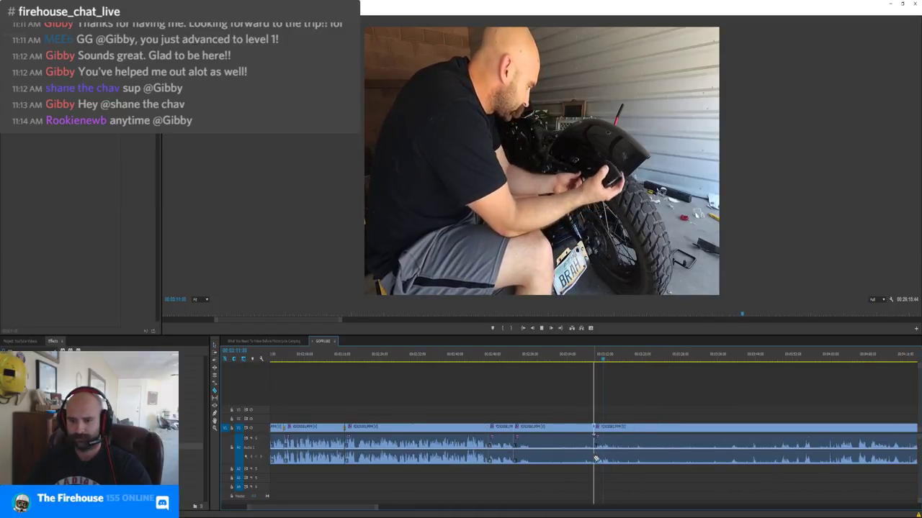
pyautogui.press('space')
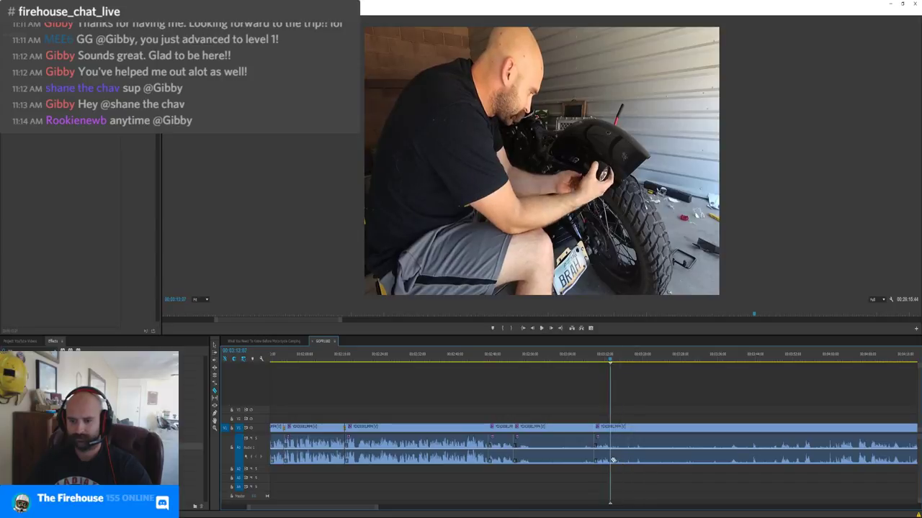
pyautogui.click(555, 443)
pyautogui.hotkey('shift', 'Delete')
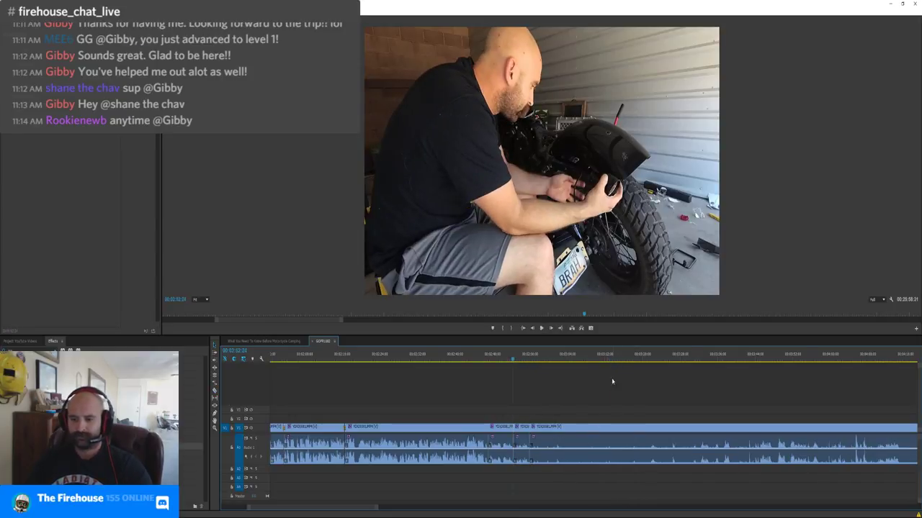
# Step: Review further ahead, delete a third unwanted clip and close the gap it leaves
pyautogui.moveTo(626, 362); pyautogui.dragTo(650, 364)
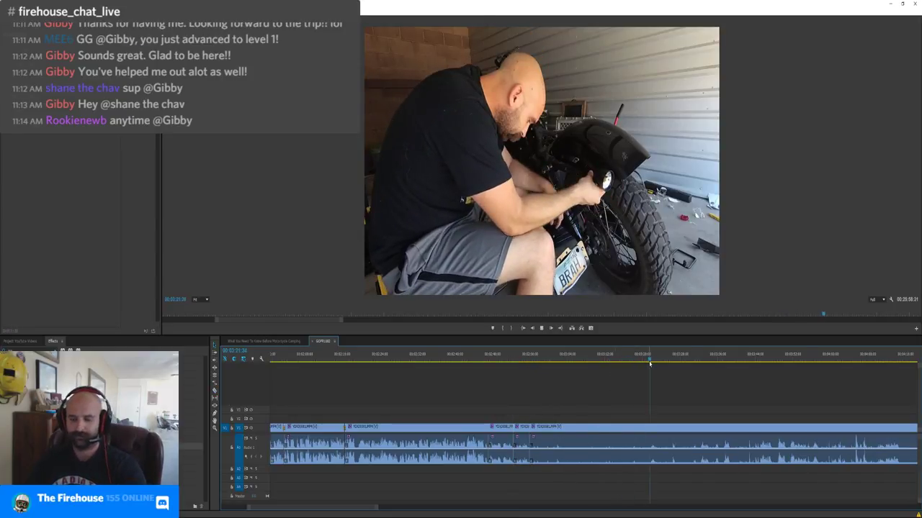
pyautogui.press('-')
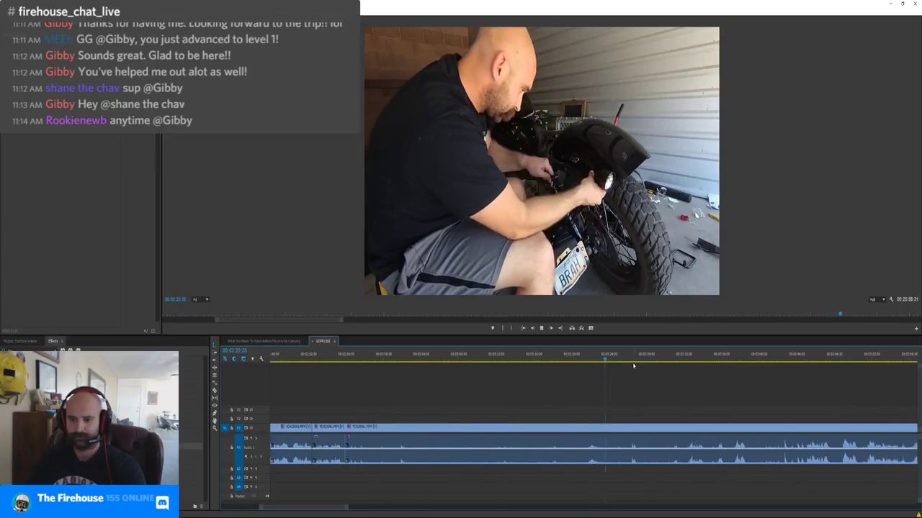
pyautogui.click(631, 361)
pyautogui.click(649, 362)
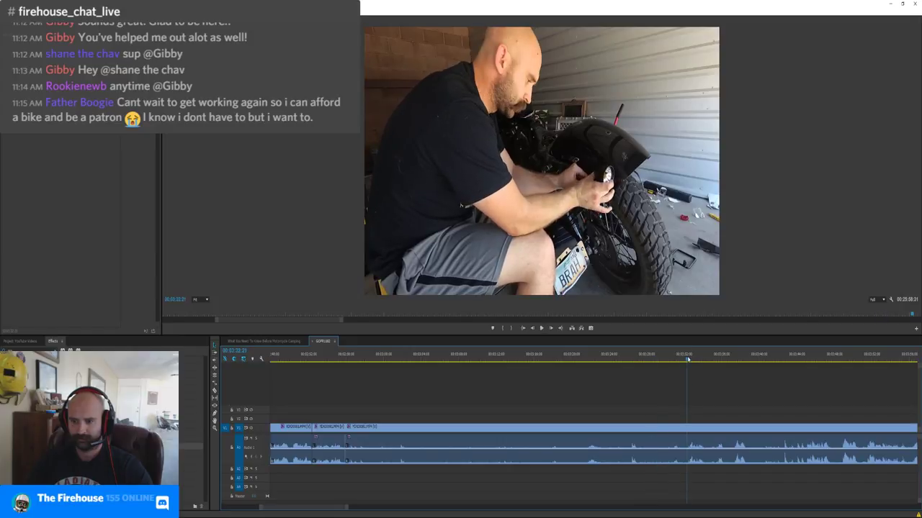
pyautogui.click(692, 362)
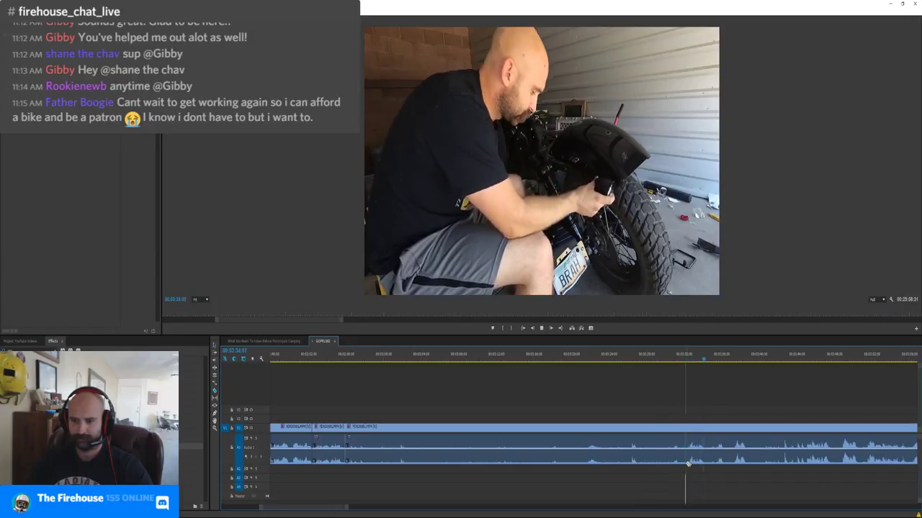
pyautogui.click(665, 434)
pyautogui.press('Delete')
pyautogui.click(665, 435)
pyautogui.press('Delete')
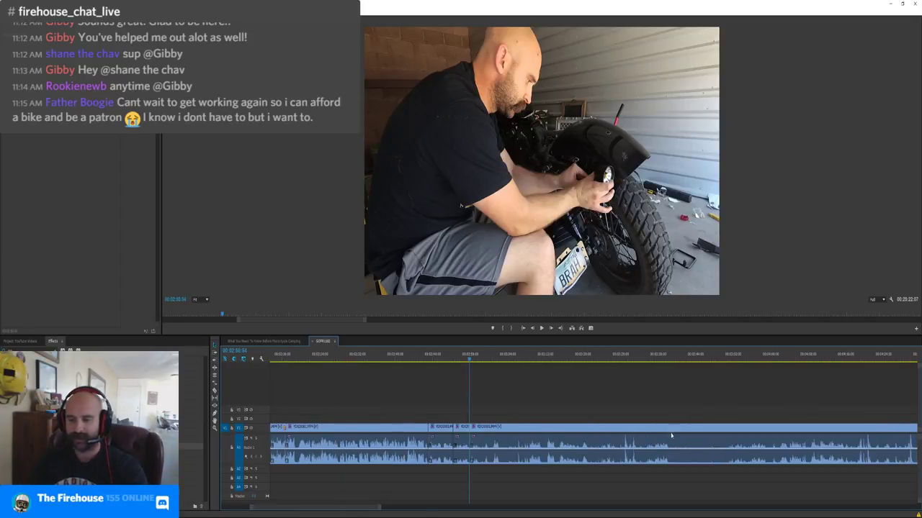
# Step: Play through the garage footage to find the next cut point and split it there
pyautogui.press('-')
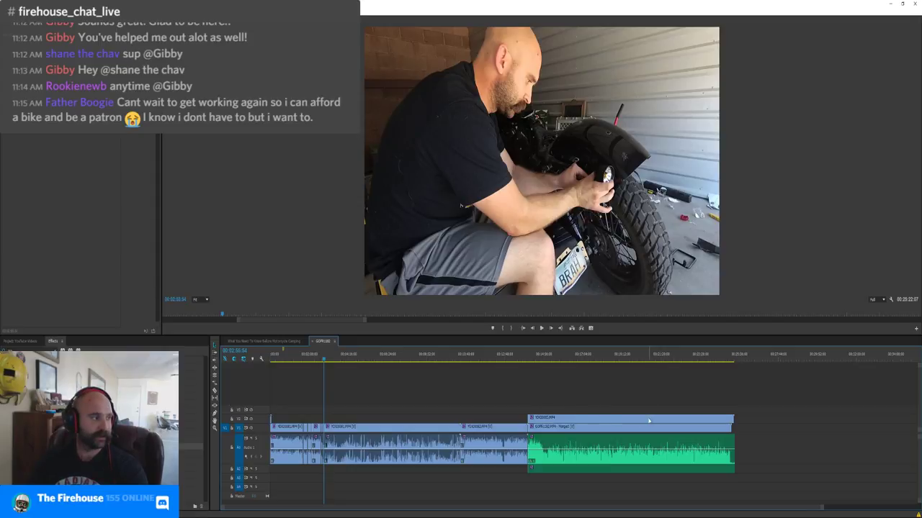
pyautogui.press('=')
pyautogui.press('=')
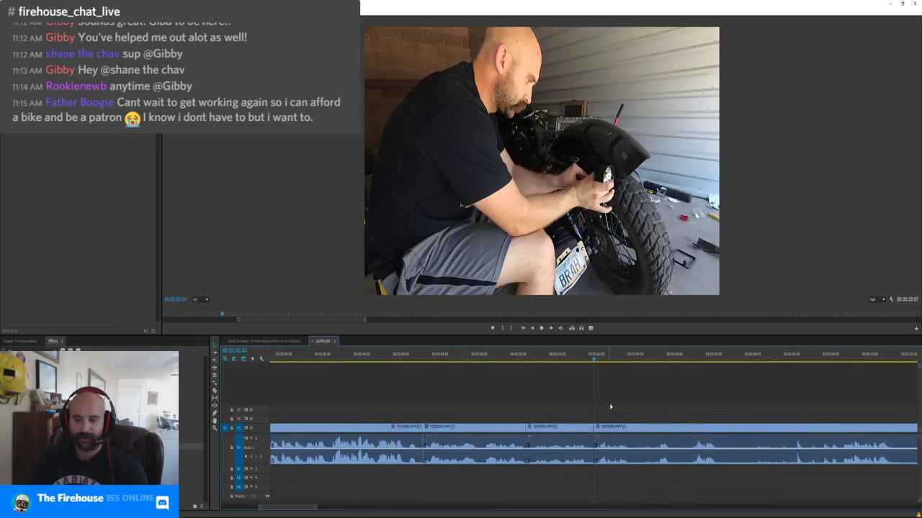
pyautogui.press('space')
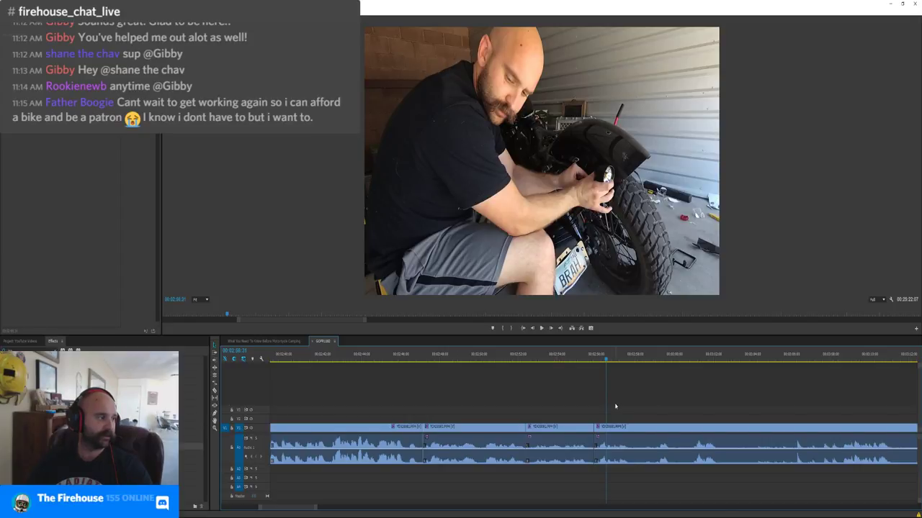
pyautogui.press('space')
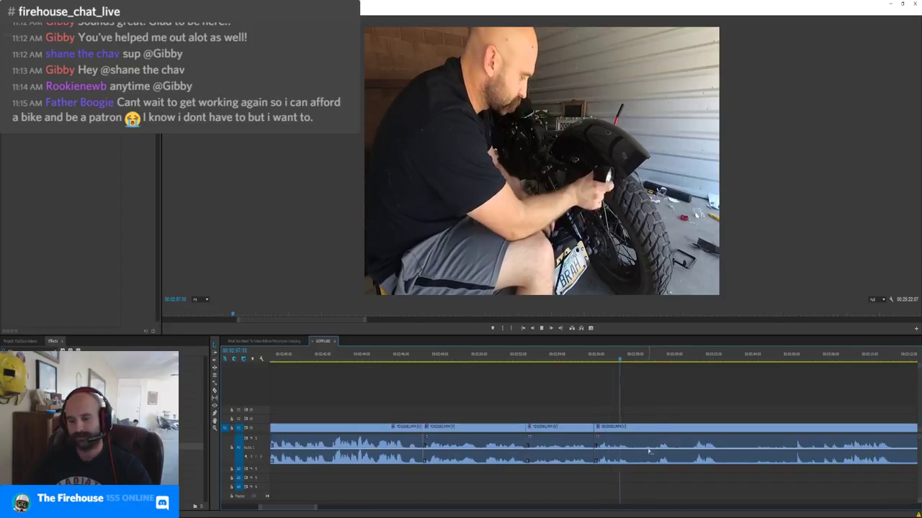
pyautogui.press('space')
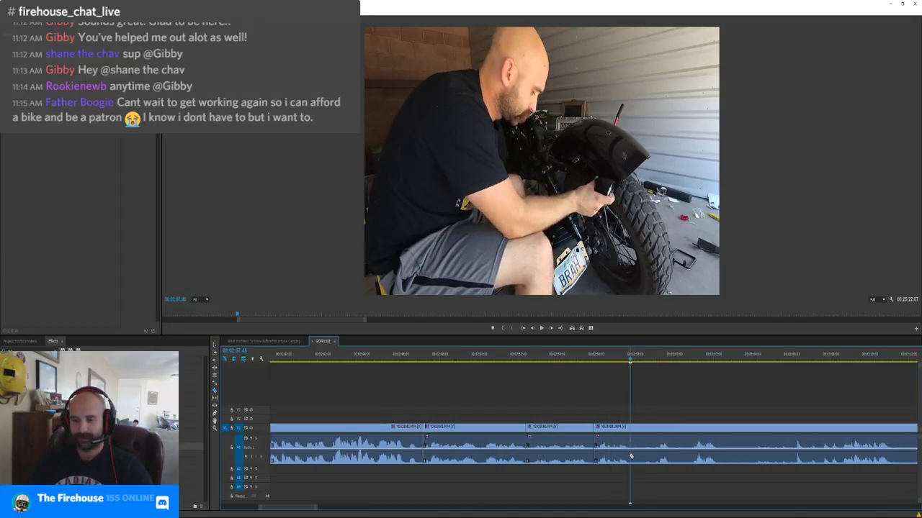
pyautogui.click(660, 358)
pyautogui.press('space')
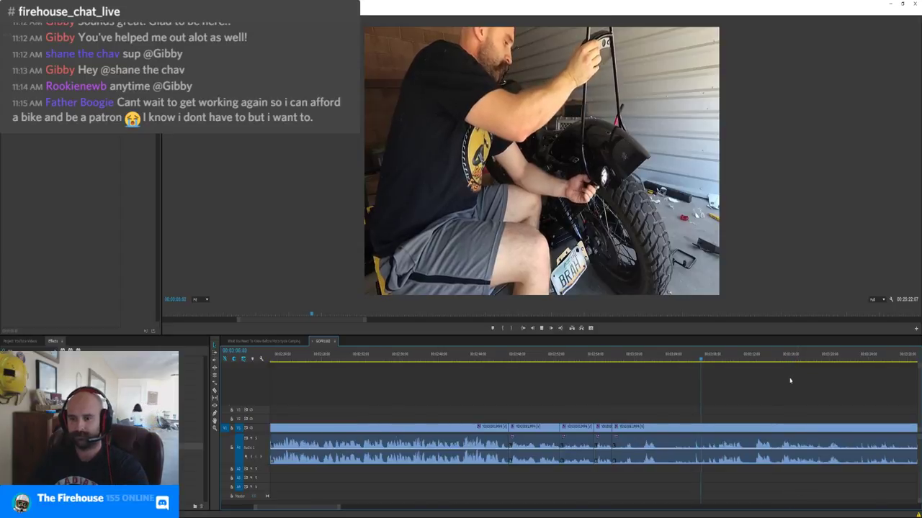
pyautogui.press('space')
pyautogui.hotkey('ctrl', 'k')
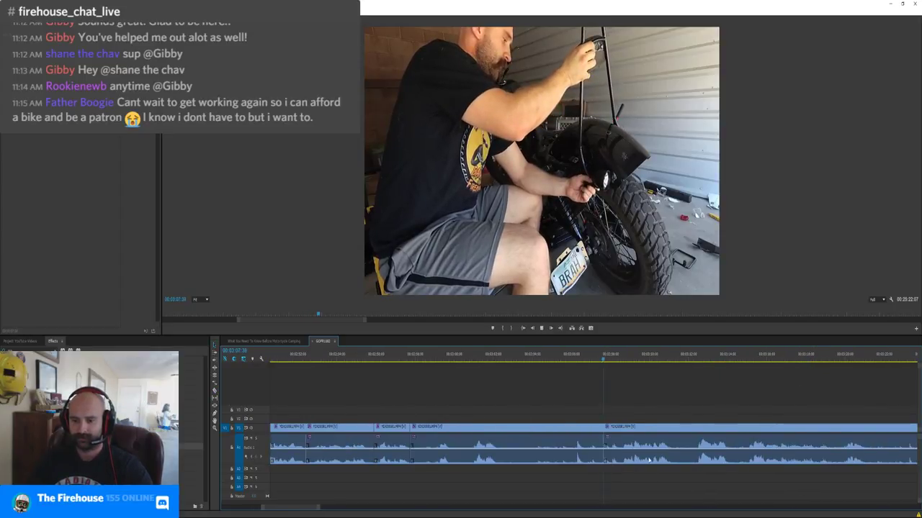
pyautogui.press('space')
# Step: Delete the stretch before the cut, split again and ripple-delete the empty gap
pyautogui.click(564, 451)
pyautogui.press('Delete')
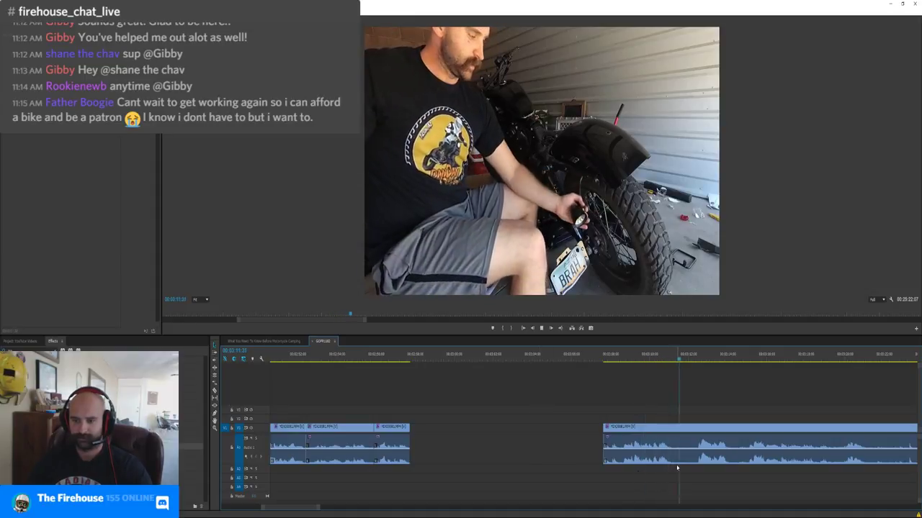
pyautogui.press('space')
pyautogui.hotkey('ctrl', 'k')
pyautogui.click(579, 445)
pyautogui.press('Delete')
pyautogui.press('Up')
pyautogui.press('Up')
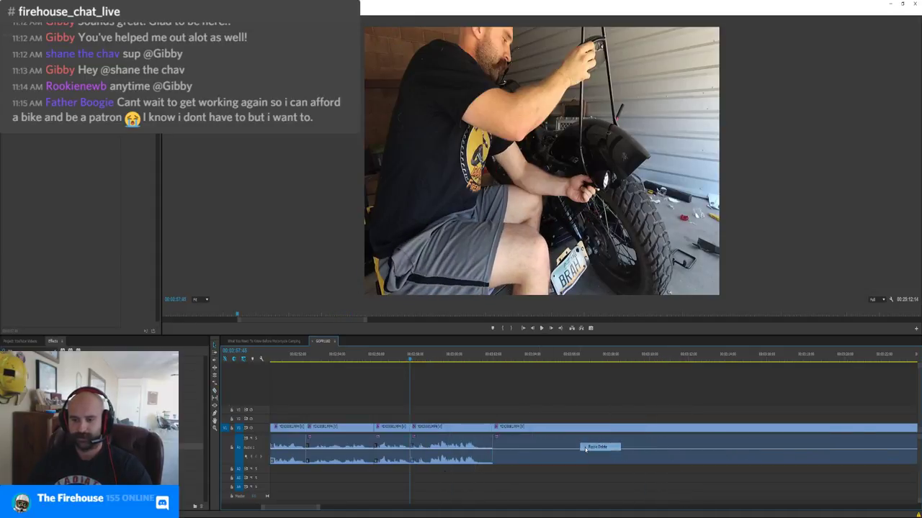
pyautogui.click(723, 362)
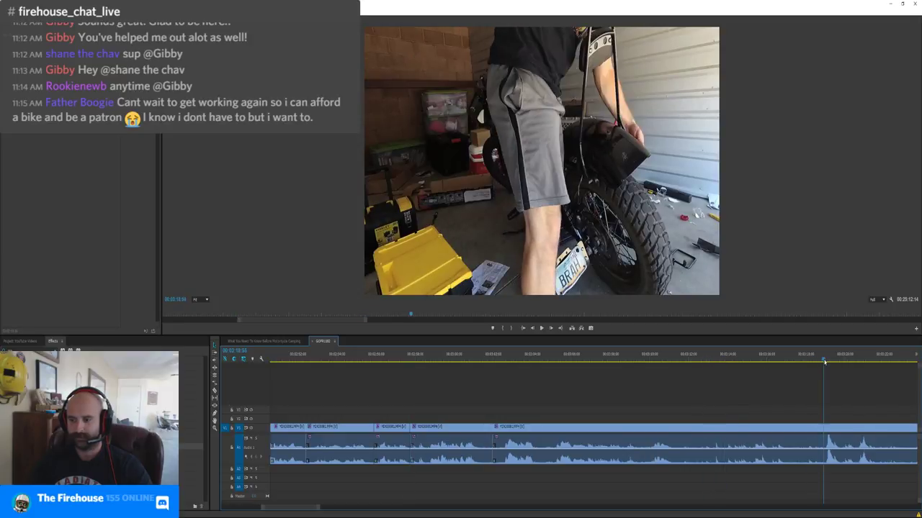
pyautogui.press('-')
pyautogui.press('-')
pyautogui.press('-')
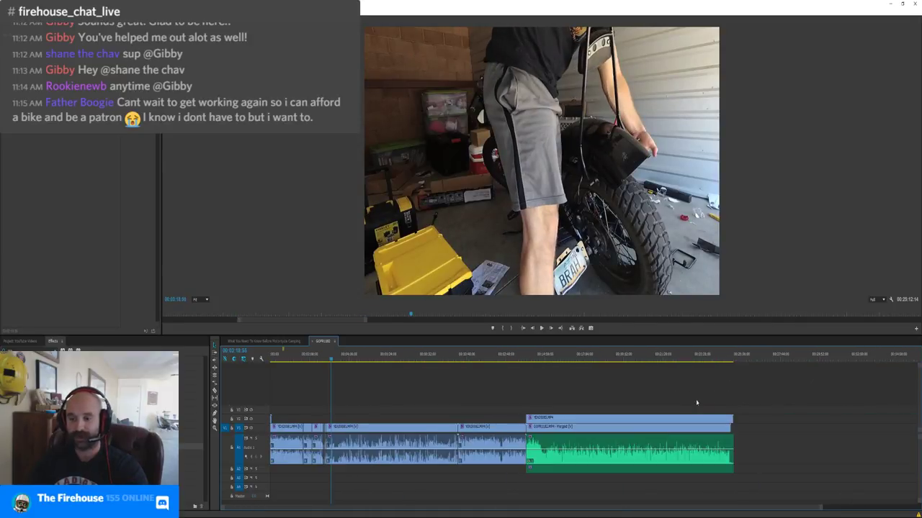
# Step: Split the garage footage at the playhead, delete the part before it and close the gap
pyautogui.press('\\')
pyautogui.click(553, 361)
pyautogui.moveTo(555, 361); pyautogui.dragTo(518, 369)
pyautogui.press('space')
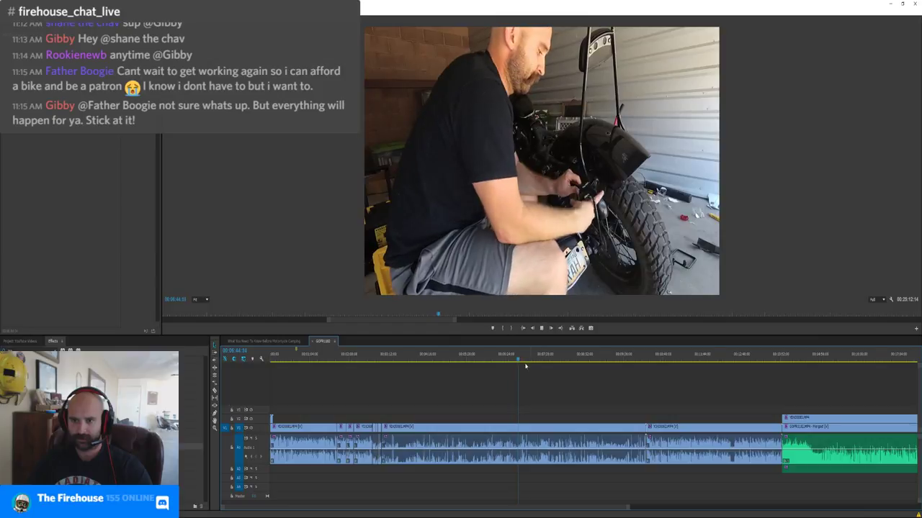
pyautogui.press('space')
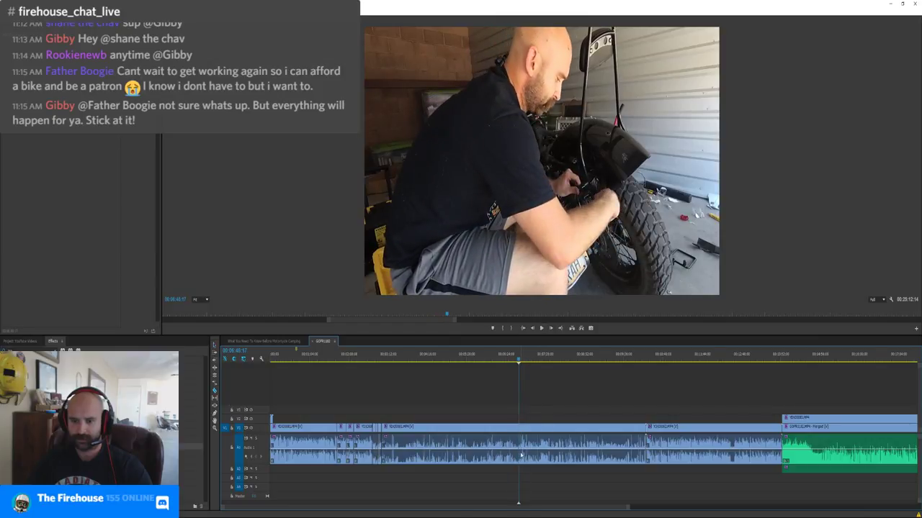
pyautogui.hotkey('ctrl', 'k')
pyautogui.click(515, 447)
pyautogui.press('Delete')
pyautogui.click(513, 437)
pyautogui.press('Delete')
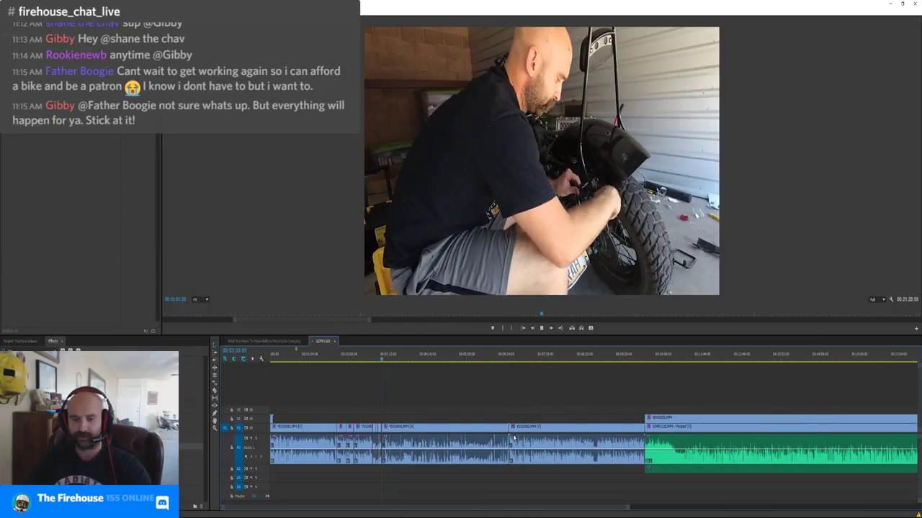
# Step: Cut out a short unwanted section further on and Ripple Delete its gap
pyautogui.press('=')
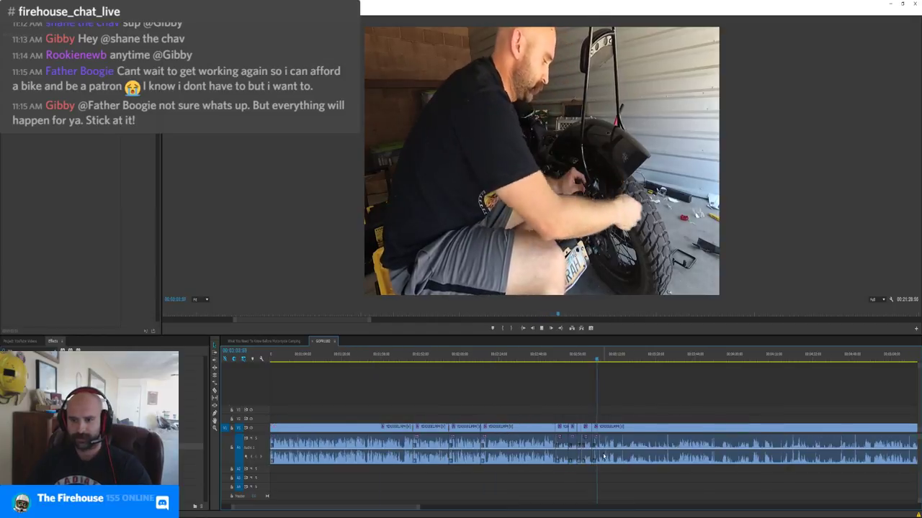
pyautogui.press('space')
pyautogui.click(626, 427)
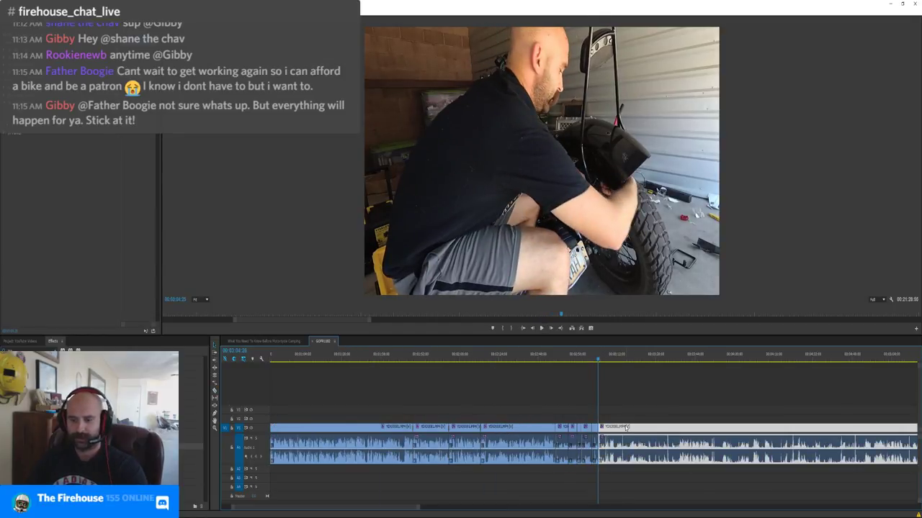
pyautogui.press('Delete')
pyautogui.hotkey('ctrl', 'z')
pyautogui.press('space')
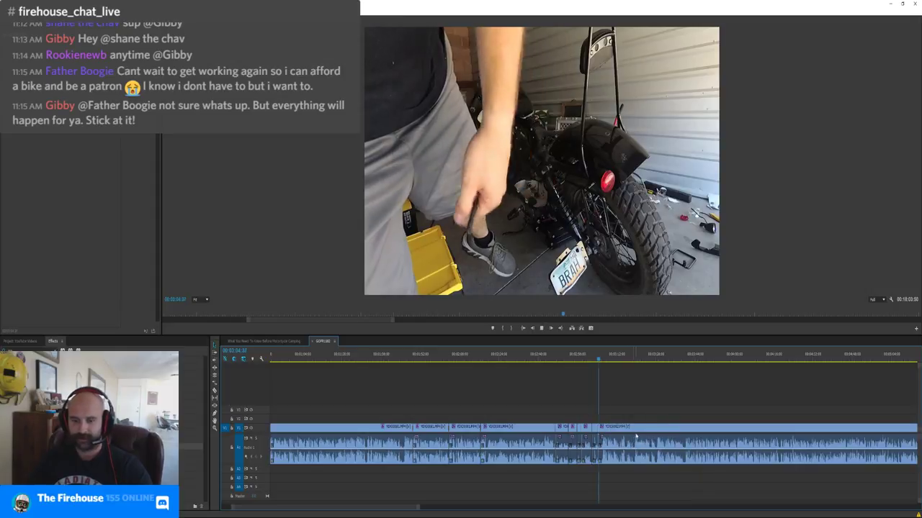
pyautogui.press('=')
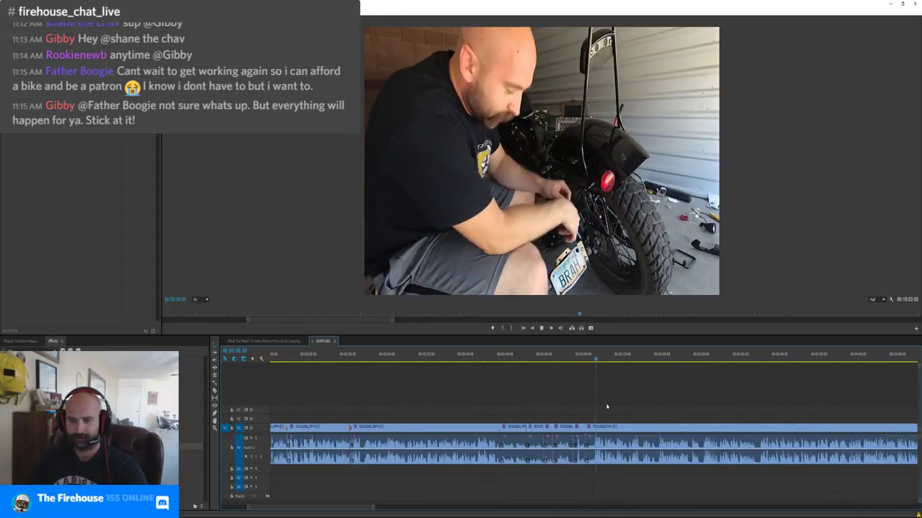
pyautogui.press('=')
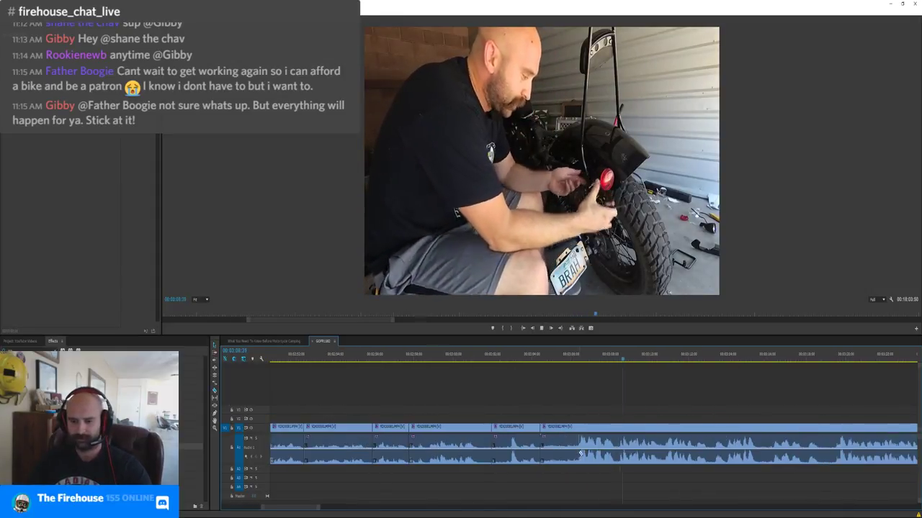
pyautogui.keyDown('ctrl'); pyautogui.click(577, 443); pyautogui.keyUp('ctrl')
pyautogui.click(574, 440)
pyautogui.press('Delete')
pyautogui.rightClick(575, 439)
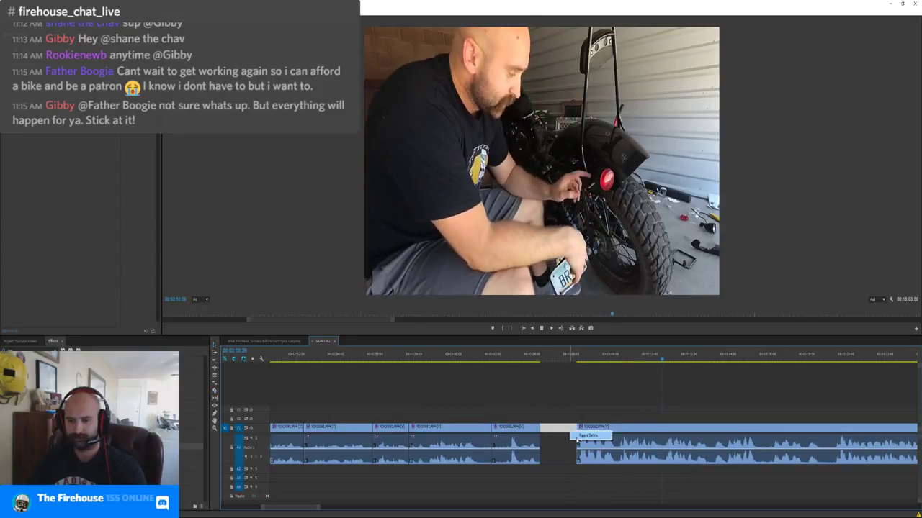
pyautogui.click(587, 436)
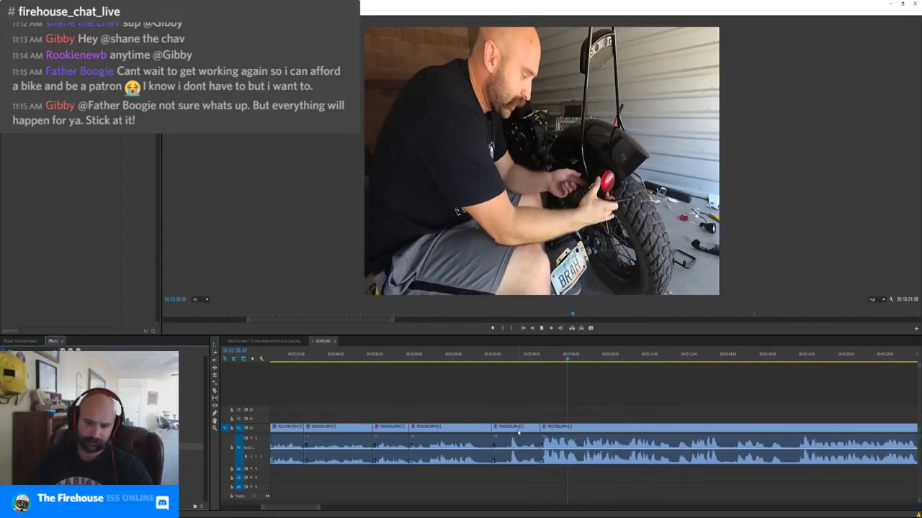
# Step: Move back to earlier edits and zoom and scroll the timeline to review the sequence
pyautogui.click(490, 359)
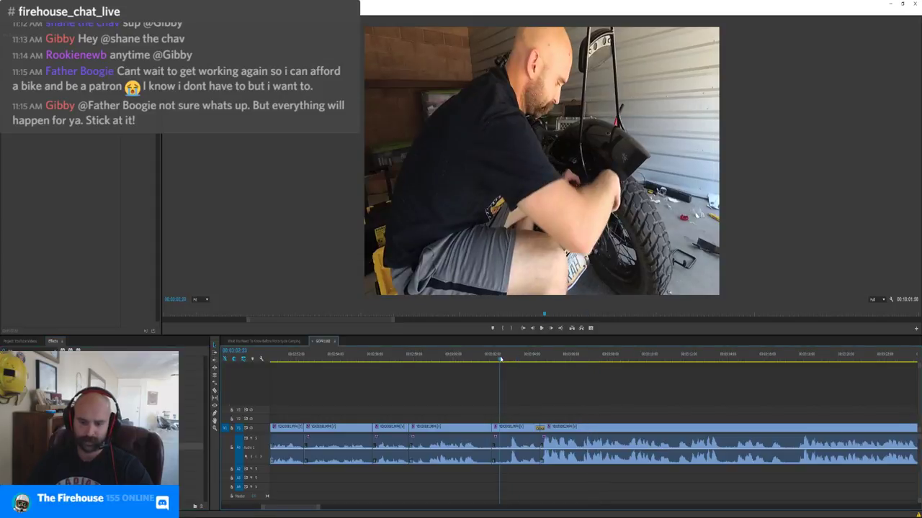
pyautogui.scroll(3, 491, 359)
pyautogui.click(494, 360)
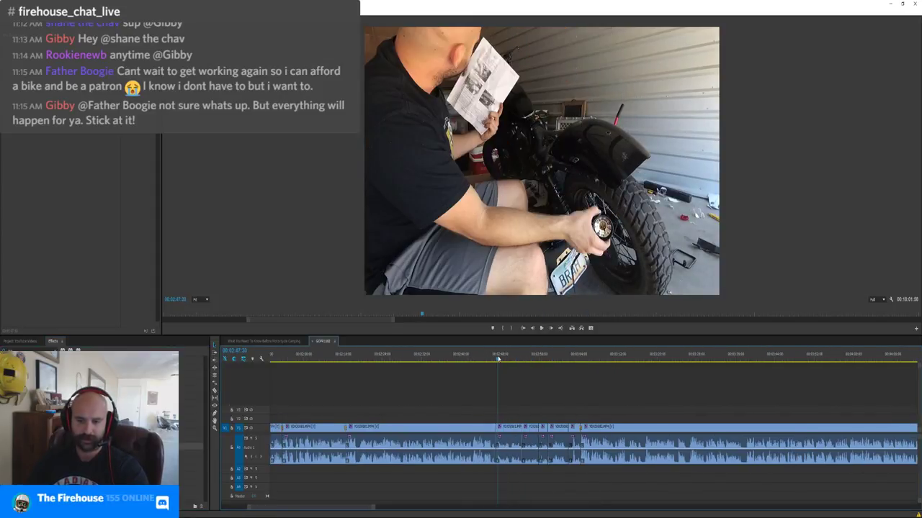
pyautogui.scroll(3, 499, 358)
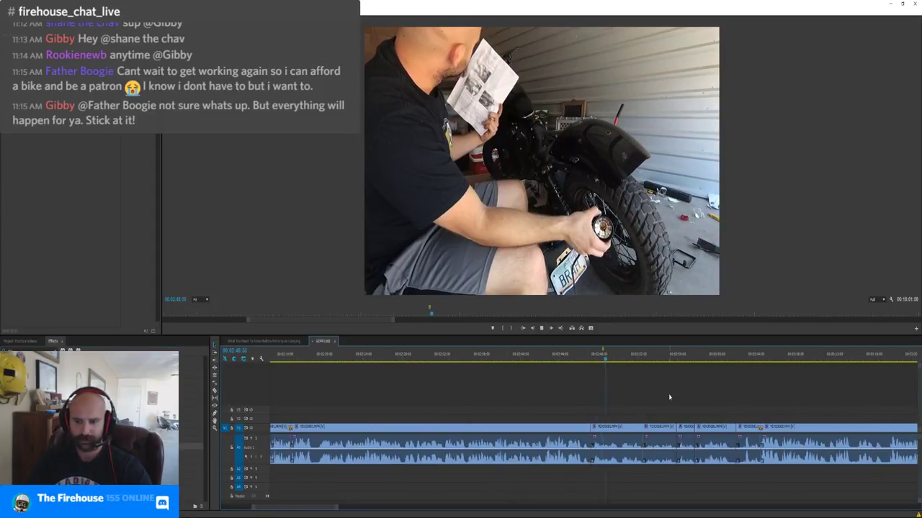
pyautogui.press('-')
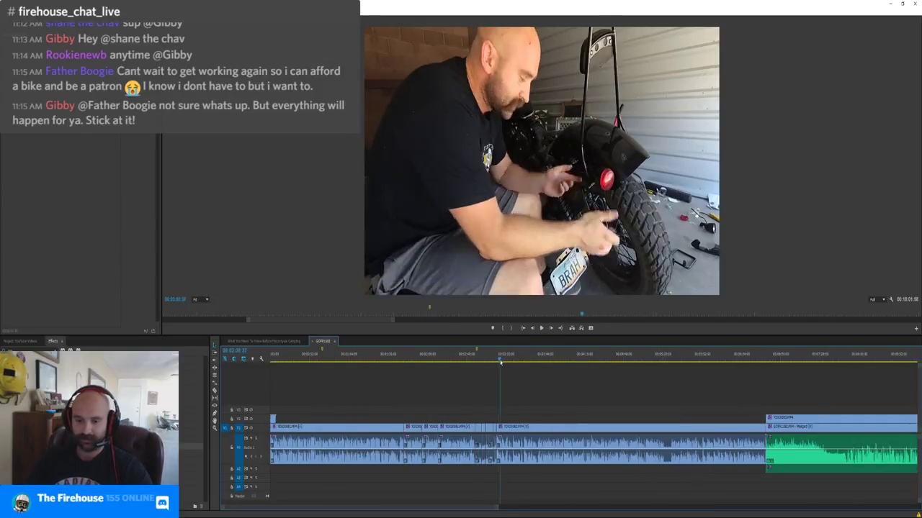
pyautogui.press('-')
pyautogui.press('=')
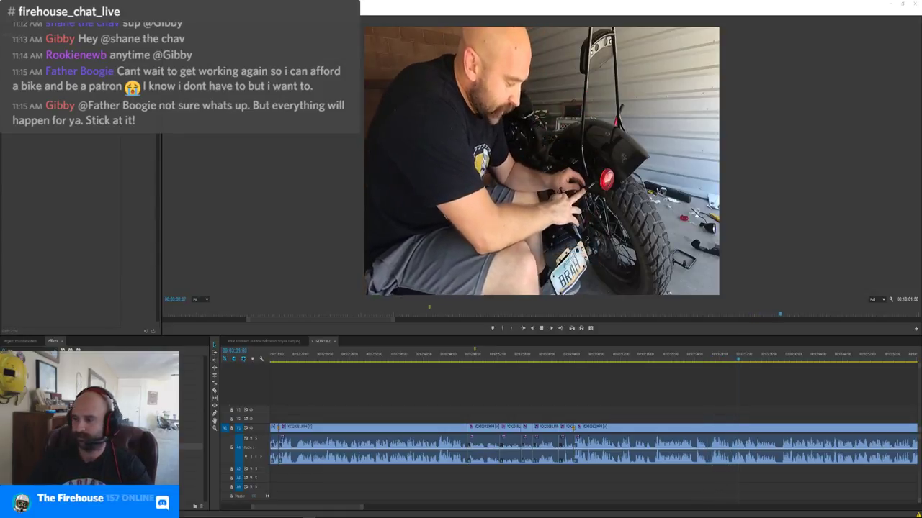
pyautogui.hscroll(2, 799, 395)
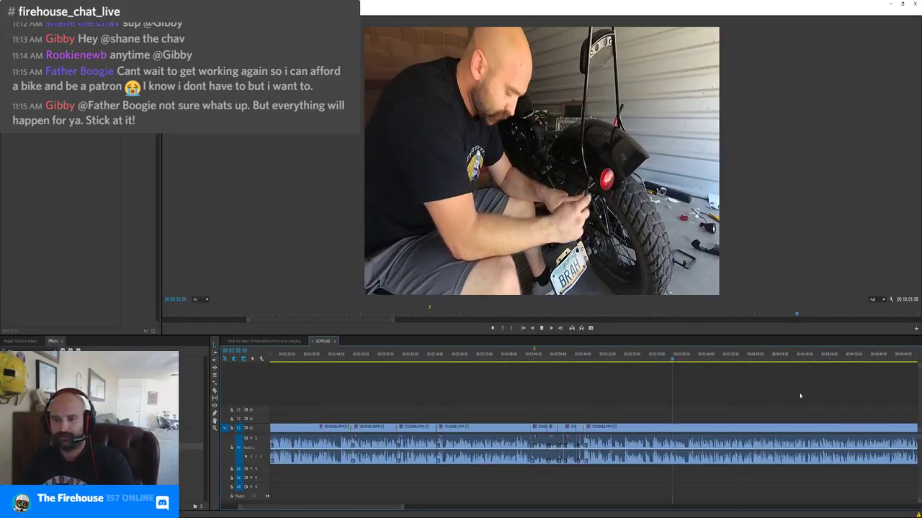
pyautogui.scroll(-5, 799, 396)
pyautogui.scroll(5, 733, 410)
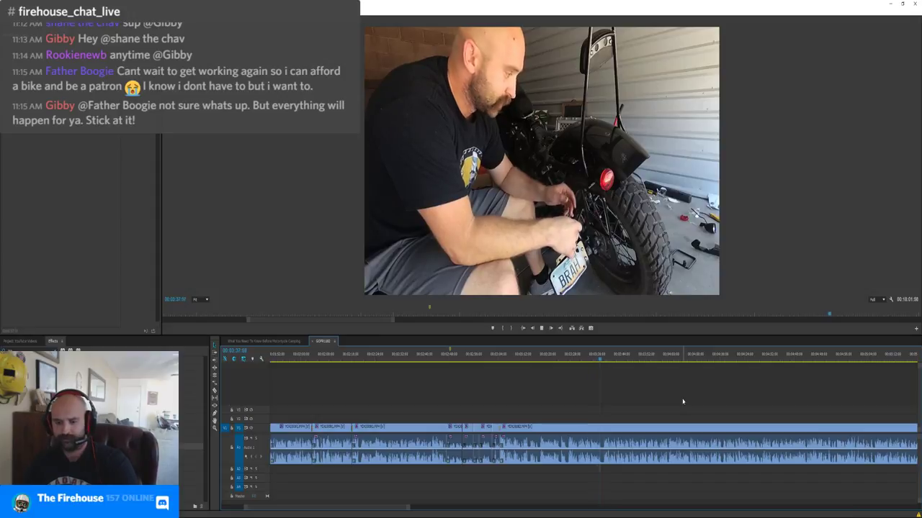
pyautogui.scroll(-2, 683, 401)
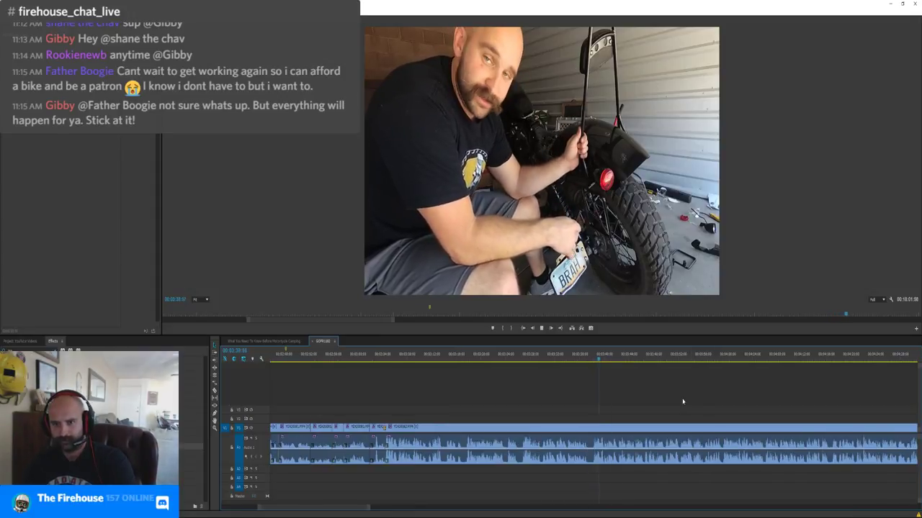
pyautogui.scroll(-2, 683, 401)
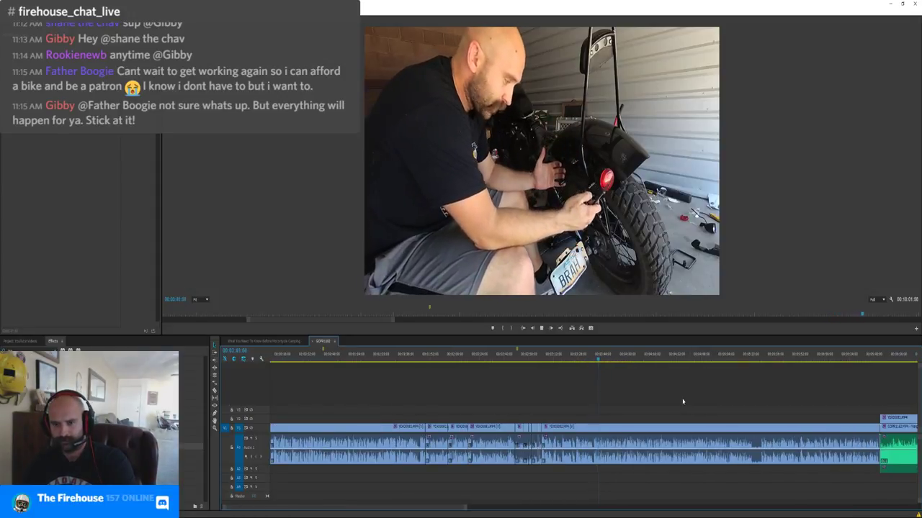
pyautogui.scroll(-3, 682, 401)
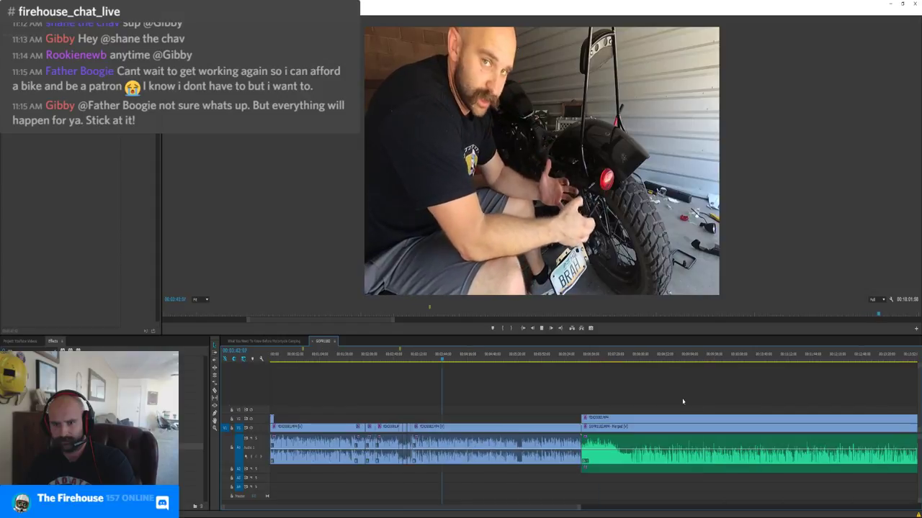
pyautogui.scroll(4, 682, 401)
pyautogui.scroll(-1, 682, 401)
pyautogui.scroll(2, 682, 402)
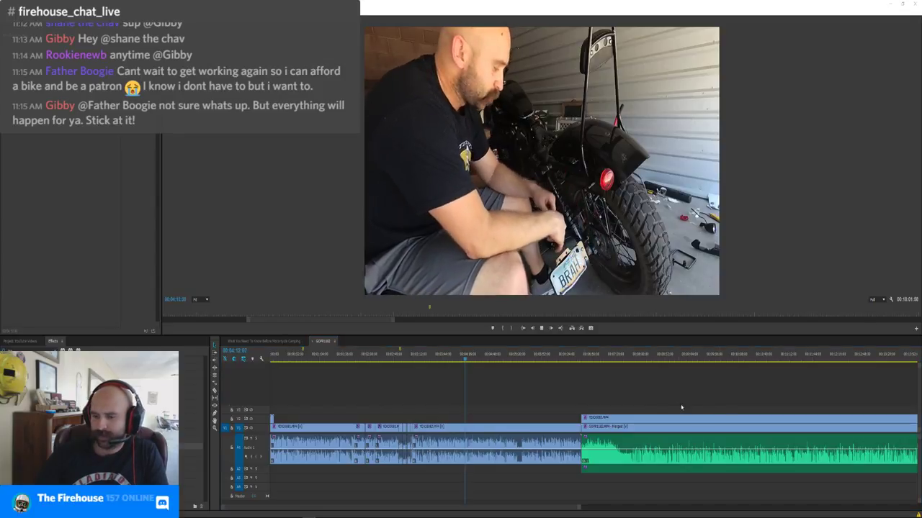
pyautogui.press('=')
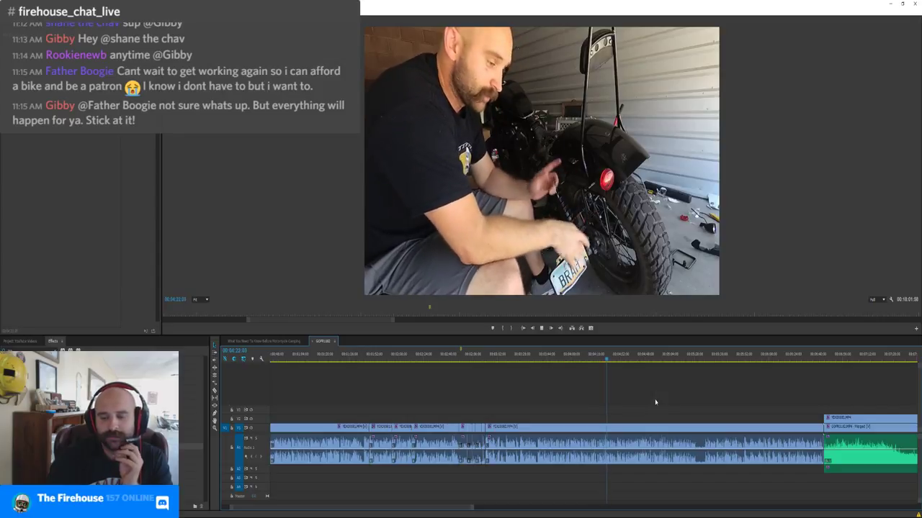
pyautogui.press('-')
pyautogui.press('-')
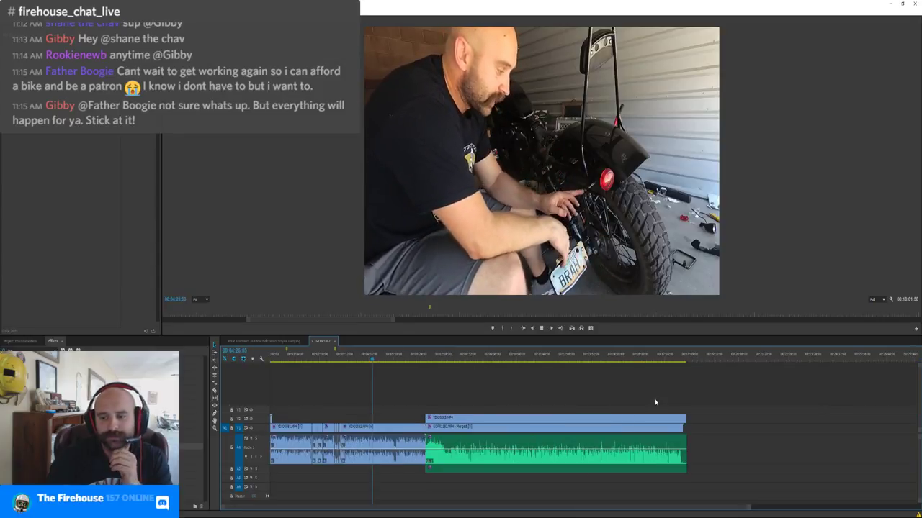
pyautogui.click(685, 459)
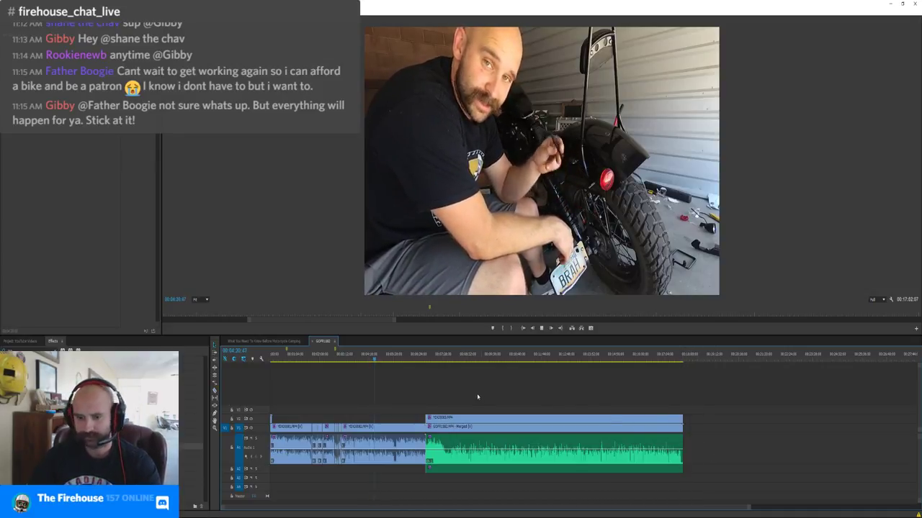
pyautogui.press('=')
pyautogui.press('=')
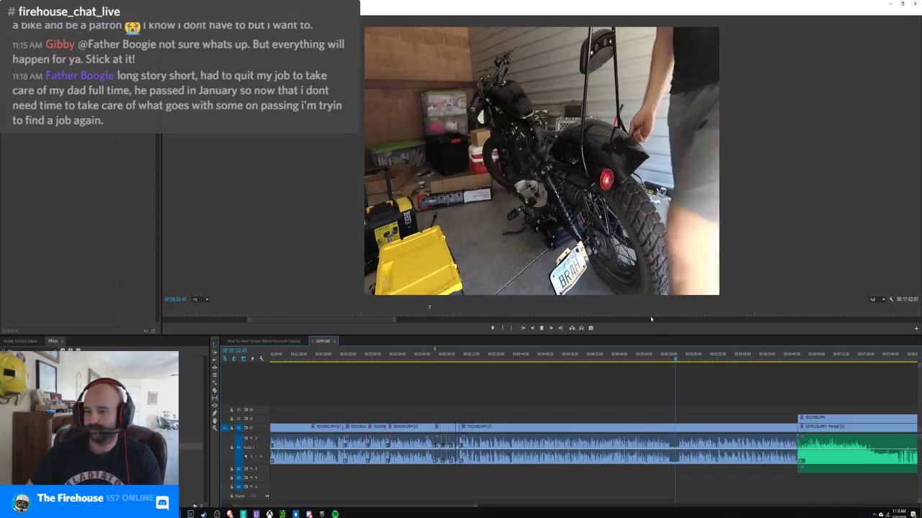
# Step: Razor out a short piece of V1 garage footage and Ripple Delete the gap so the clips join
pyautogui.click(664, 363)
pyautogui.press('=')
pyautogui.press('=')
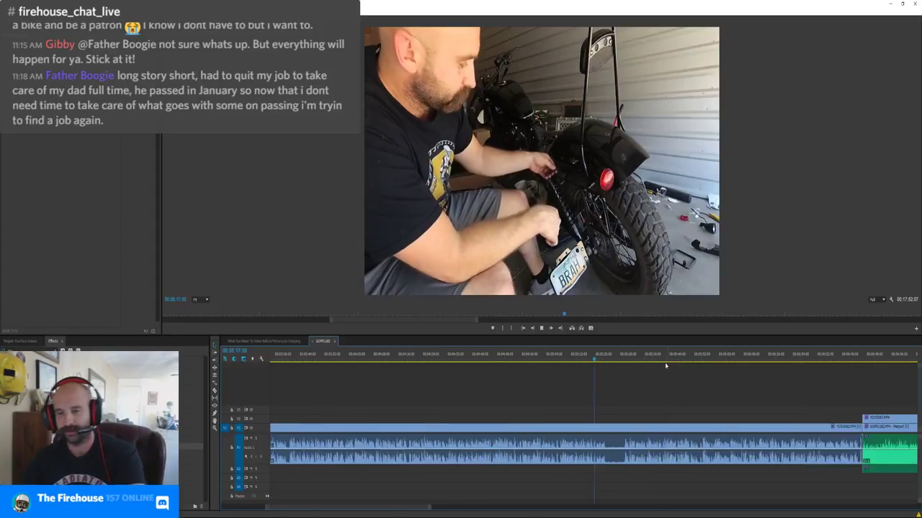
pyautogui.click(617, 457)
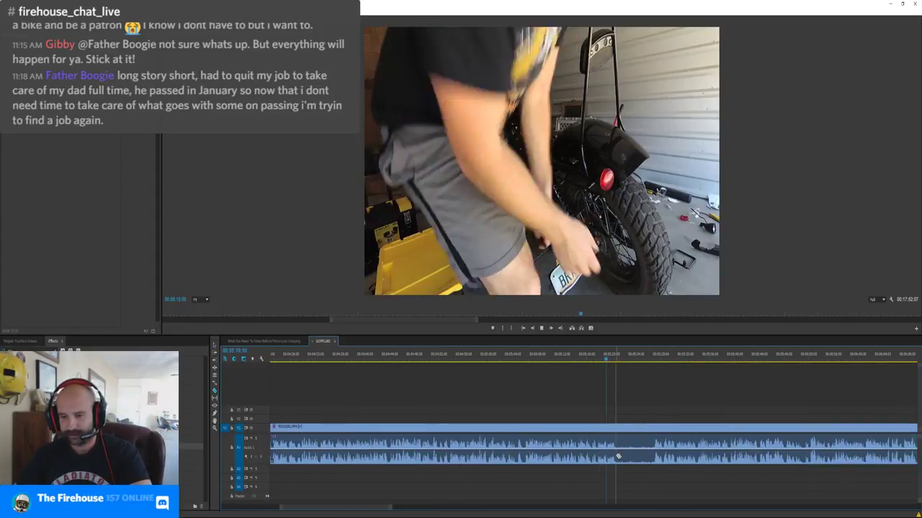
pyautogui.click(654, 458)
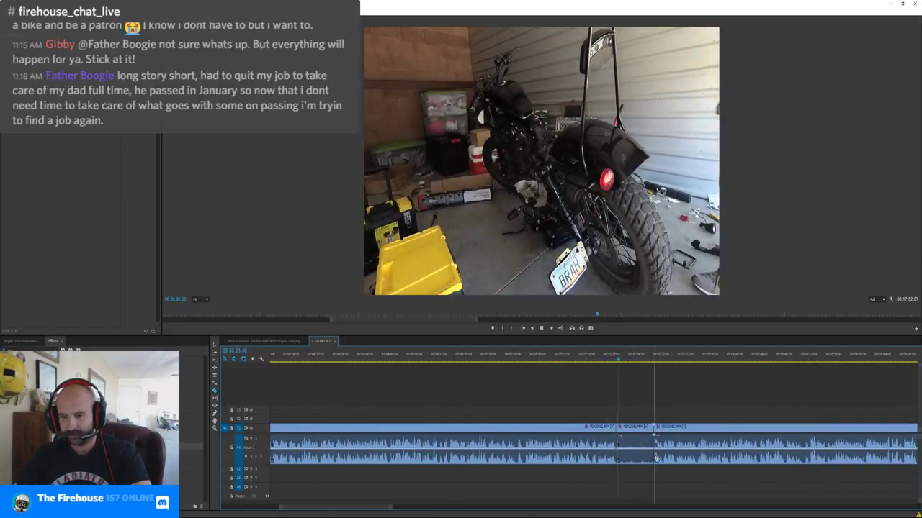
pyautogui.press('v')
pyautogui.click(635, 445)
pyautogui.press('Delete')
pyautogui.rightClick(644, 444)
pyautogui.click(652, 444)
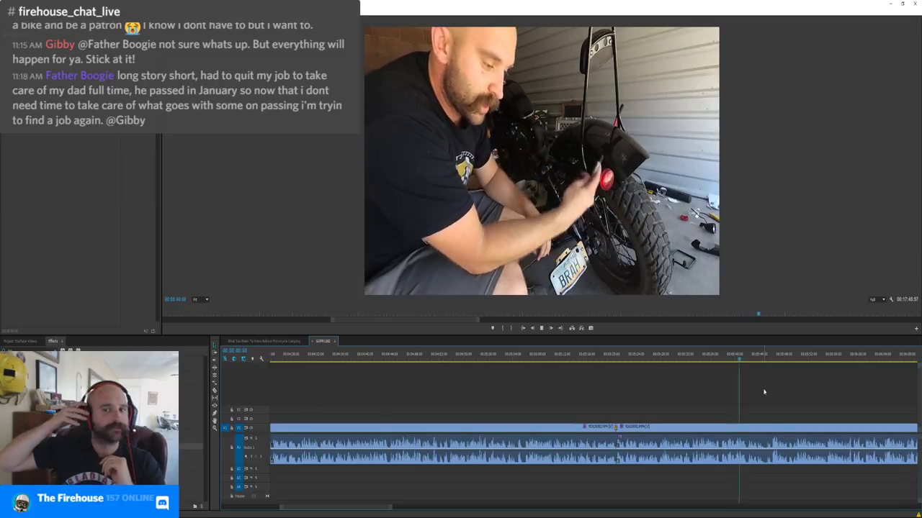
pyautogui.press('-')
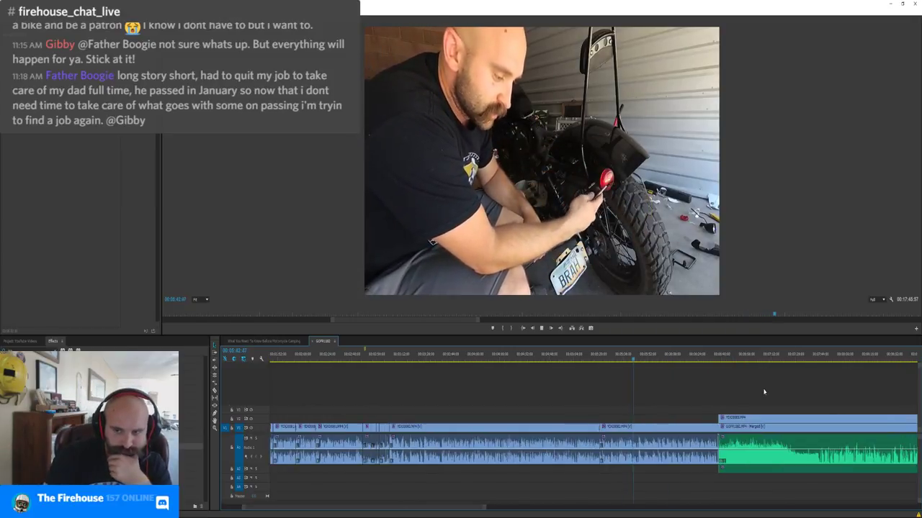
pyautogui.press('=')
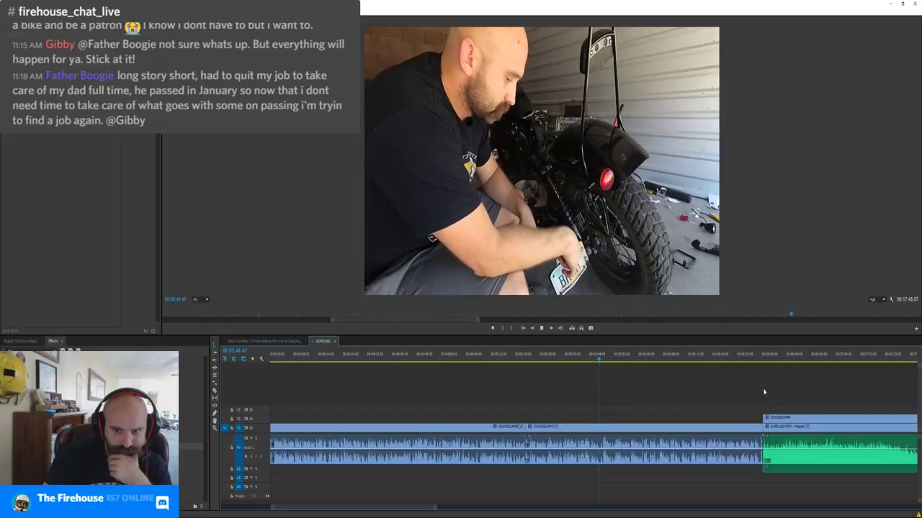
pyautogui.press('=')
pyautogui.press('=')
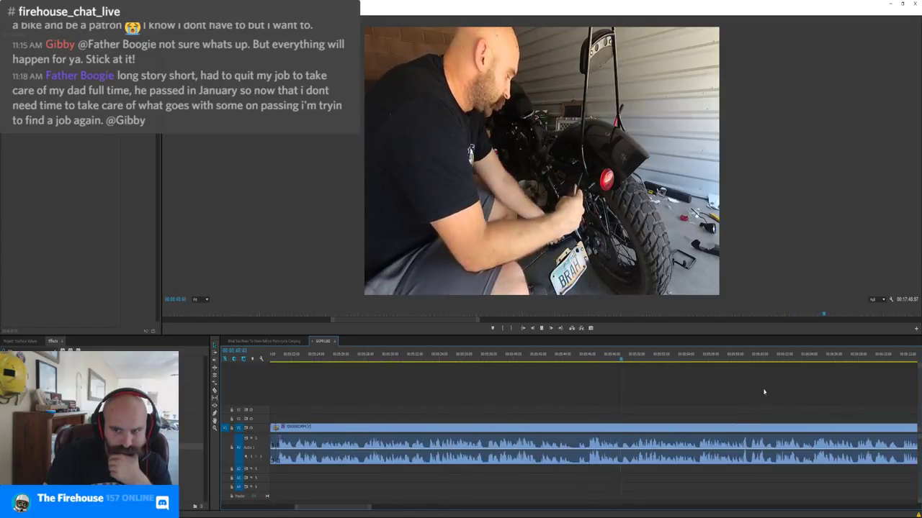
pyautogui.press('-')
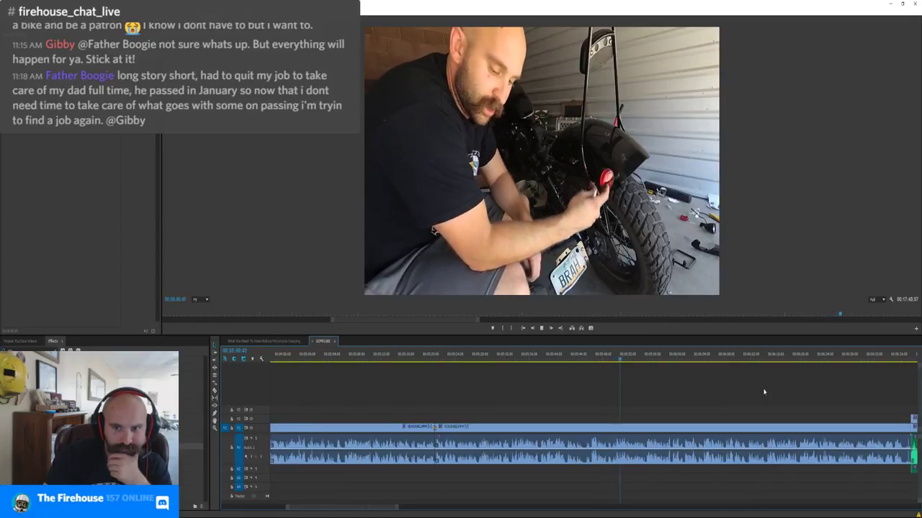
pyautogui.press('-')
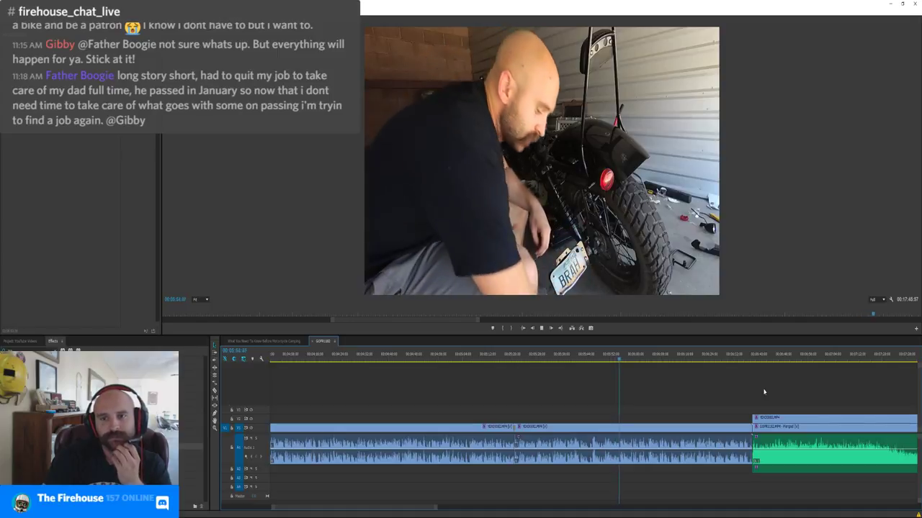
pyautogui.press('-')
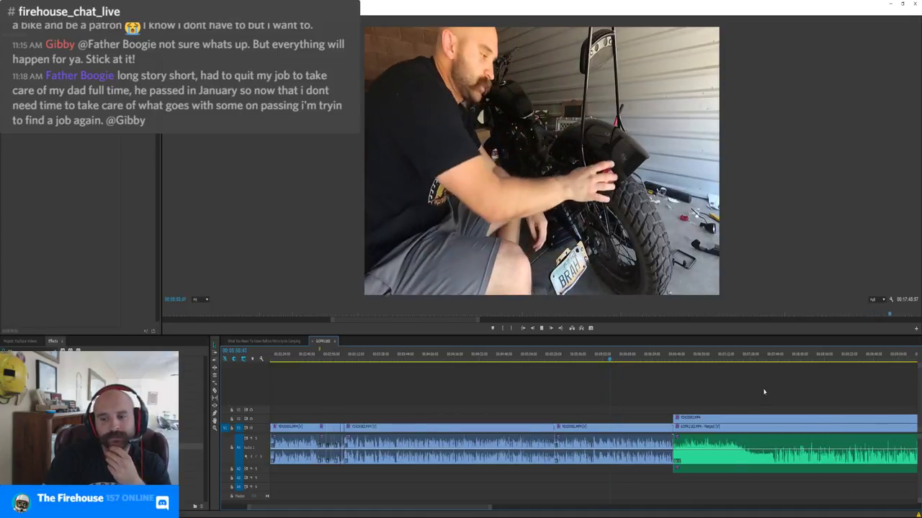
pyautogui.press('=')
pyautogui.press('=')
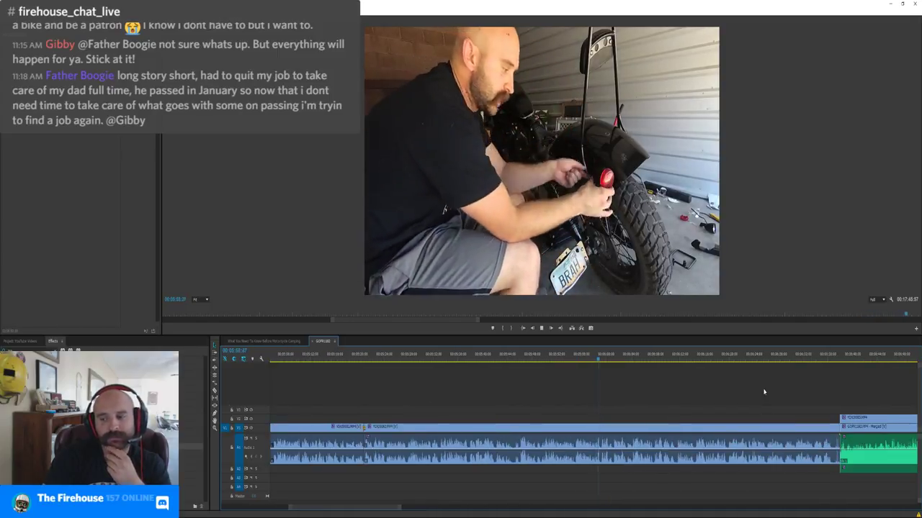
pyautogui.press('=')
pyautogui.press('-')
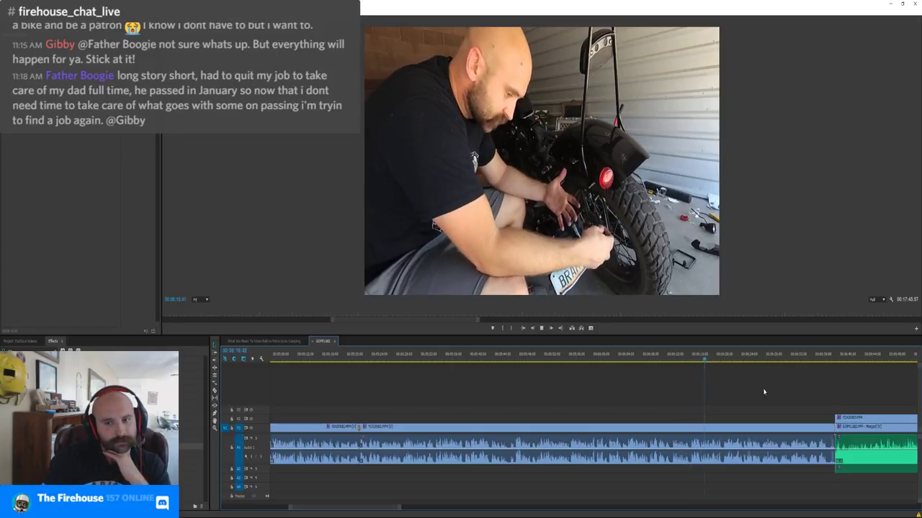
pyautogui.press('-')
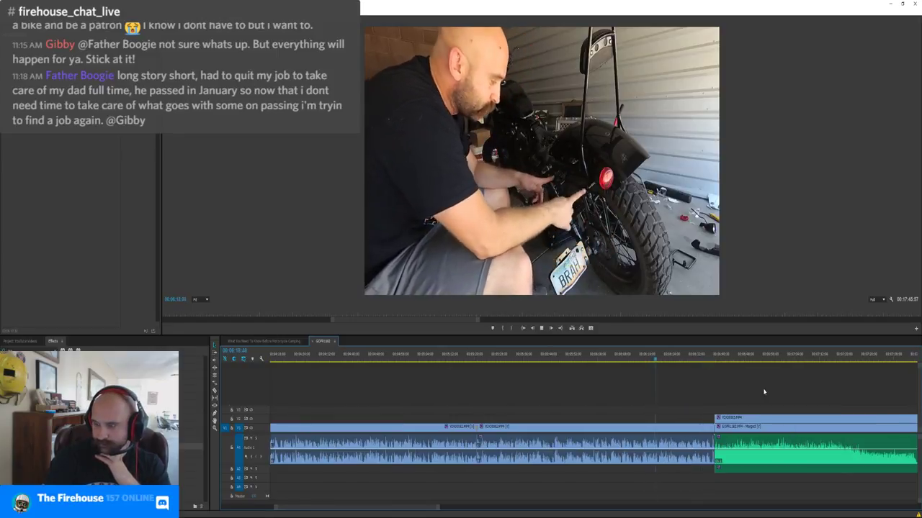
pyautogui.press('-')
pyautogui.press('-')
pyautogui.press('-')
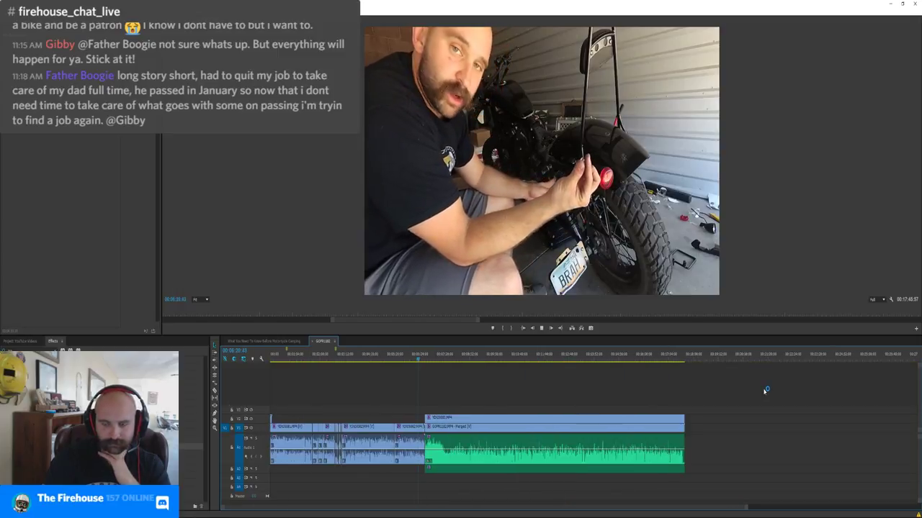
pyautogui.press('=')
pyautogui.press('=')
pyautogui.press('=')
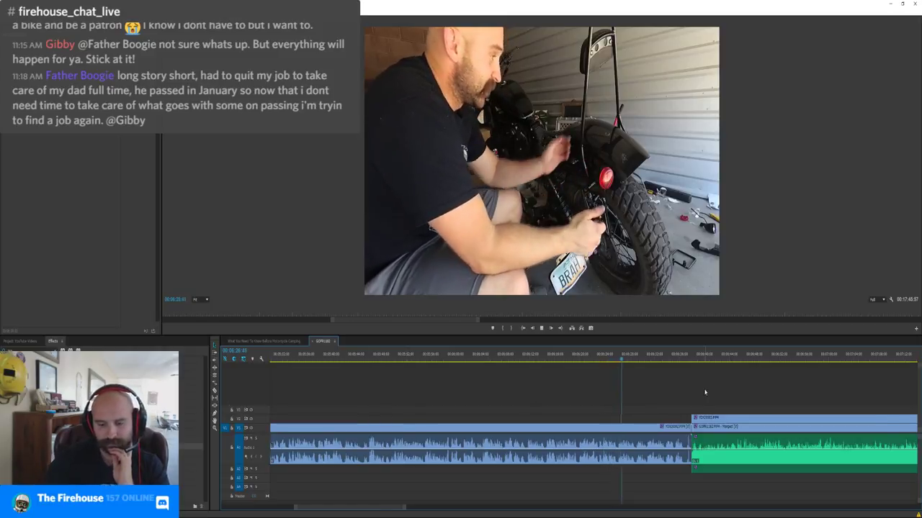
pyautogui.press('=')
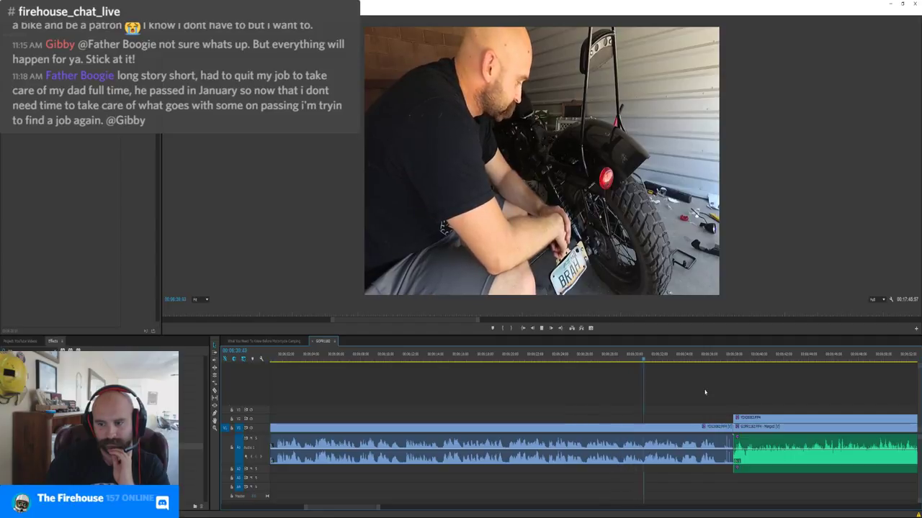
pyautogui.press('-')
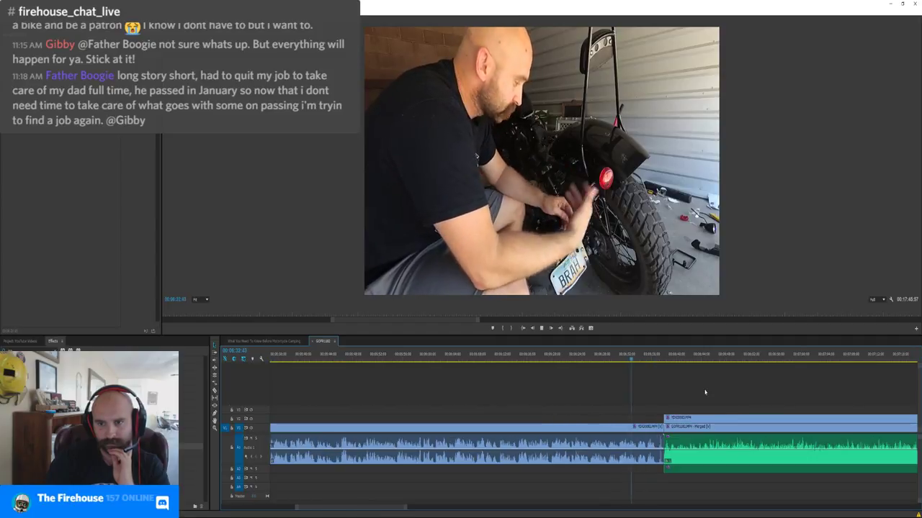
pyautogui.press('=')
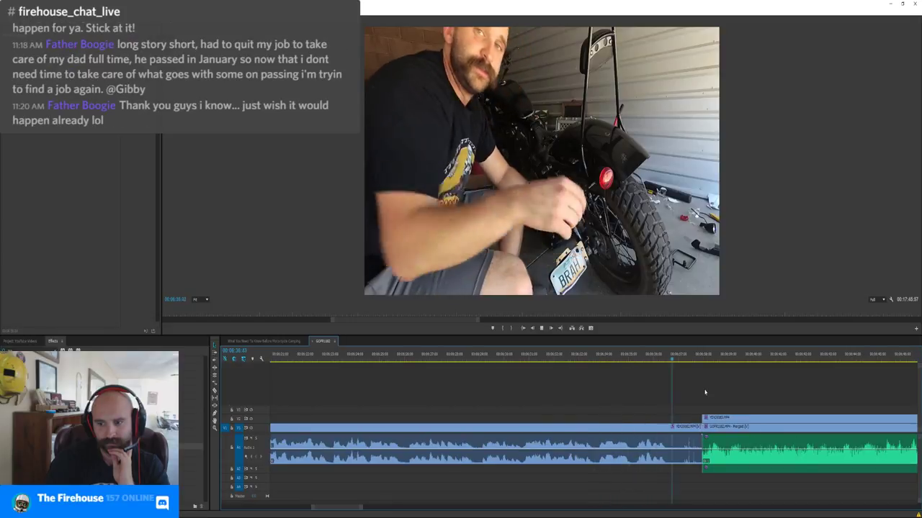
# Step: Split the garage clip at the cut point, delete the leftover and close the gap before the riding clip
pyautogui.click(657, 358)
pyautogui.press('space')
pyautogui.hotkey('ctrl', 'k')
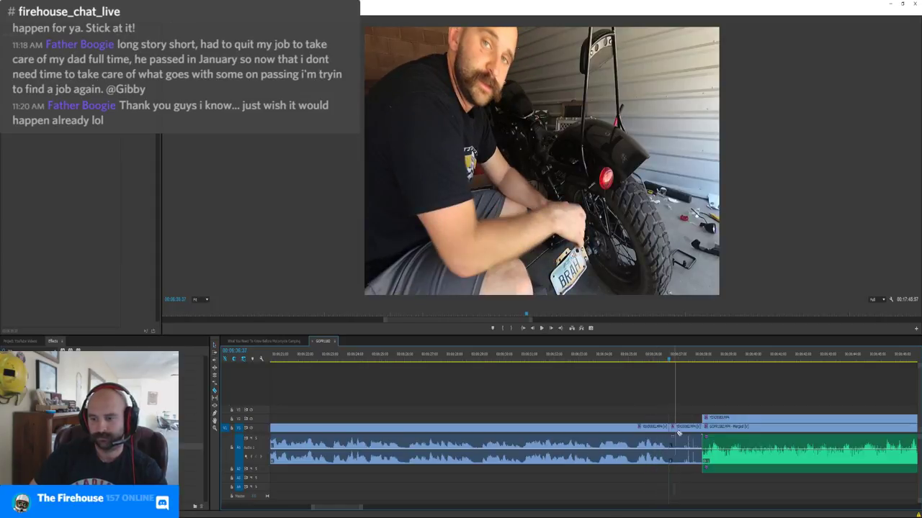
pyautogui.click(680, 433)
pyautogui.press('Delete')
pyautogui.click(684, 443)
pyautogui.press('Delete')
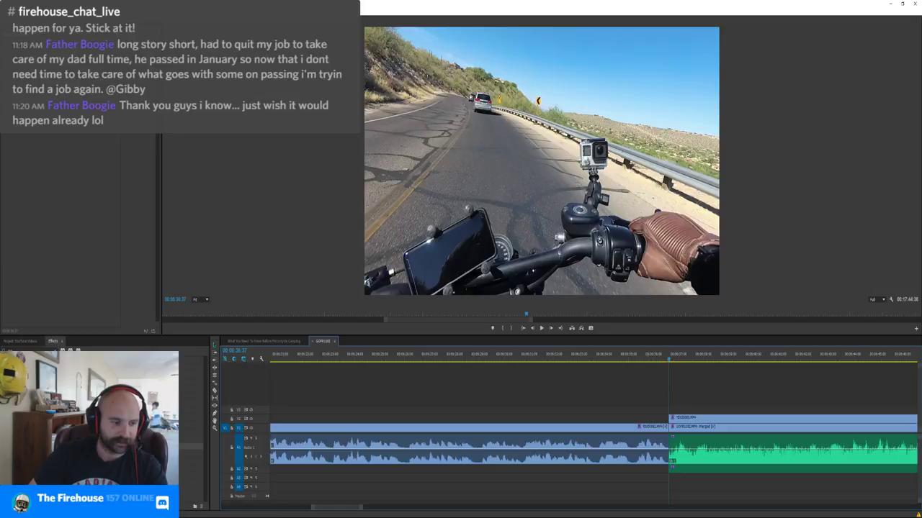
# Step: Add a Constant Power crossfade on the audio edits and a Cross Dissolve on the video edit
pyautogui.moveTo(86, 432); pyautogui.dragTo(671, 448)
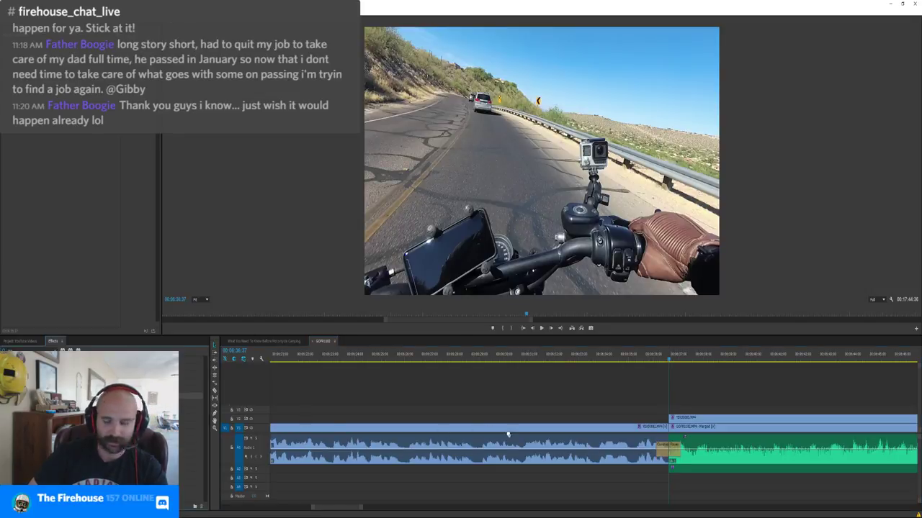
pyautogui.click(660, 382)
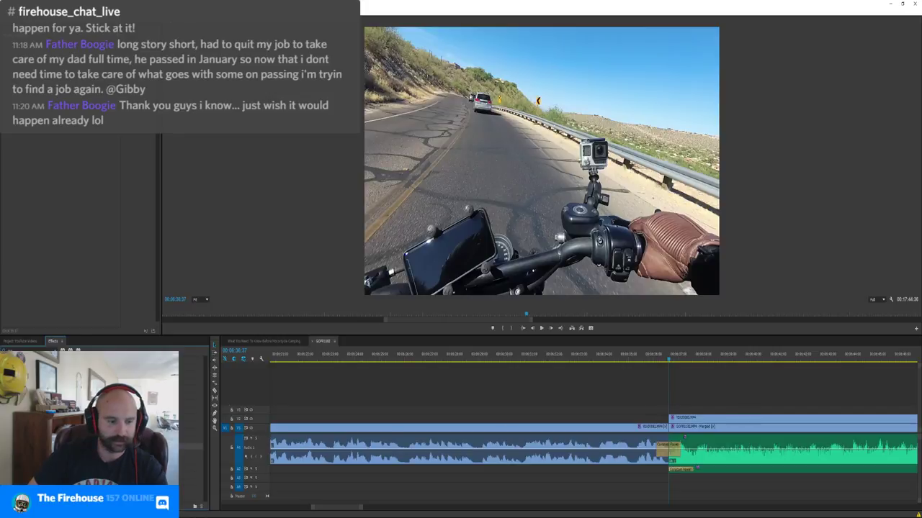
pyautogui.hotkey('ctrl', 'd')
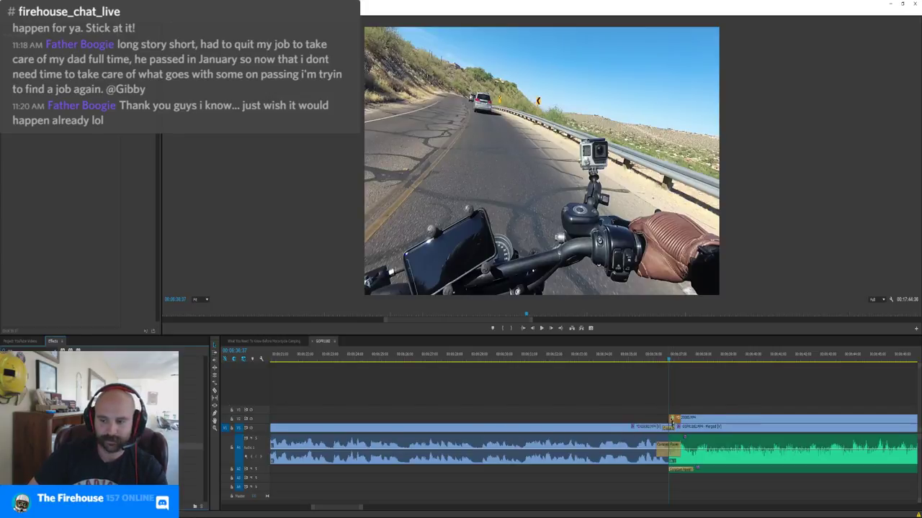
pyautogui.press('space')
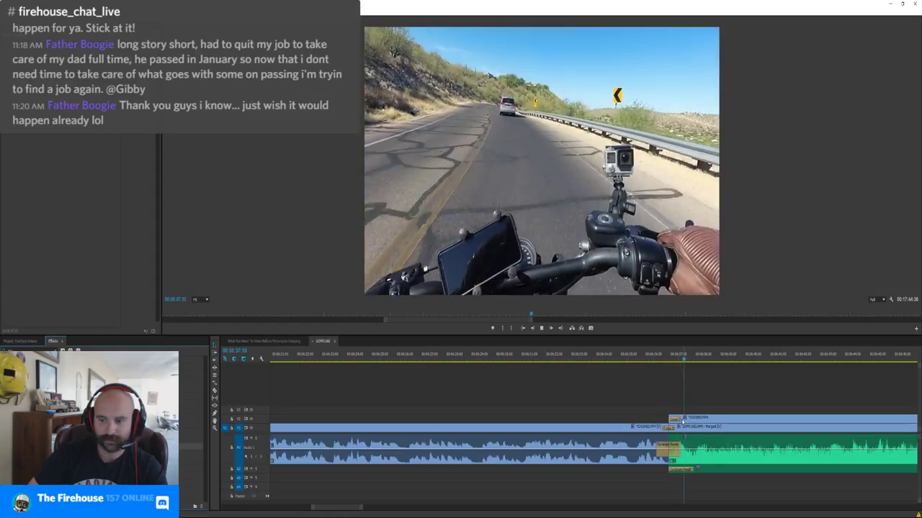
# Step: Adjust the garage-to-riding edit point and lengthen the dissolve and audio crossfade
pyautogui.moveTo(670, 428); pyautogui.dragTo(672, 420)
pyautogui.click(662, 360)
pyautogui.press('space')
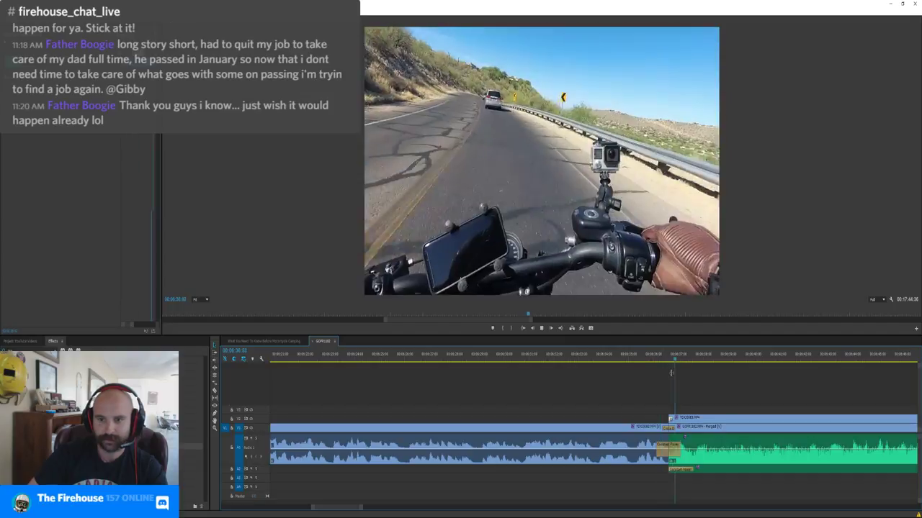
pyautogui.moveTo(670, 427); pyautogui.dragTo(668, 428)
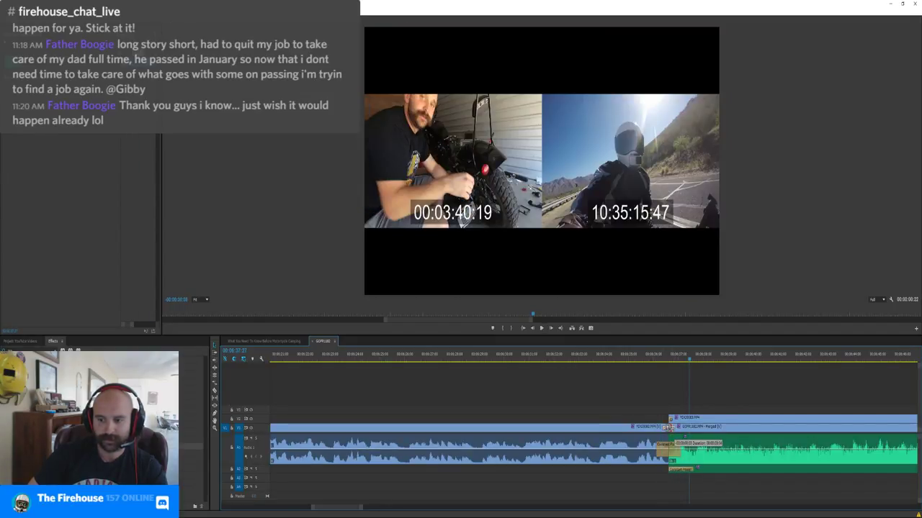
pyautogui.press('space')
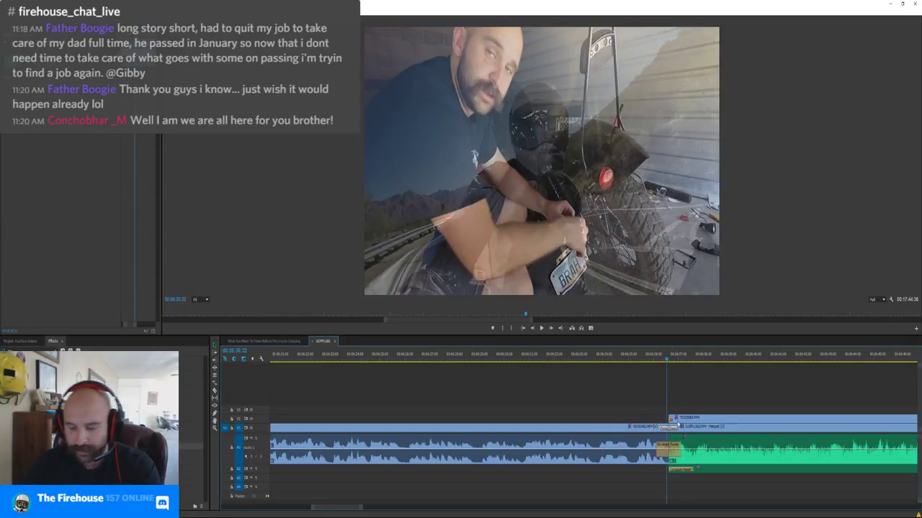
pyautogui.moveTo(680, 427); pyautogui.dragTo(681, 430)
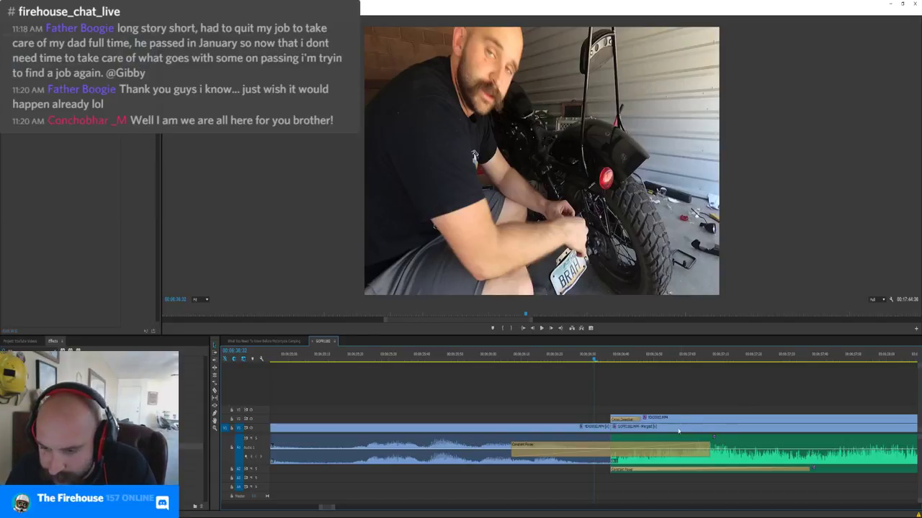
# Step: Split off a short piece after the transition, re-enable it and move it back onto the main video track
pyautogui.click(681, 429)
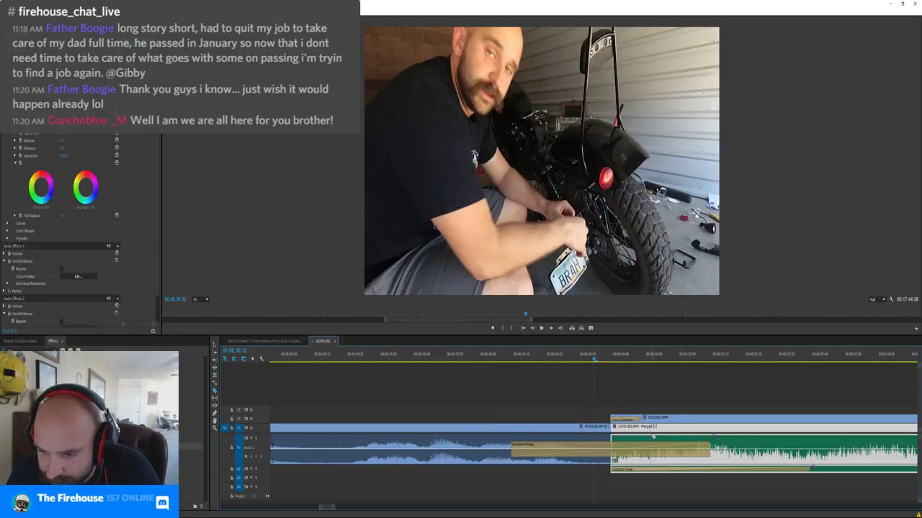
pyautogui.click(653, 436)
pyautogui.rightClick(646, 430)
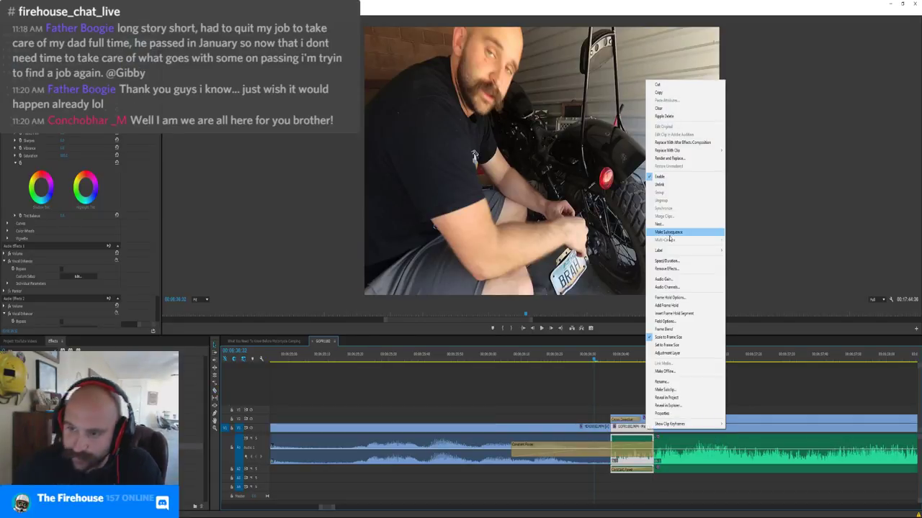
pyautogui.click(684, 185)
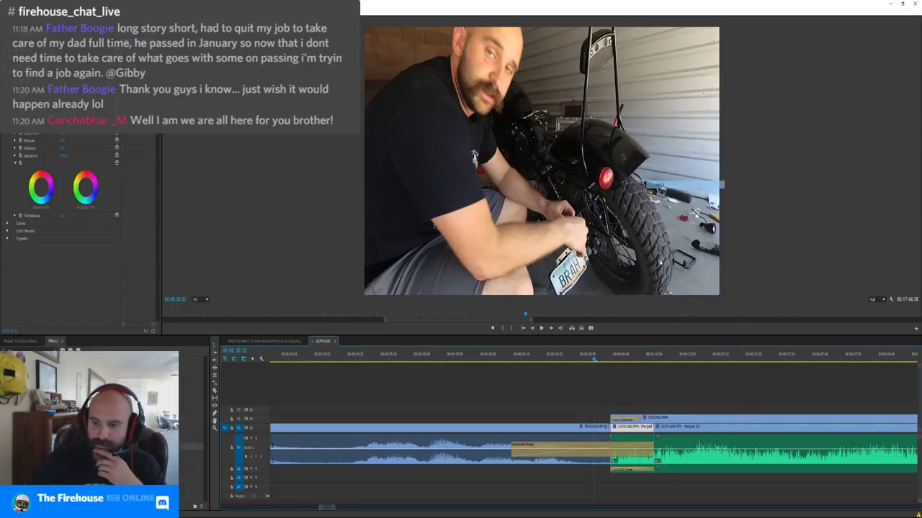
pyautogui.rightClick(638, 428)
pyautogui.click(658, 205)
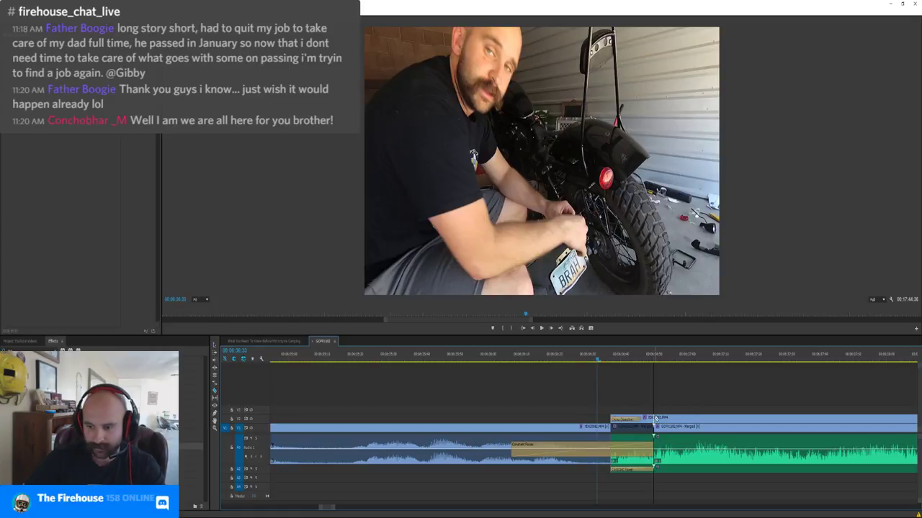
pyautogui.click(651, 426)
pyautogui.moveTo(650, 427); pyautogui.dragTo(651, 428)
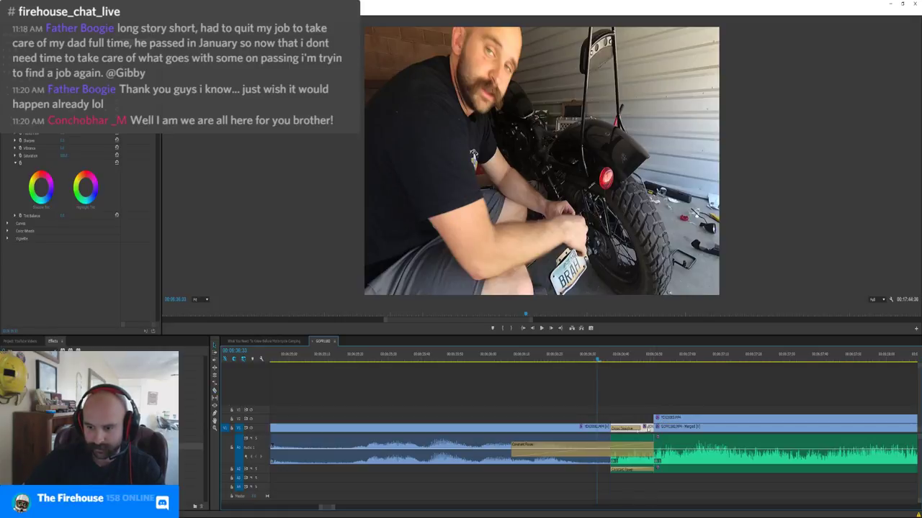
pyautogui.click(629, 429)
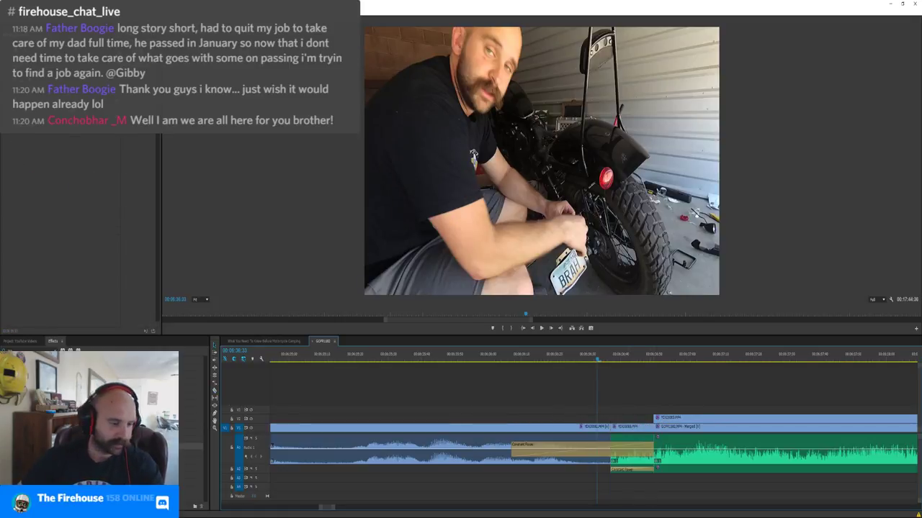
pyautogui.click(608, 428)
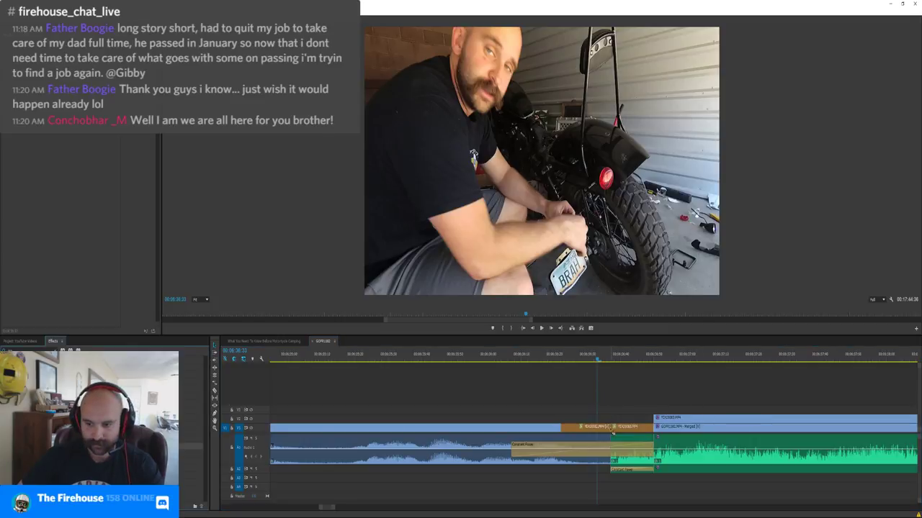
# Step: Trim the cut slightly later and toggle Enable on the V2 overlay clip to show the rider-facing angle
pyautogui.click(516, 369)
pyautogui.press('space')
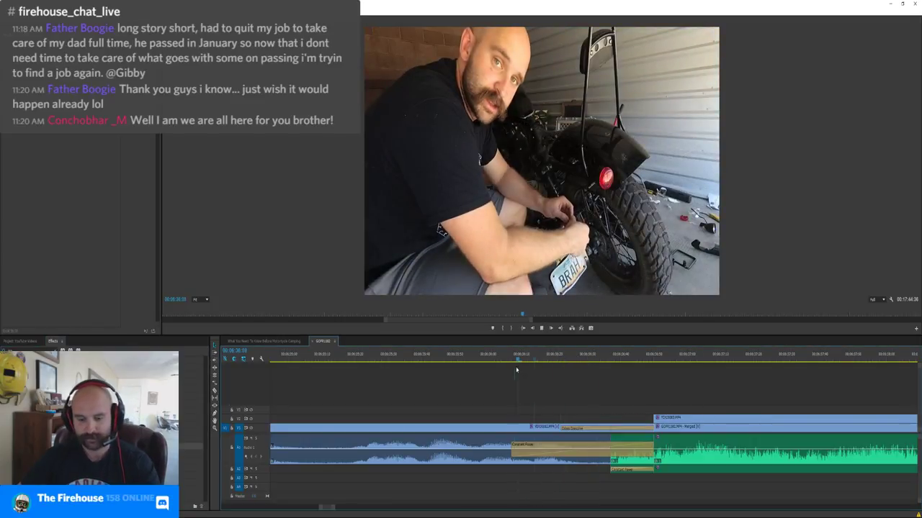
pyautogui.press('-')
pyautogui.press('-')
pyautogui.press('-')
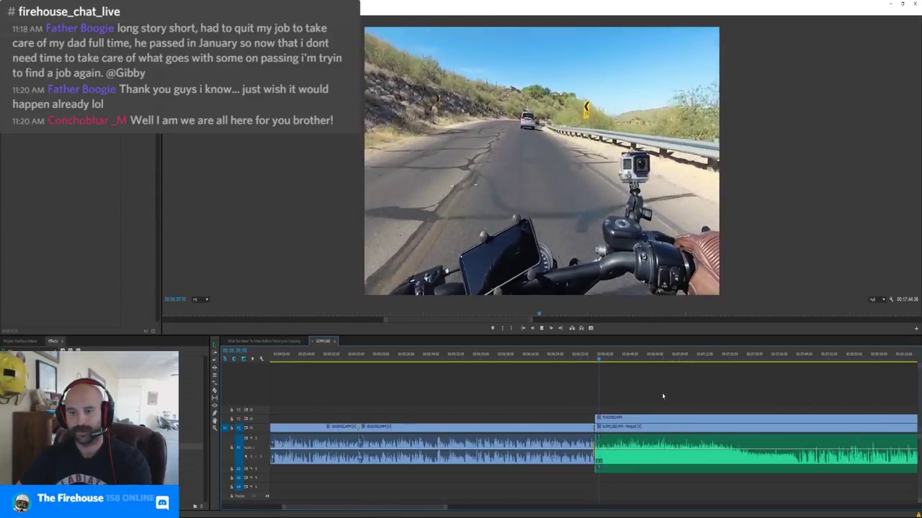
pyautogui.press('=')
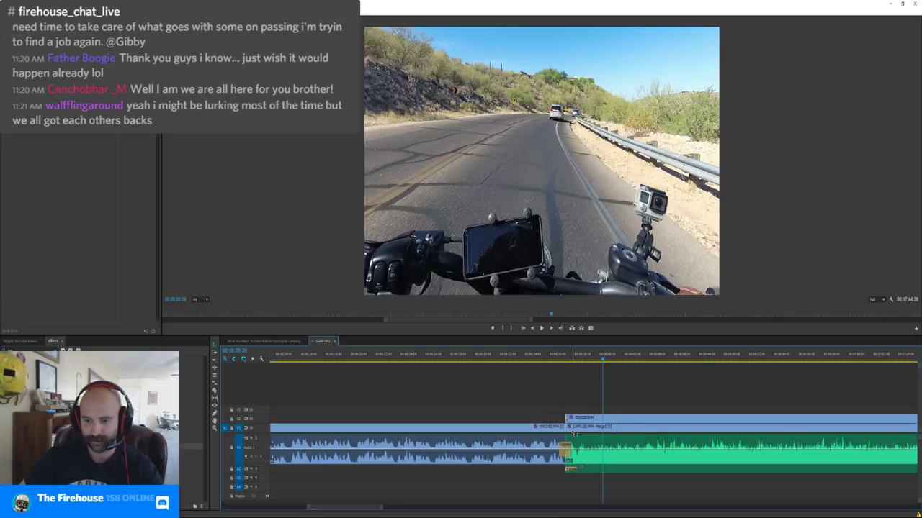
pyautogui.moveTo(574, 427); pyautogui.dragTo(578, 431)
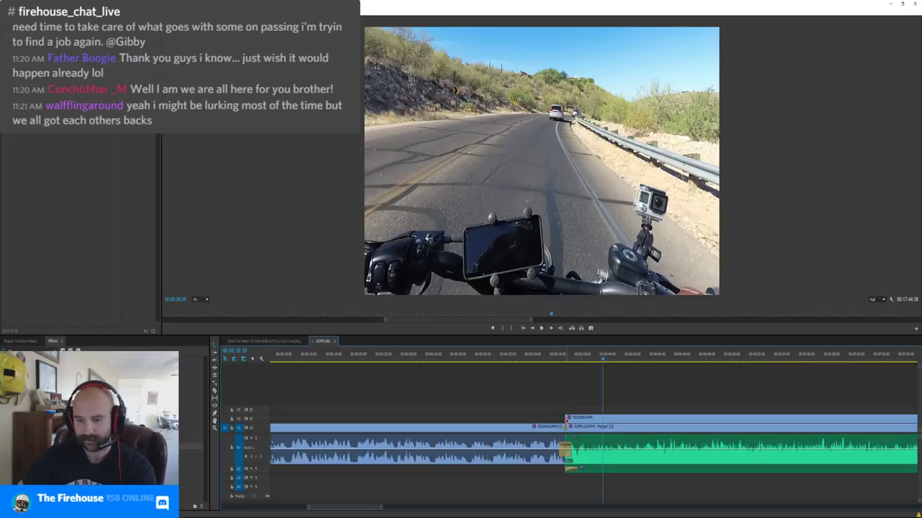
pyautogui.click(571, 419)
pyautogui.rightClick(576, 420)
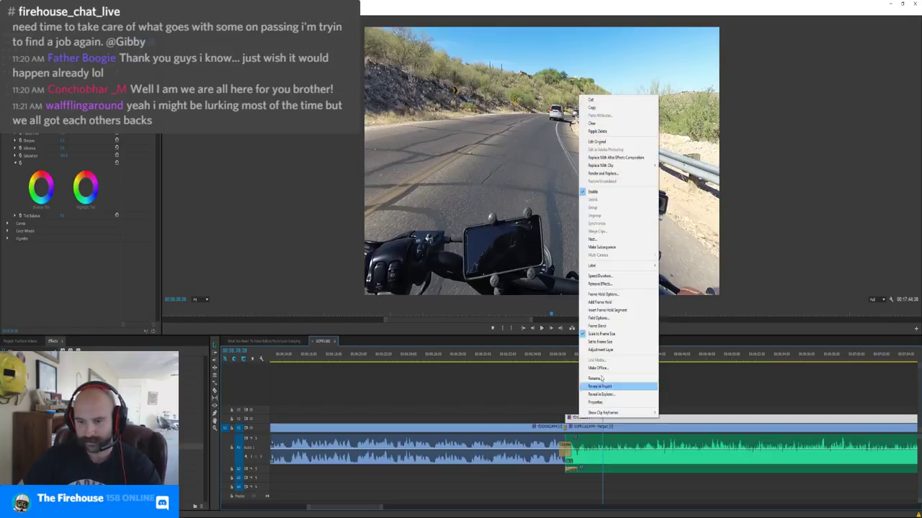
pyautogui.click(617, 194)
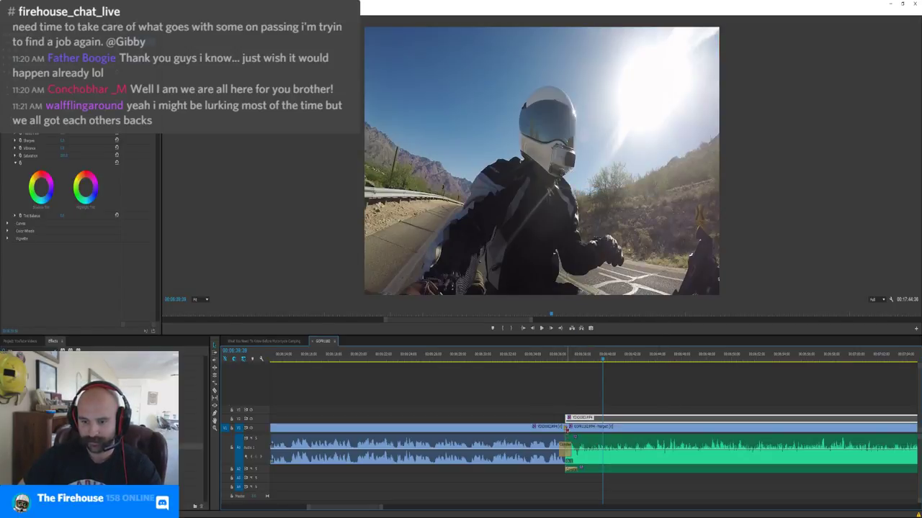
pyautogui.press('=')
pyautogui.press('=')
pyautogui.press('=')
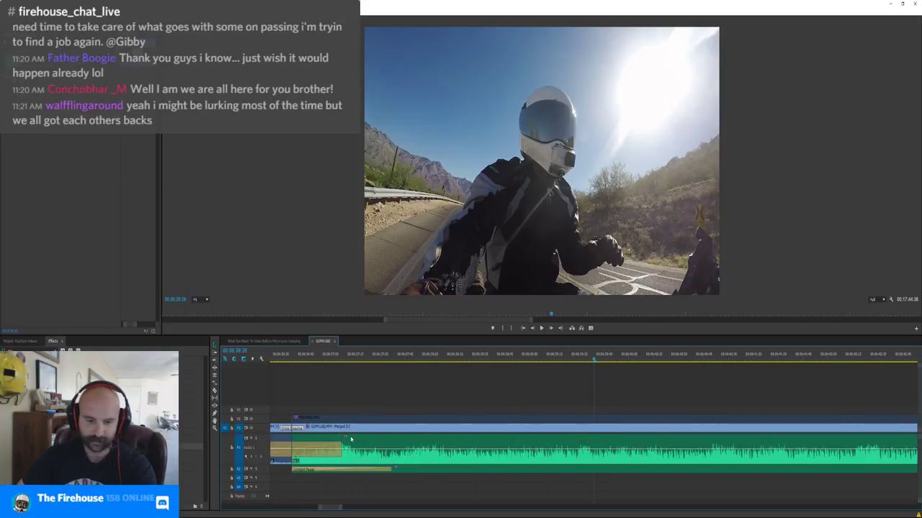
pyautogui.press('-')
pyautogui.press('-')
pyautogui.press('-')
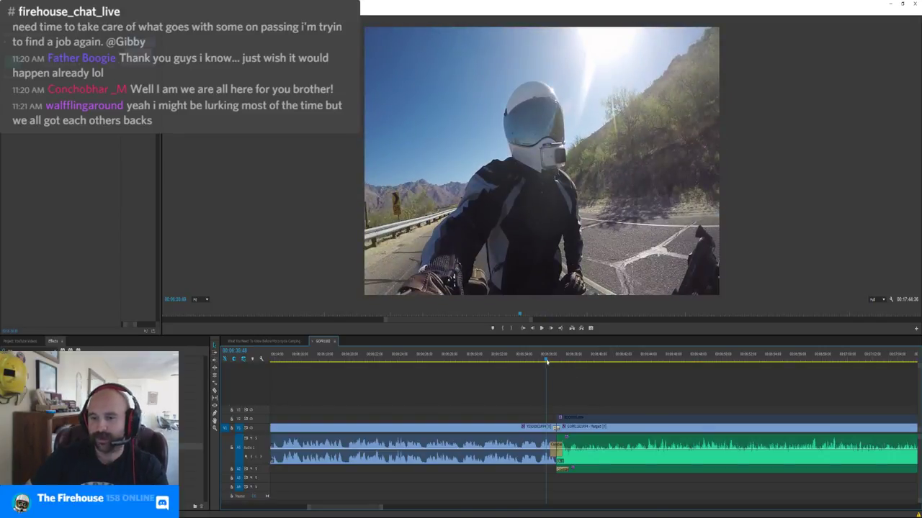
pyautogui.moveTo(546, 360); pyautogui.dragTo(550, 364)
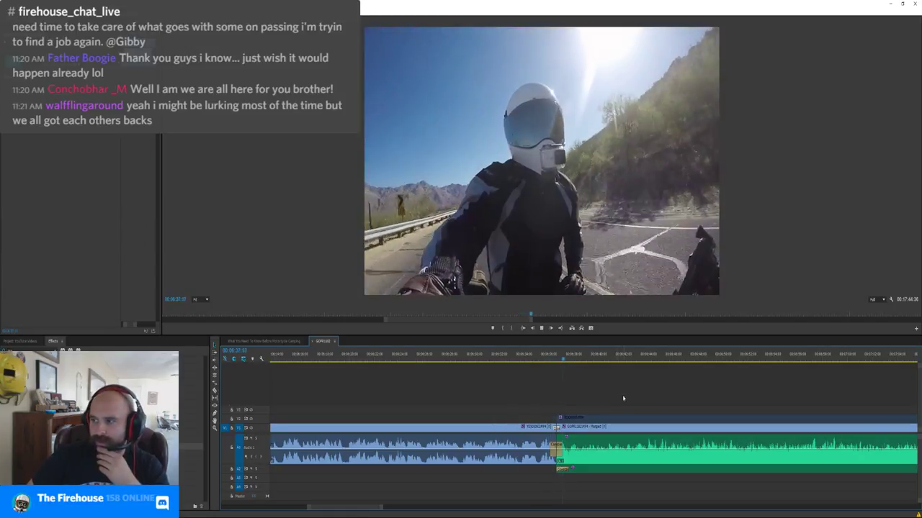
pyautogui.press('-')
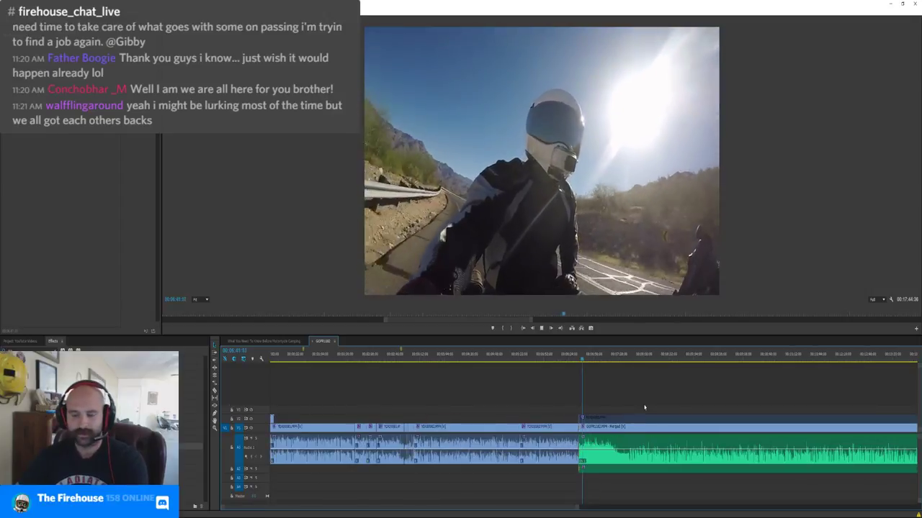
pyautogui.press('-')
pyautogui.press('=')
pyautogui.press('-')
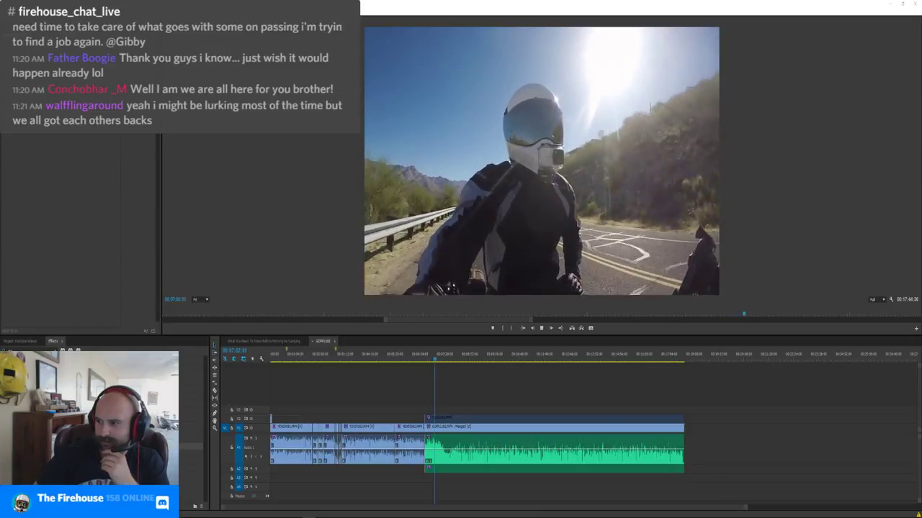
pyautogui.press('=')
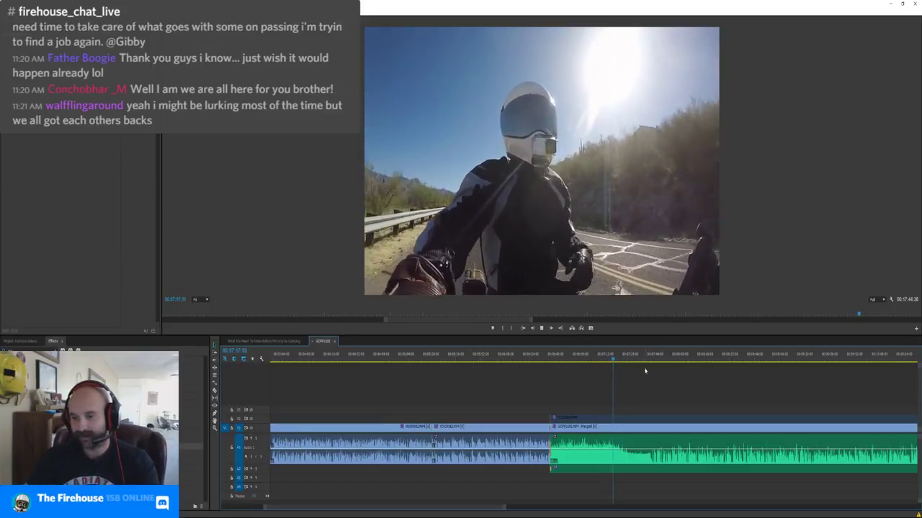
pyautogui.hotkey('alt', 'Tab')
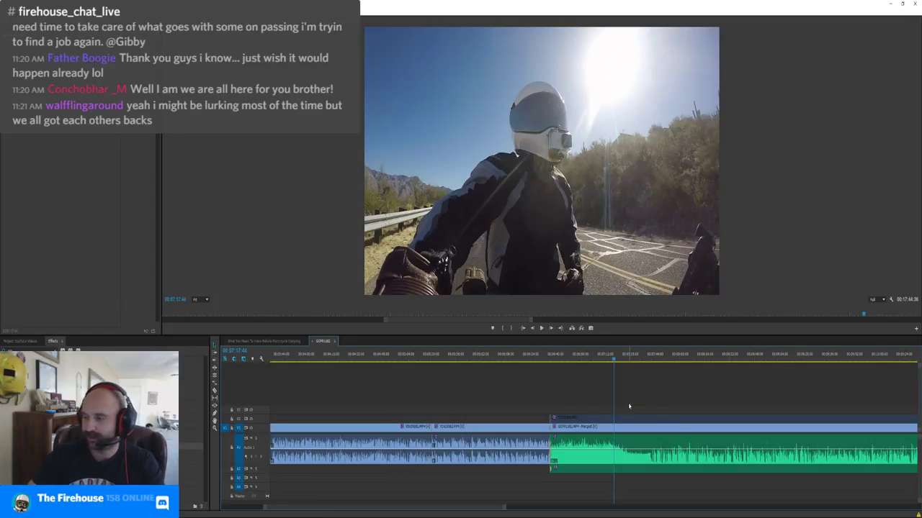
pyautogui.press('space')
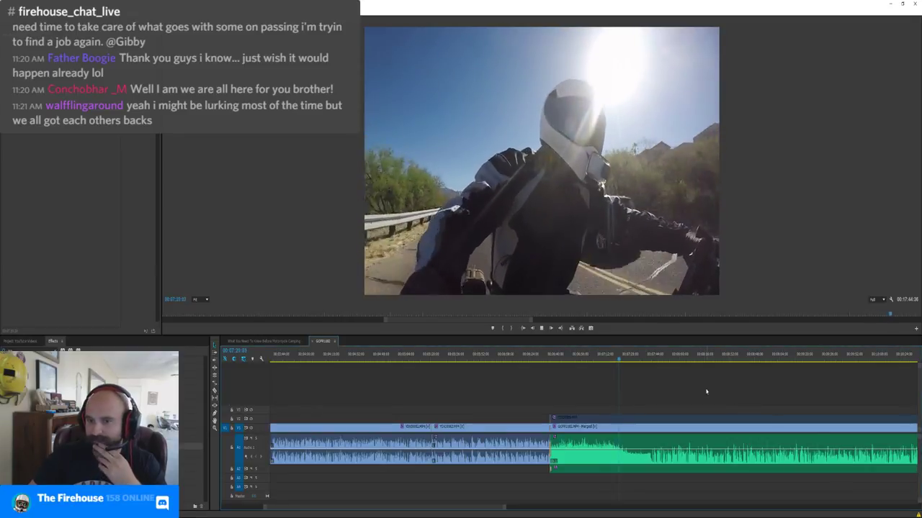
# Step: Split the green rider clip at the playhead and ripple-delete the footage up to a later point
pyautogui.press('space')
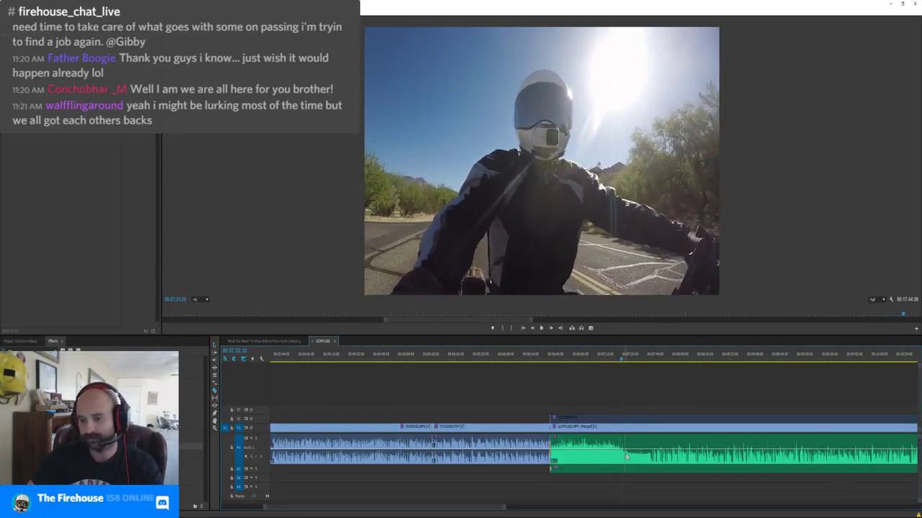
pyautogui.click(625, 455)
pyautogui.click(650, 361)
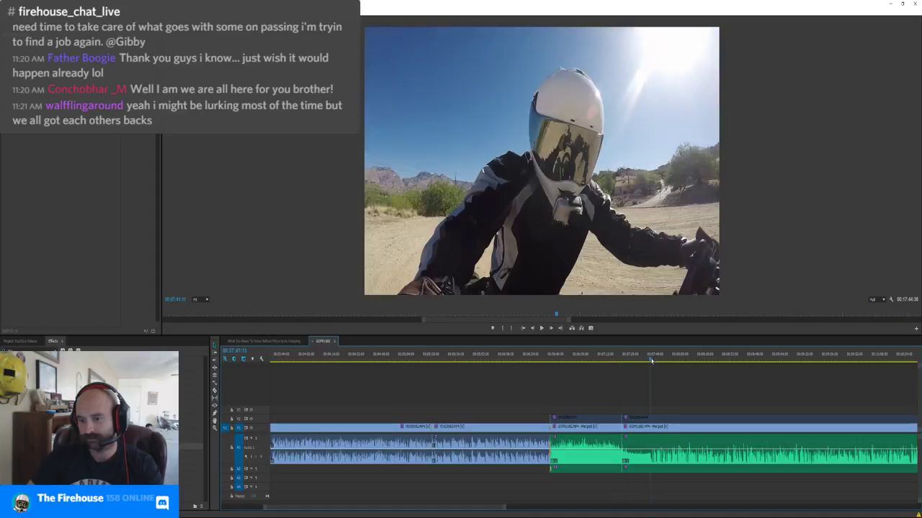
pyautogui.press('space')
pyautogui.press('=')
pyautogui.press('=')
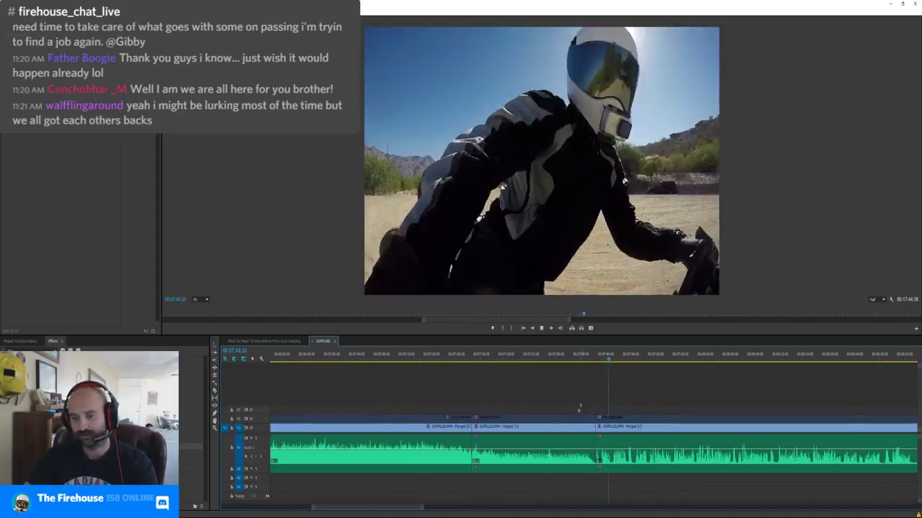
pyautogui.press('q')
# Step: Play back the tightened cut and inspect the middle green clip's effects
pyautogui.press('space')
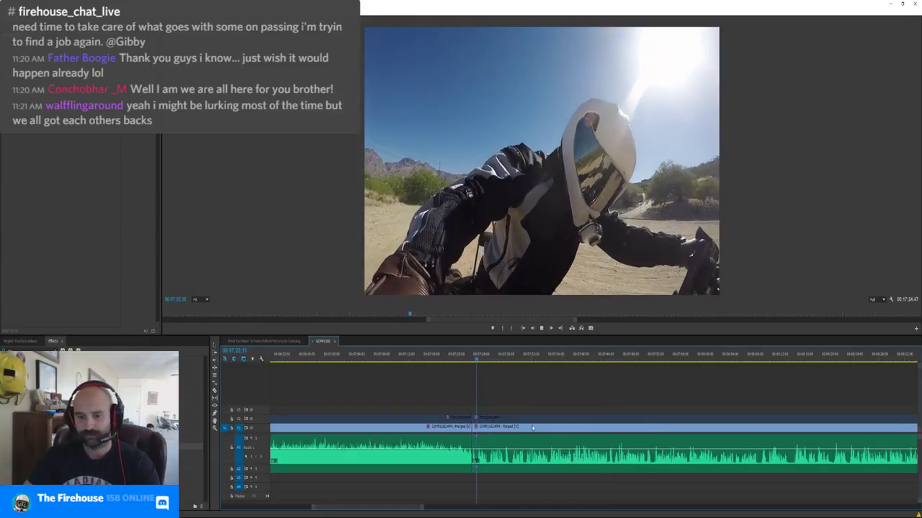
pyautogui.press('=')
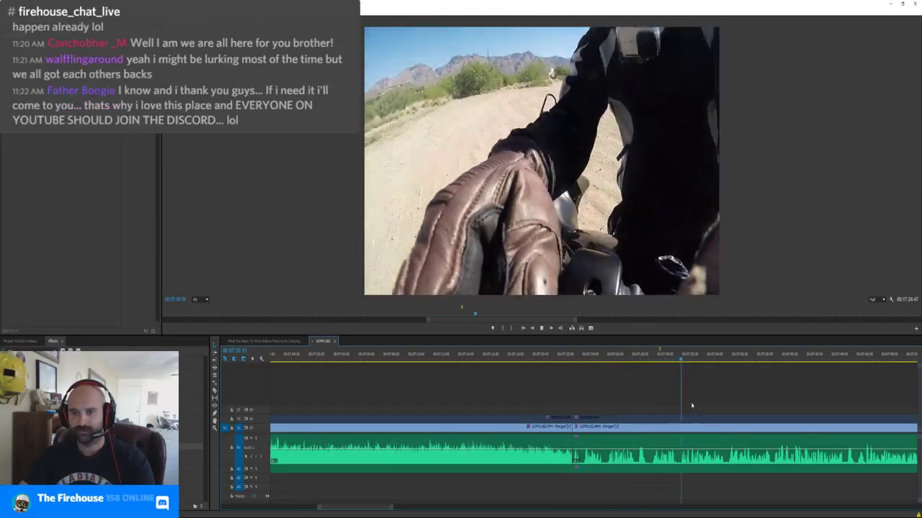
pyautogui.scroll(-3, 511, 459)
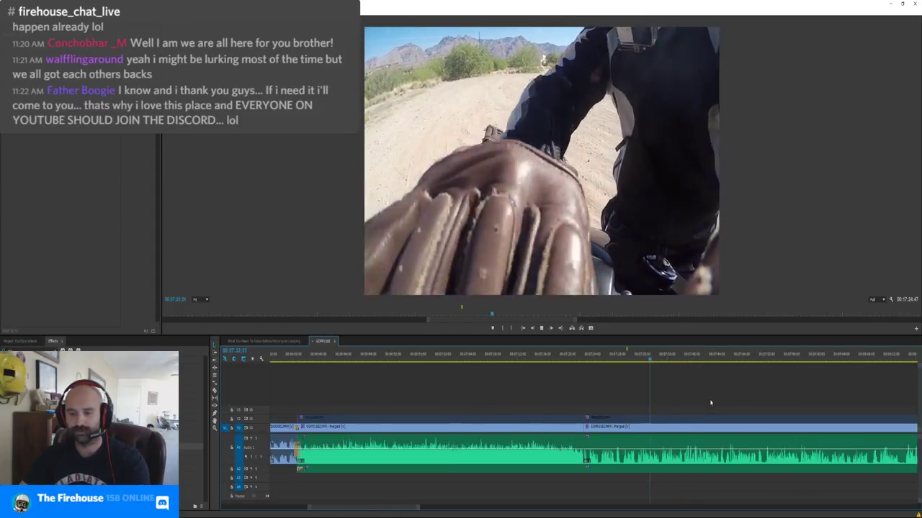
pyautogui.press('space')
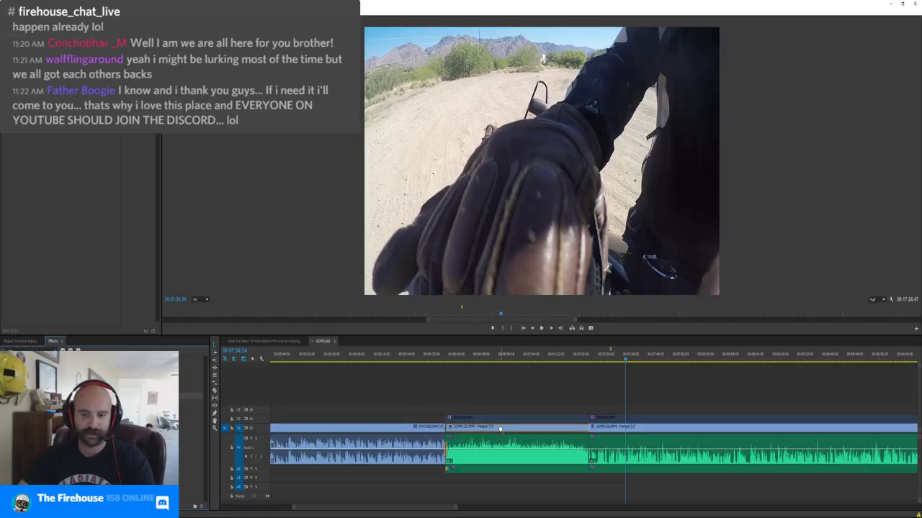
pyautogui.click(517, 446)
pyautogui.click(660, 392)
pyautogui.click(562, 432)
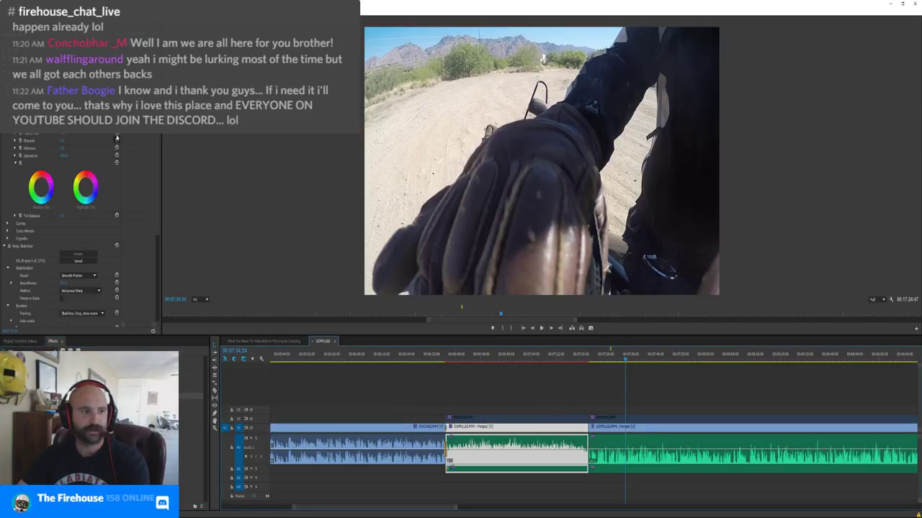
pyautogui.scroll(-5, 79, 231)
pyautogui.click(640, 404)
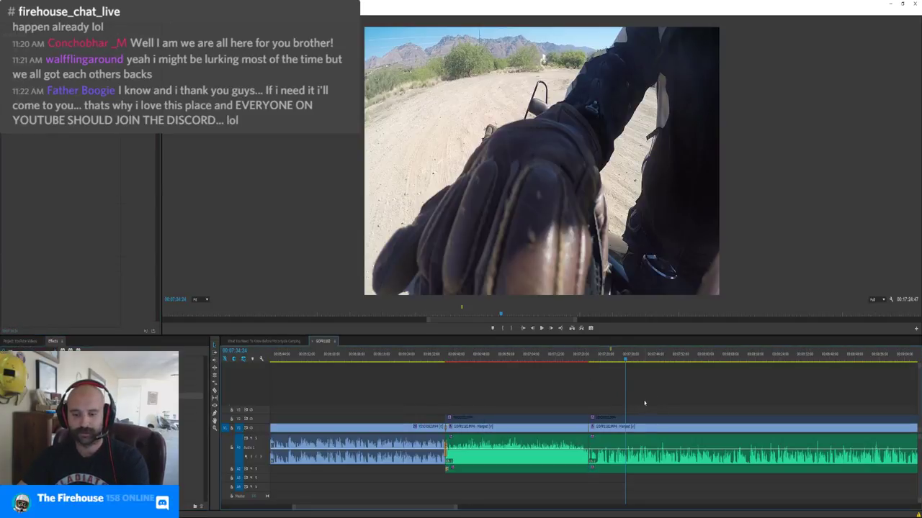
pyautogui.press('-')
pyautogui.press('-')
pyautogui.press('-')
pyautogui.press('space')
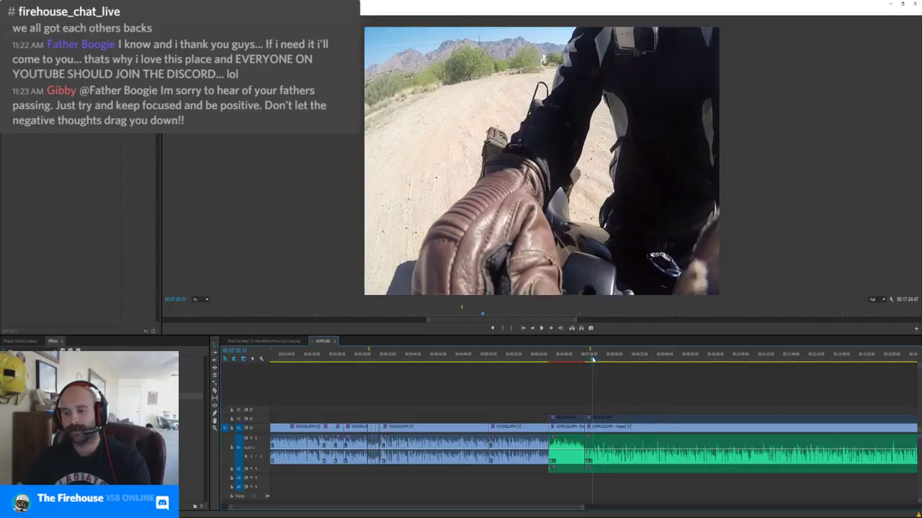
# Step: Split all tracks at the playhead and toggle the new overlay piece's Enable state
pyautogui.press('=')
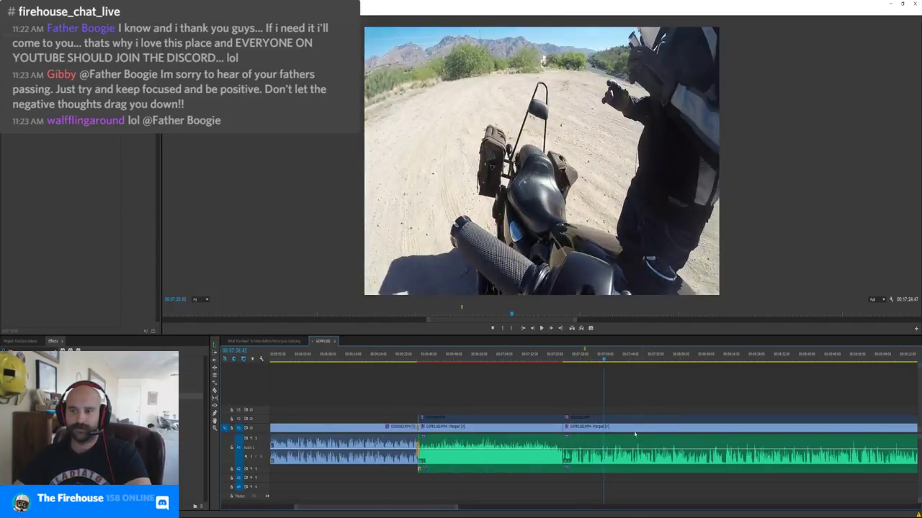
pyautogui.hotkey('ctrl', 'v')
pyautogui.rightClick(627, 424)
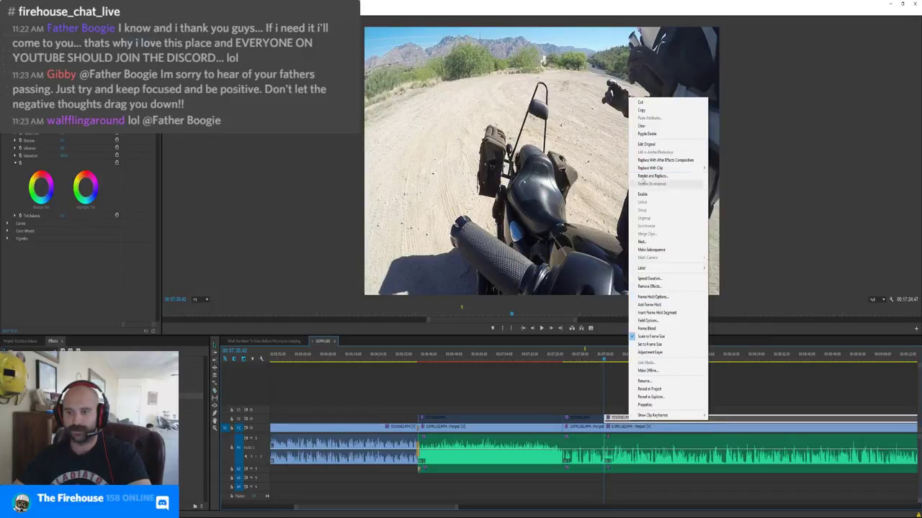
pyautogui.click(652, 195)
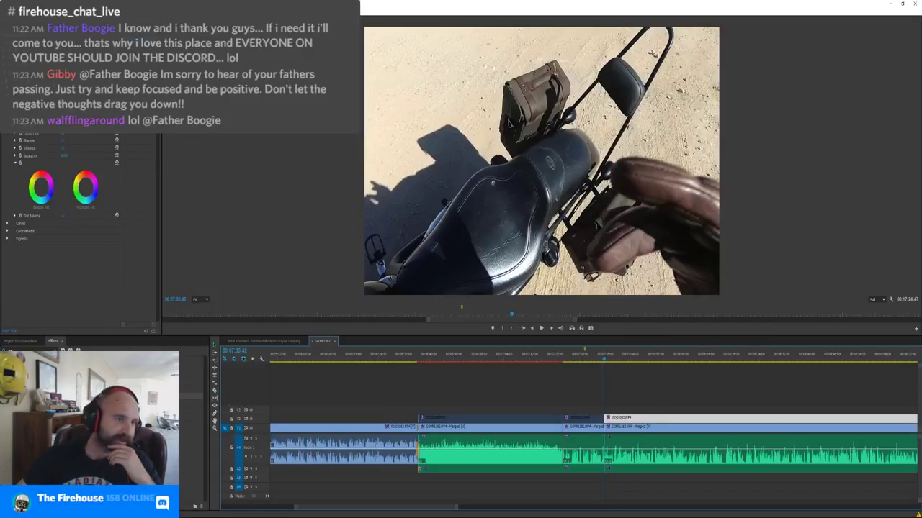
pyautogui.click(697, 388)
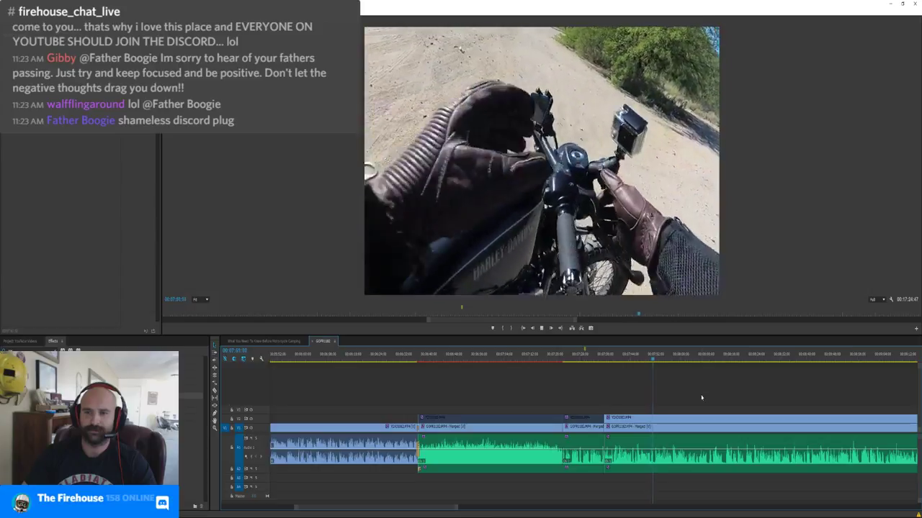
# Step: Cut the clips at a later point and disable the split-off piece
pyautogui.click(654, 442)
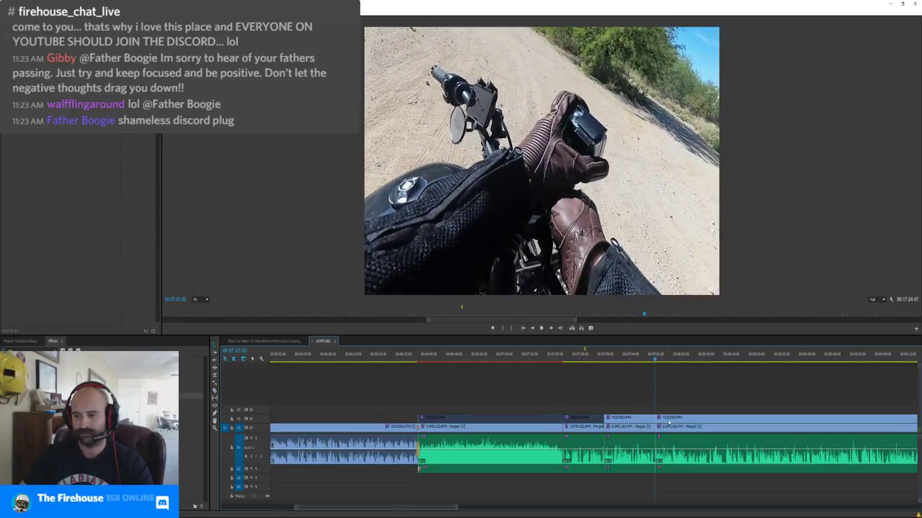
pyautogui.rightClick(668, 421)
pyautogui.click(740, 192)
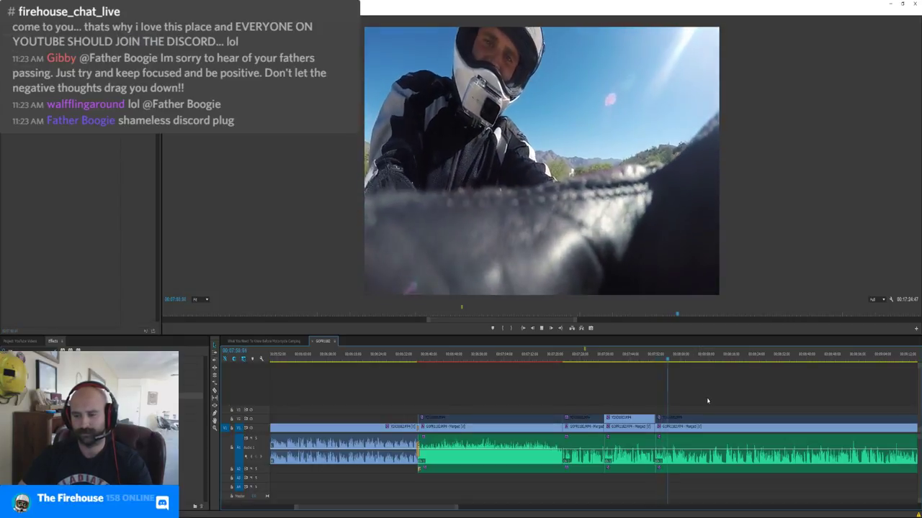
pyautogui.press('-')
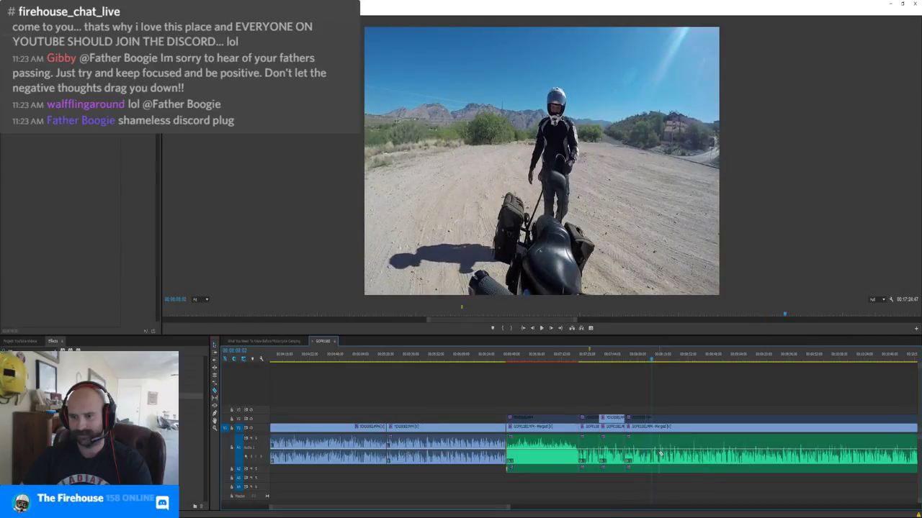
# Step: Make a third cut with Ctrl+K and toggle Enable on the clip after it
pyautogui.hotkey('ctrl', 'k')
pyautogui.click(681, 425)
pyautogui.rightClick(681, 424)
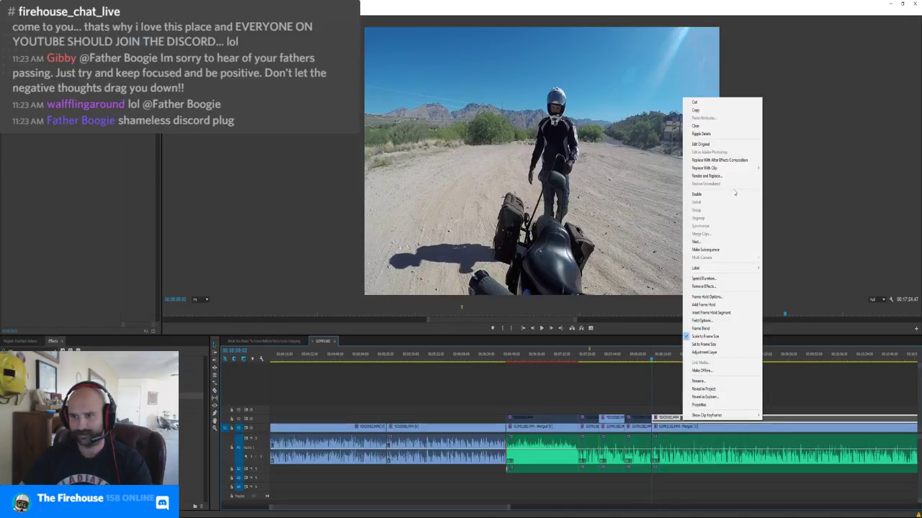
pyautogui.click(691, 195)
pyautogui.click(697, 379)
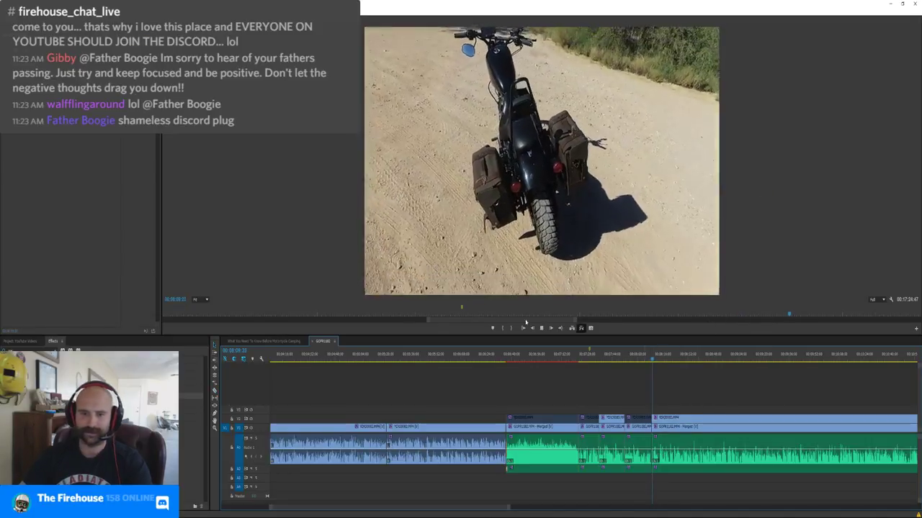
pyautogui.click(21, 342)
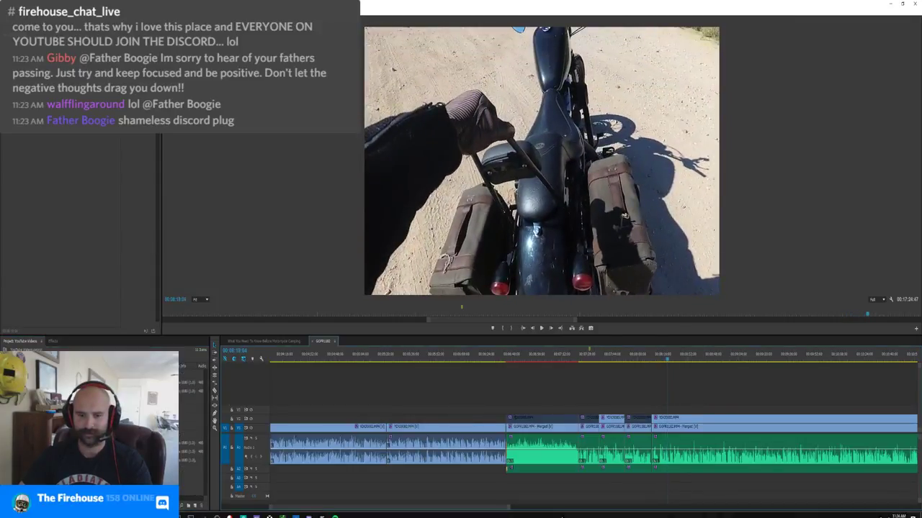
# Step: Razor the V2 overlay clip and uncheck Enable so it no longer shows
pyautogui.click(668, 439)
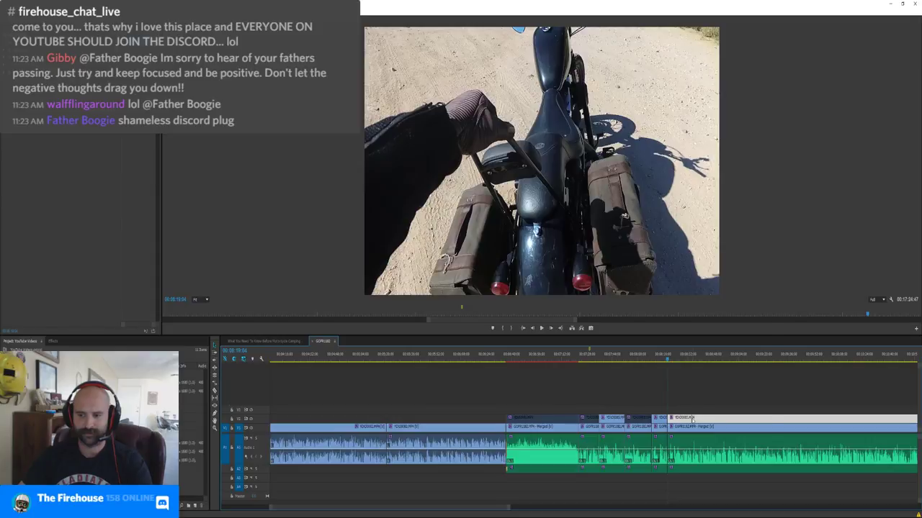
pyautogui.rightClick(693, 417)
pyautogui.click(672, 403)
pyautogui.rightClick(693, 418)
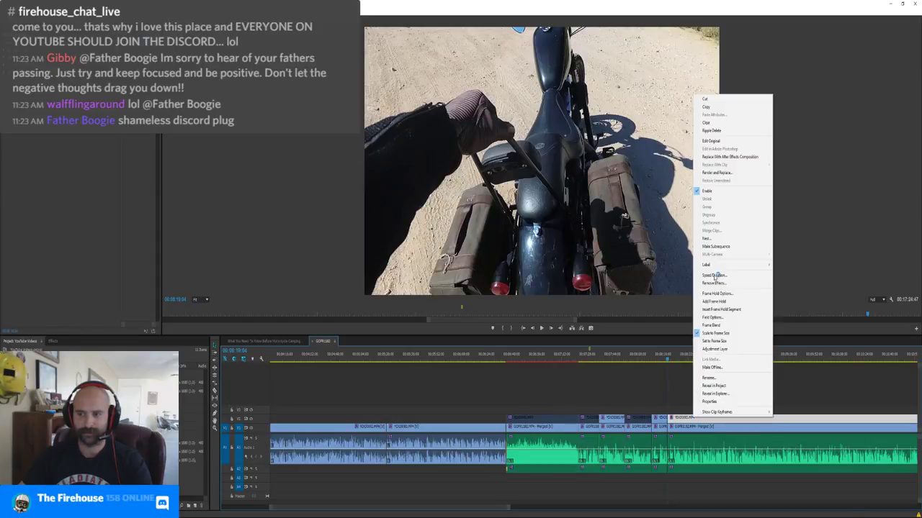
pyautogui.click(731, 196)
# Step: Place the eleven bike photos from the Project panel onto V3 at the playhead
pyautogui.press('space')
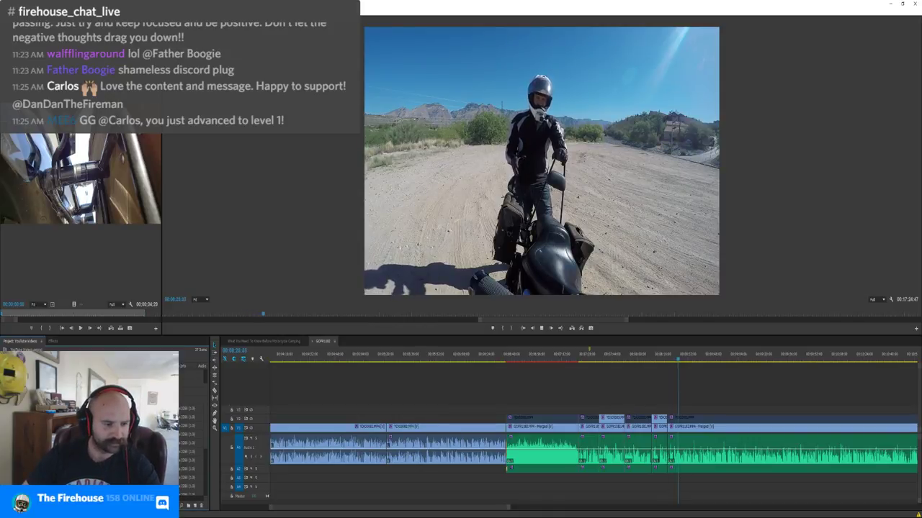
pyautogui.keyDown('shift'); pyautogui.click(190, 493); pyautogui.keyUp('shift')
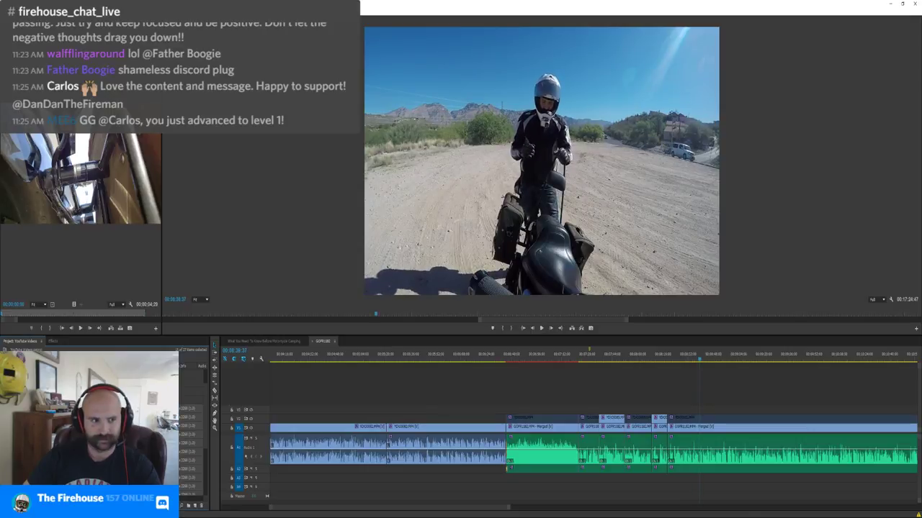
pyautogui.hotkey('ctrl', 'v')
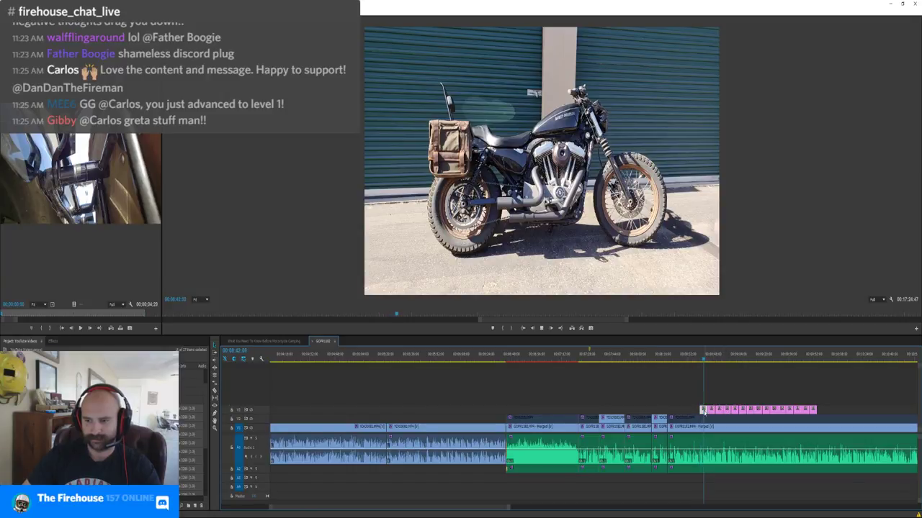
# Step: Review the first bike photo and apply Paste Attributes to it
pyautogui.doubleClick(705, 411)
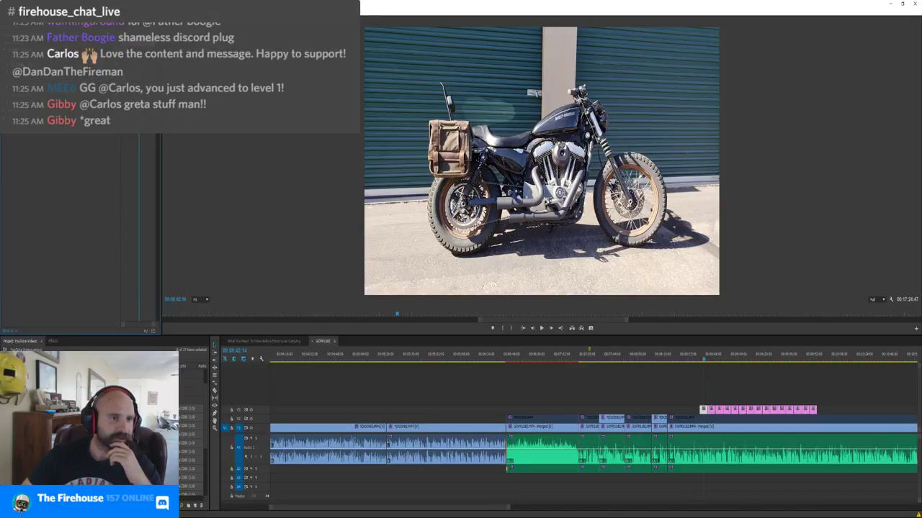
pyautogui.press('Up')
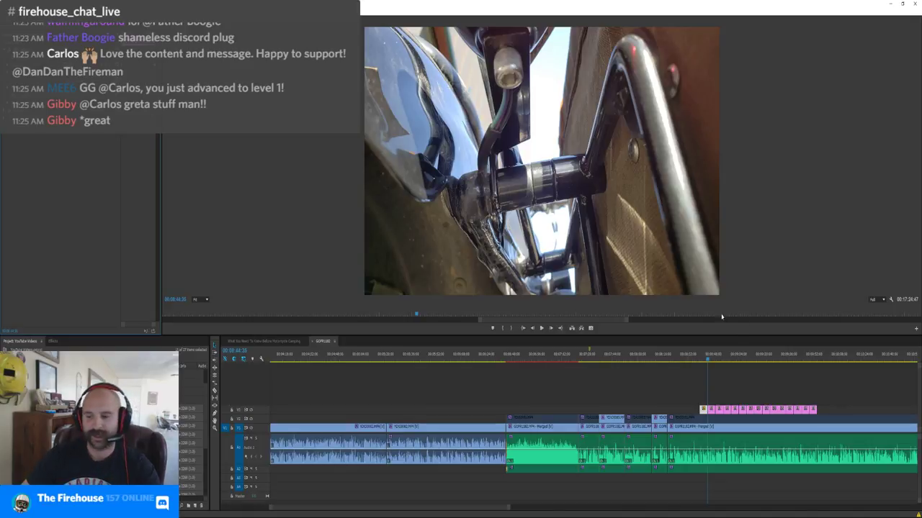
pyautogui.moveTo(709, 365); pyautogui.dragTo(702, 365)
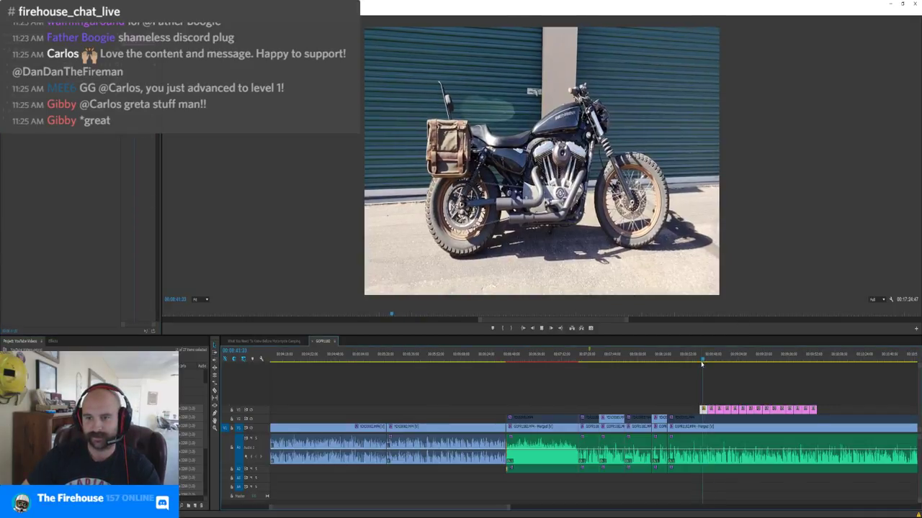
pyautogui.press('space')
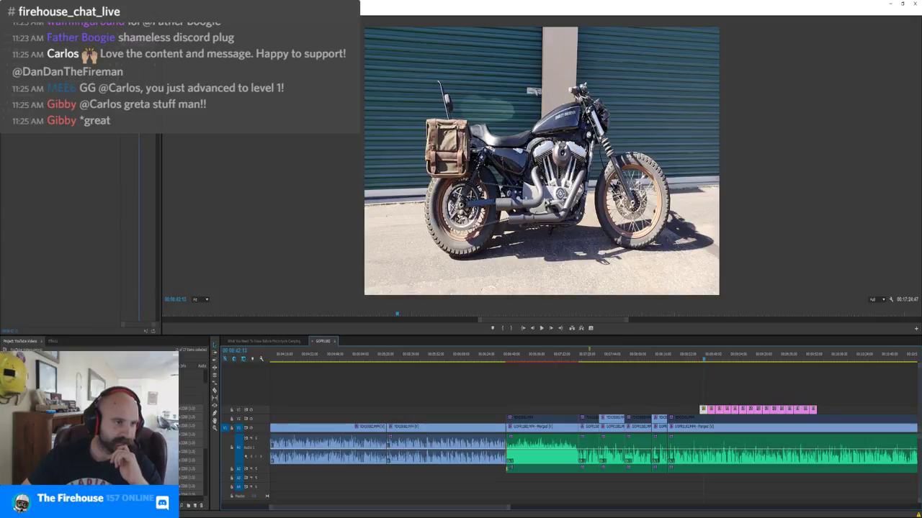
pyautogui.hotkey('shift', '7')
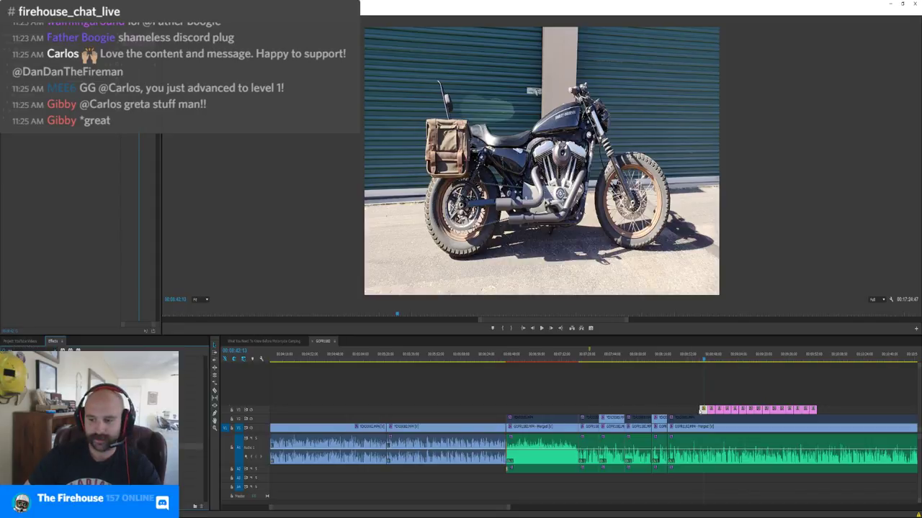
pyautogui.rightClick(713, 412)
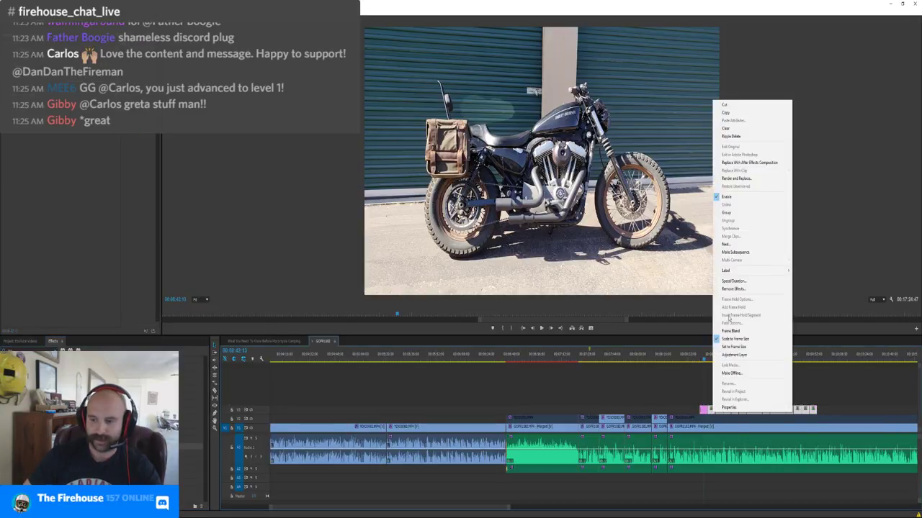
pyautogui.click(702, 410)
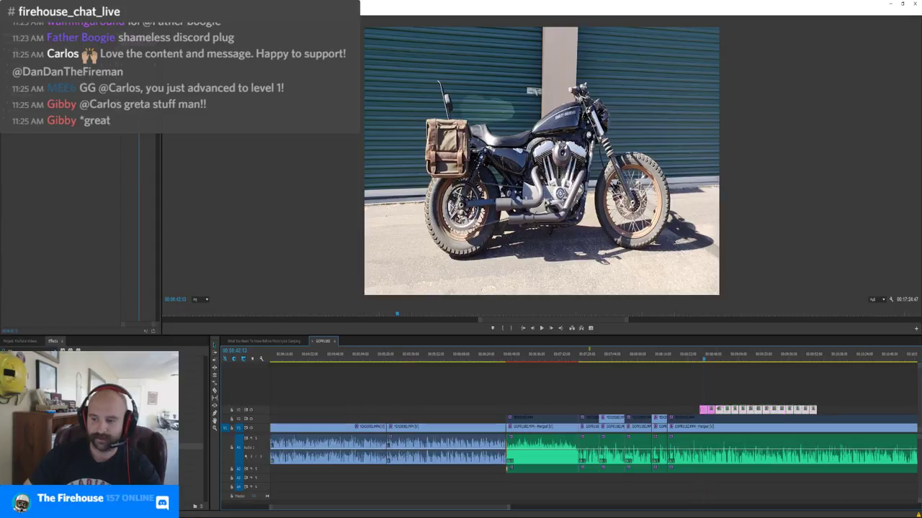
pyautogui.rightClick(713, 411)
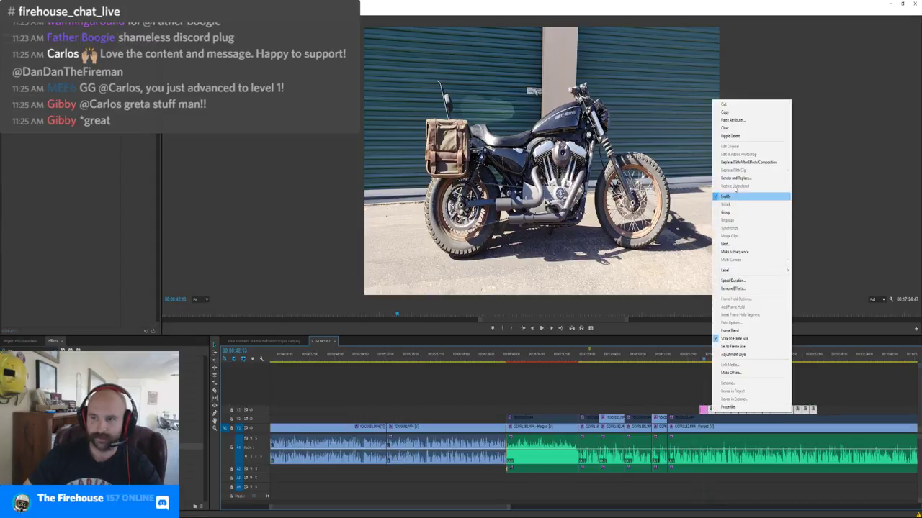
pyautogui.click(733, 119)
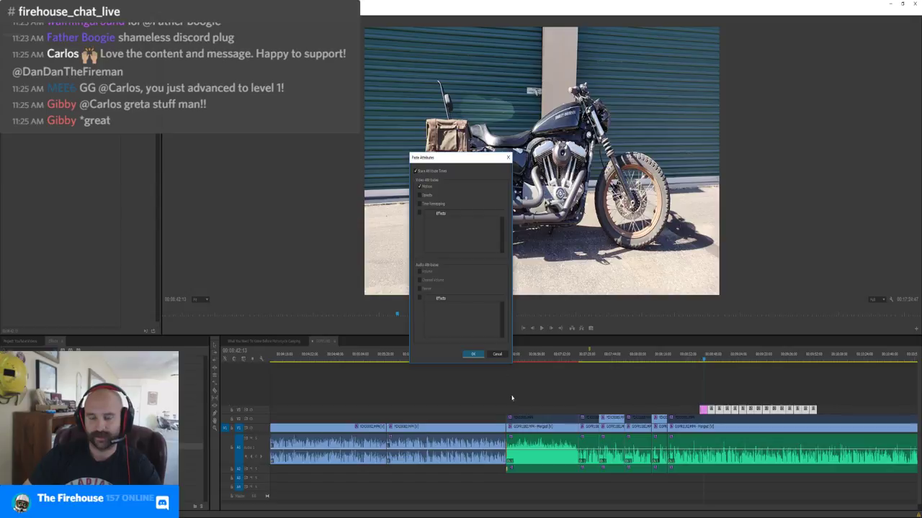
pyautogui.click(479, 357)
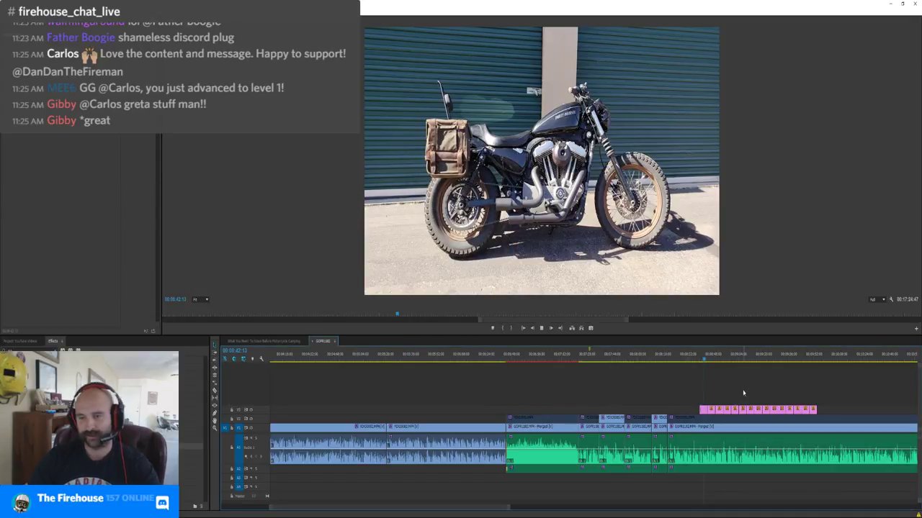
# Step: Drag photos along V3 to leave gaps between the stills, then play to review spacing
pyautogui.scroll(-4, 743, 392)
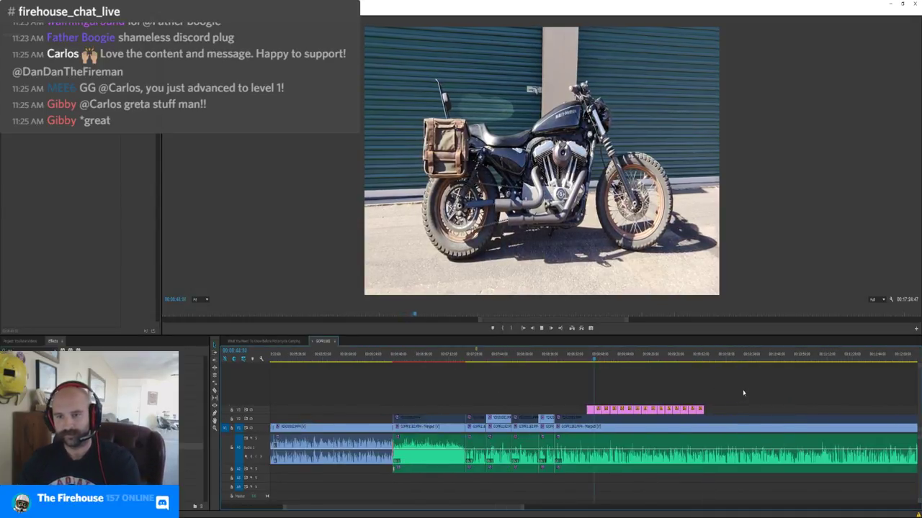
pyautogui.press('=')
pyautogui.press('=')
pyautogui.press('=')
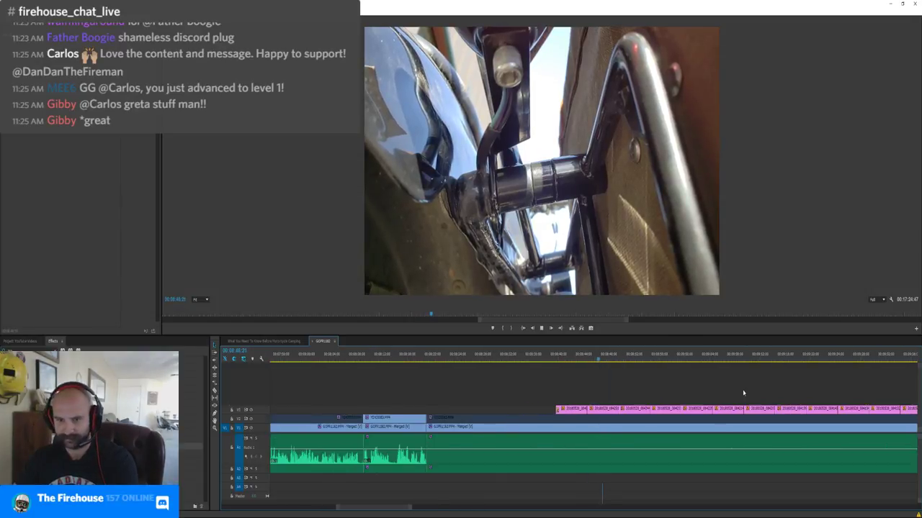
pyautogui.press('-')
pyautogui.press('-')
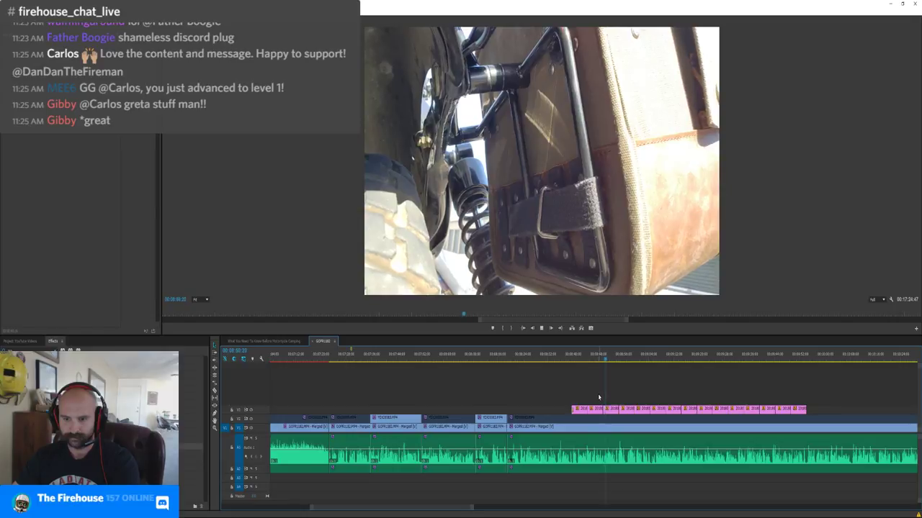
pyautogui.moveTo(596, 414); pyautogui.dragTo(855, 411)
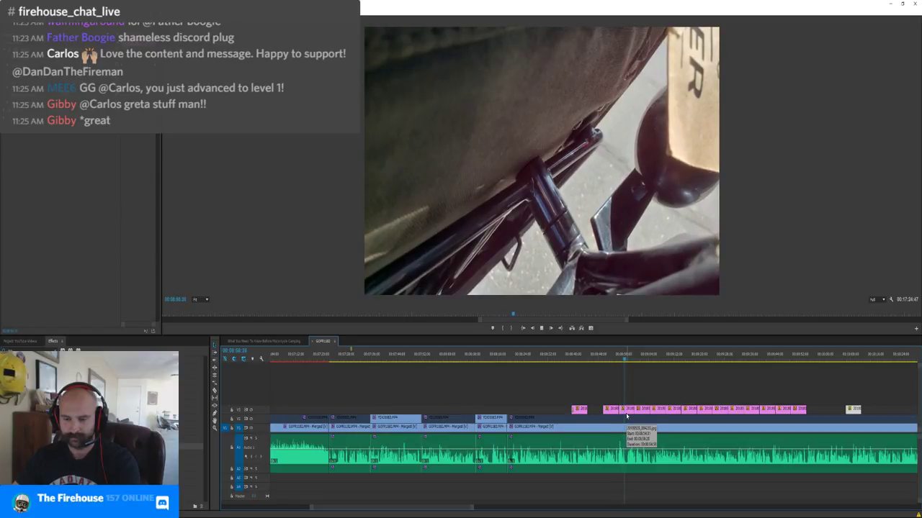
pyautogui.moveTo(627, 412); pyautogui.dragTo(873, 409)
pyautogui.click(638, 361)
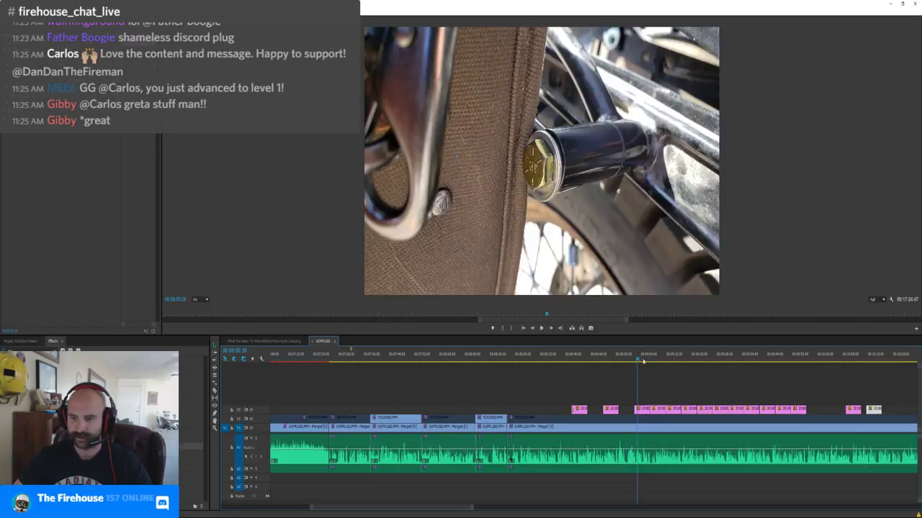
pyautogui.click(655, 360)
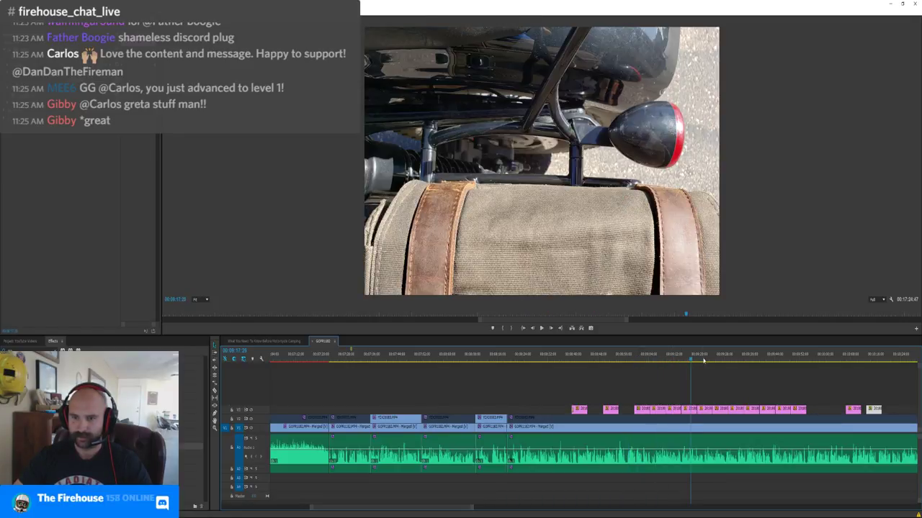
pyautogui.moveTo(689, 412); pyautogui.dragTo(631, 412)
pyautogui.press('Up')
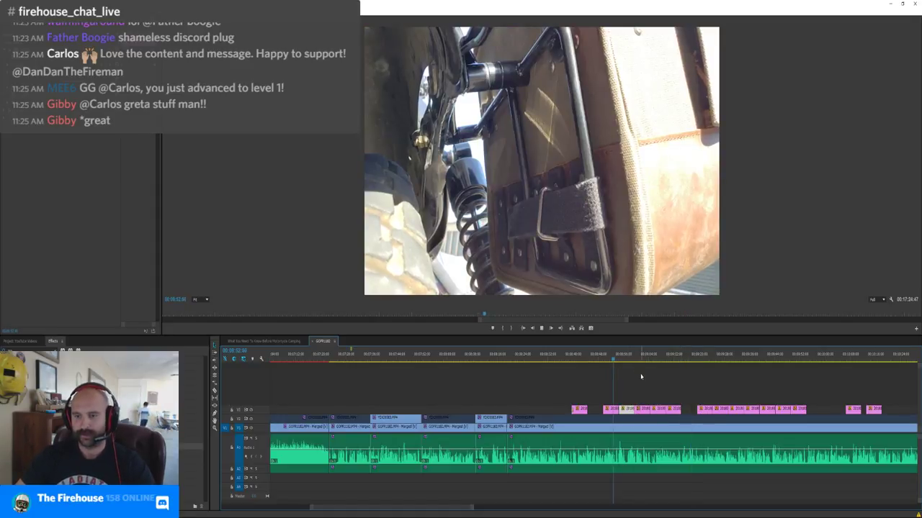
pyautogui.press('space')
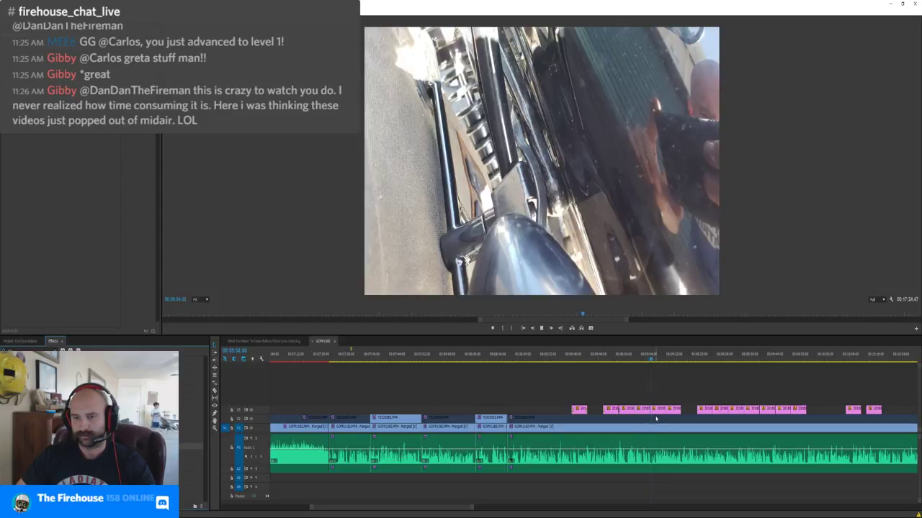
# Step: Shift several bike photos later along V3, moving one to the end of the run
pyautogui.moveTo(643, 413); pyautogui.dragTo(833, 411)
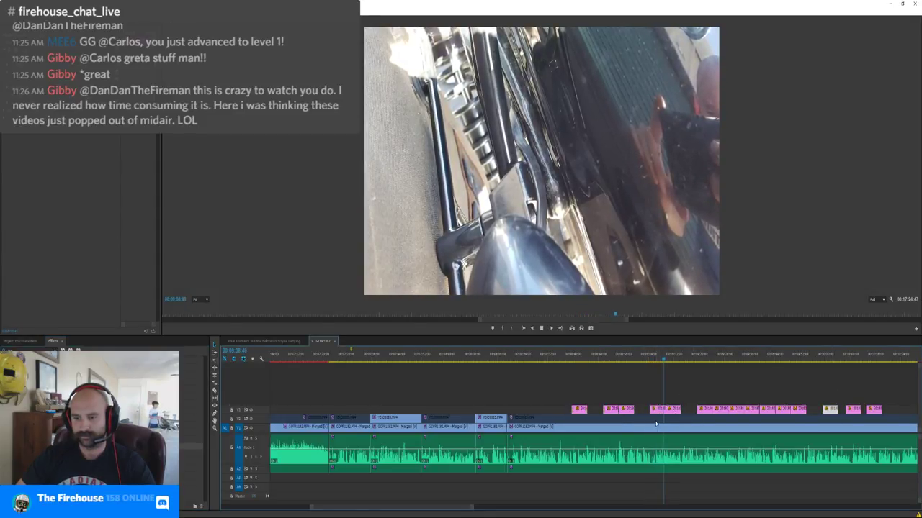
pyautogui.click(660, 410)
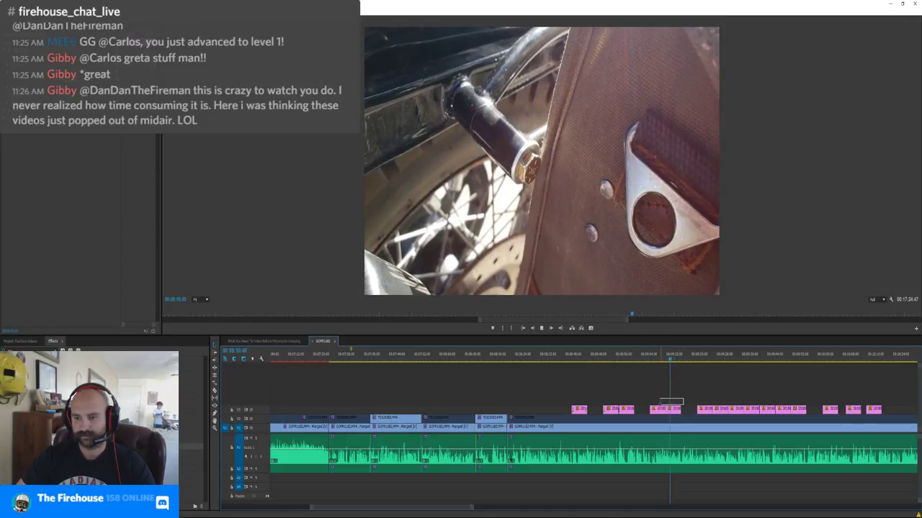
pyautogui.moveTo(660, 410); pyautogui.dragTo(900, 410)
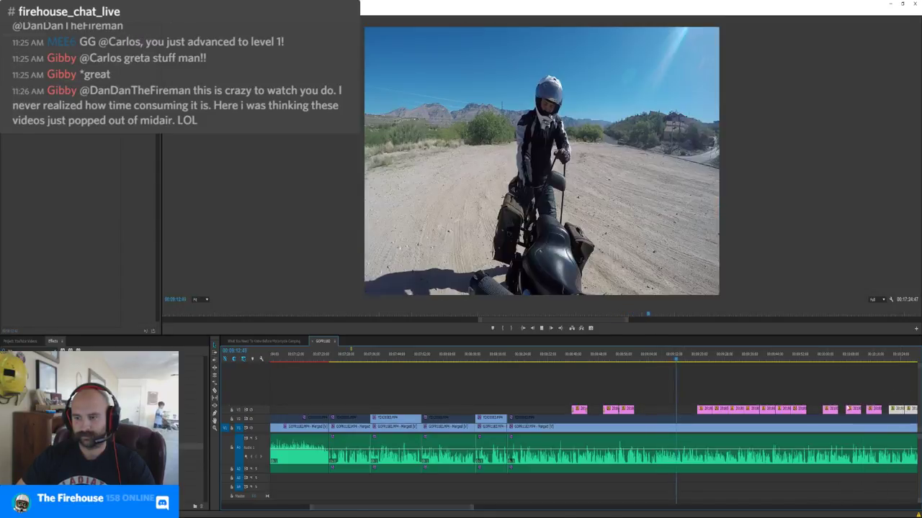
pyautogui.click(699, 385)
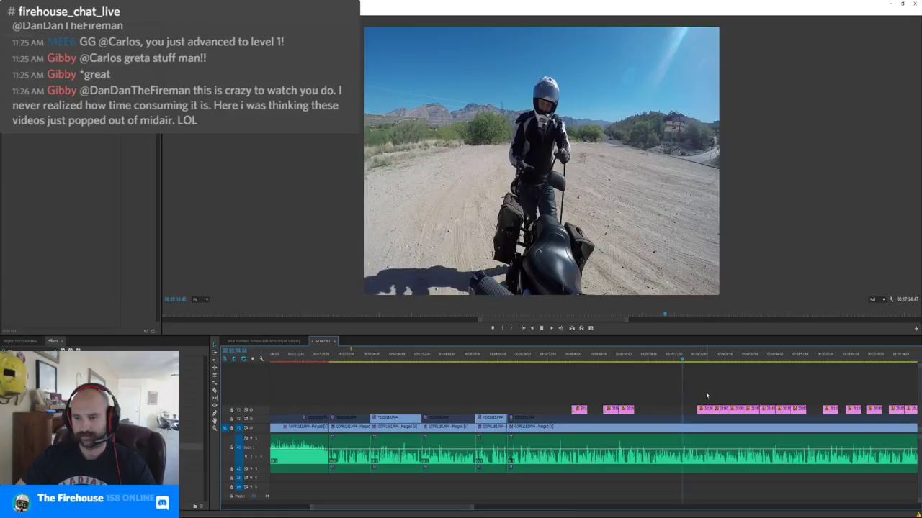
pyautogui.moveTo(706, 411); pyautogui.dragTo(646, 411)
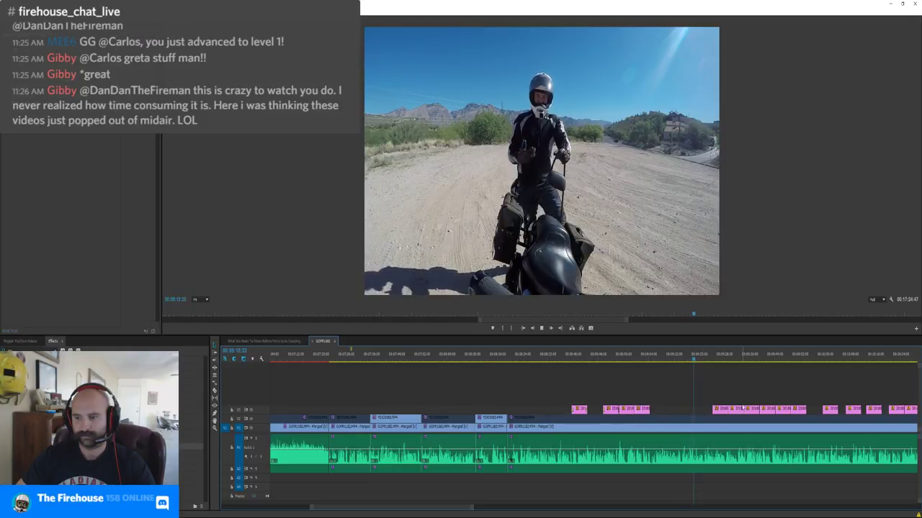
# Step: Lift one photo to the track above and move the remaining group later
pyautogui.moveTo(830, 409); pyautogui.dragTo(835, 412)
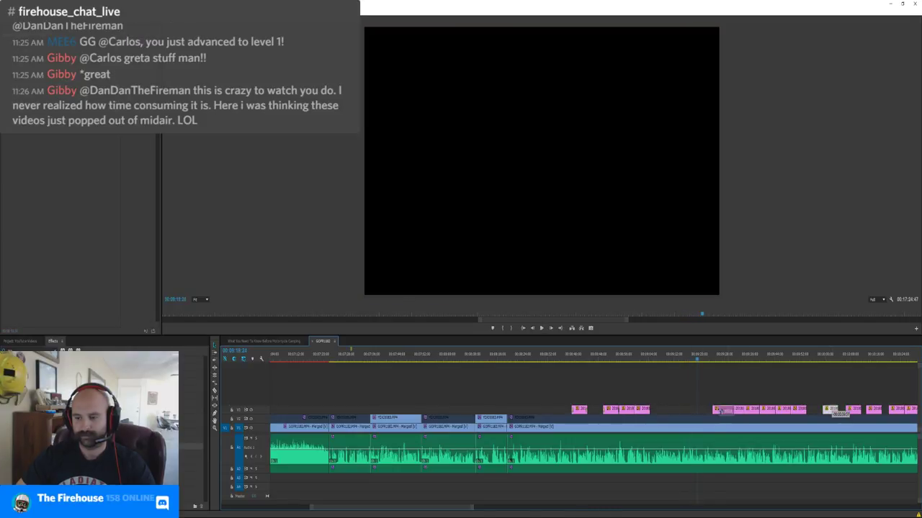
pyautogui.moveTo(720, 410); pyautogui.dragTo(702, 401)
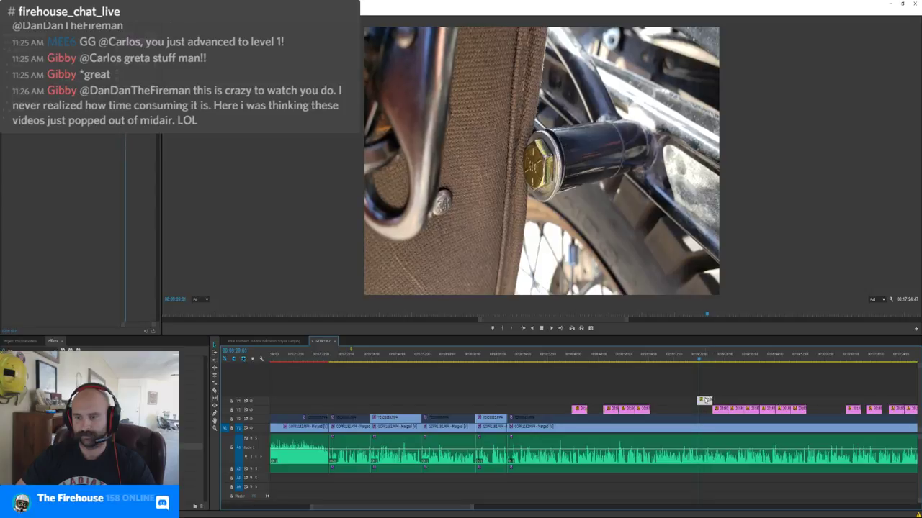
pyautogui.click(735, 409)
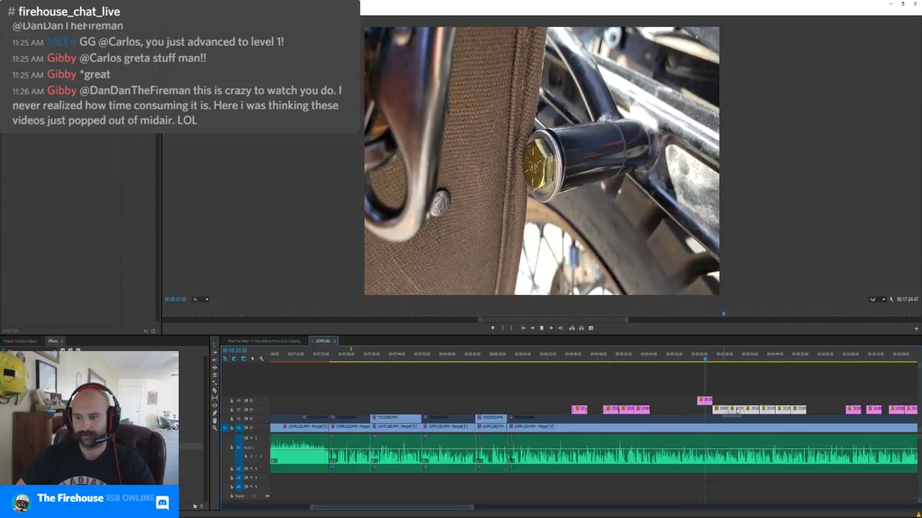
pyautogui.moveTo(735, 408); pyautogui.dragTo(773, 409)
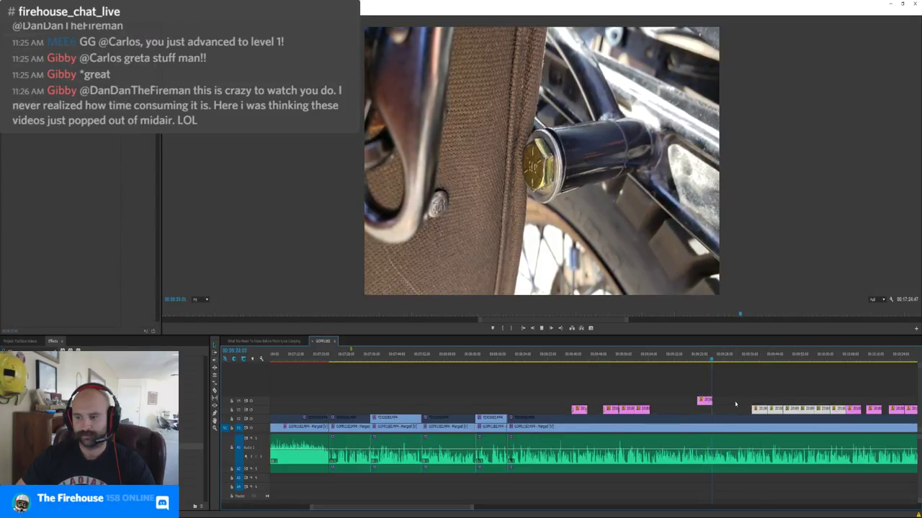
pyautogui.moveTo(704, 400); pyautogui.dragTo(705, 410)
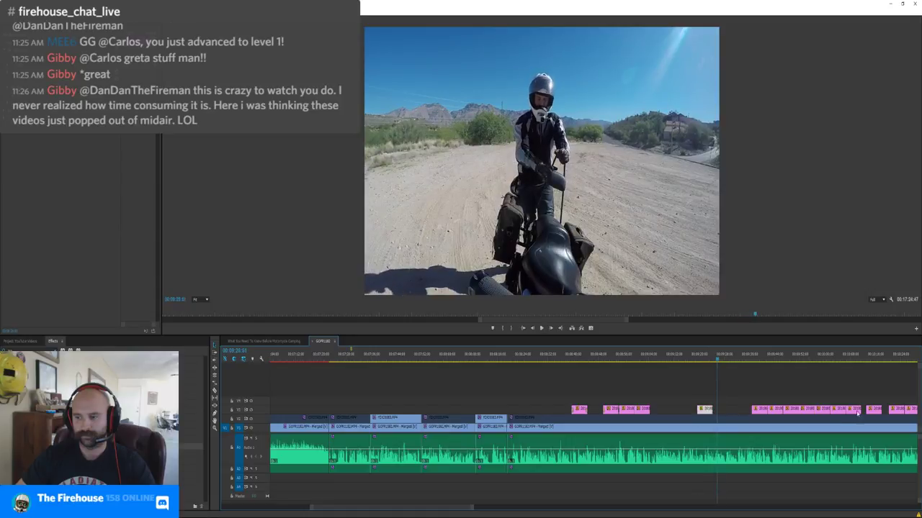
pyautogui.moveTo(866, 410); pyautogui.dragTo(720, 409)
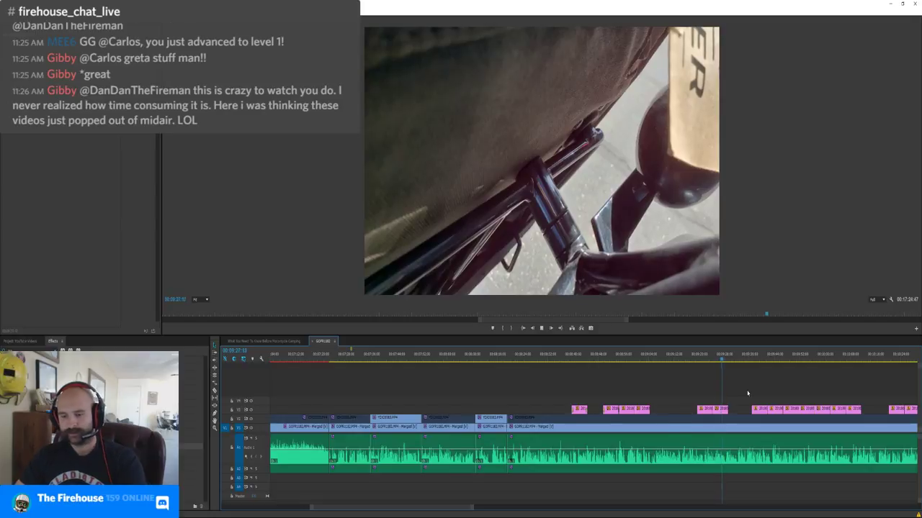
# Step: Scrub the playhead through the motorcycle shots to check the photo placement
pyautogui.press('-')
pyautogui.press('=')
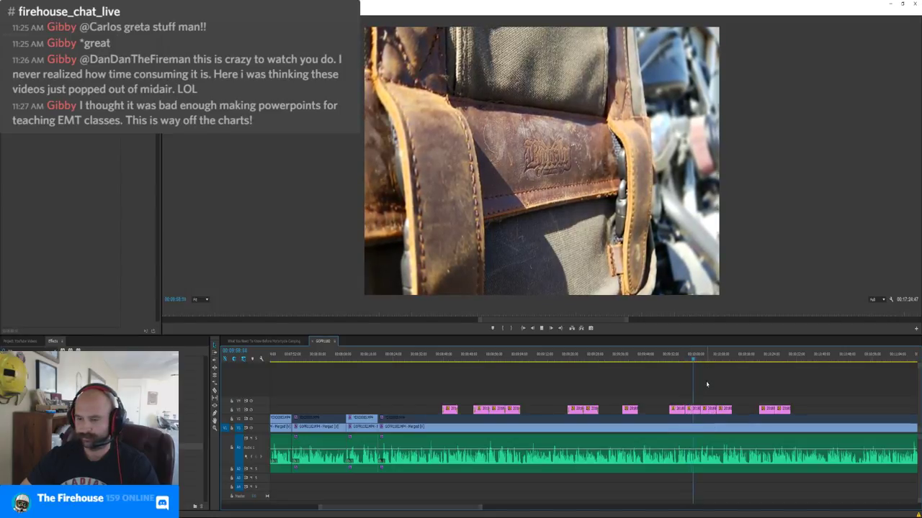
pyautogui.click(704, 359)
pyautogui.click(727, 357)
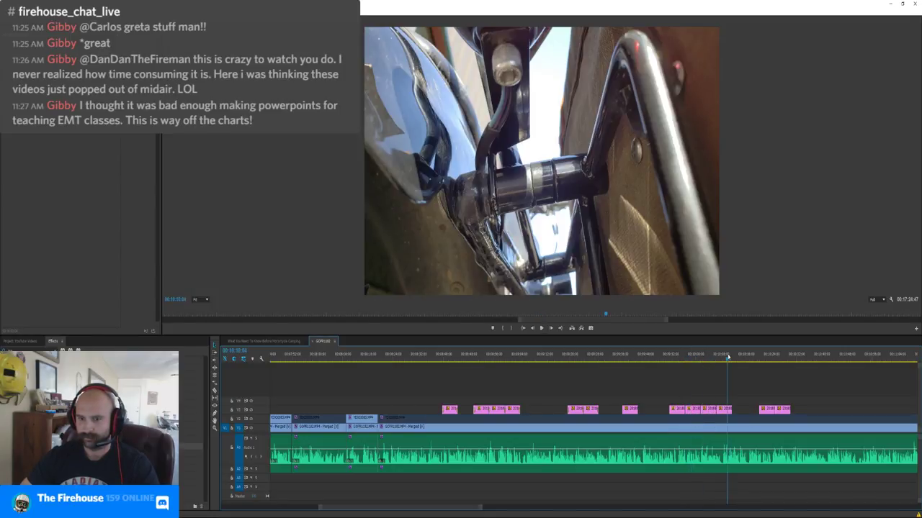
pyautogui.moveTo(766, 357); pyautogui.dragTo(682, 401)
pyautogui.click(661, 357)
# Step: Move the photo group later and drop the top photo down one track
pyautogui.press('-')
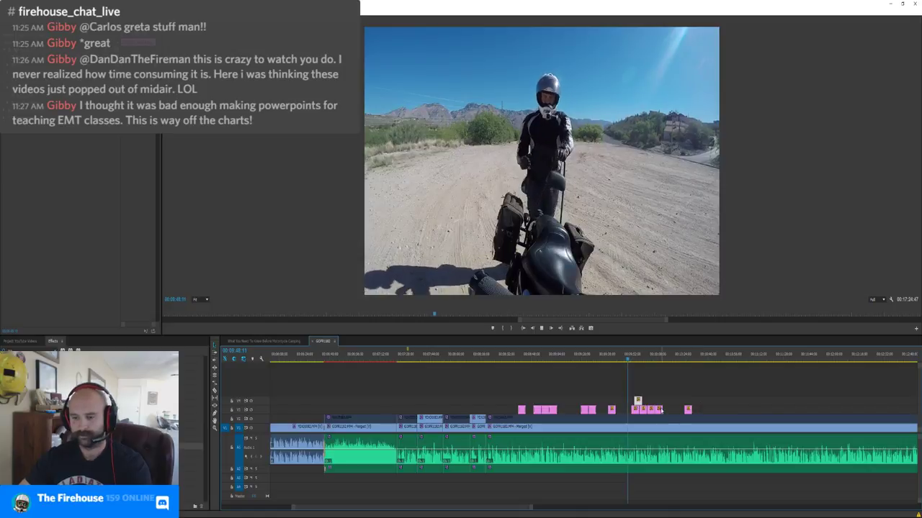
pyautogui.moveTo(636, 410); pyautogui.dragTo(710, 410)
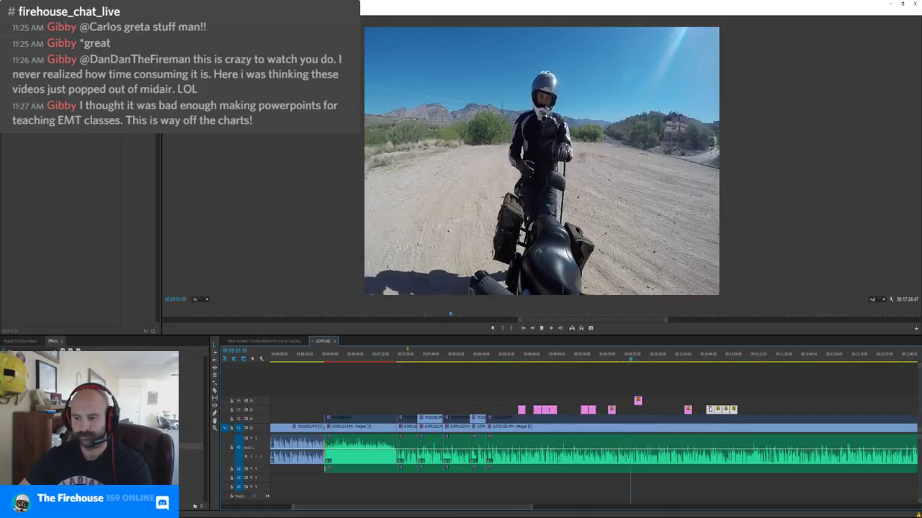
pyautogui.press('=')
pyautogui.moveTo(618, 398); pyautogui.dragTo(617, 409)
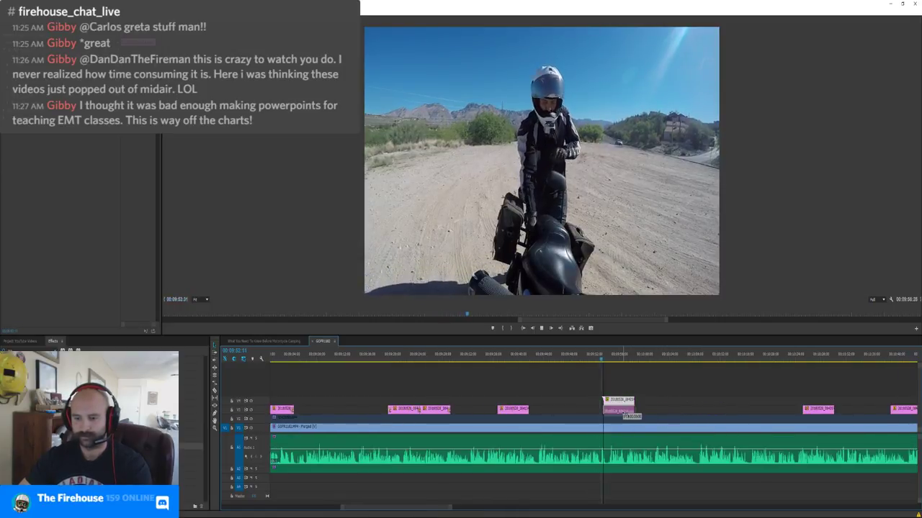
pyautogui.click(573, 358)
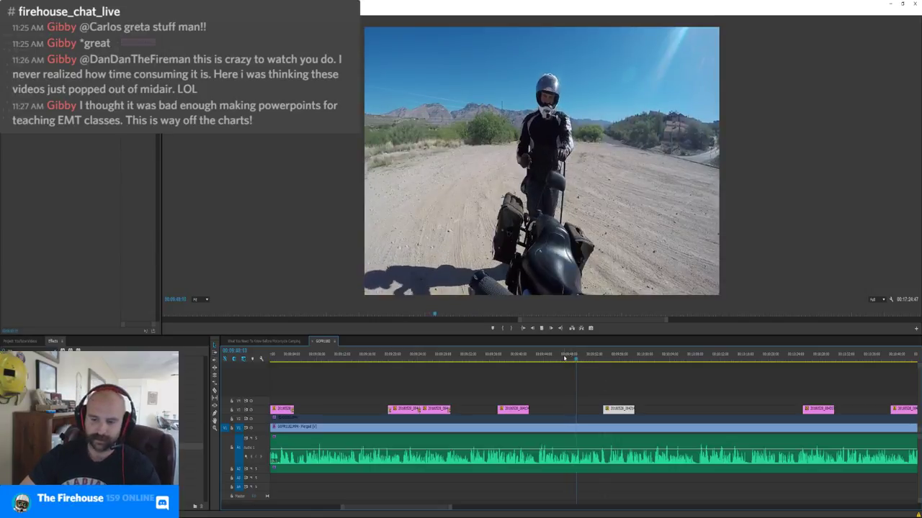
pyautogui.press('space')
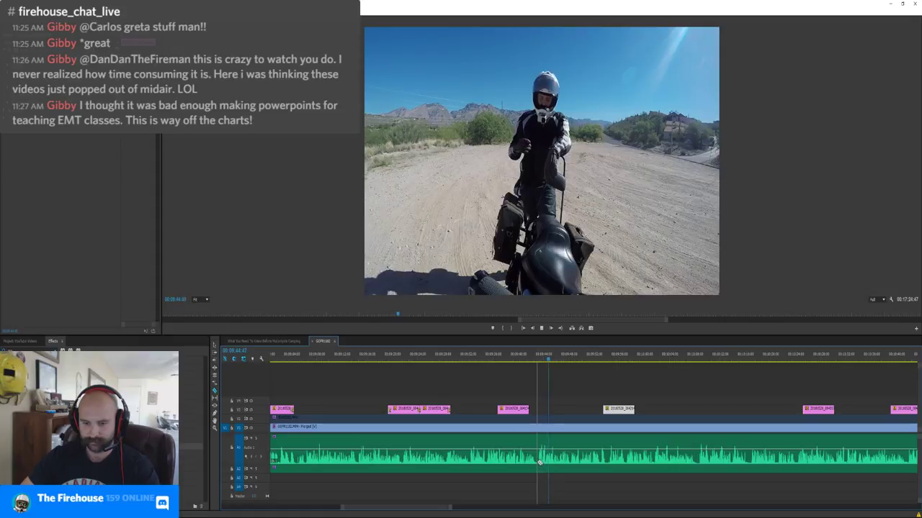
pyautogui.press('=')
pyautogui.press('=')
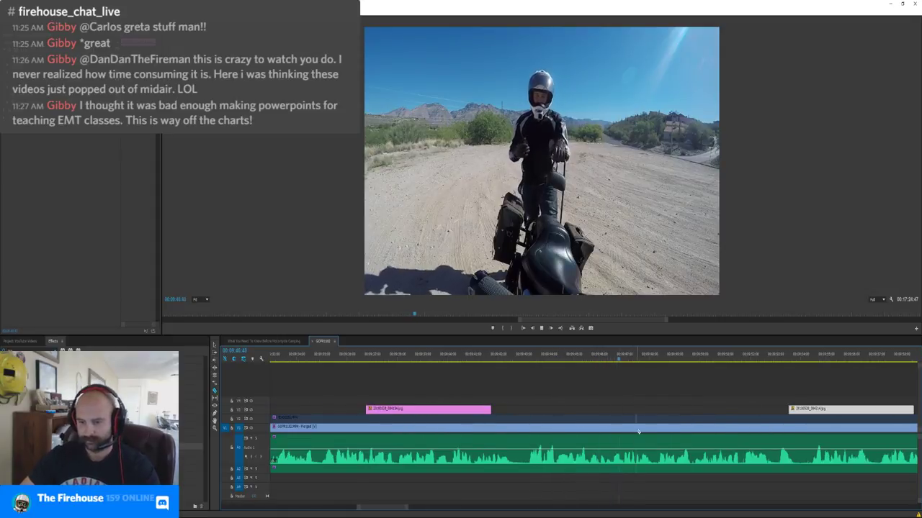
# Step: Razor the rider clip at two points, delete the section and ripple-delete the gap
pyautogui.click(615, 468)
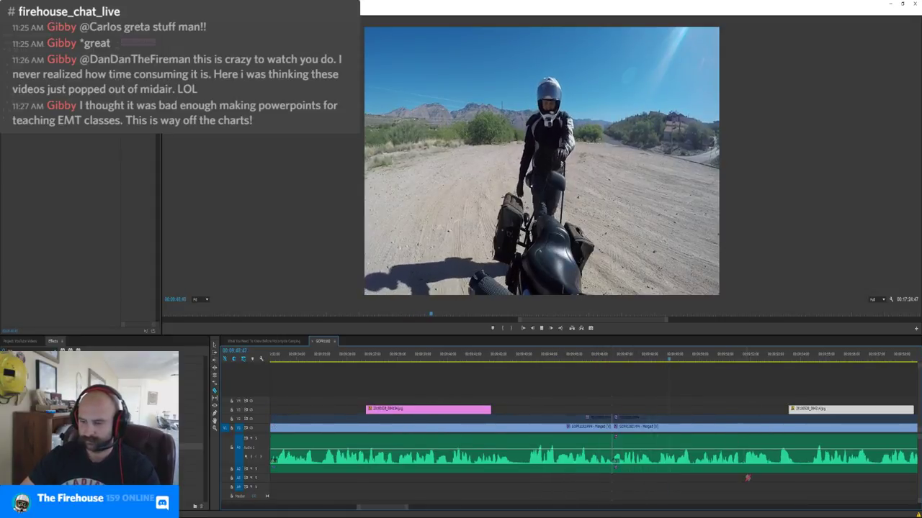
pyautogui.scroll(-3, 747, 451)
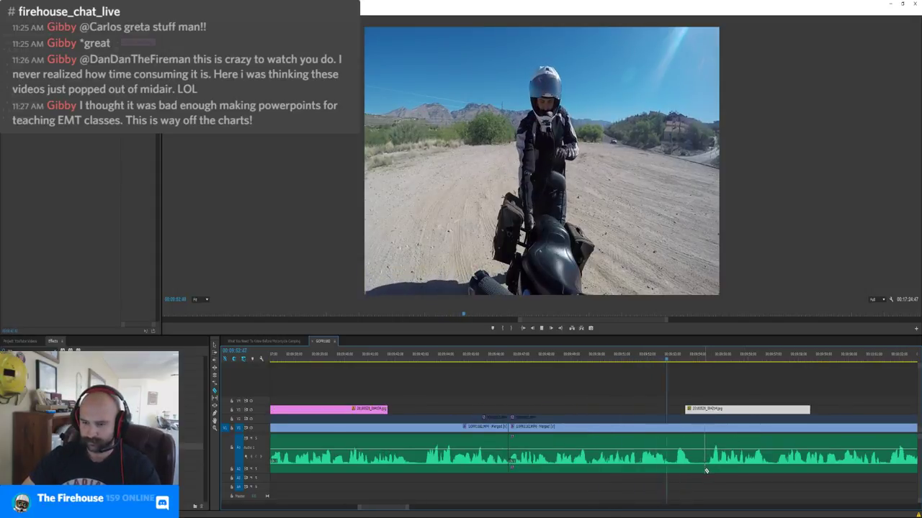
pyautogui.click(629, 364)
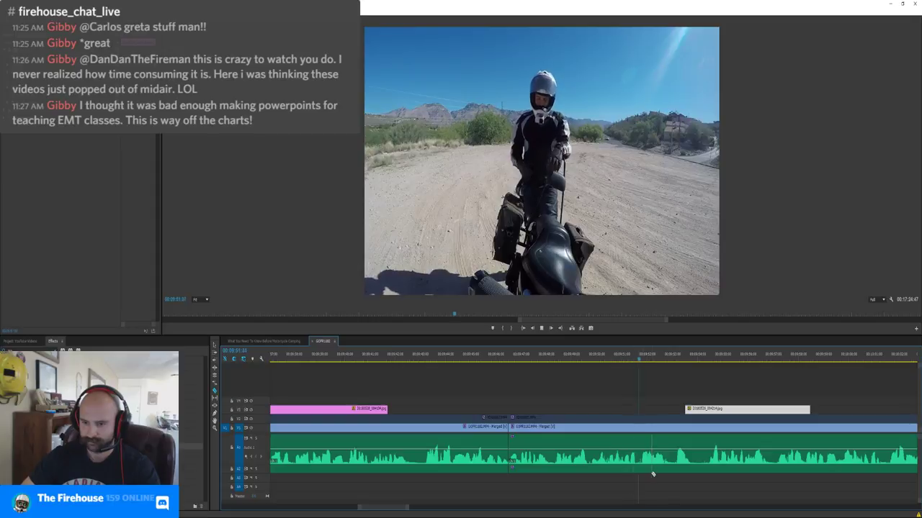
pyautogui.click(641, 469)
pyautogui.press('v')
pyautogui.click(599, 455)
pyautogui.press('Delete')
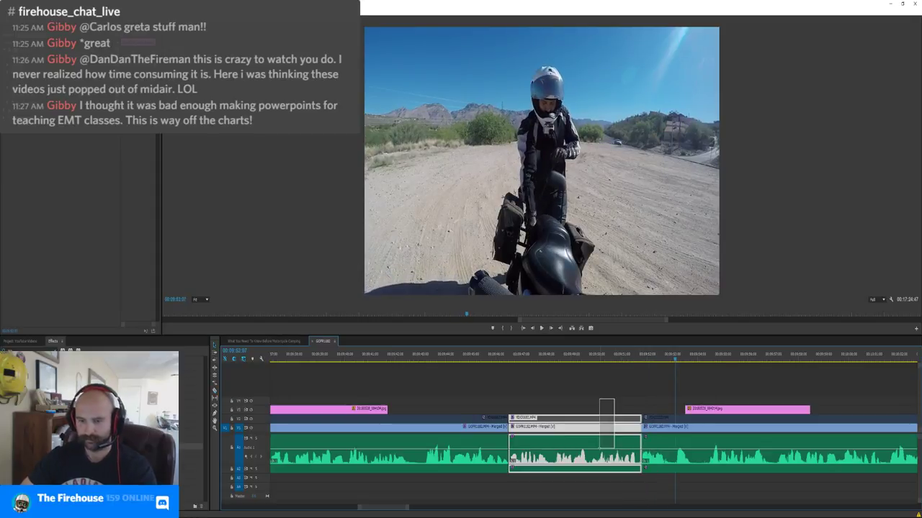
pyautogui.rightClick(599, 455)
pyautogui.click(600, 454)
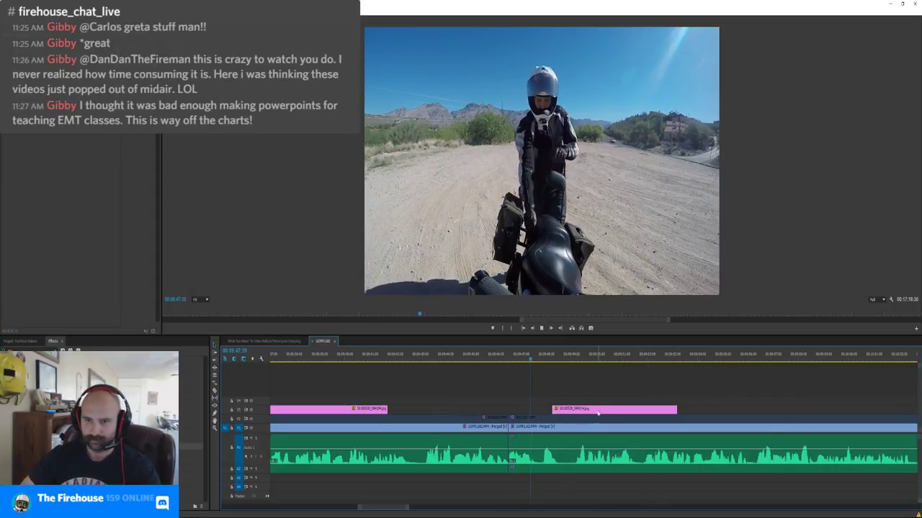
pyautogui.press('-')
pyautogui.press('-')
pyautogui.press('-')
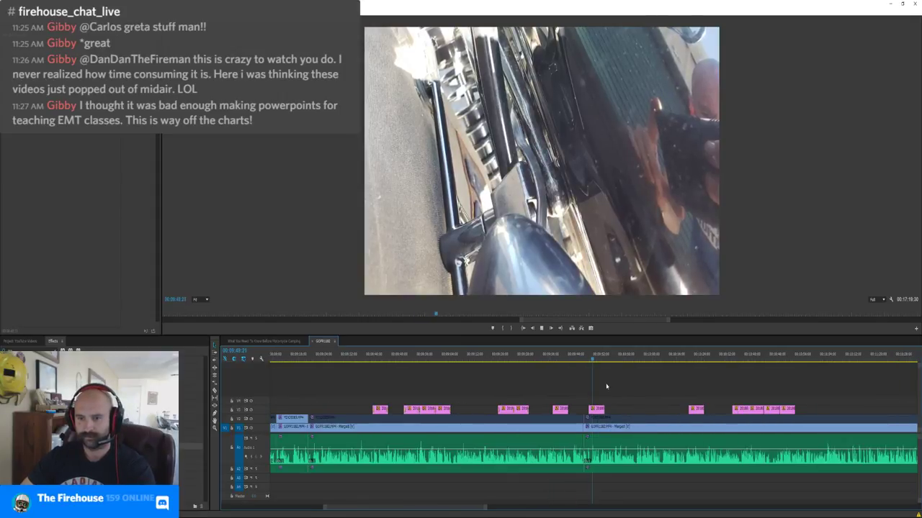
# Step: Nudge the V3 photo slightly earlier and jump to the next edit point
pyautogui.moveTo(604, 408); pyautogui.dragTo(587, 409)
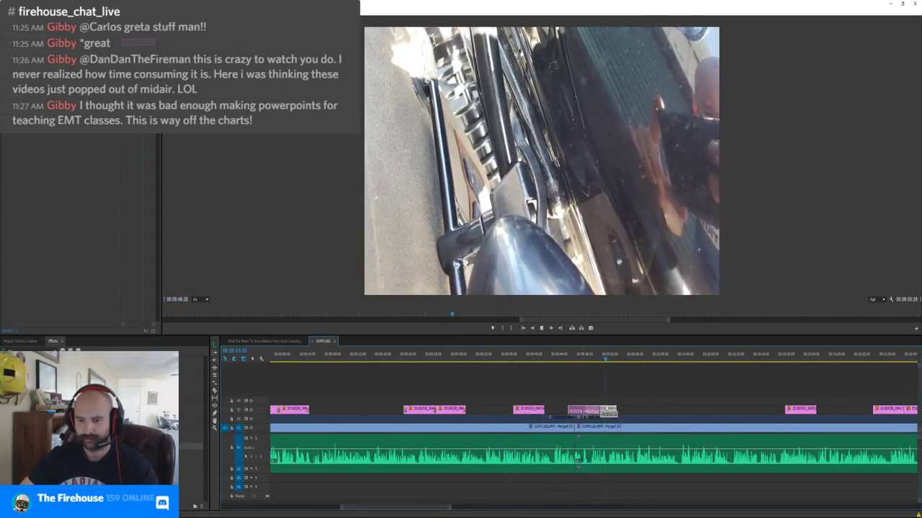
pyautogui.click(560, 354)
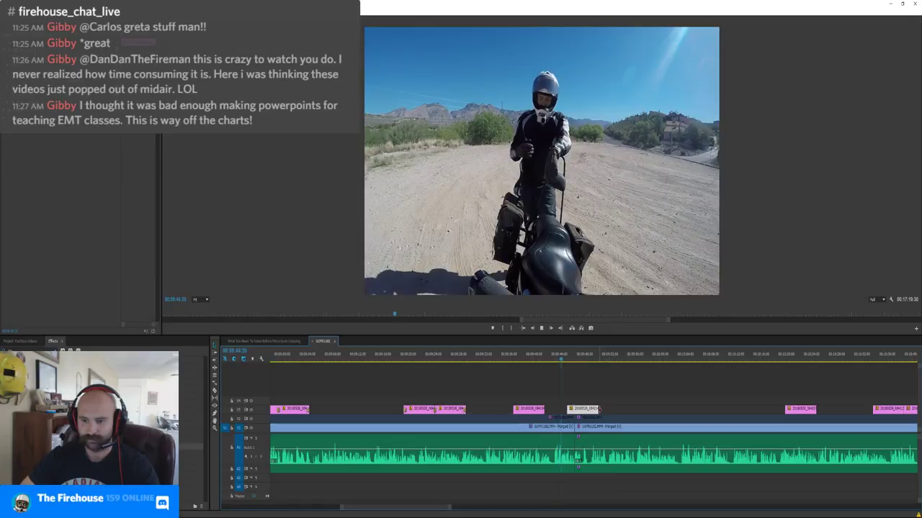
pyautogui.press('Down')
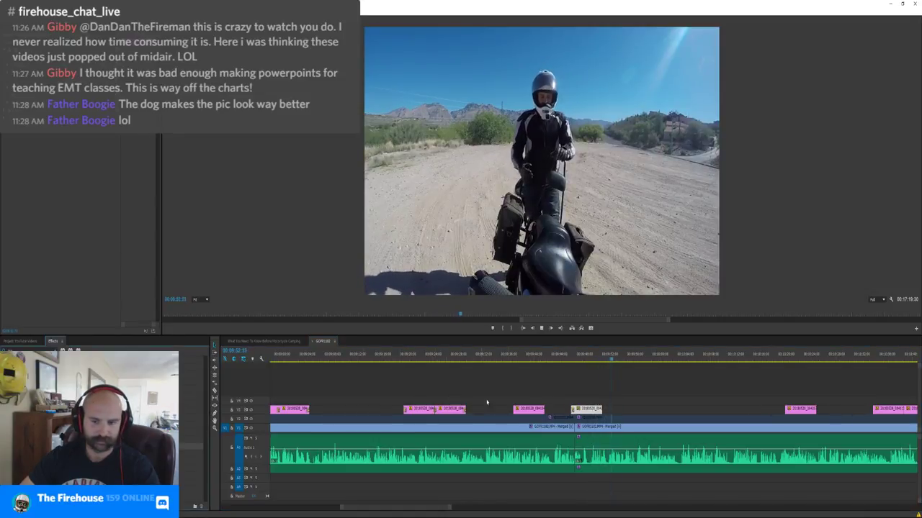
pyautogui.click(715, 385)
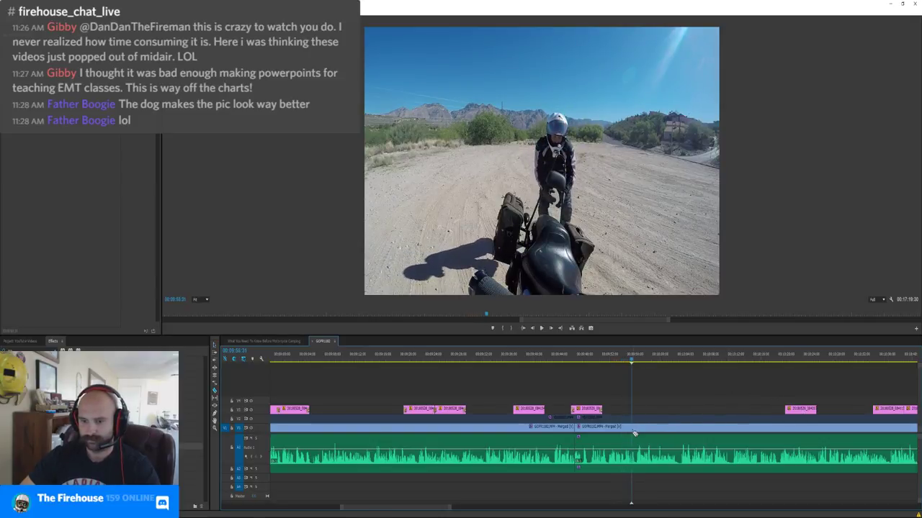
# Step: Lift the riding clip onto V2, cut at the playhead and enable the overlay piece
pyautogui.moveTo(635, 434); pyautogui.dragTo(650, 422)
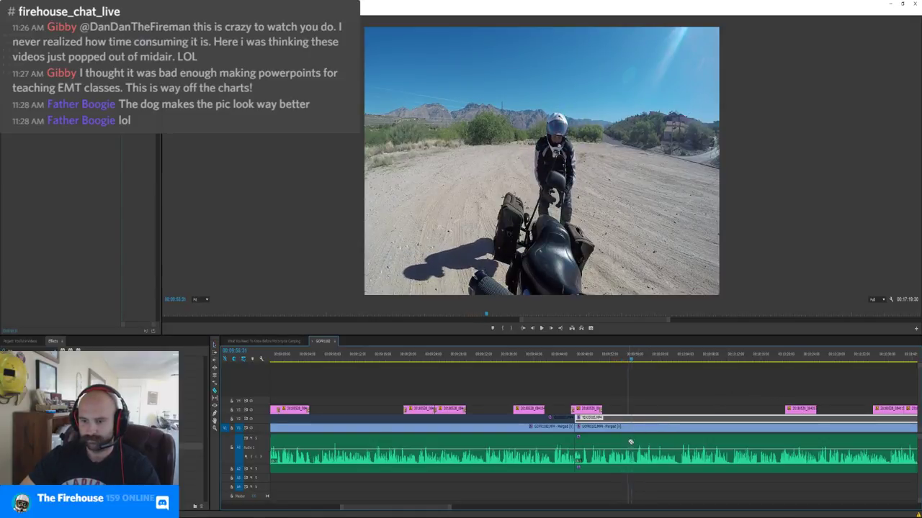
pyautogui.click(632, 442)
pyautogui.rightClick(651, 425)
pyautogui.click(673, 195)
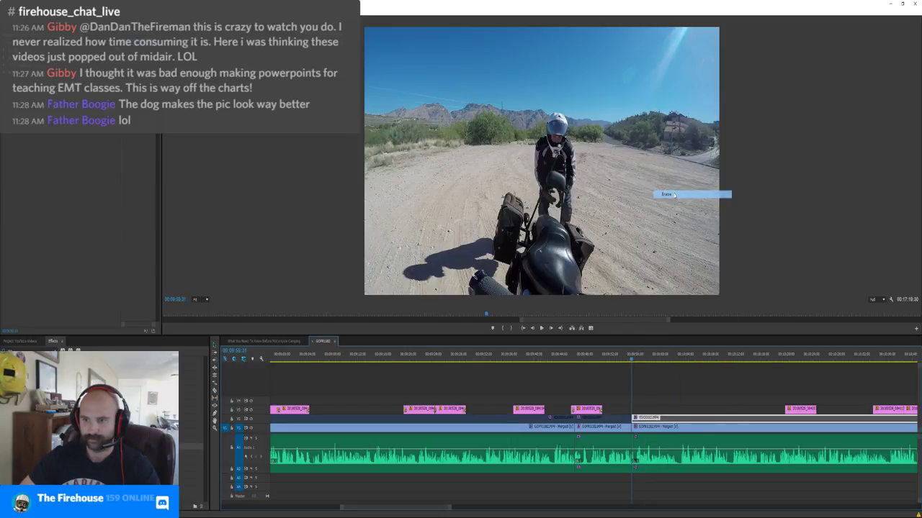
pyautogui.press('space')
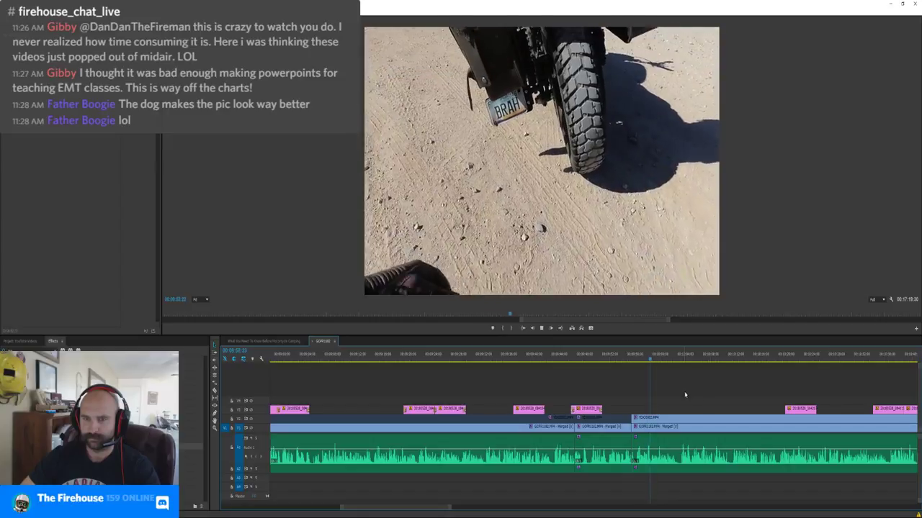
pyautogui.press('-')
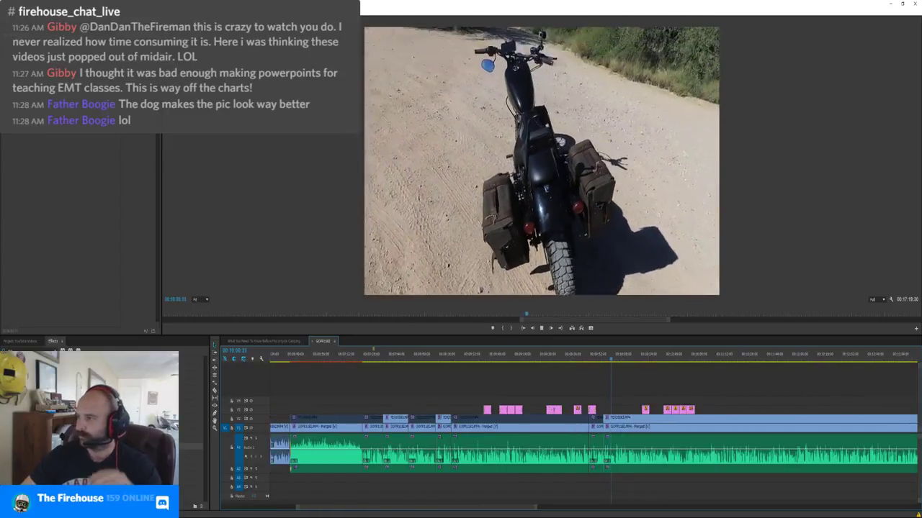
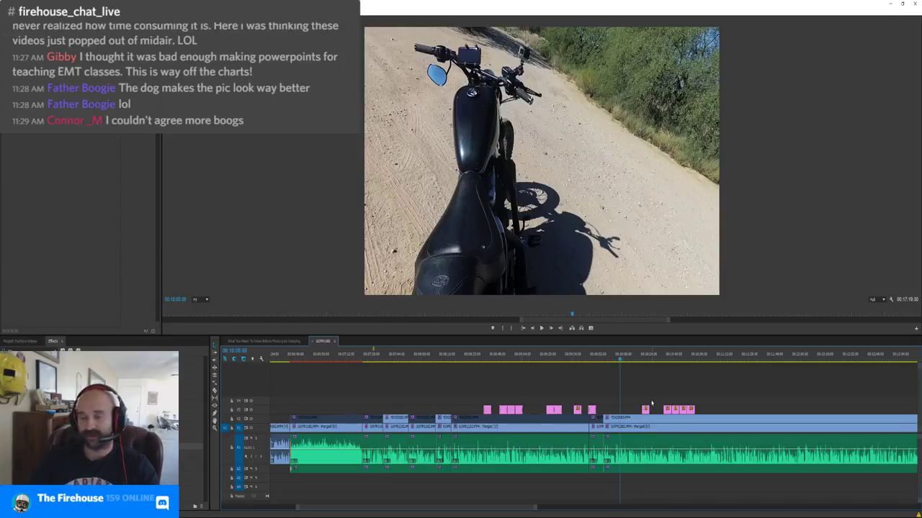
# Step: Find the rear-view shot of the bike with saddlebags and split the upper GoPro clip there
pyautogui.press('space')
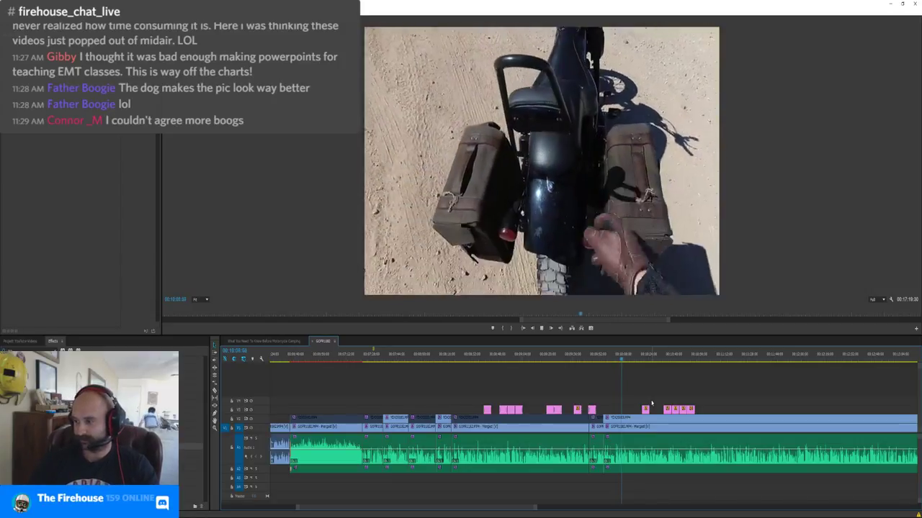
pyautogui.press('space')
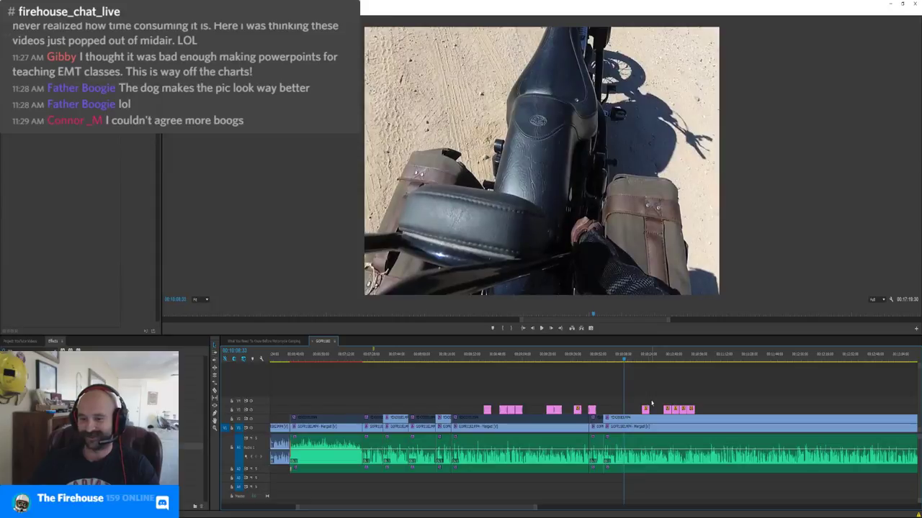
pyautogui.moveTo(535, 360); pyautogui.dragTo(577, 360)
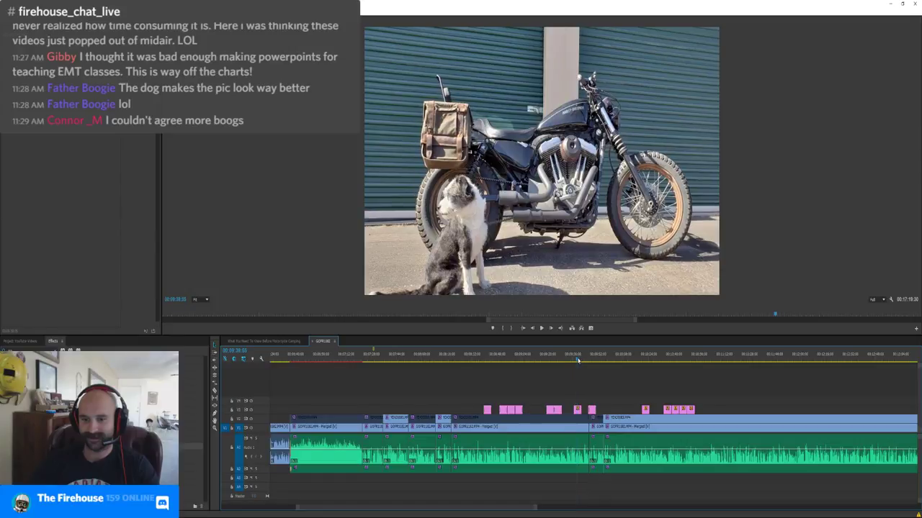
pyautogui.press('=')
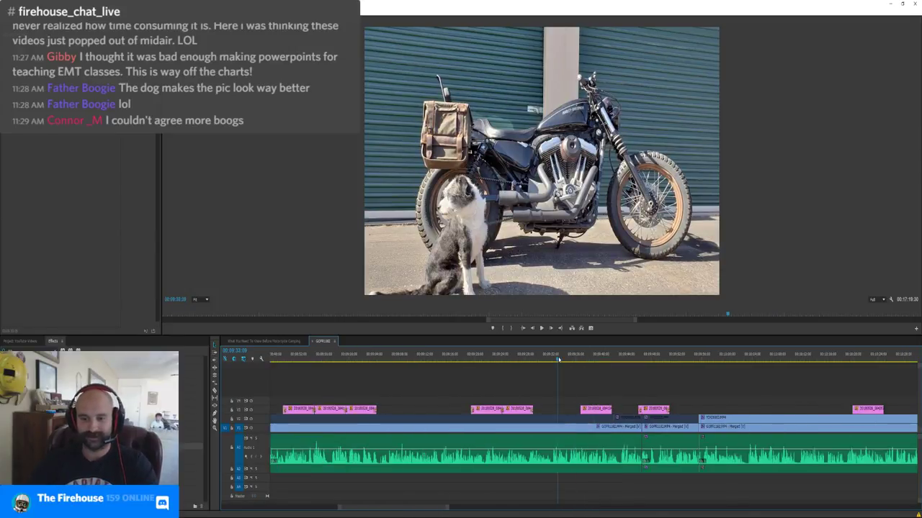
pyautogui.press('space')
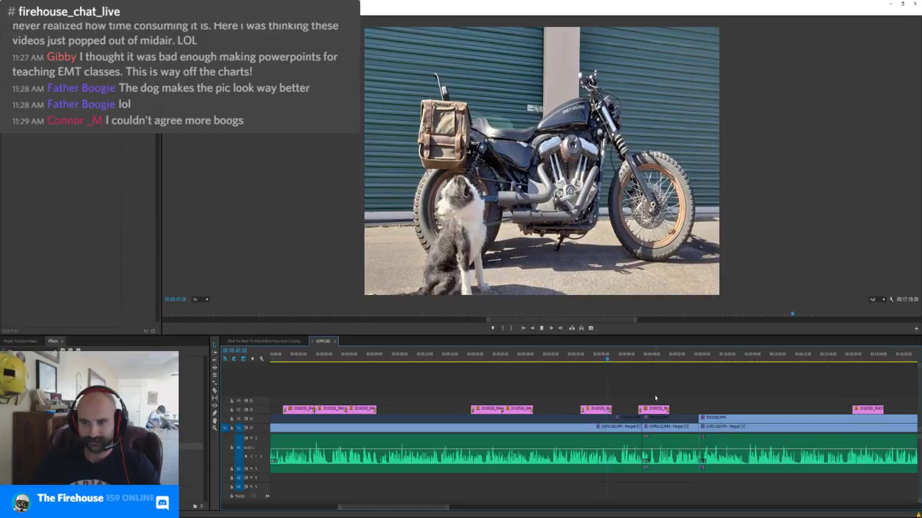
pyautogui.click(688, 358)
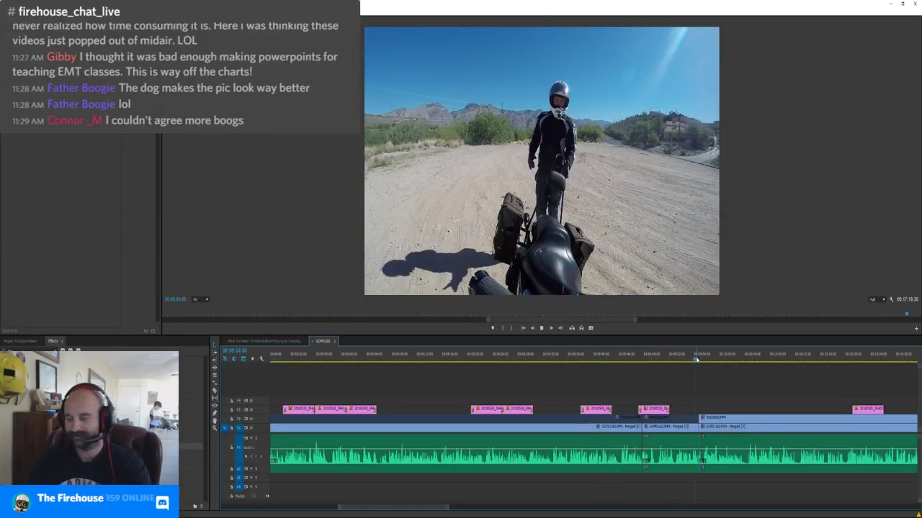
pyautogui.press('-')
pyautogui.press('-')
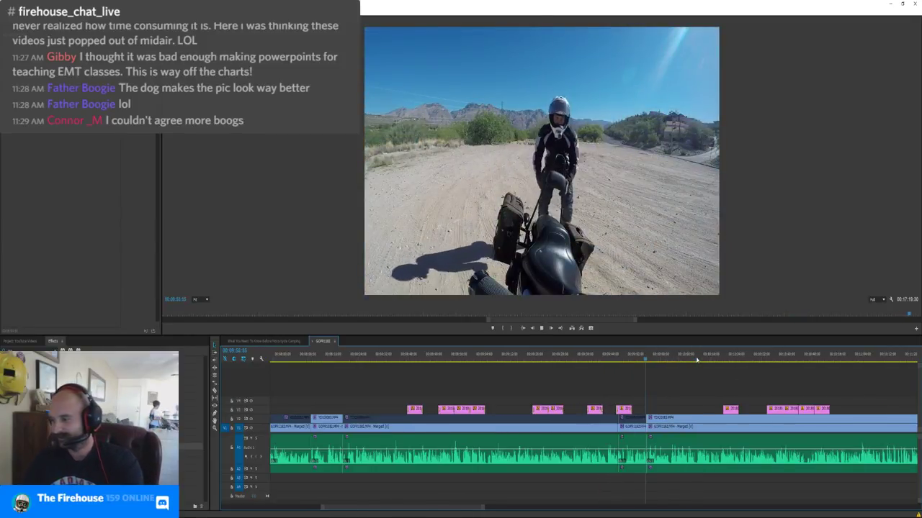
pyautogui.press('space')
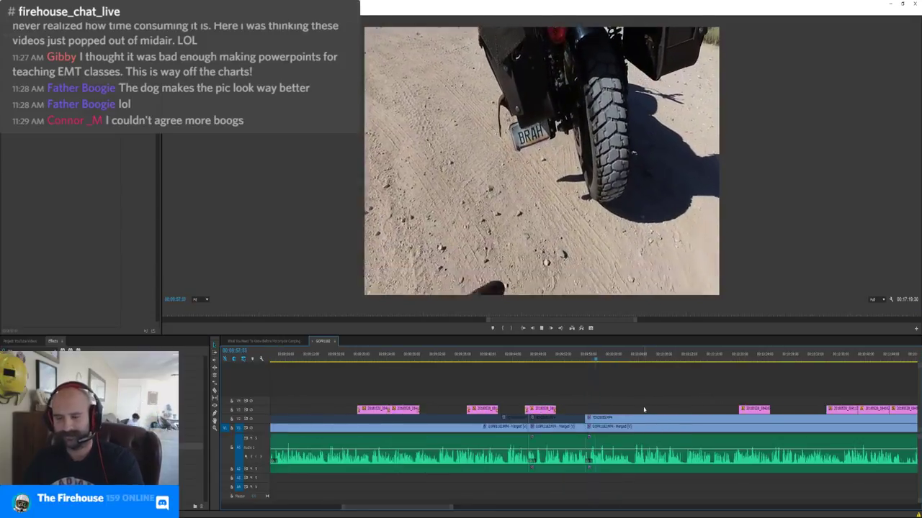
pyautogui.press('=')
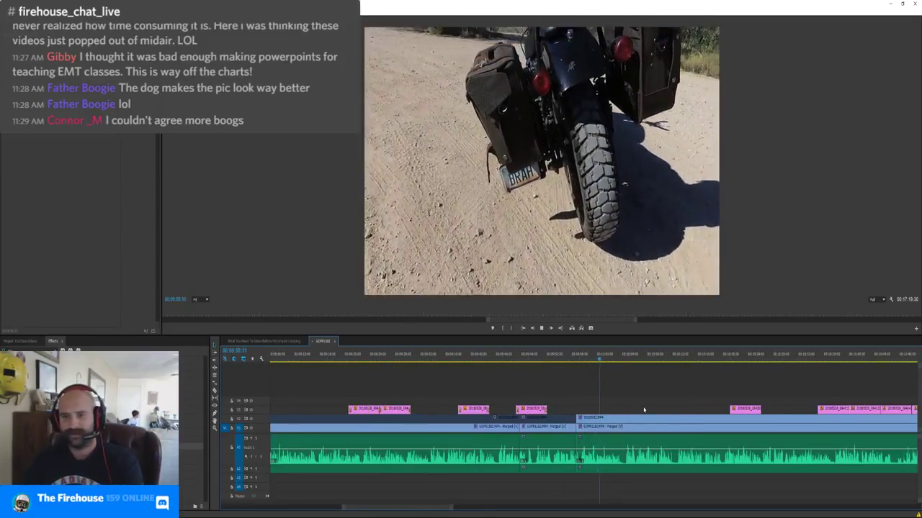
pyautogui.press('=')
pyautogui.press('=')
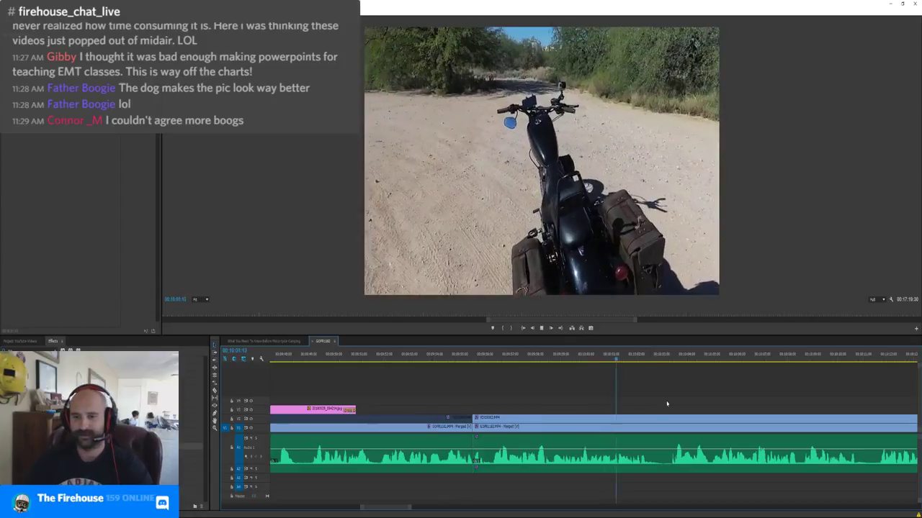
pyautogui.press('space')
pyautogui.hotkey('ctrl', 'k')
# Step: Disable the upper camera clip after the new cut so the other angle shows
pyautogui.rightClick(657, 423)
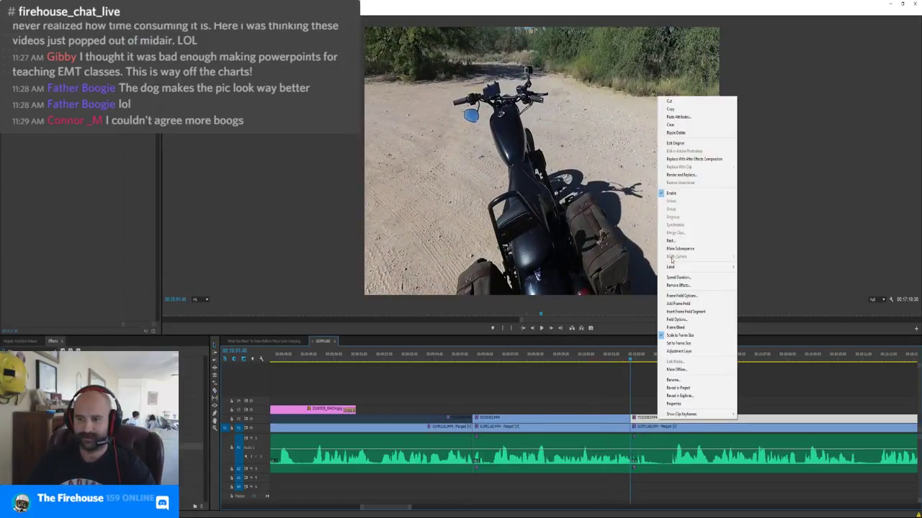
pyautogui.click(675, 196)
pyautogui.press('space')
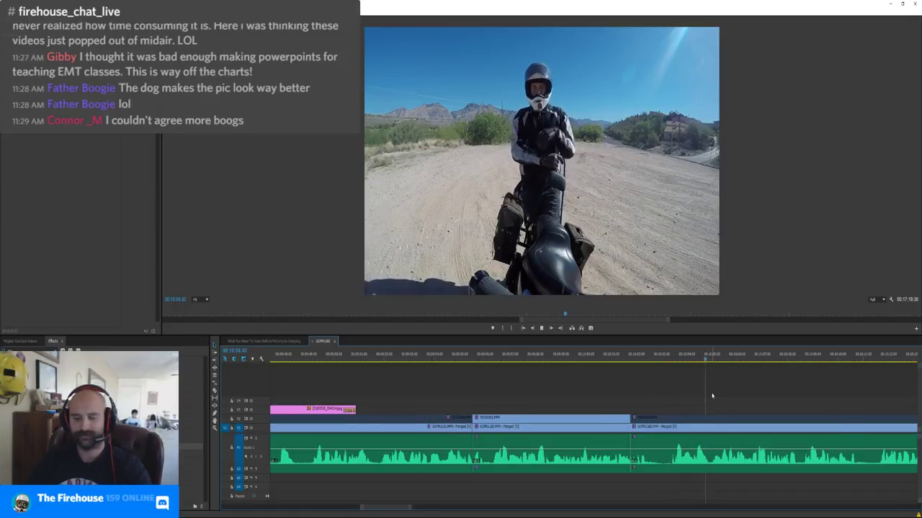
pyautogui.press('-')
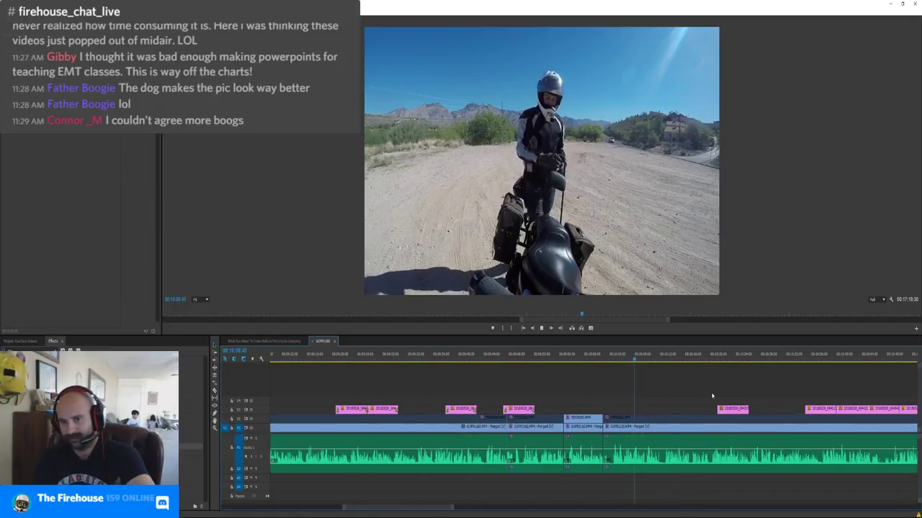
pyautogui.press('=')
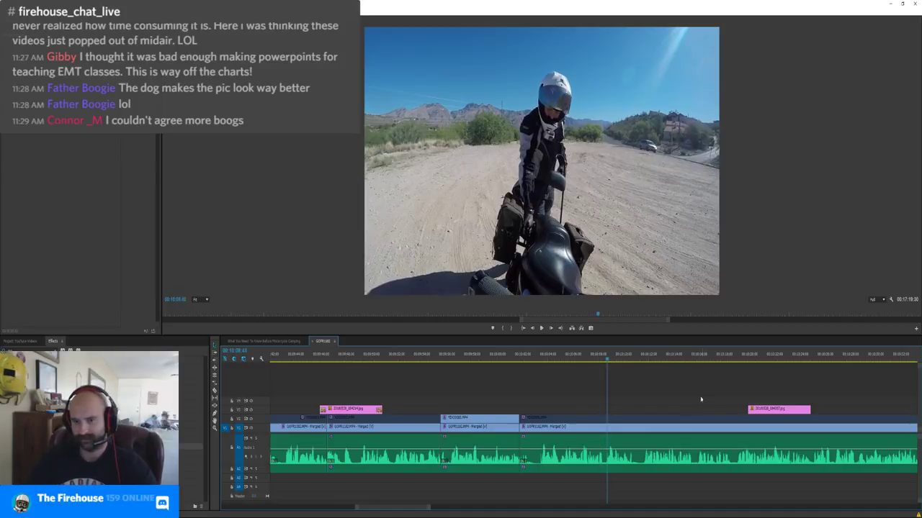
# Step: Move a pink photo clip later along V3
pyautogui.rightClick(638, 419)
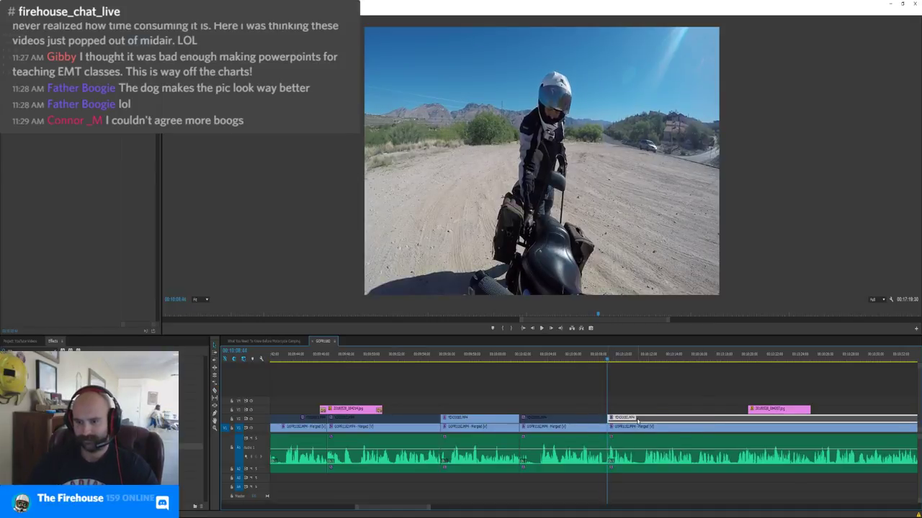
pyautogui.click(650, 201)
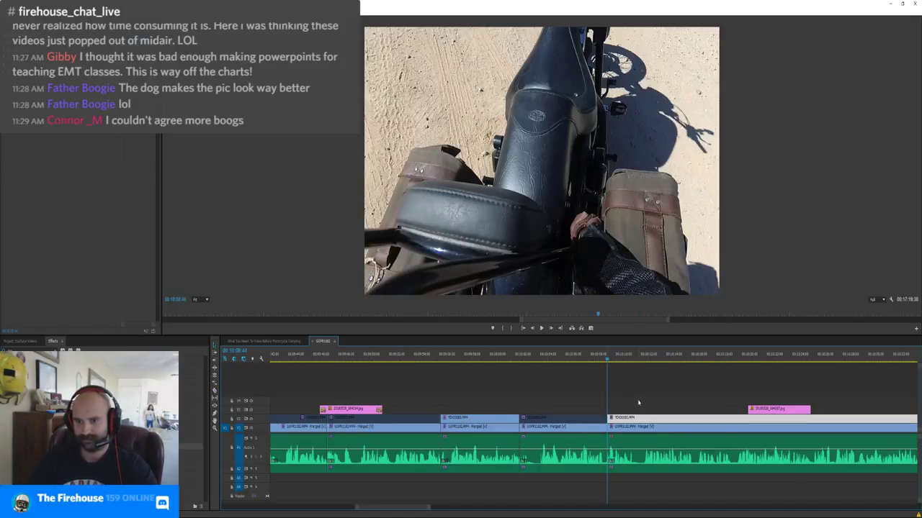
pyautogui.click(638, 402)
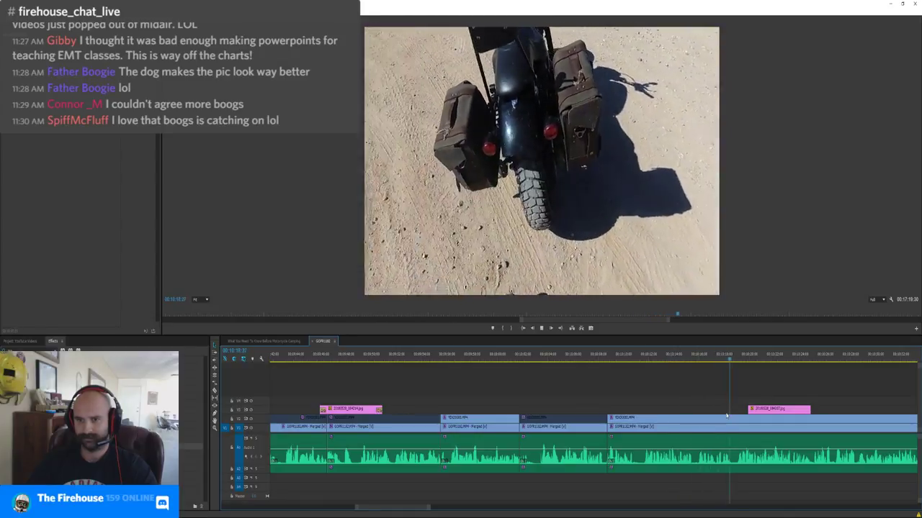
pyautogui.press('-')
pyautogui.press('-')
pyautogui.press('-')
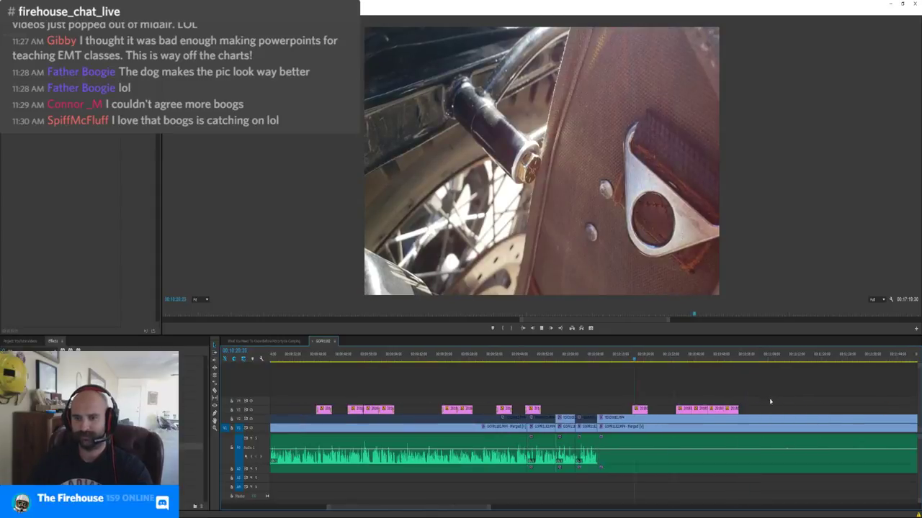
pyautogui.press('=')
pyautogui.press('=')
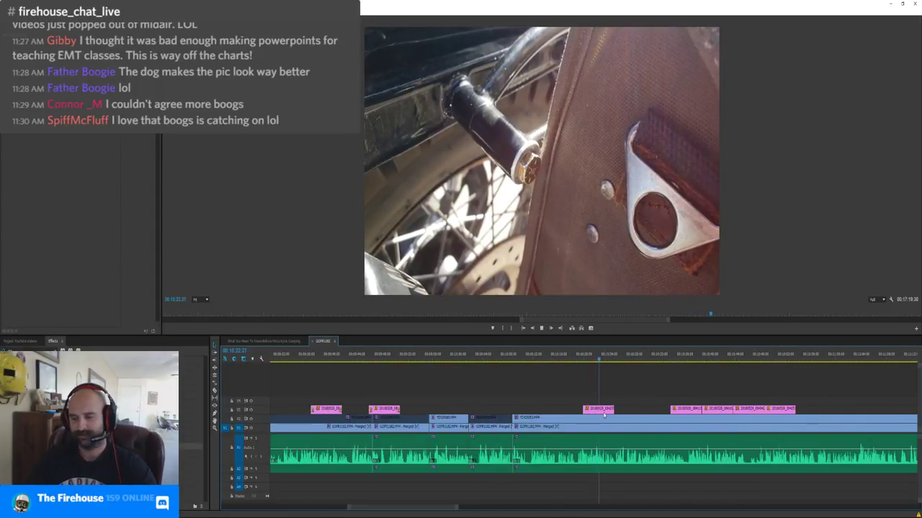
pyautogui.moveTo(604, 415); pyautogui.dragTo(828, 410)
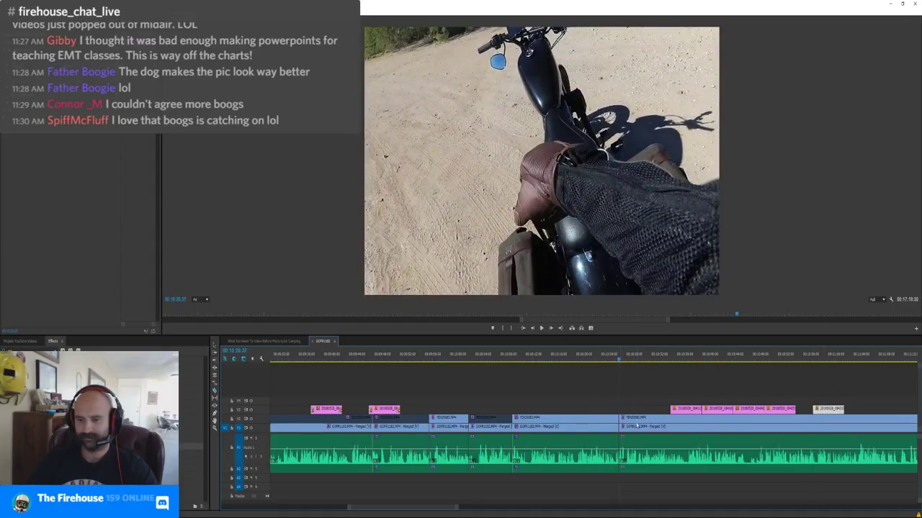
# Step: Disable another upper camera clip and shift a short photo clip later
pyautogui.rightClick(637, 426)
pyautogui.click(673, 189)
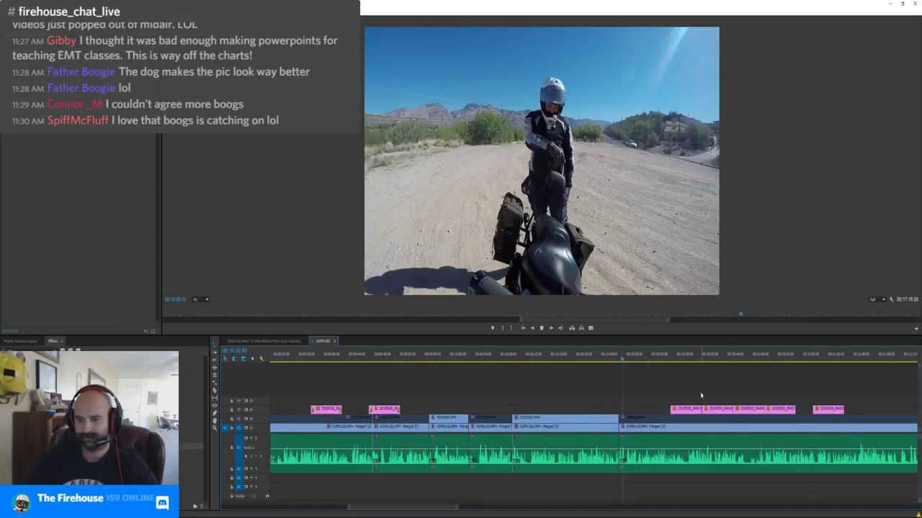
pyautogui.press('-')
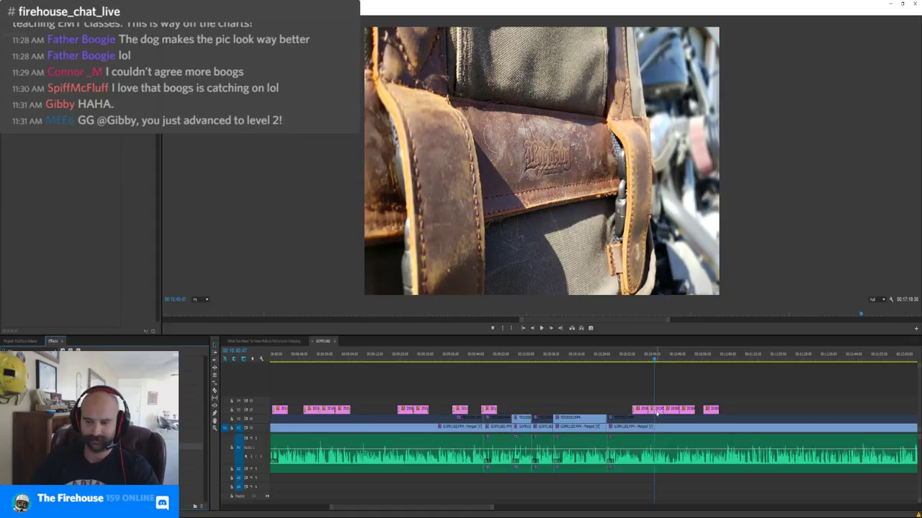
pyautogui.moveTo(657, 411); pyautogui.dragTo(744, 409)
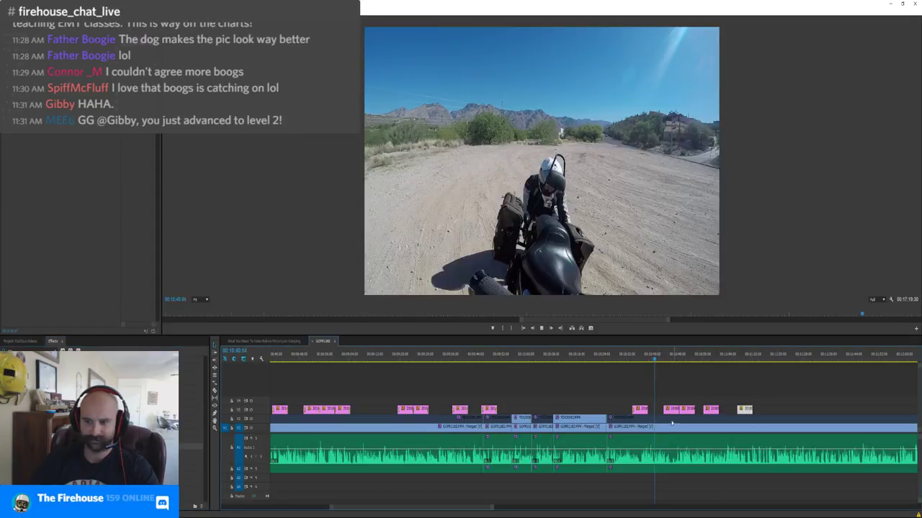
# Step: Split at the saddlebag close-up, disable the following piece, and move the pink photo clips later
pyautogui.click(646, 357)
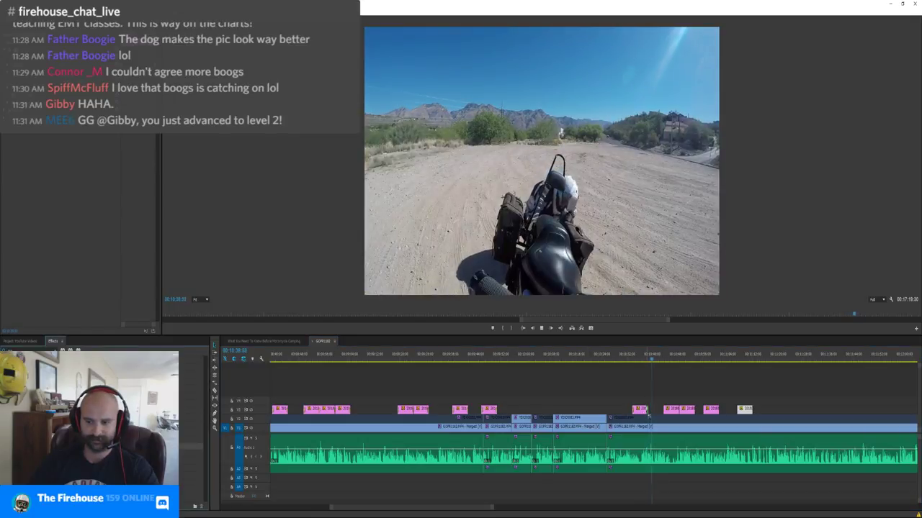
pyautogui.hotkey('ctrl', 'k')
pyautogui.rightClick(658, 419)
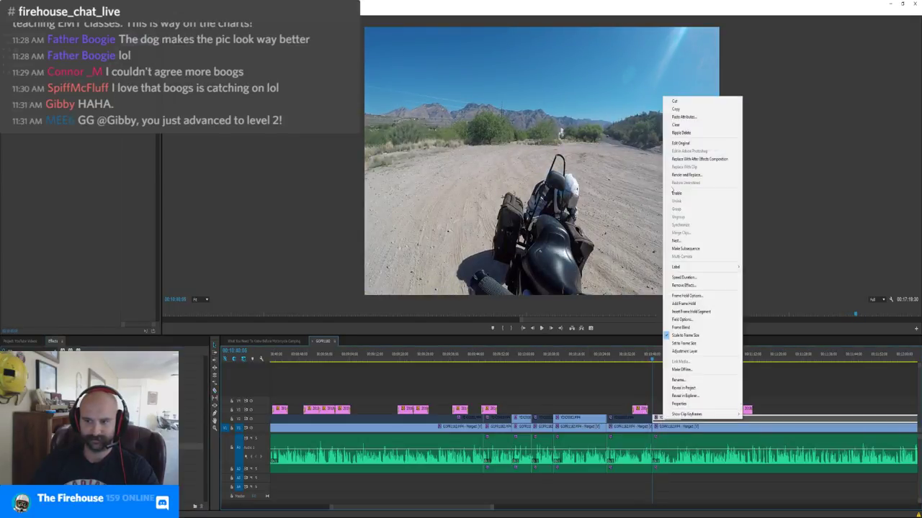
pyautogui.click(676, 194)
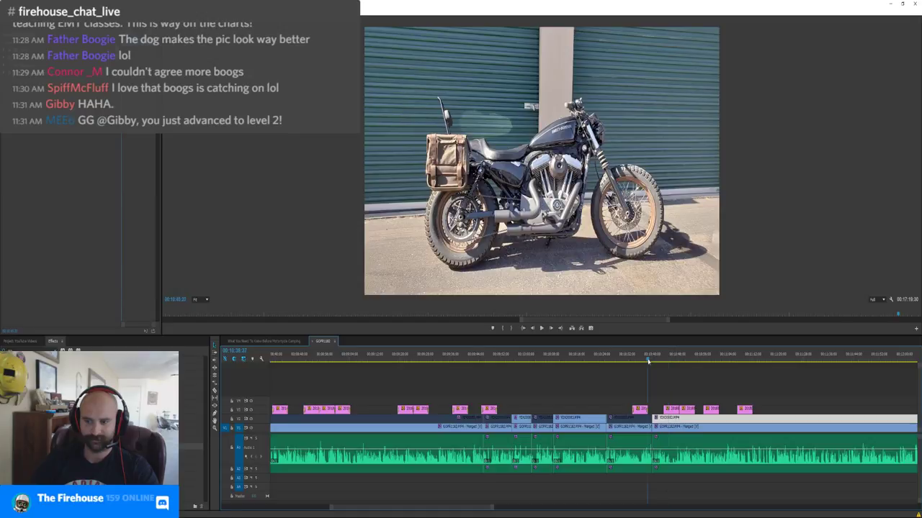
pyautogui.moveTo(672, 391); pyautogui.dragTo(864, 409)
pyautogui.click(737, 381)
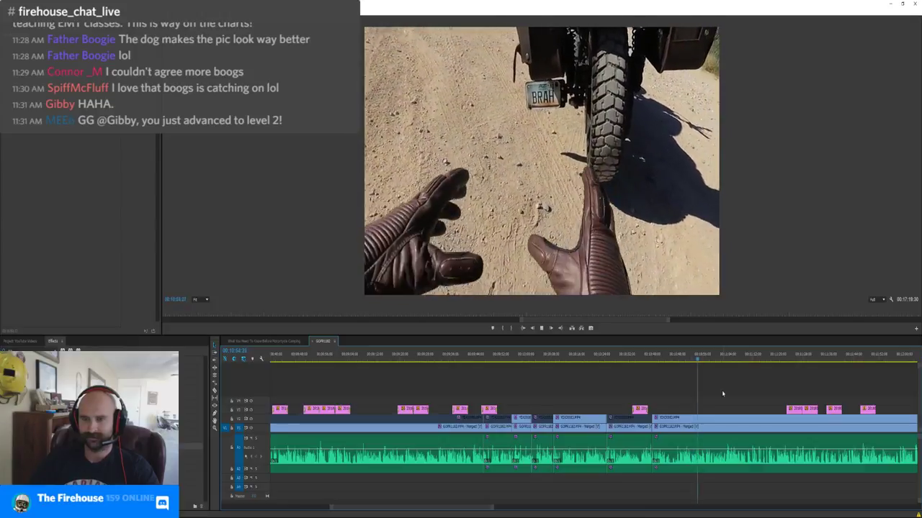
# Step: Select the pink photo clips on V3 and nudge them later
pyautogui.press('-')
pyautogui.press('-')
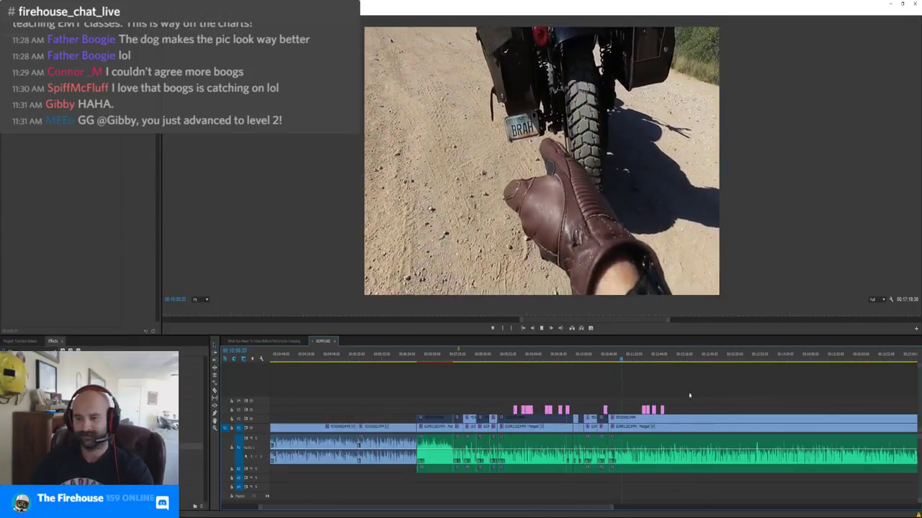
pyautogui.moveTo(662, 401); pyautogui.dragTo(723, 411)
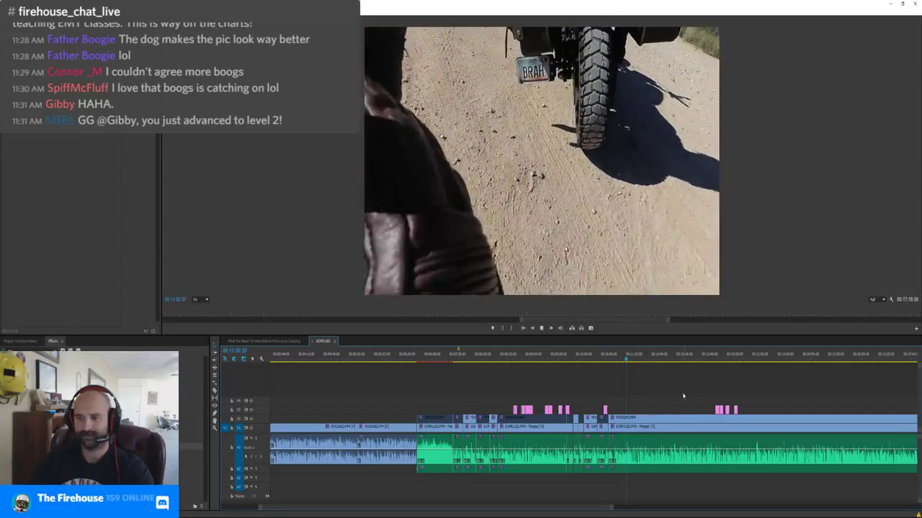
pyautogui.press('=')
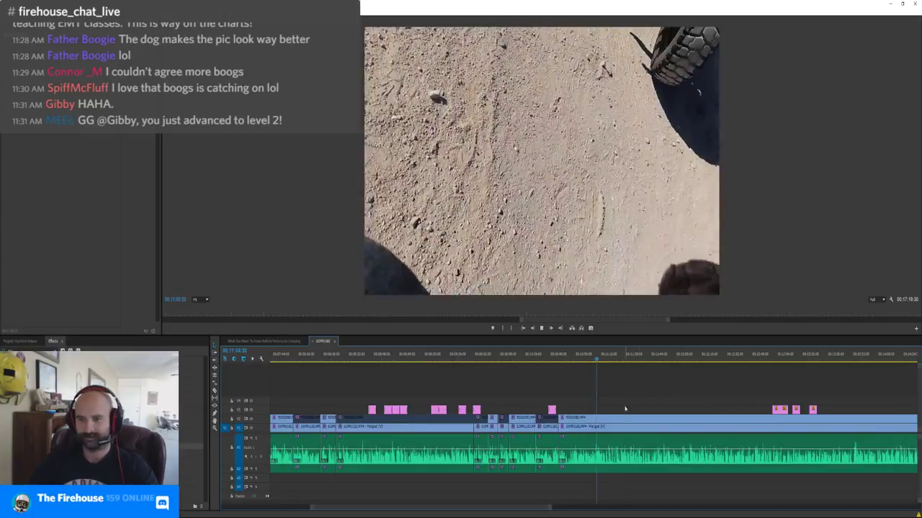
# Step: Toggle the upper-track clip off and back on, then shift the small pink clips slightly later
pyautogui.rightClick(613, 427)
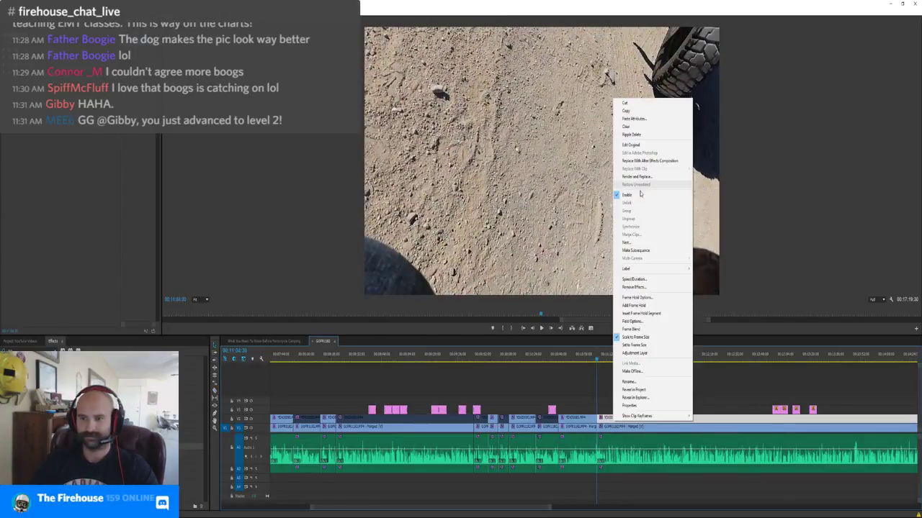
pyautogui.click(626, 349)
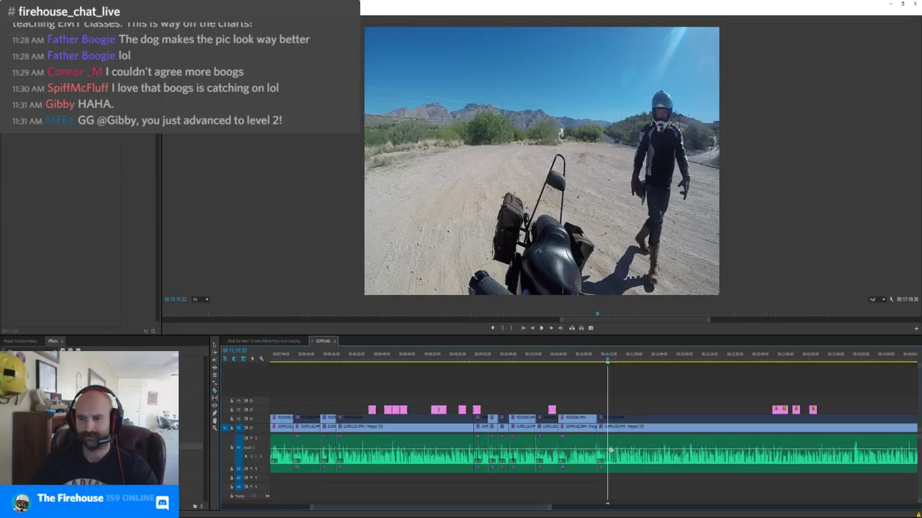
pyautogui.rightClick(625, 419)
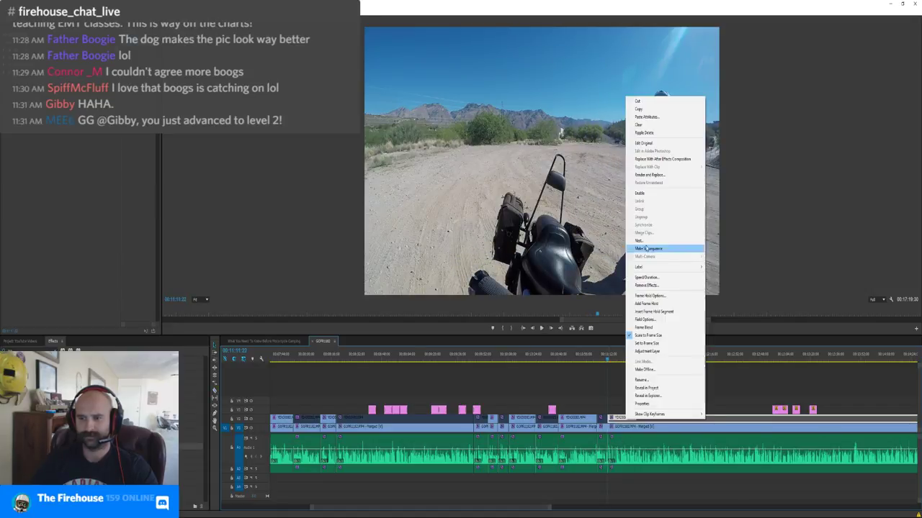
pyautogui.click(647, 194)
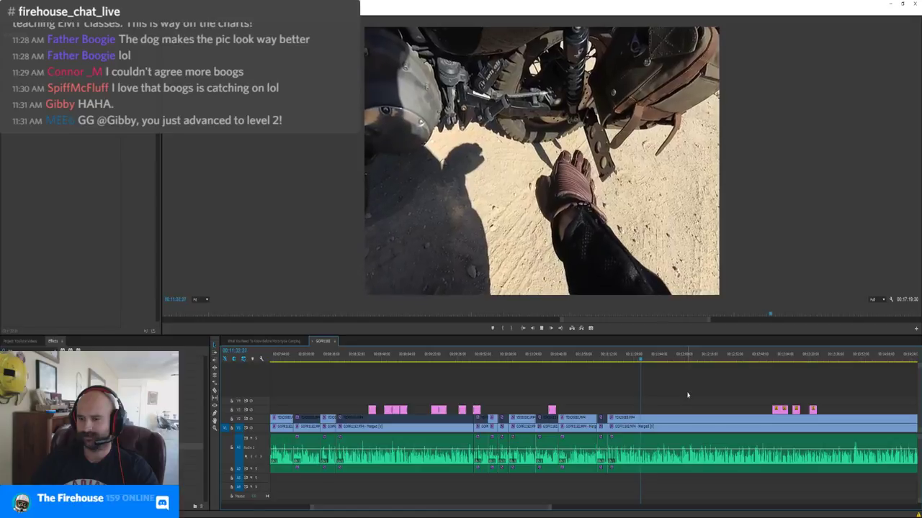
pyautogui.press('-')
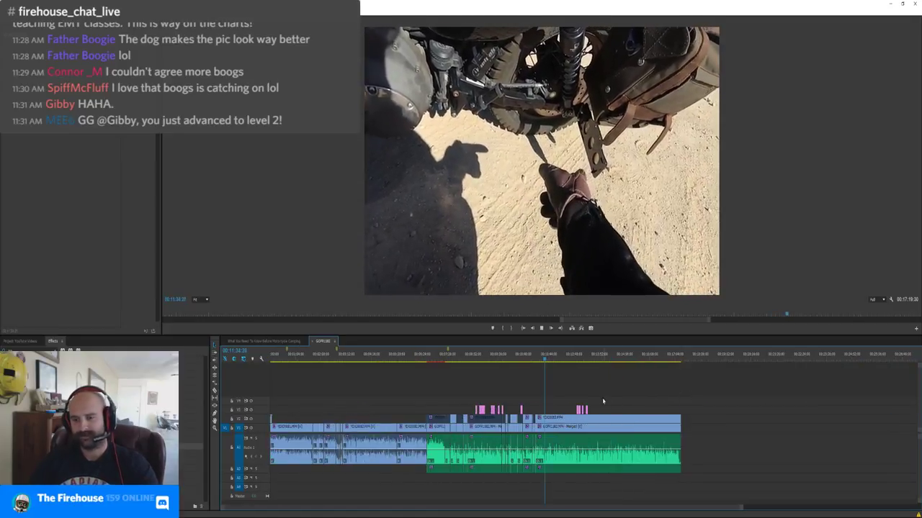
pyautogui.moveTo(580, 410); pyautogui.dragTo(619, 410)
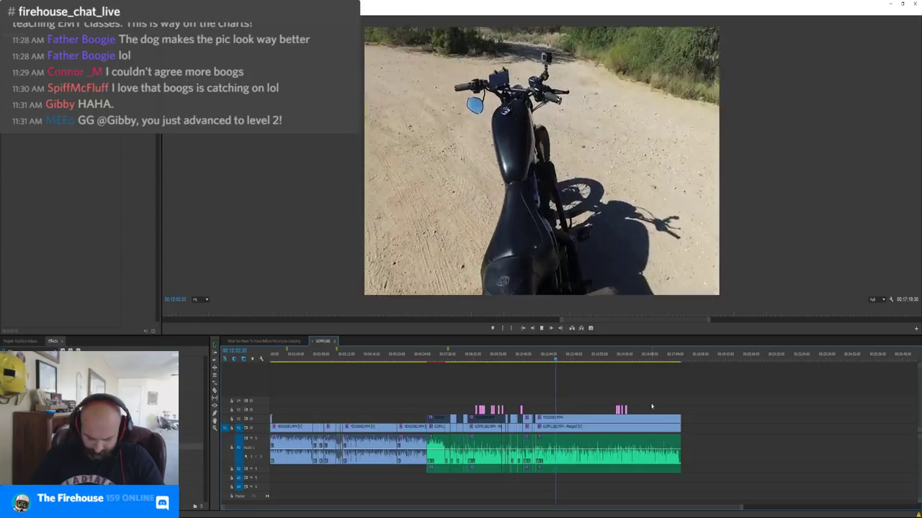
# Step: Split the upper-track footage at the playhead and disable the later part
pyautogui.click(549, 358)
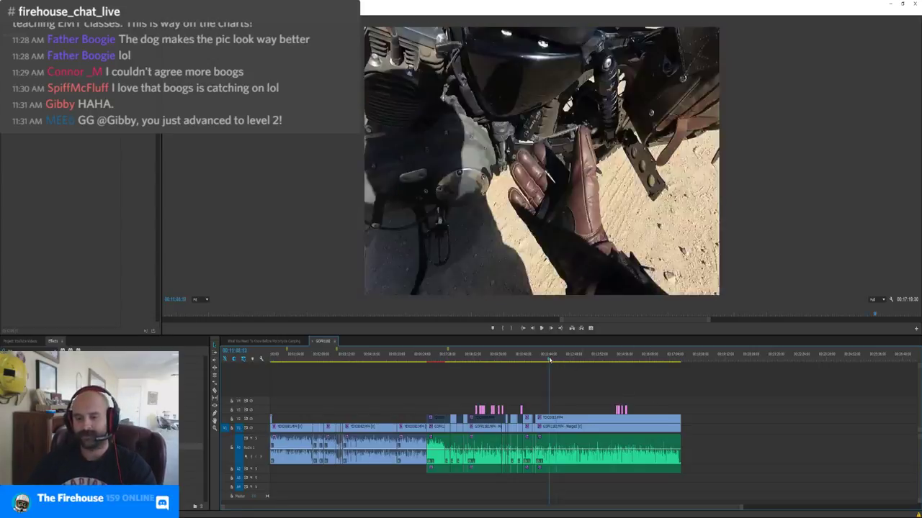
pyautogui.press('=')
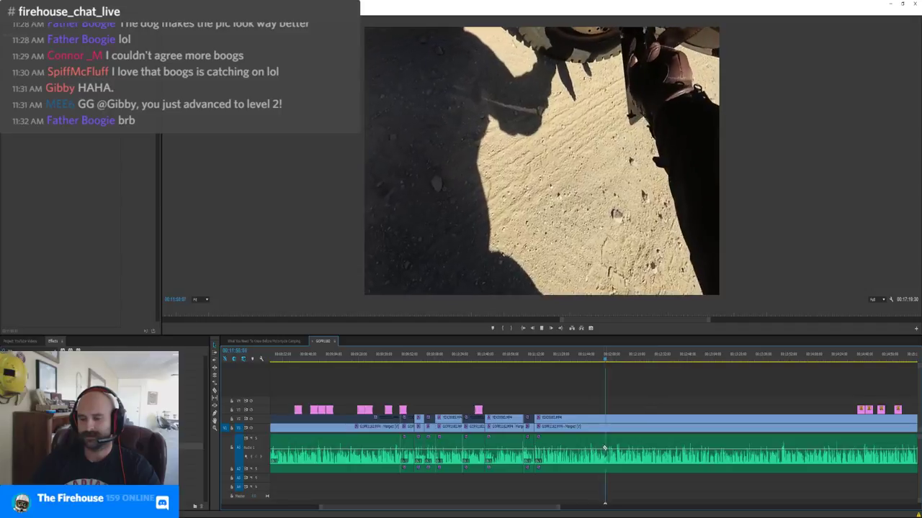
pyautogui.hotkey('ctrl', 'k')
pyautogui.rightClick(628, 418)
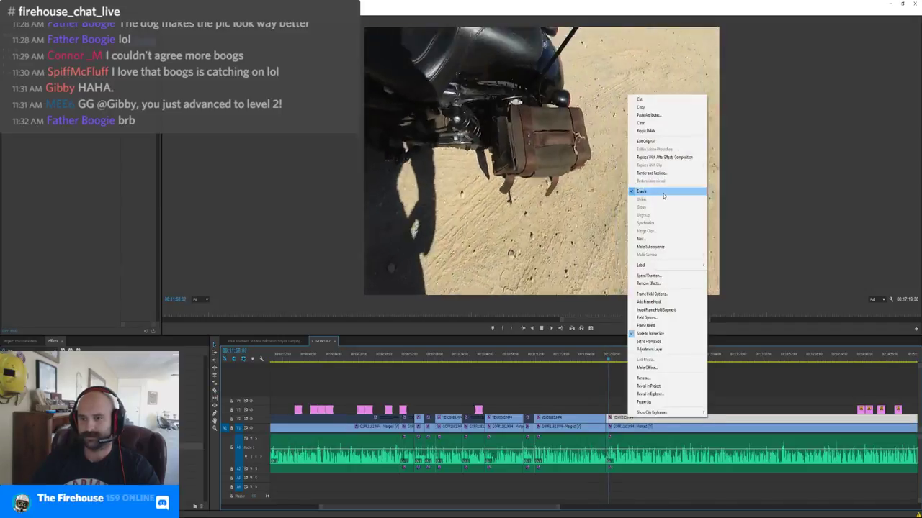
pyautogui.click(645, 192)
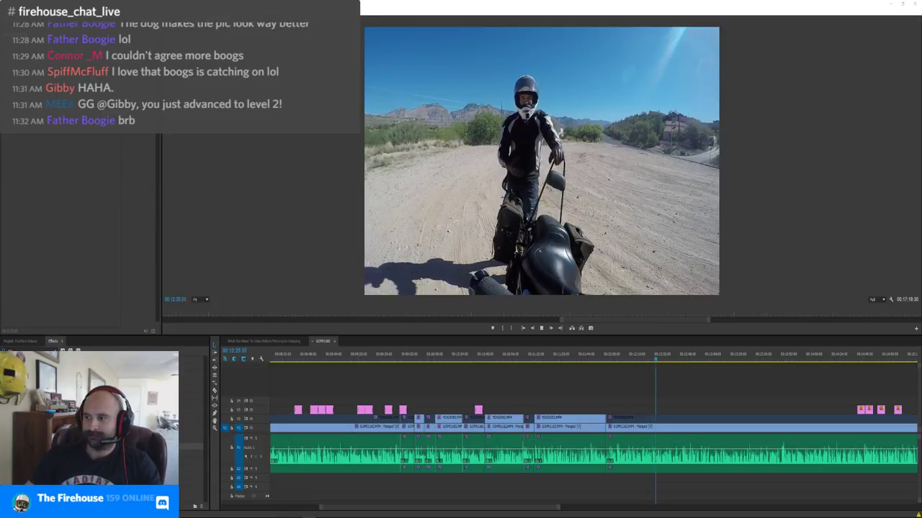
# Step: Move two pink motorcycle photo clips on V3 earlier to the playhead, side by side
pyautogui.click(685, 403)
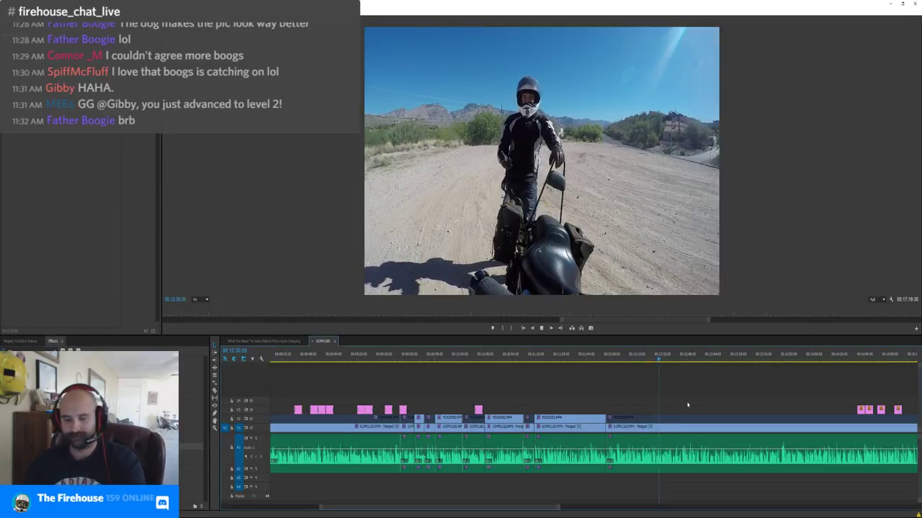
pyautogui.press('-')
pyautogui.press('=')
pyautogui.press('=')
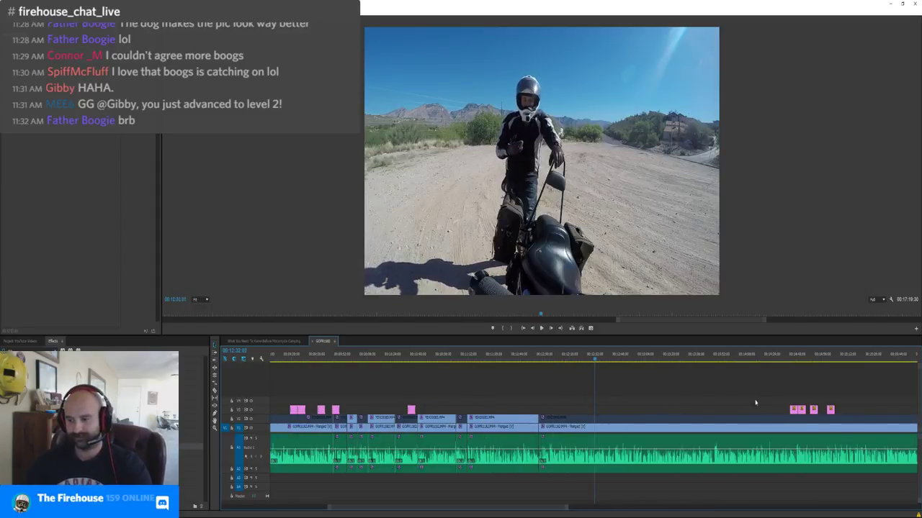
pyautogui.moveTo(794, 410); pyautogui.dragTo(605, 407)
pyautogui.click(803, 355)
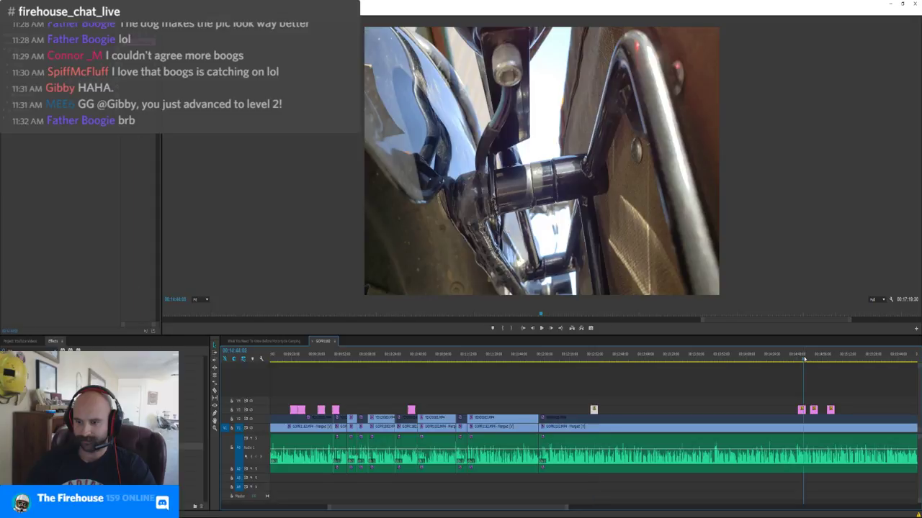
pyautogui.click(813, 357)
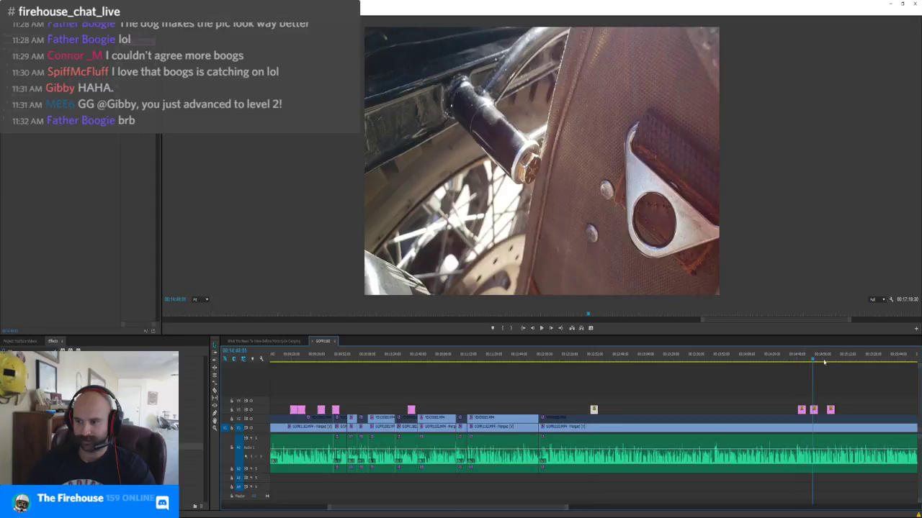
pyautogui.click(830, 357)
pyautogui.click(816, 356)
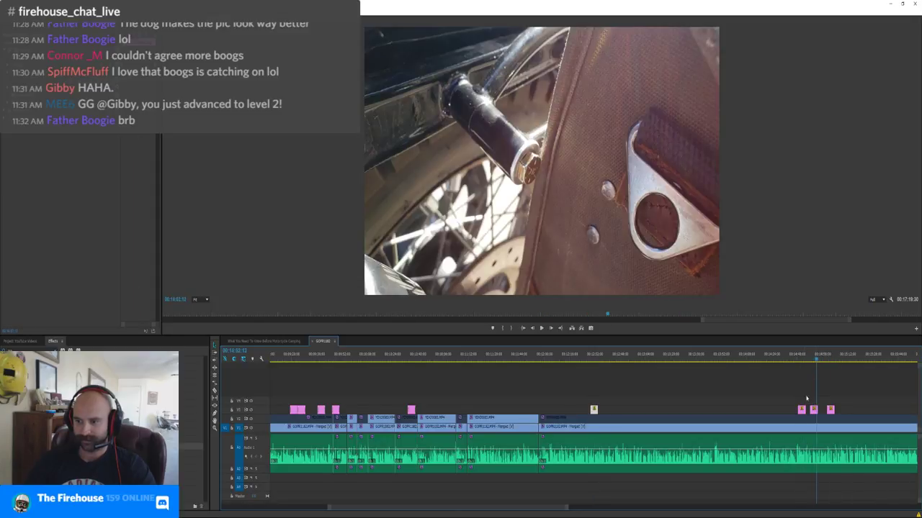
pyautogui.moveTo(813, 411); pyautogui.dragTo(616, 412)
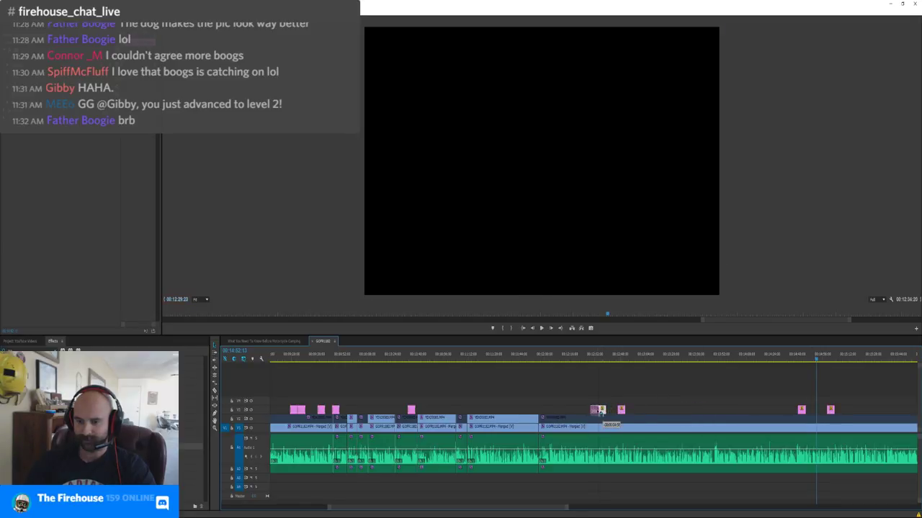
# Step: Review the moved photos and bring the remaining photo clip alongside them
pyautogui.click(587, 360)
pyautogui.press('space')
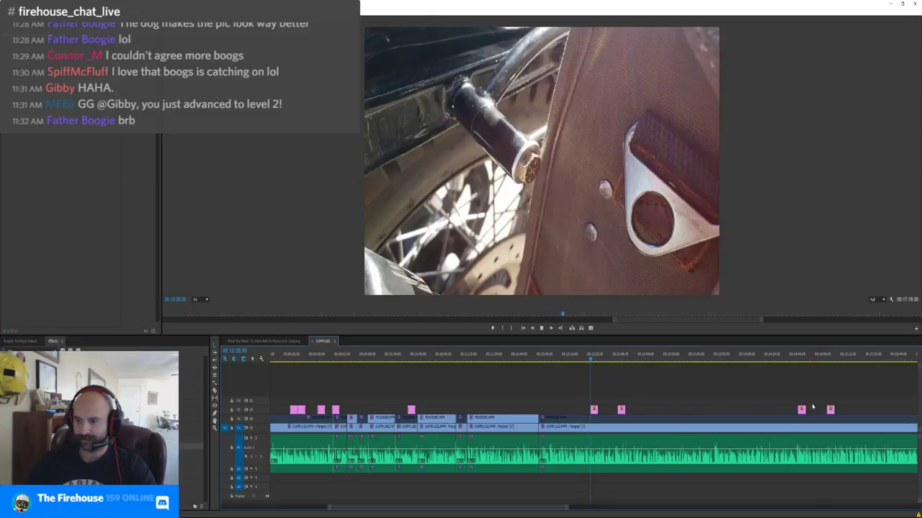
pyautogui.moveTo(801, 412); pyautogui.dragTo(699, 415)
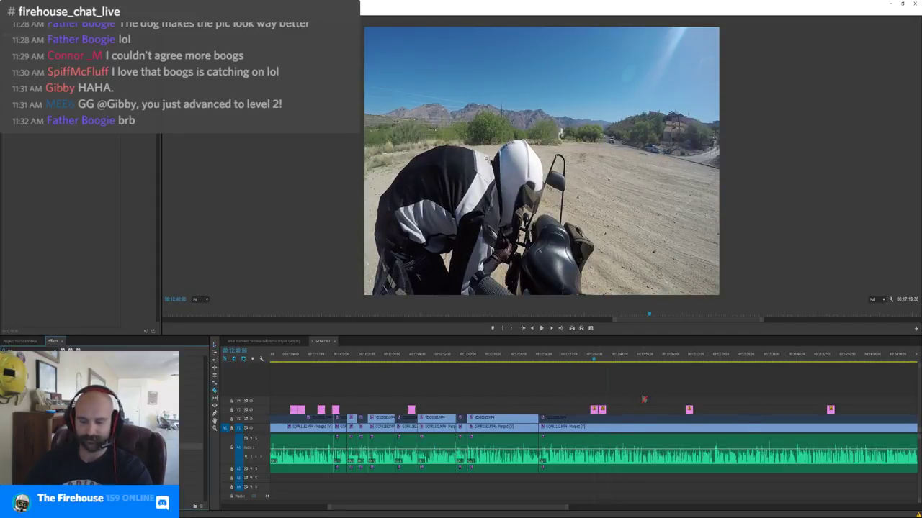
pyautogui.press('=')
pyautogui.press('=')
pyautogui.press('=')
# Step: Alt-drag the later part of the V1 clip after the photos up onto V2 and play it back
pyautogui.click(586, 439)
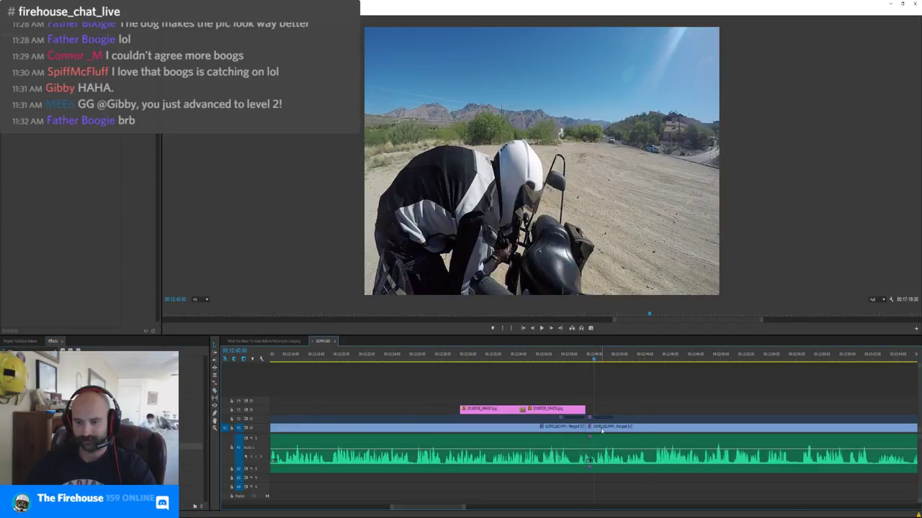
pyautogui.moveTo(586, 441); pyautogui.dragTo(602, 425)
pyautogui.rightClick(601, 422)
pyautogui.press('Escape')
pyautogui.click(532, 360)
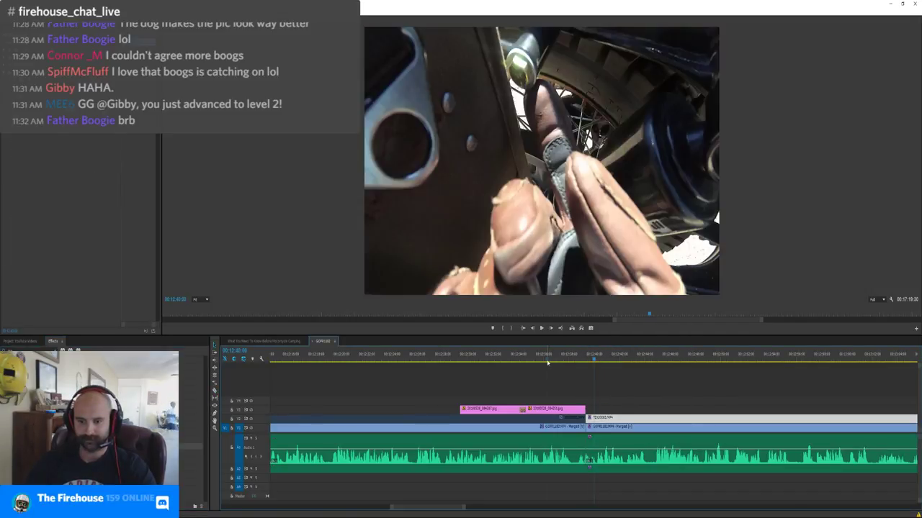
pyautogui.press('space')
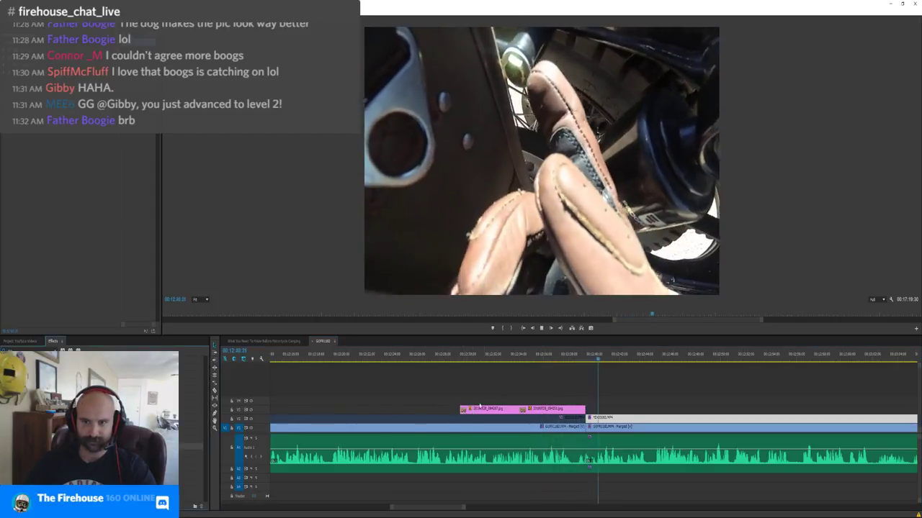
pyautogui.click(634, 394)
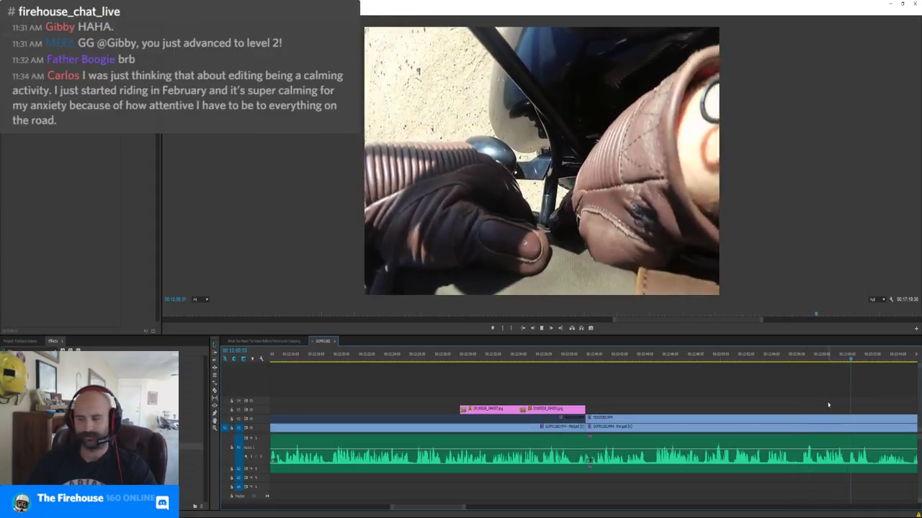
pyautogui.scroll(-4, 822, 399)
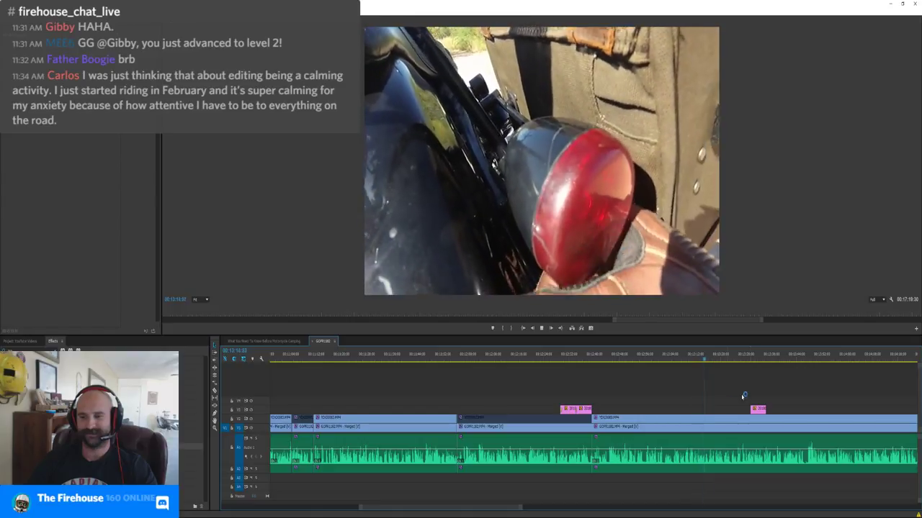
pyautogui.press('-')
pyautogui.press('-')
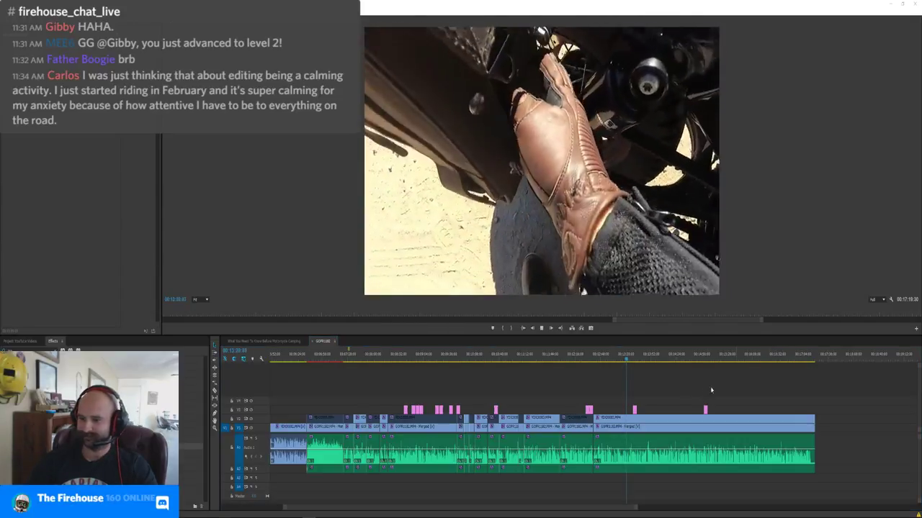
# Step: Move the motorcycle photo clip on V3 to the playhead
pyautogui.press('=')
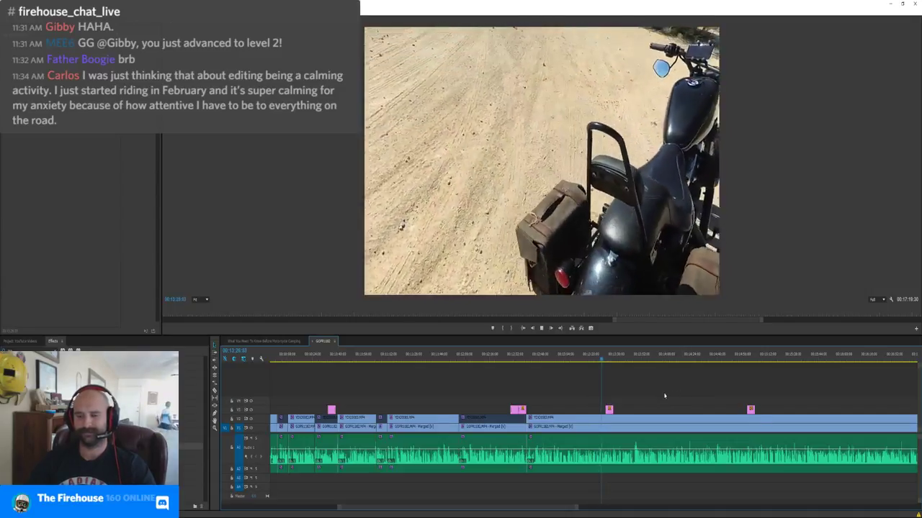
pyautogui.press('-')
pyautogui.press('=')
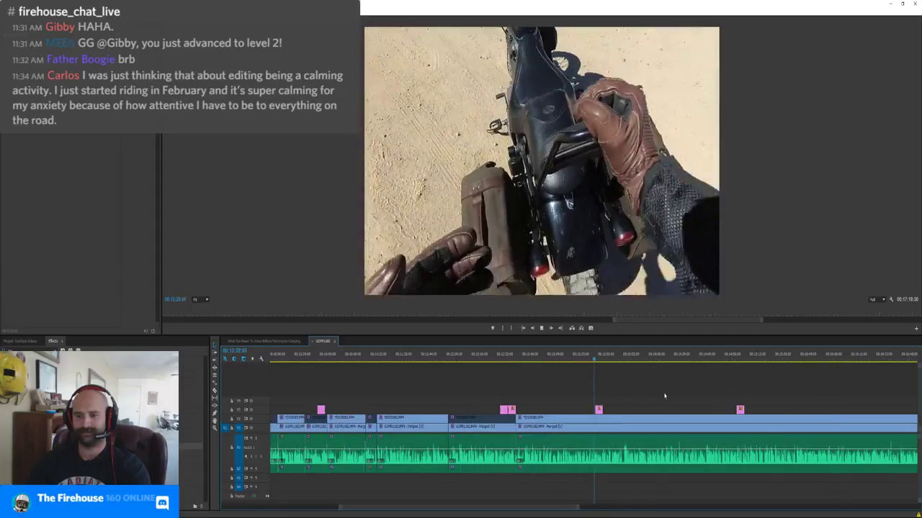
pyautogui.press('-')
pyautogui.press('-')
pyautogui.press('-')
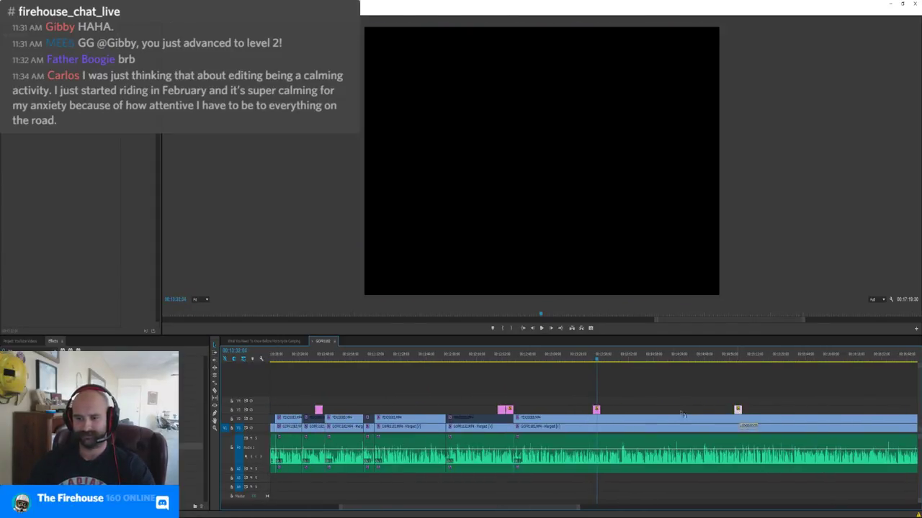
pyautogui.moveTo(683, 415); pyautogui.dragTo(630, 408)
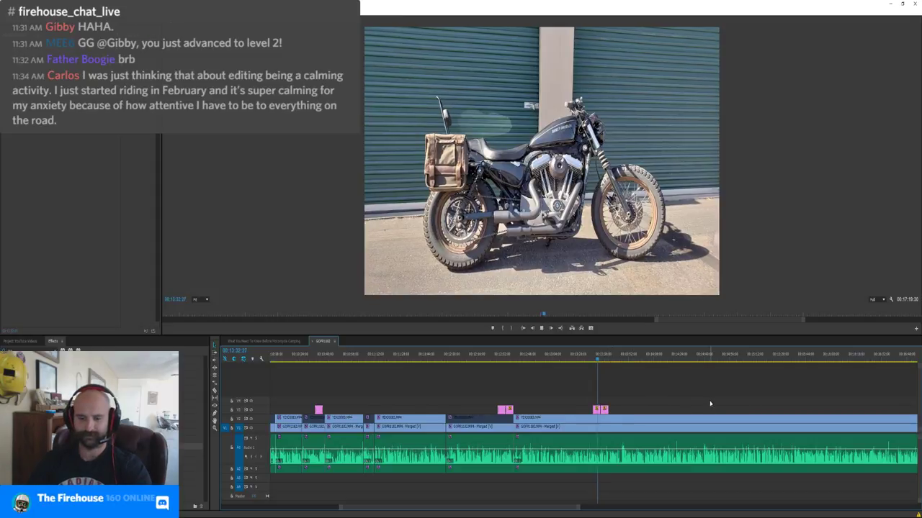
# Step: Cut the upper-track clip after the photos and remove the piece after the cut
pyautogui.press('=')
pyautogui.press('=')
pyautogui.click(632, 421)
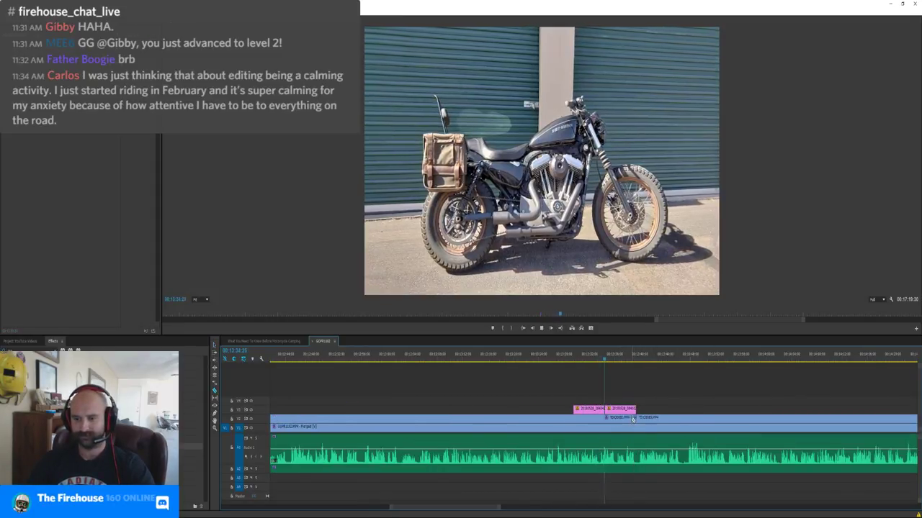
pyautogui.click(646, 422)
pyautogui.rightClick(647, 423)
pyautogui.click(681, 198)
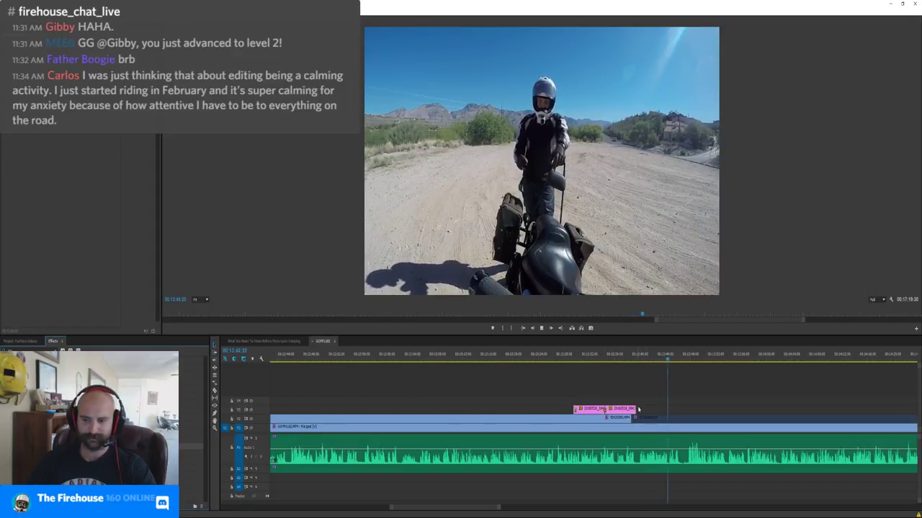
# Step: Split the disabled V2 bike-camera clip at the playhead and open its right-hand piece's options
pyautogui.click(721, 405)
pyautogui.press('-')
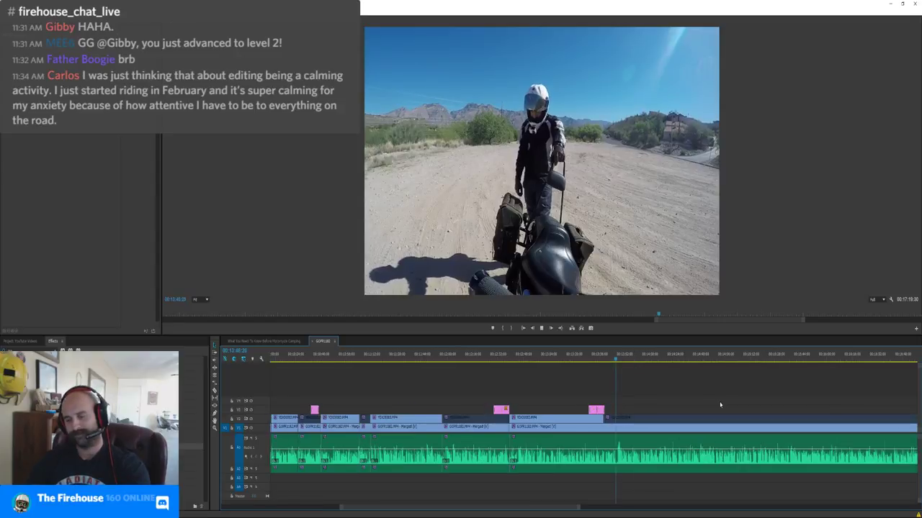
pyautogui.press('=')
pyautogui.press('=')
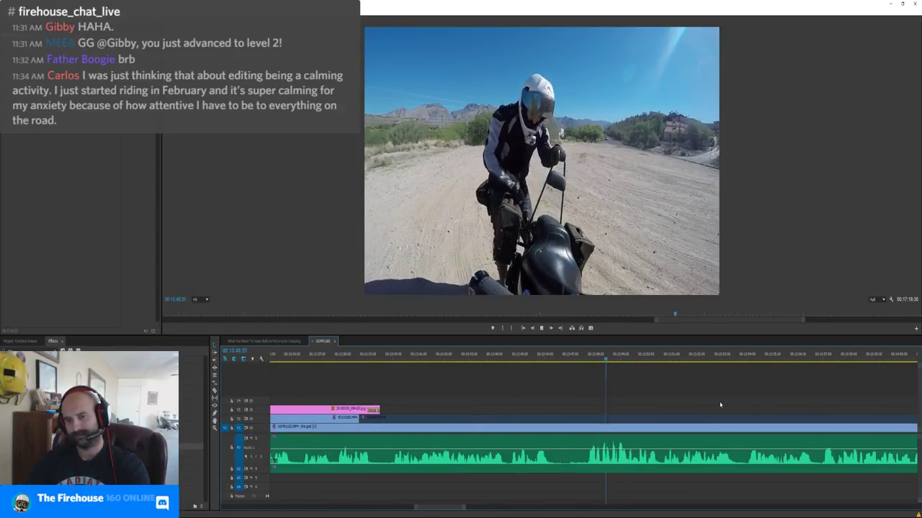
pyautogui.press('-')
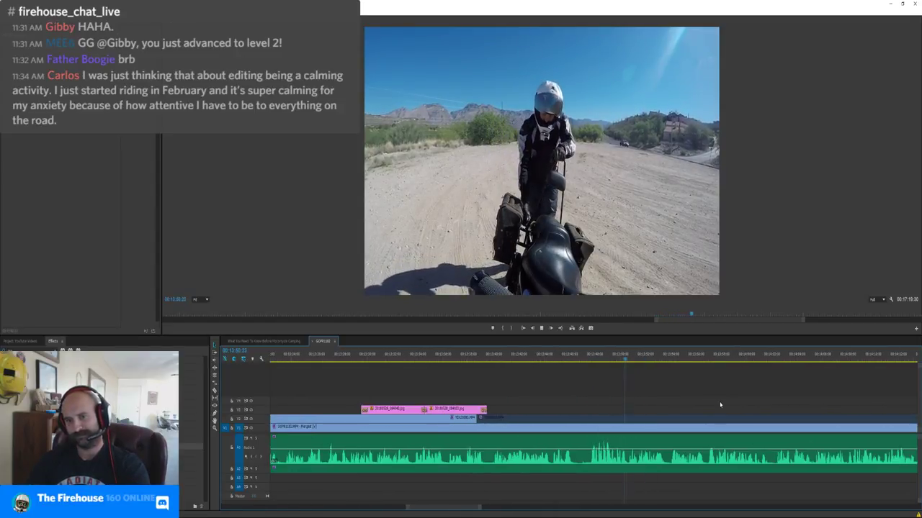
pyautogui.press('-')
pyautogui.press('-')
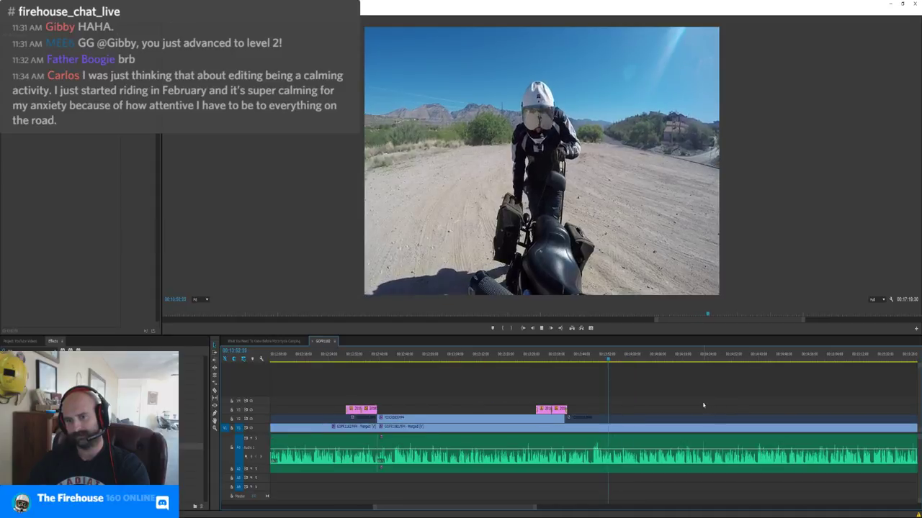
pyautogui.press('=')
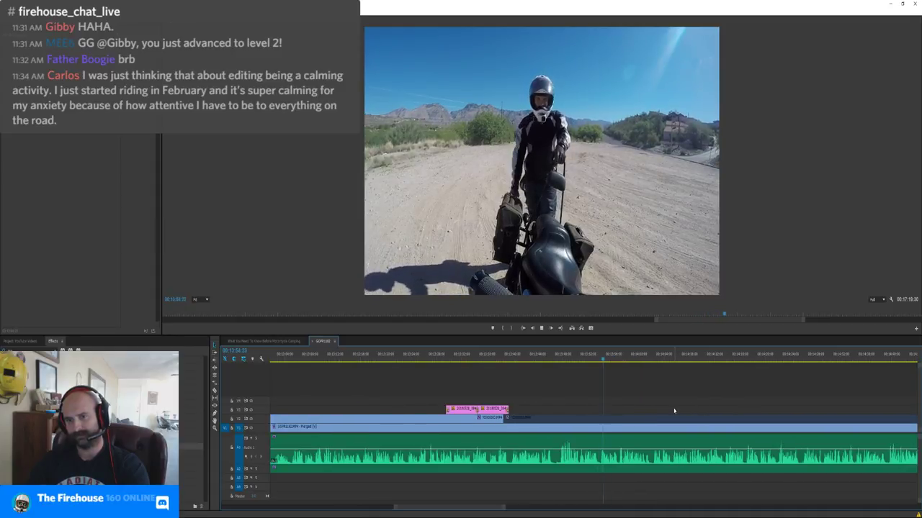
pyautogui.press('-')
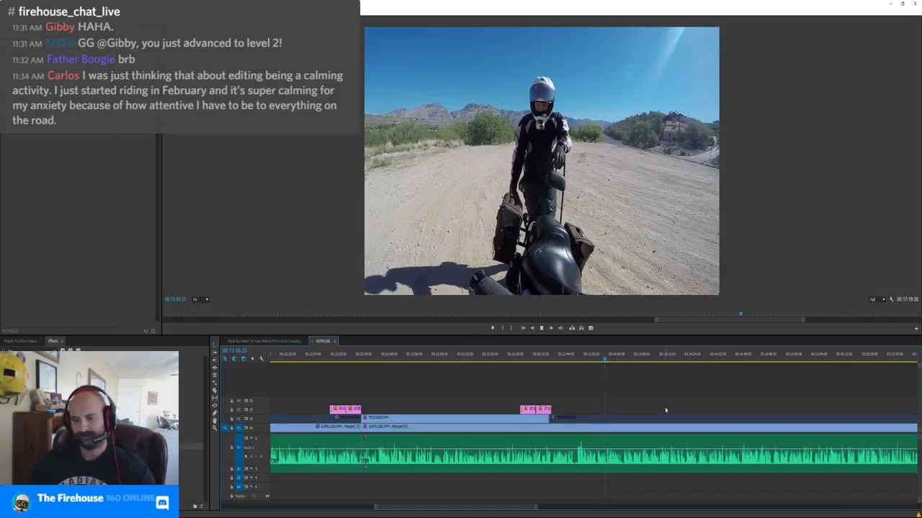
pyautogui.hotkey('ctrl', 'k')
pyautogui.rightClick(631, 418)
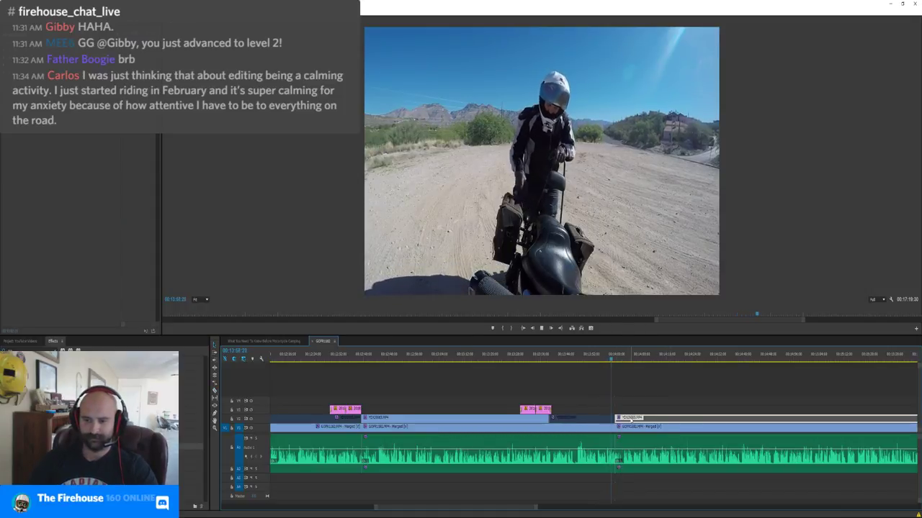
# Step: Enable the short V2 bike-camera piece, disable the following piece, and show the Project panel
pyautogui.click(671, 192)
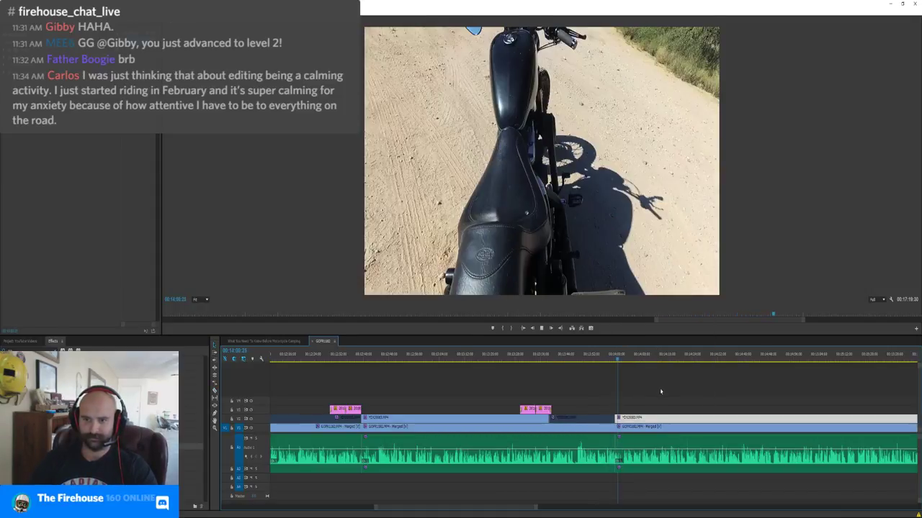
pyautogui.click(614, 360)
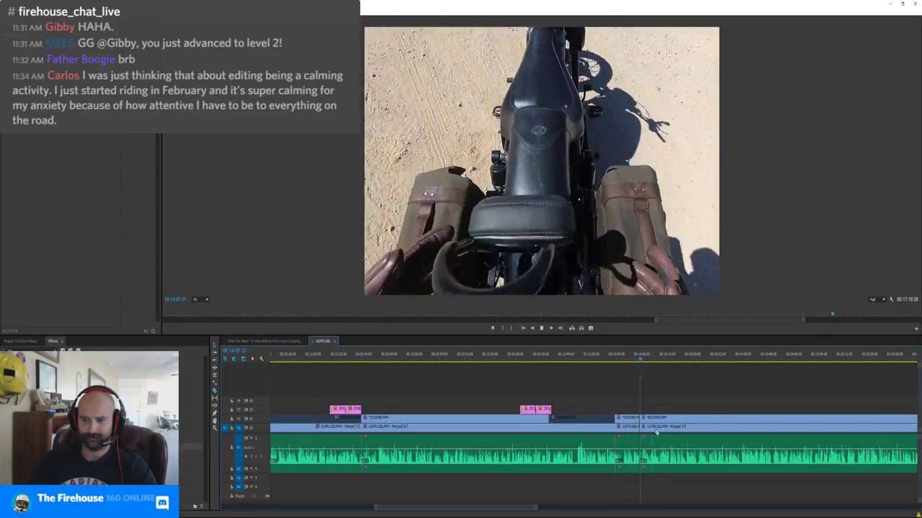
pyautogui.rightClick(658, 422)
pyautogui.click(701, 202)
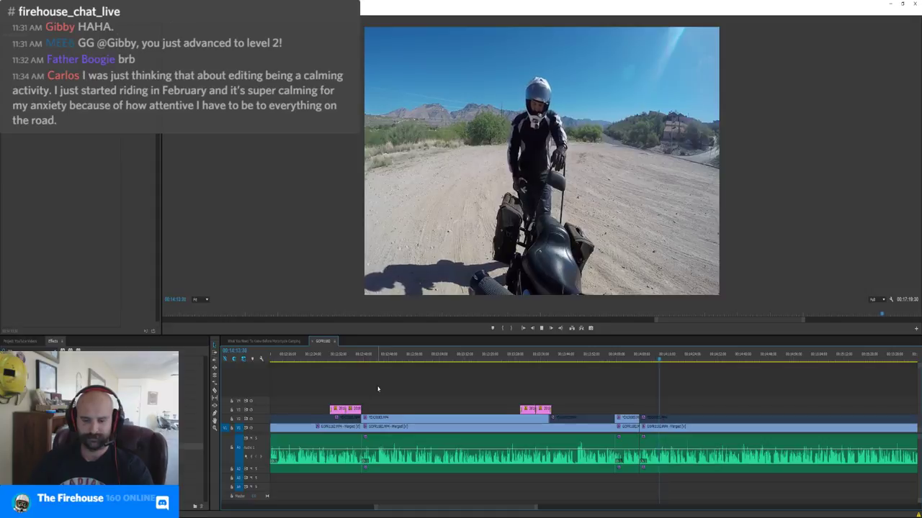
pyautogui.press('-')
pyautogui.press('-')
pyautogui.press('-')
pyautogui.press('-')
pyautogui.press('=')
pyautogui.press('=')
pyautogui.press('=')
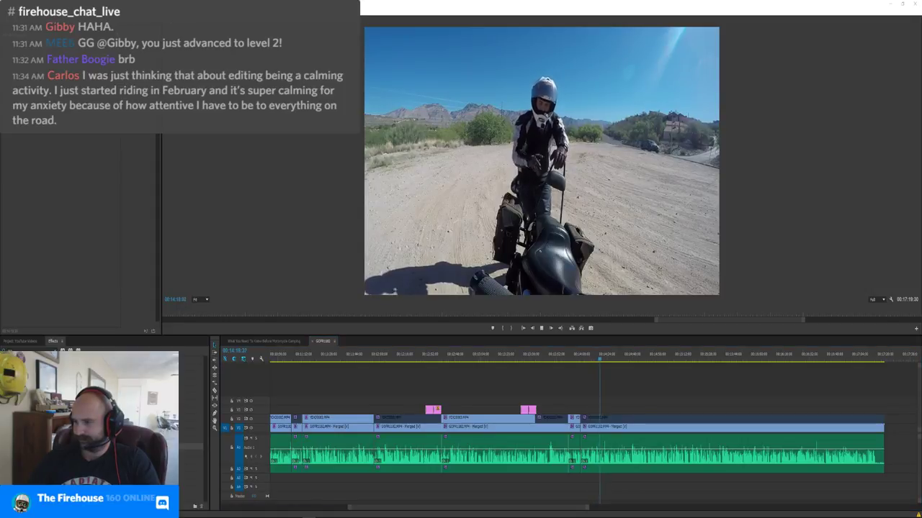
pyautogui.click(26, 342)
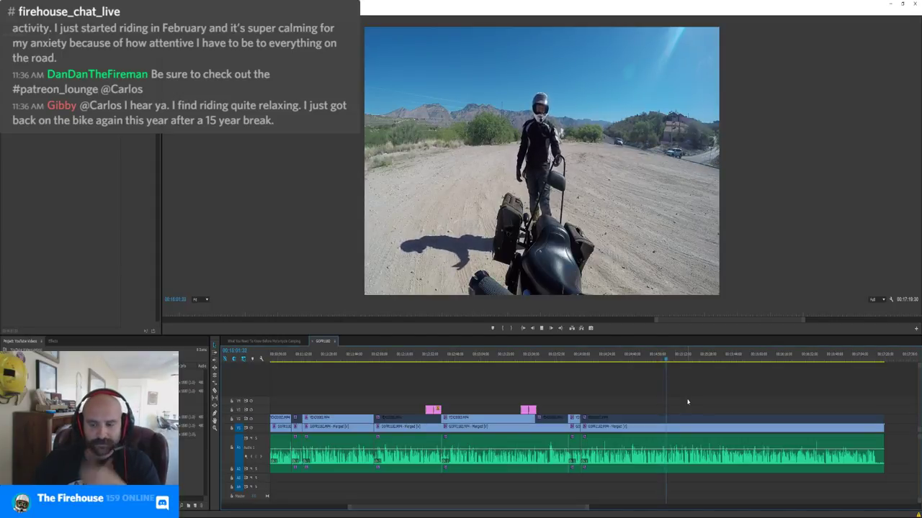
# Step: Split at the playhead and enable the V2 bike-camera piece after the cut
pyautogui.hotkey('ctrl', 'k')
pyautogui.click(681, 436)
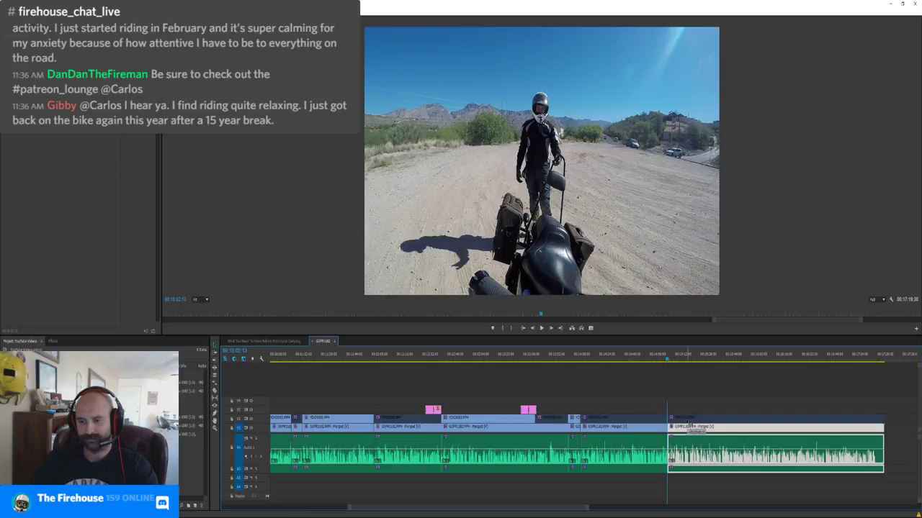
pyautogui.click(755, 387)
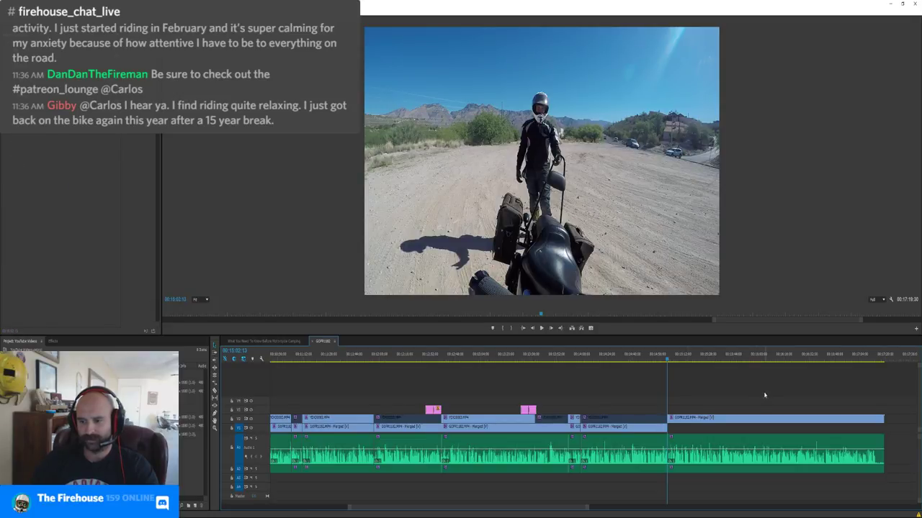
pyautogui.rightClick(694, 419)
pyautogui.click(709, 192)
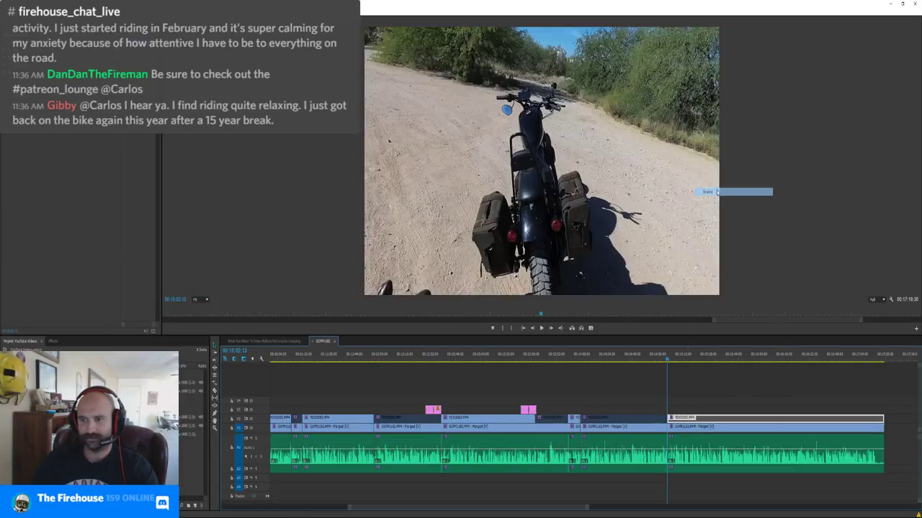
pyautogui.click(713, 397)
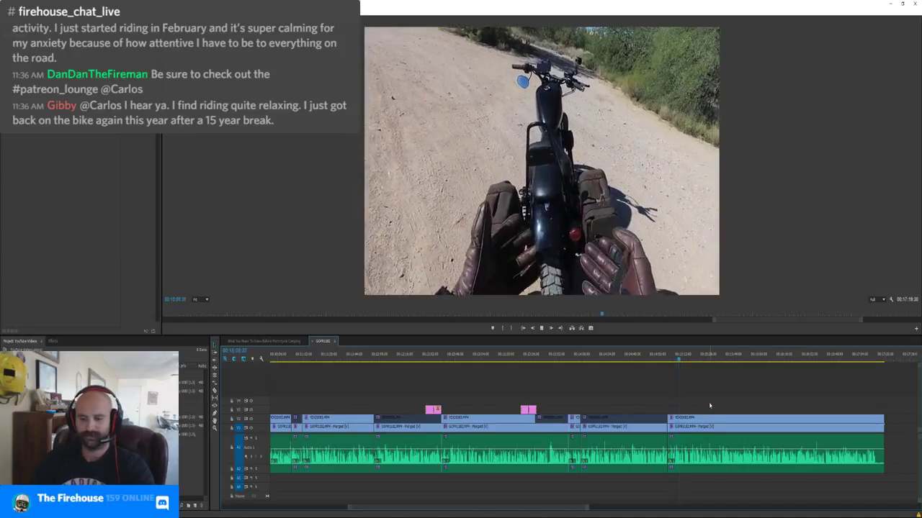
# Step: Split again later and disable the next bike-camera piece to reveal the helmeted rider
pyautogui.press('=')
pyautogui.press('=')
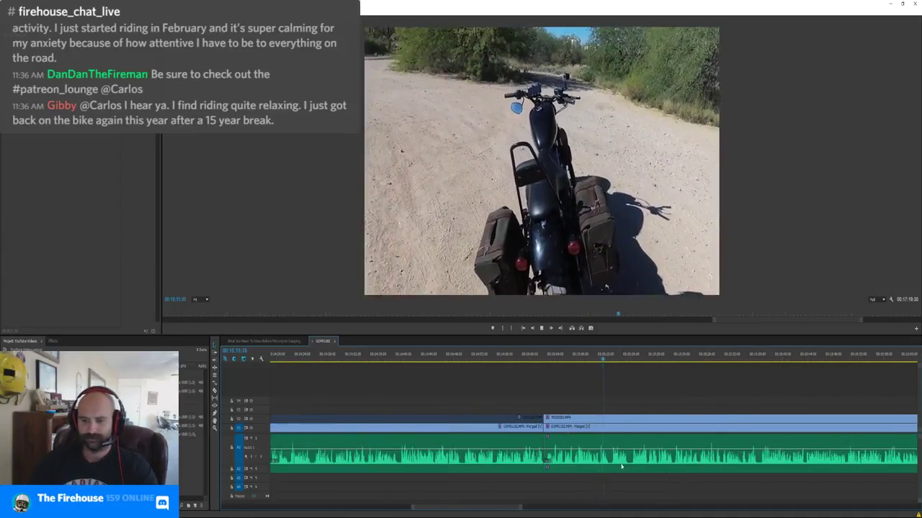
pyautogui.hotkey('ctrl', 'k')
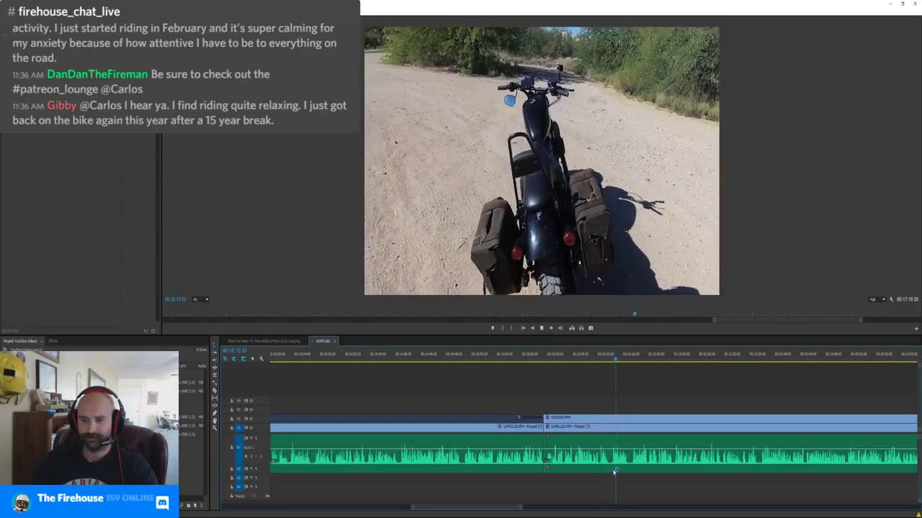
pyautogui.click(648, 424)
pyautogui.rightClick(648, 424)
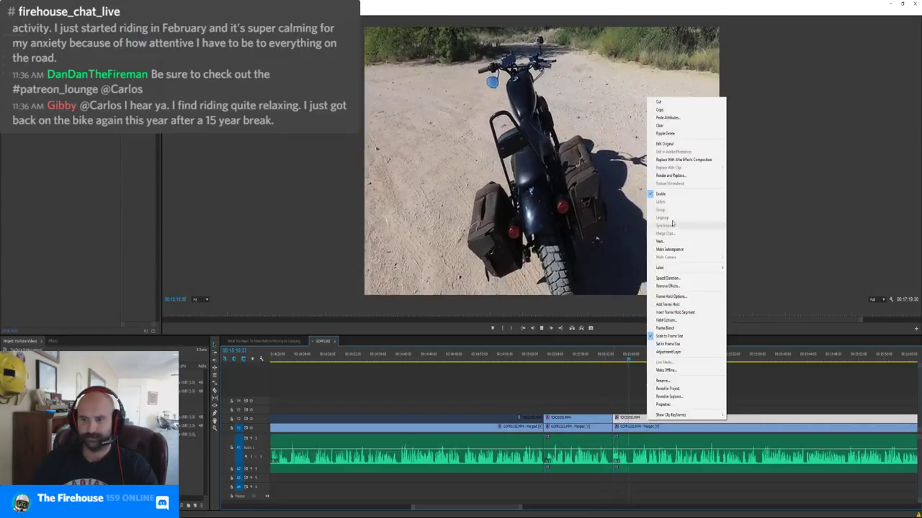
pyautogui.click(670, 134)
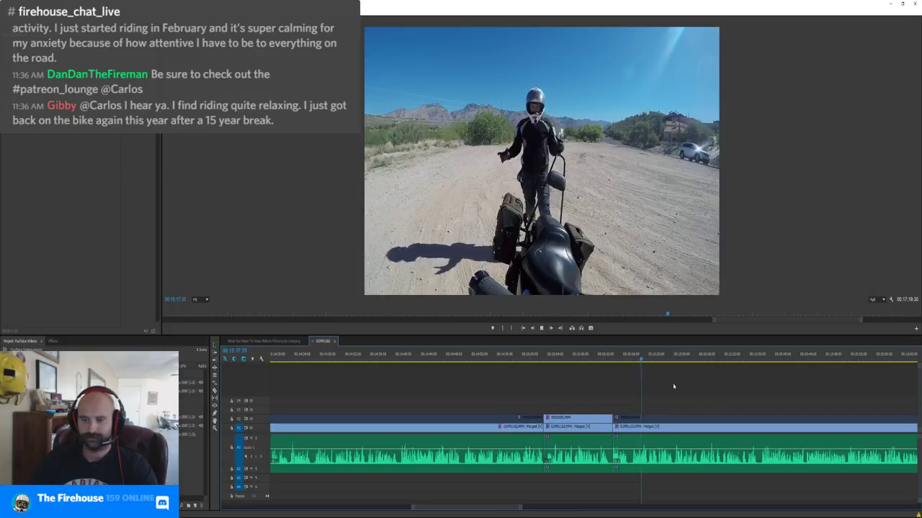
pyautogui.press('-')
pyautogui.press('-')
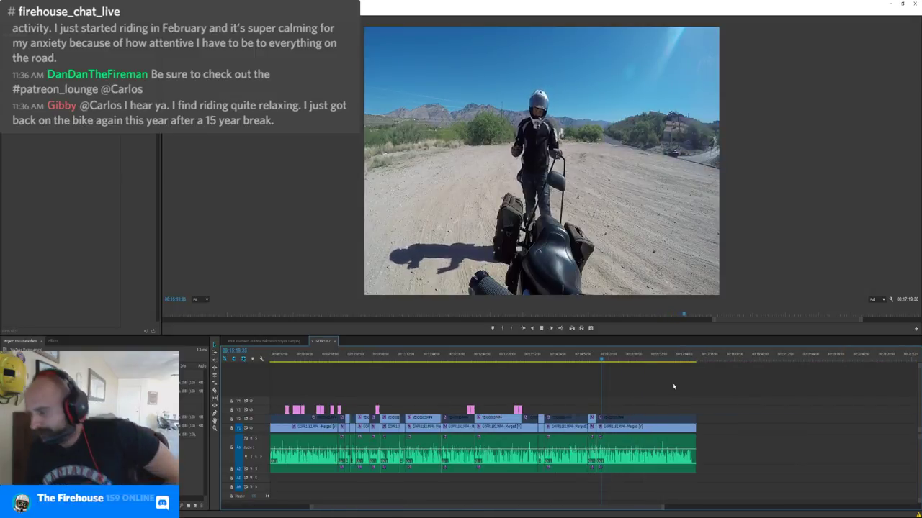
# Step: Select the clip ends at the end of the sequence
pyautogui.press('=')
pyautogui.press('-')
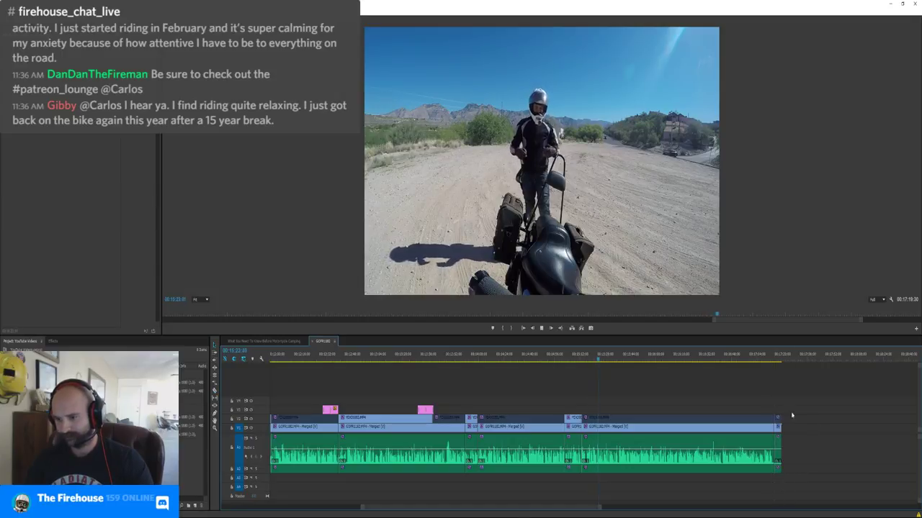
pyautogui.moveTo(777, 464); pyautogui.dragTo(795, 402)
pyautogui.press('-')
pyautogui.press('-')
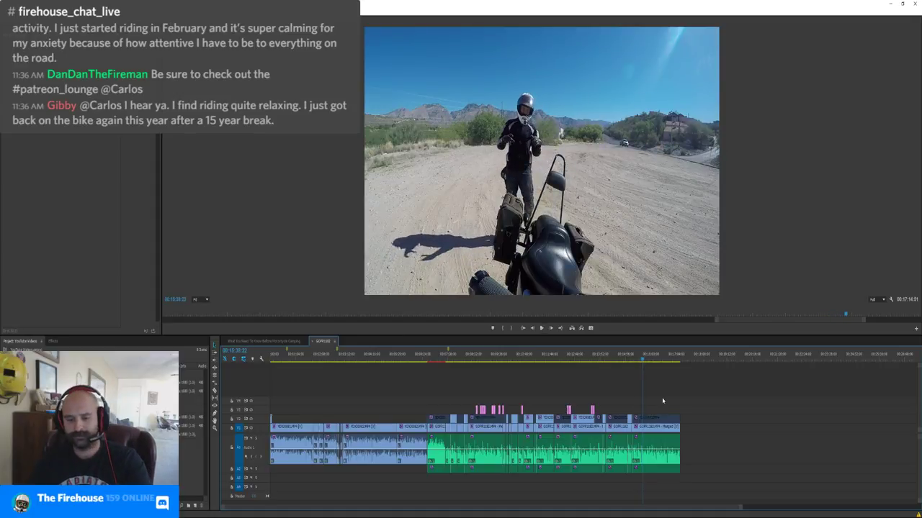
# Step: Enable the bike-camera clip piece and play back the footage
pyautogui.scroll(3, 663, 401)
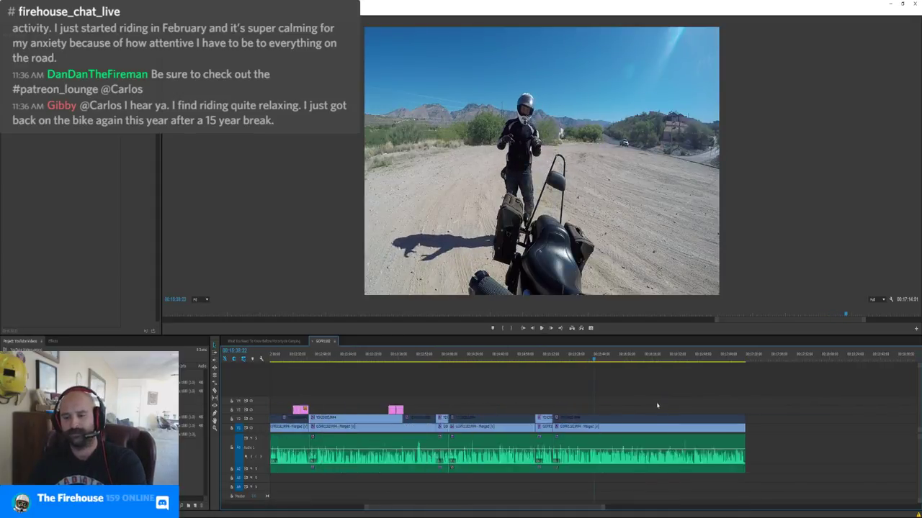
pyautogui.click(616, 433)
pyautogui.rightClick(615, 432)
pyautogui.click(637, 193)
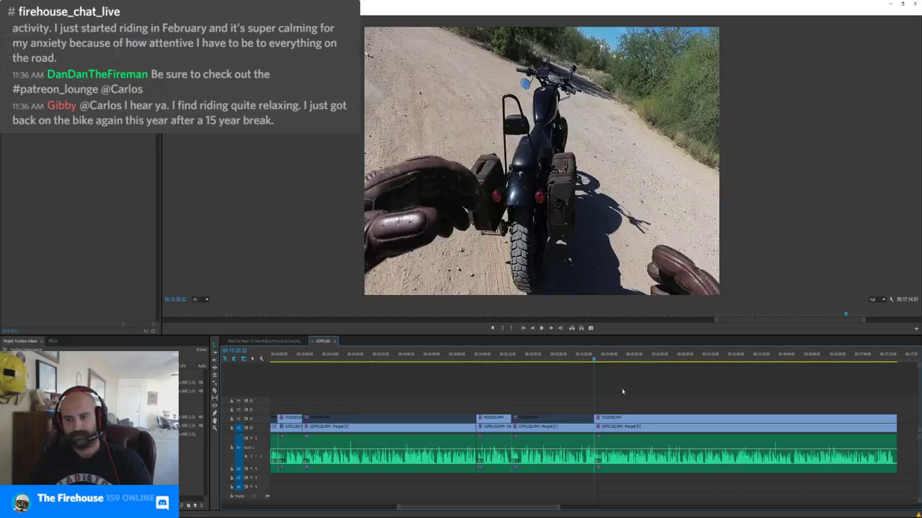
pyautogui.press('space')
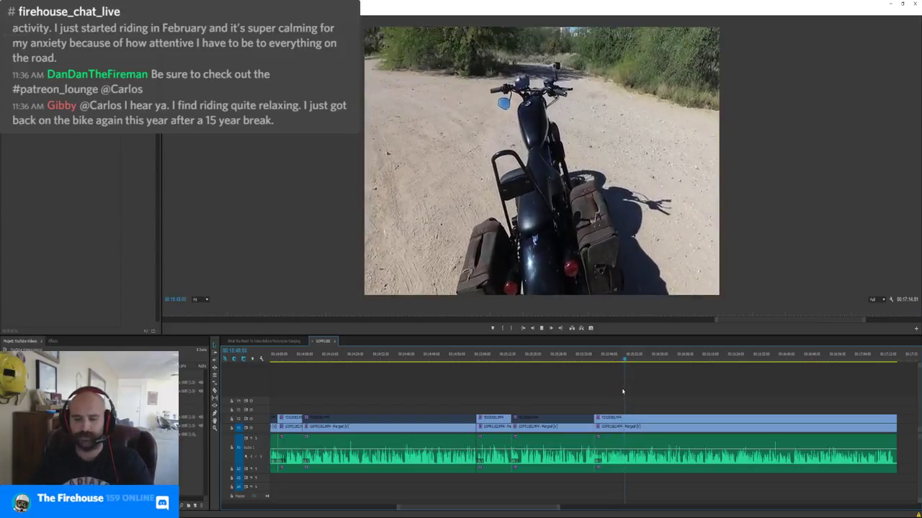
# Step: Cut the bike-camera clip, undo it, and cut again at a later point
pyautogui.press('=')
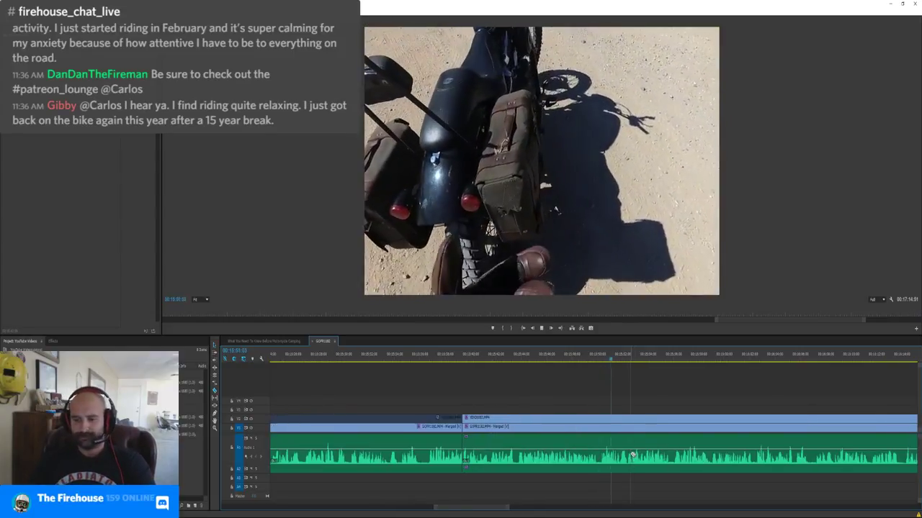
pyautogui.click(631, 426)
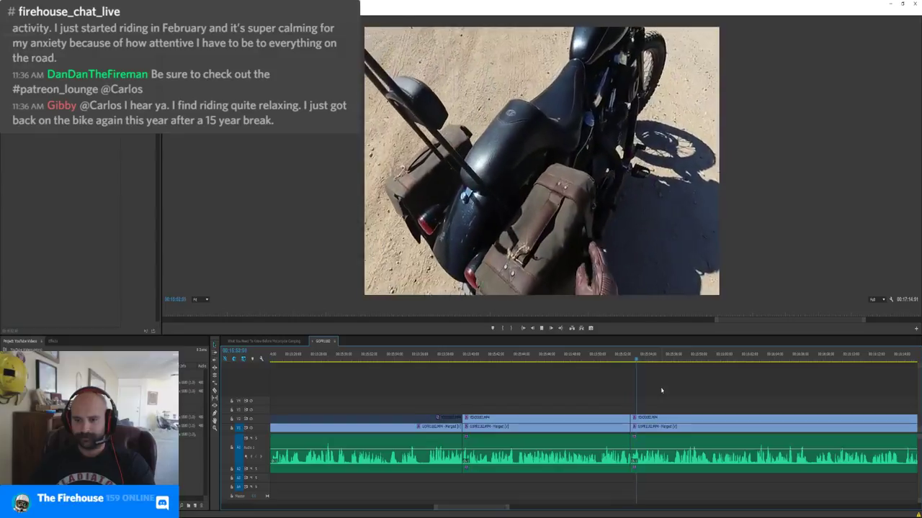
pyautogui.hotkey('ctrl', 'z')
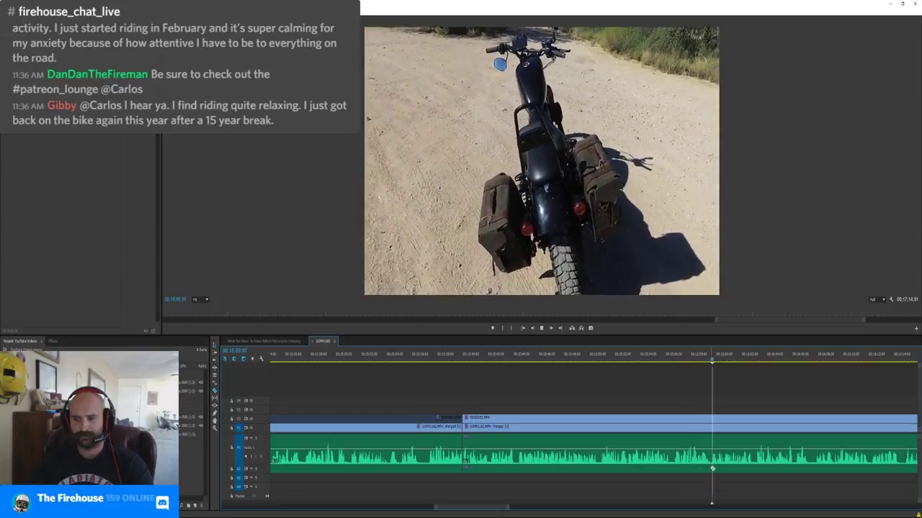
pyautogui.click(711, 425)
pyautogui.rightClick(738, 419)
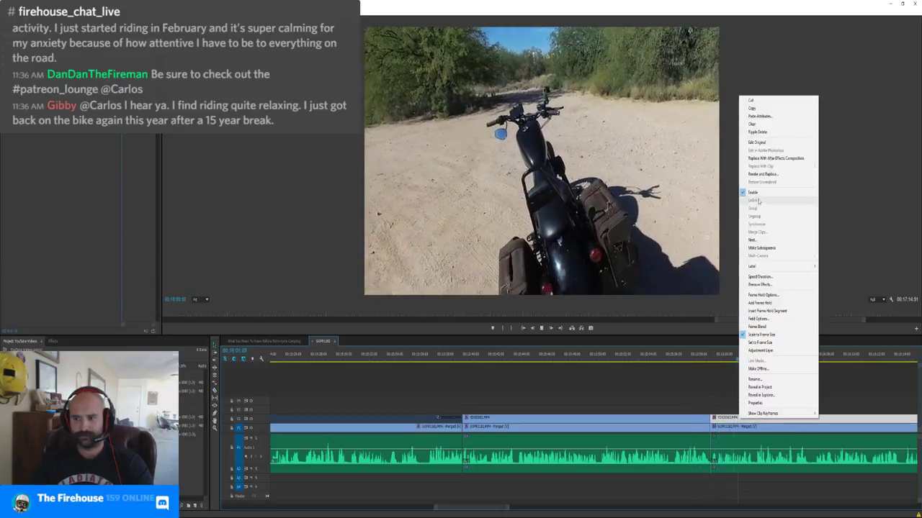
pyautogui.press('Escape')
pyautogui.click(763, 396)
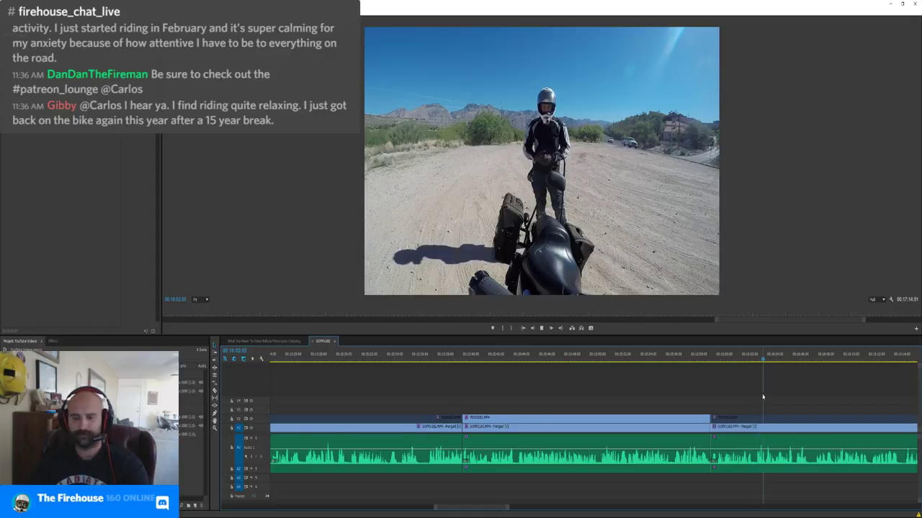
pyautogui.press('-')
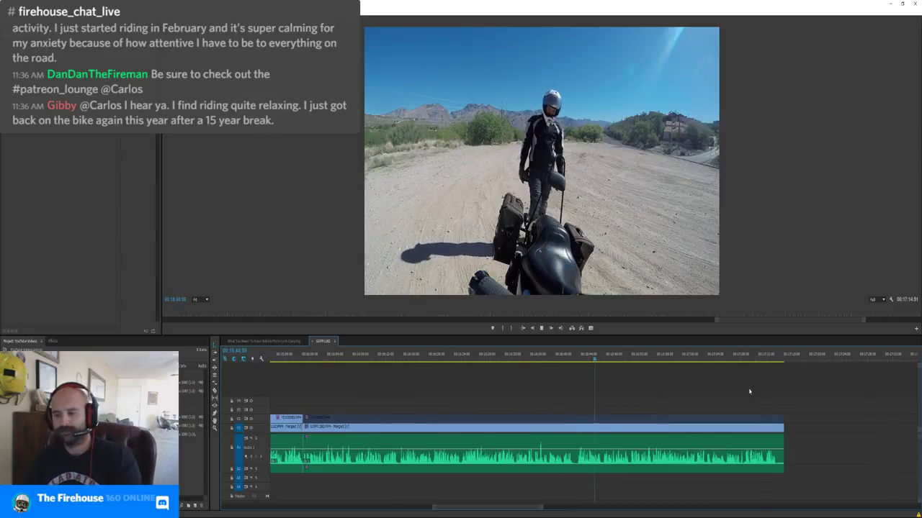
# Step: Split the last clip and delete its tail so the sequence ends at 00:17:13:38
pyautogui.press('=')
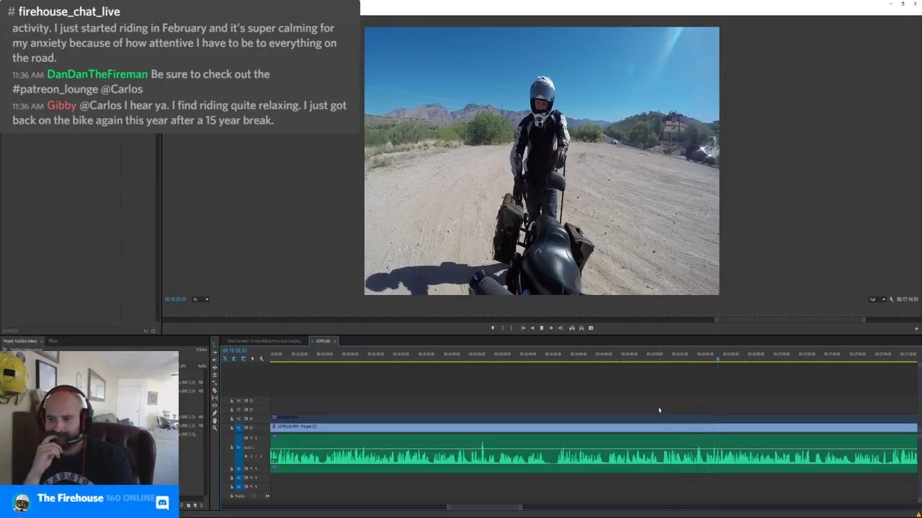
pyautogui.hotkey('ctrl', 'z')
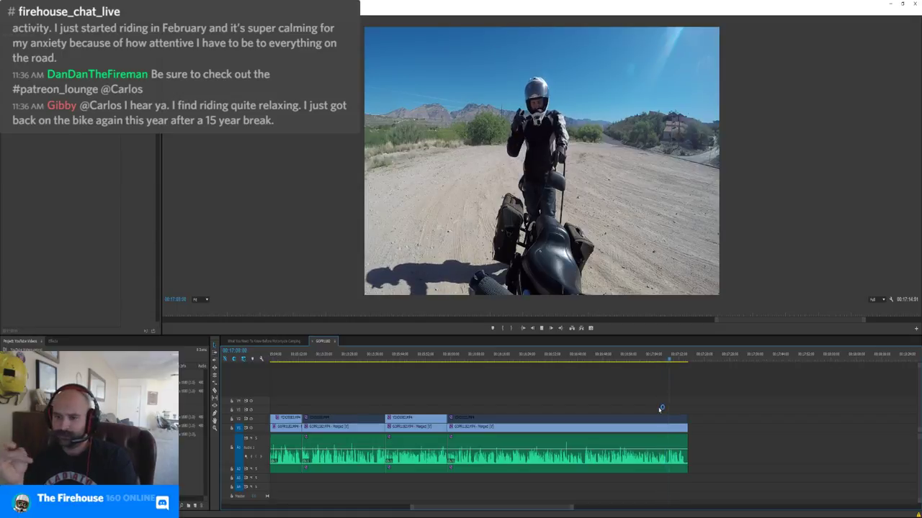
pyautogui.press('-')
pyautogui.press('=')
pyautogui.press('=')
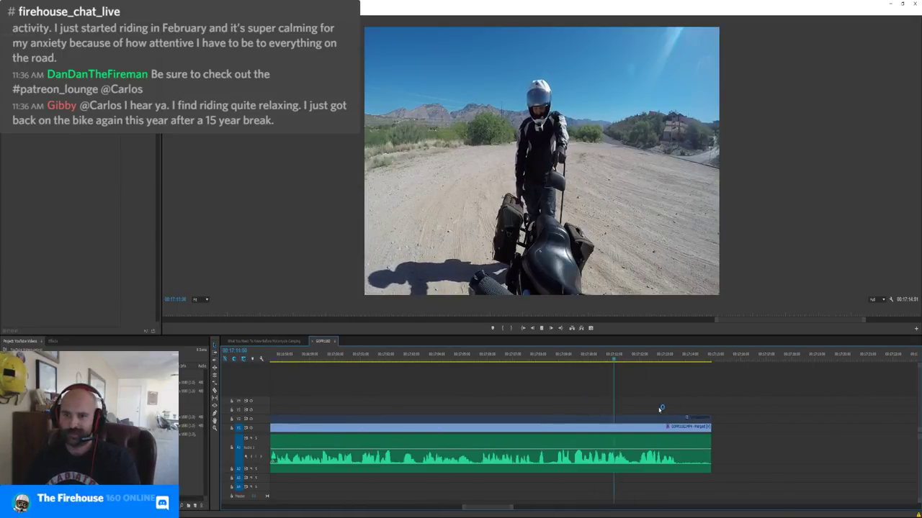
pyautogui.press('-')
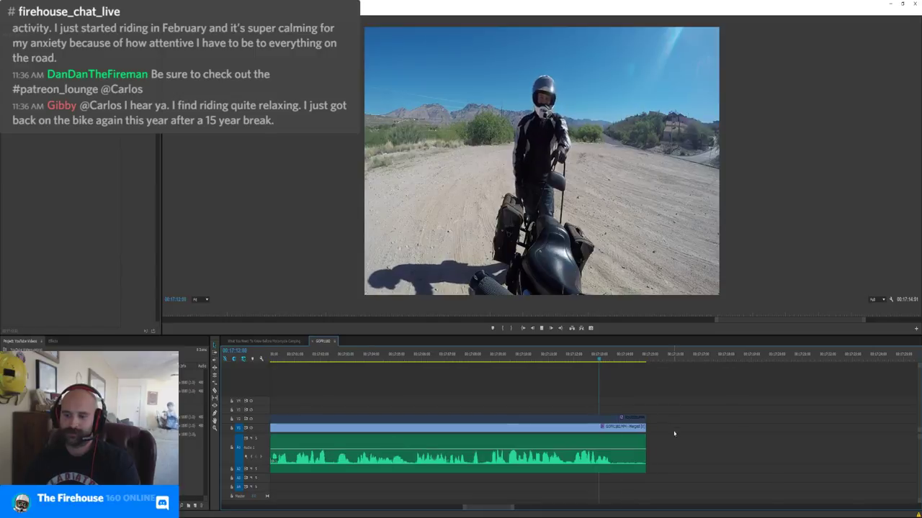
pyautogui.hotkey('ctrl', 'k')
pyautogui.click(640, 453)
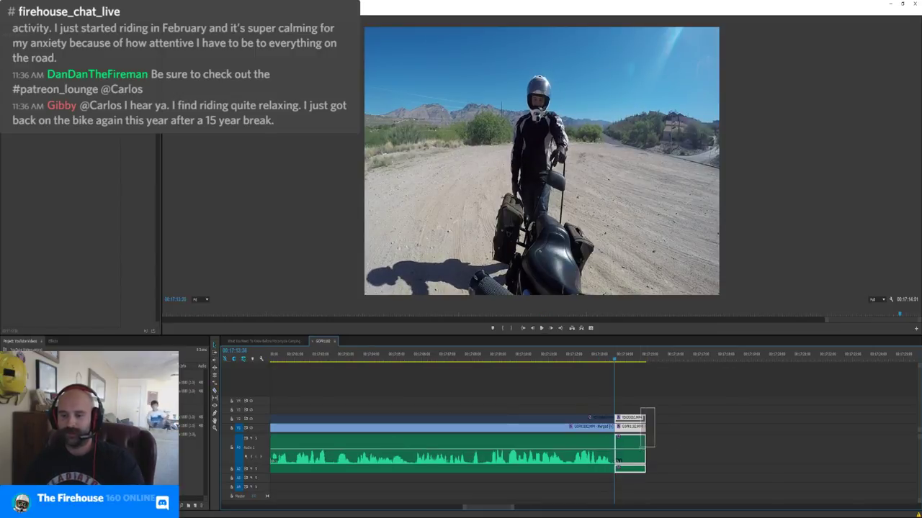
pyautogui.press('Delete')
pyautogui.press('-')
pyautogui.press('-')
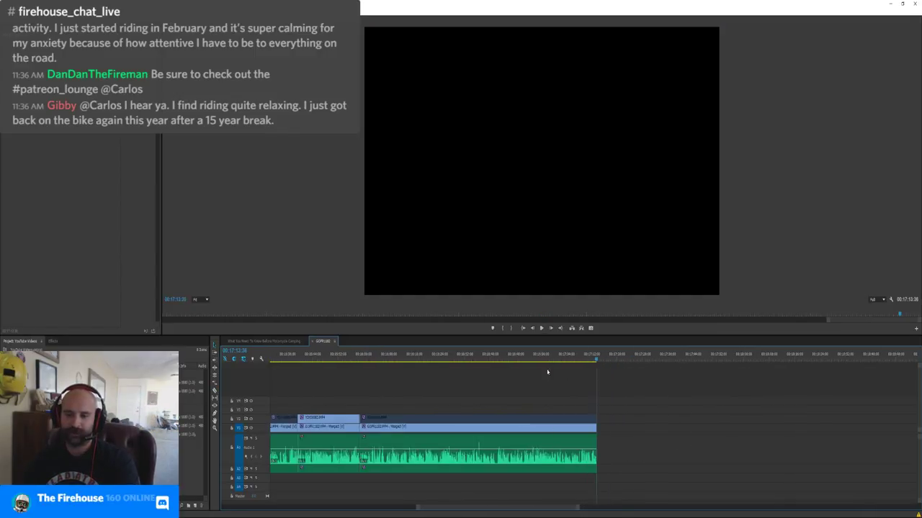
pyautogui.moveTo(359, 358); pyautogui.dragTo(311, 358)
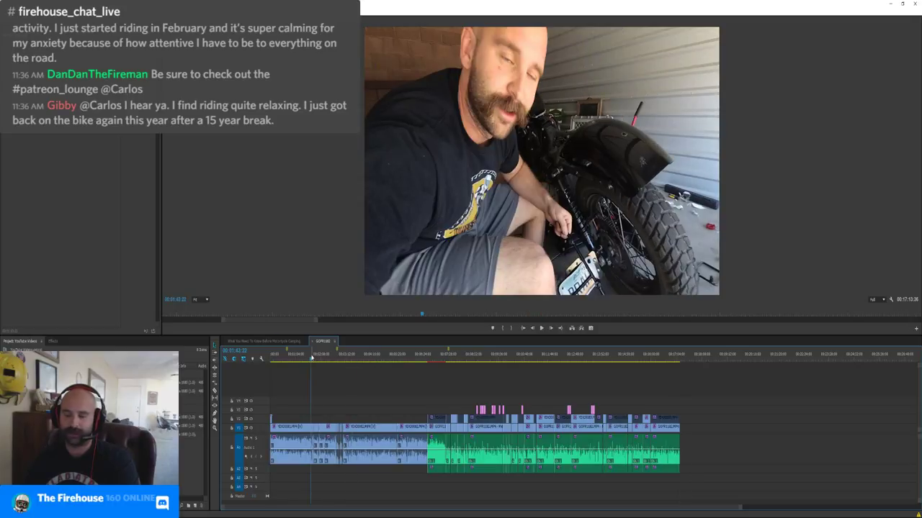
# Step: Collapse both Vocal Enhancer effects in Effect Controls, then select the riding clip near 00:07:01:36
pyautogui.click(441, 427)
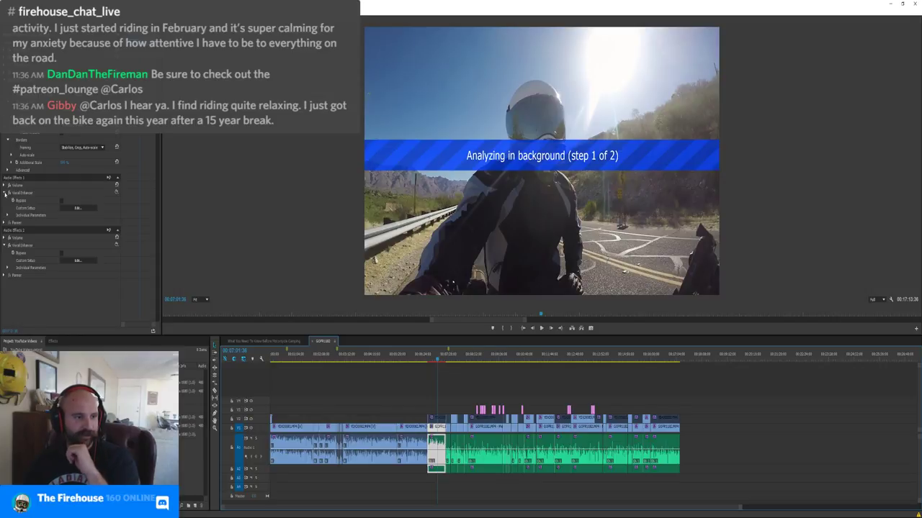
pyautogui.click(4, 193)
pyautogui.click(4, 224)
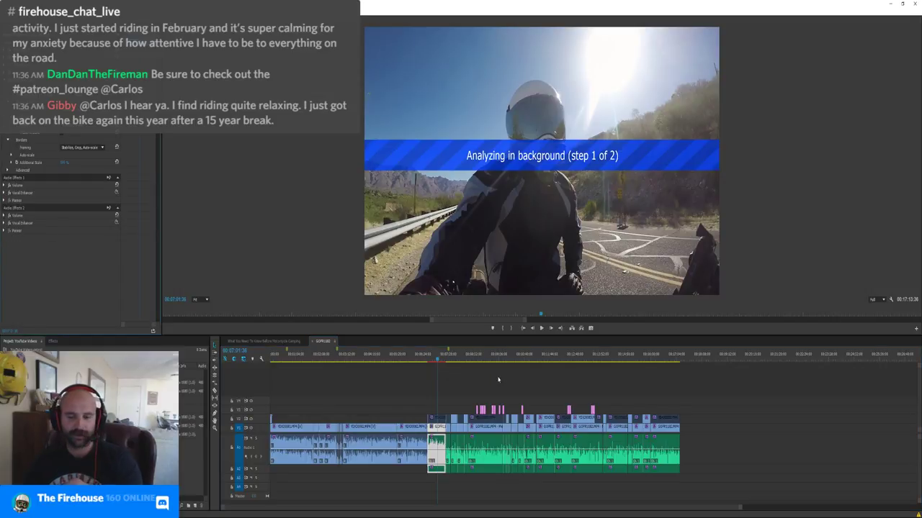
pyautogui.click(497, 379)
pyautogui.click(441, 426)
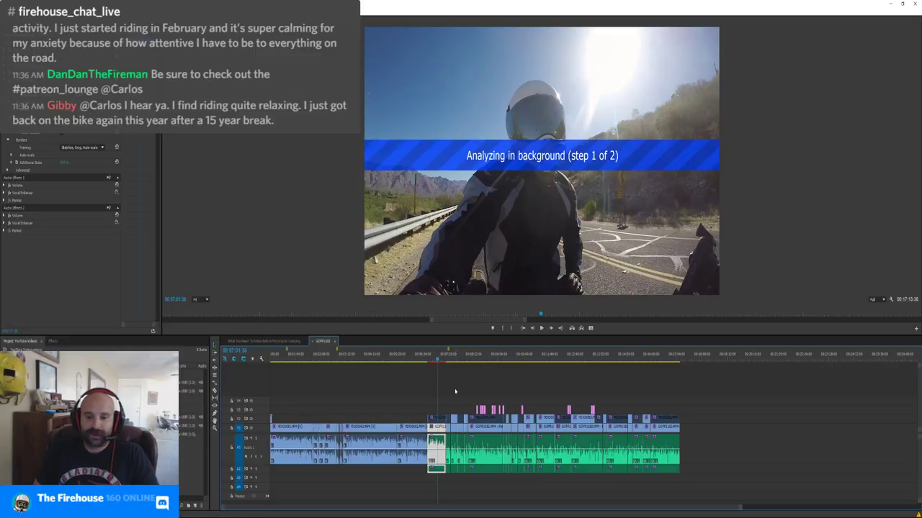
pyautogui.click(287, 357)
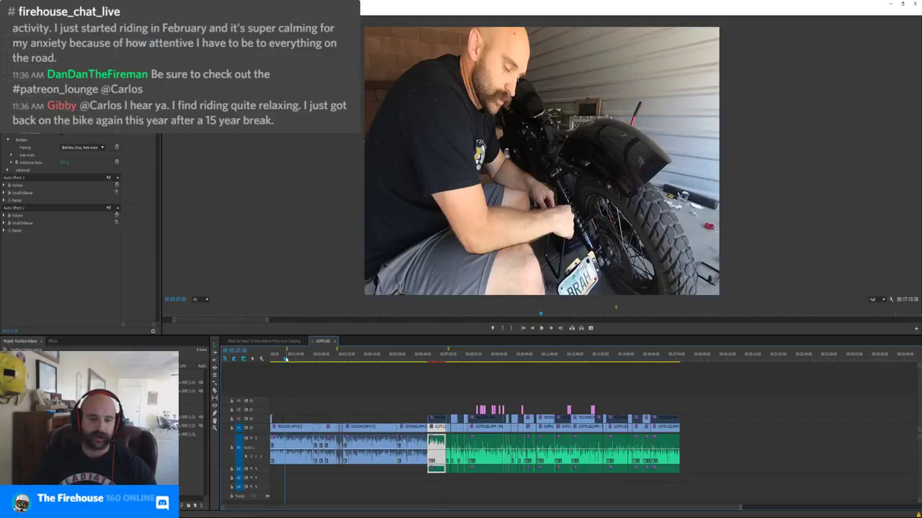
pyautogui.press('=')
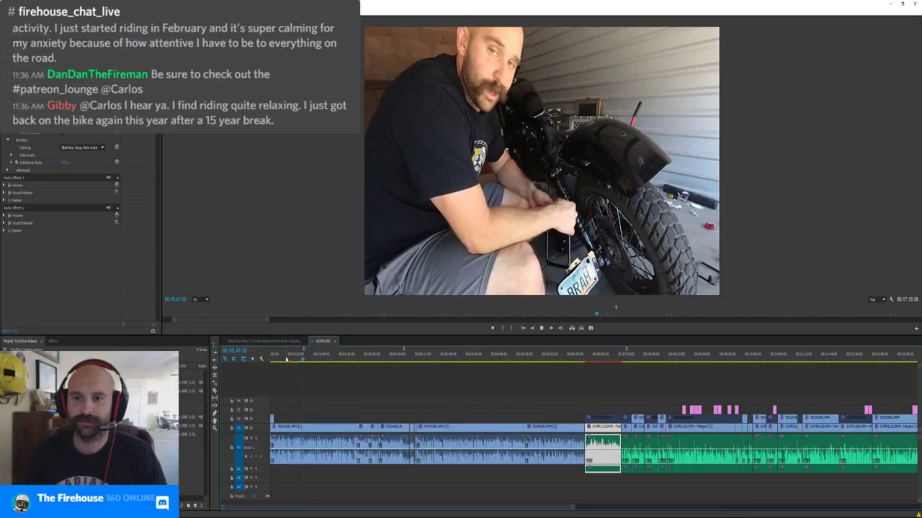
pyautogui.click(403, 359)
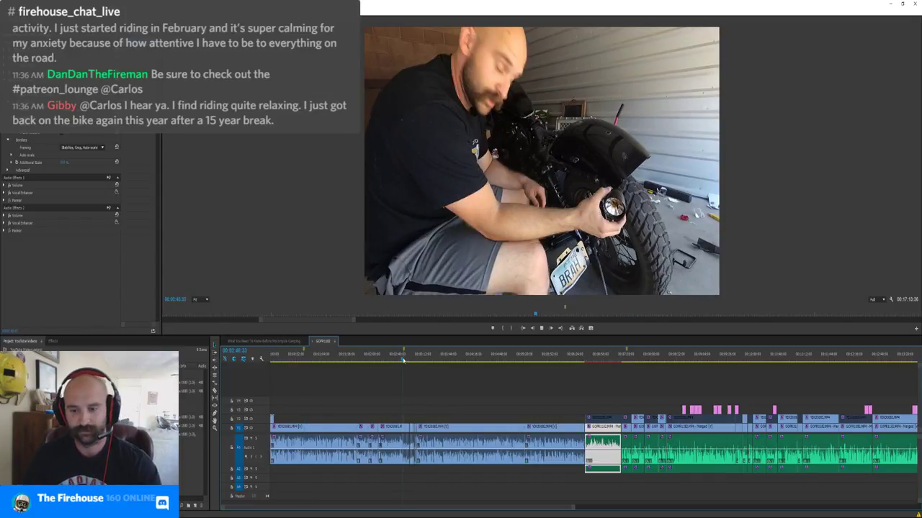
pyautogui.press('=')
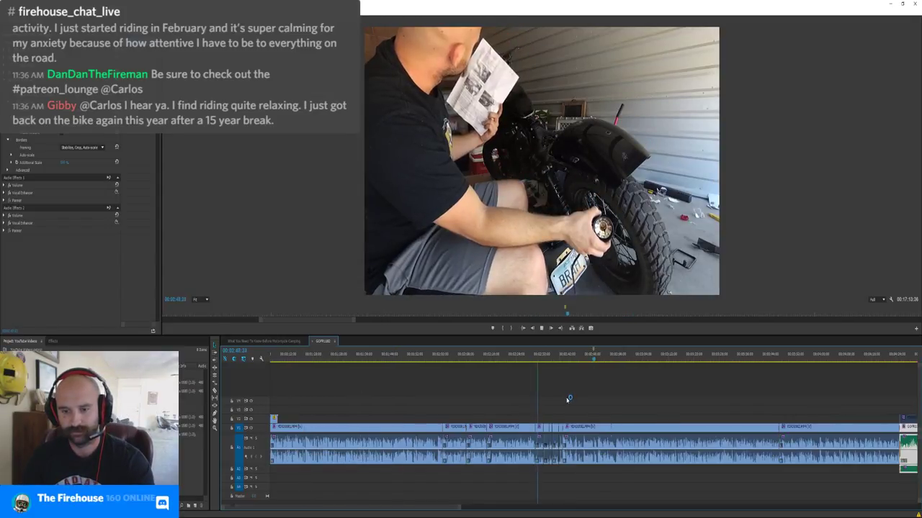
pyautogui.press('-')
pyautogui.press('-')
pyautogui.press('-')
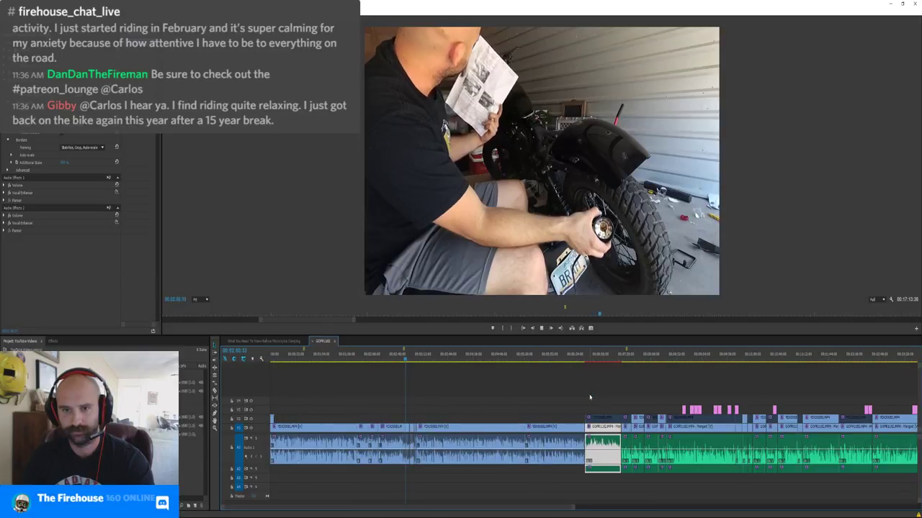
pyautogui.press('-')
pyautogui.press('=')
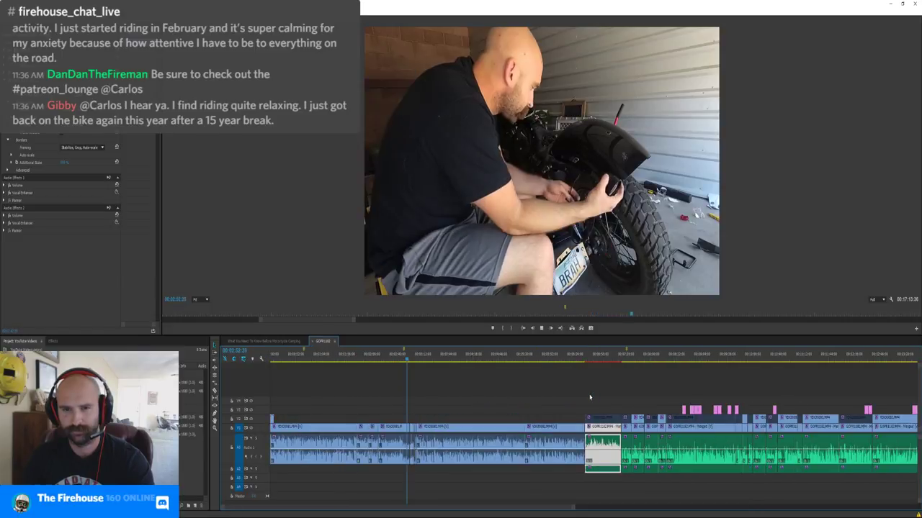
pyautogui.press('-')
pyautogui.press('=')
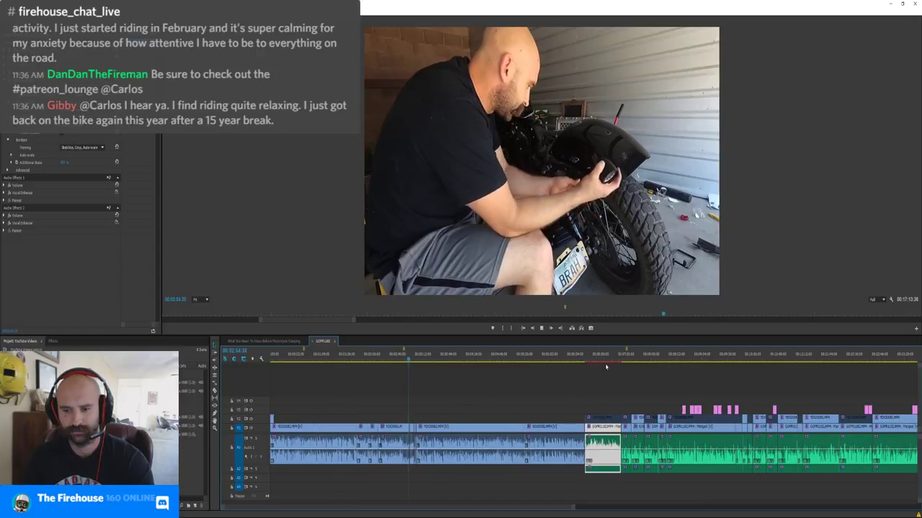
pyautogui.press('=')
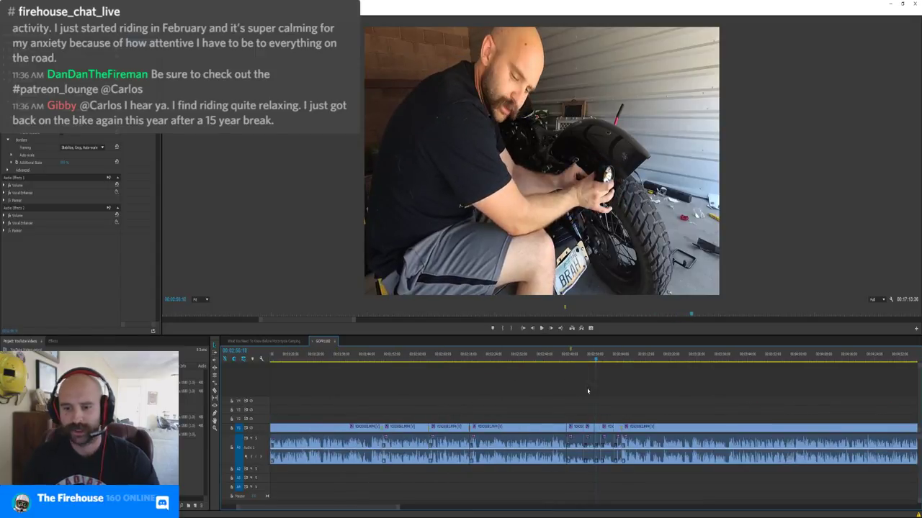
# Step: Create a new title captioned 'Stay Tuned For My Explanation of This Hassle' and close the Titler
pyautogui.click(193, 507)
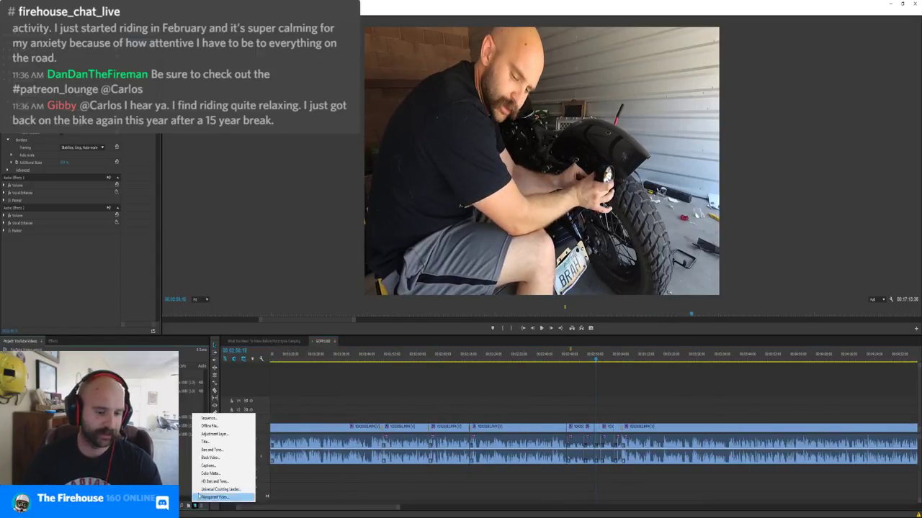
pyautogui.click(230, 441)
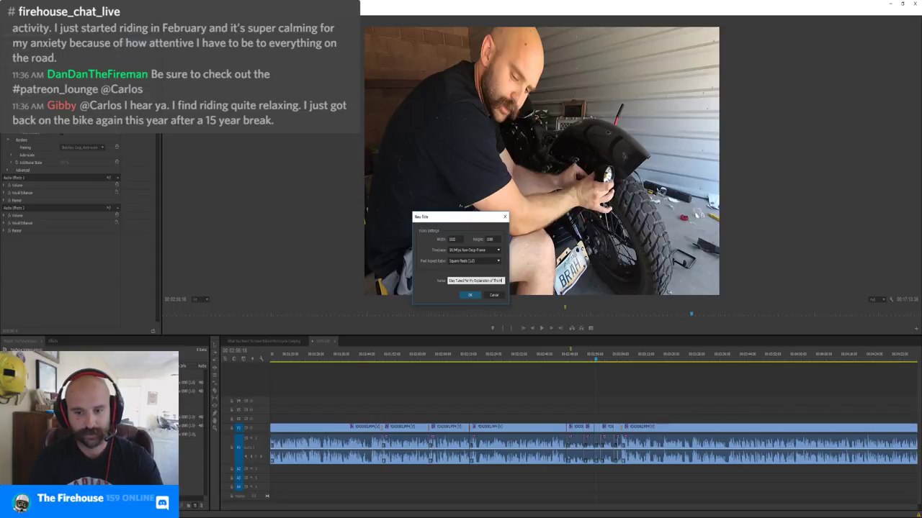
pyautogui.click(469, 295)
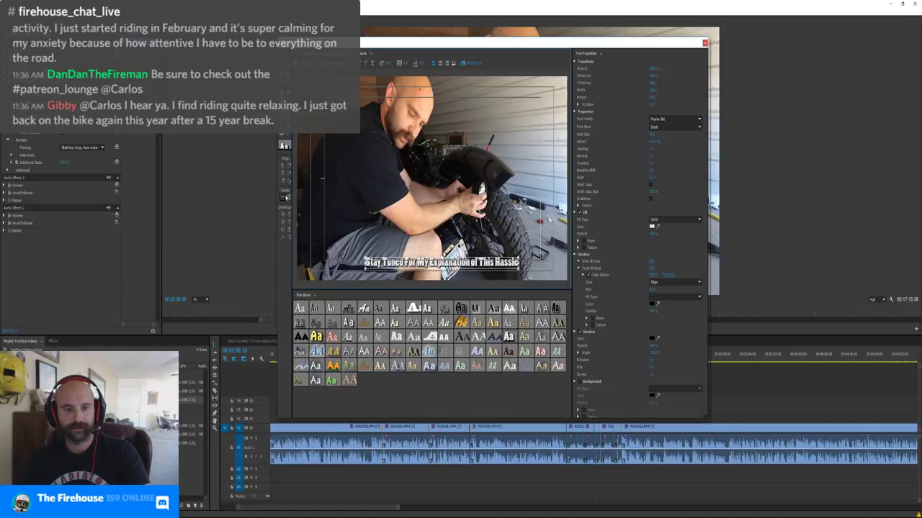
pyautogui.click(705, 43)
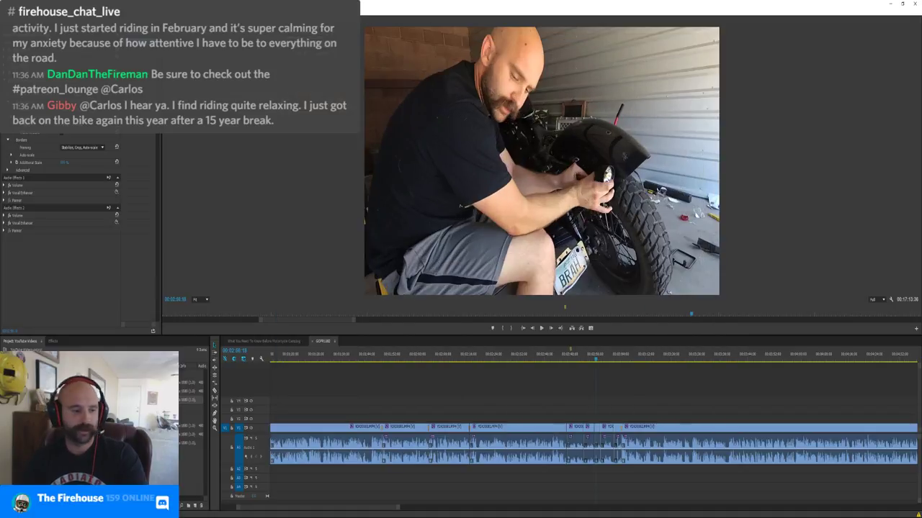
# Step: Place the 'Stay Tuned' title on V2 above the garage footage and extend its duration
pyautogui.moveTo(195, 403); pyautogui.dragTo(580, 414)
pyautogui.press('Up')
pyautogui.press('=')
pyautogui.press('=')
pyautogui.press('=')
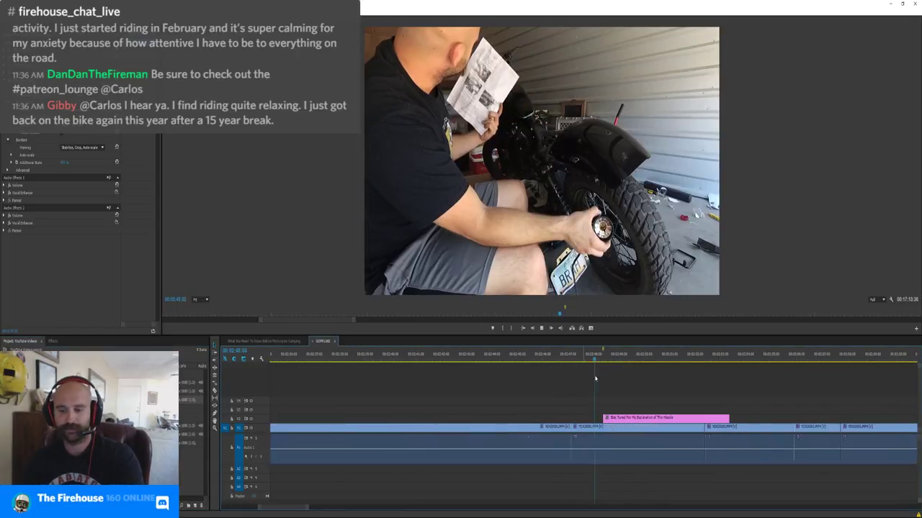
pyautogui.moveTo(728, 417); pyautogui.dragTo(753, 418)
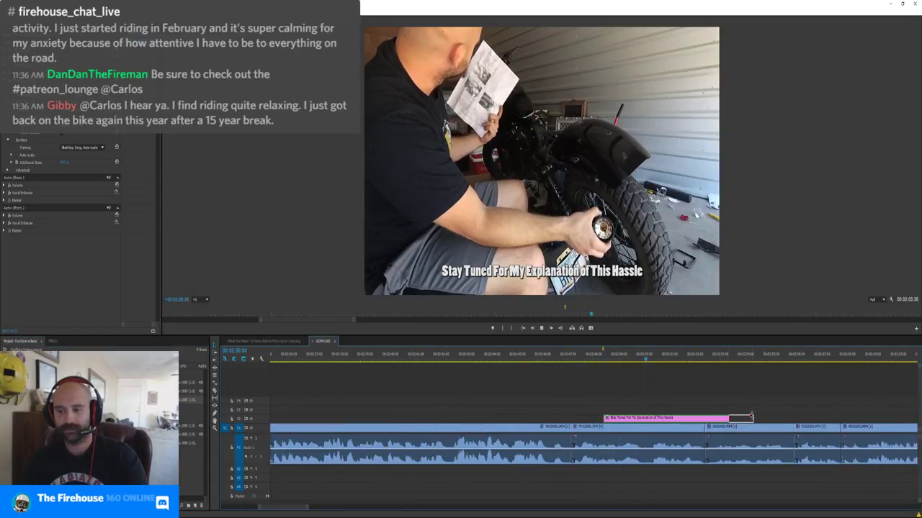
pyautogui.hotkey('shift', '7')
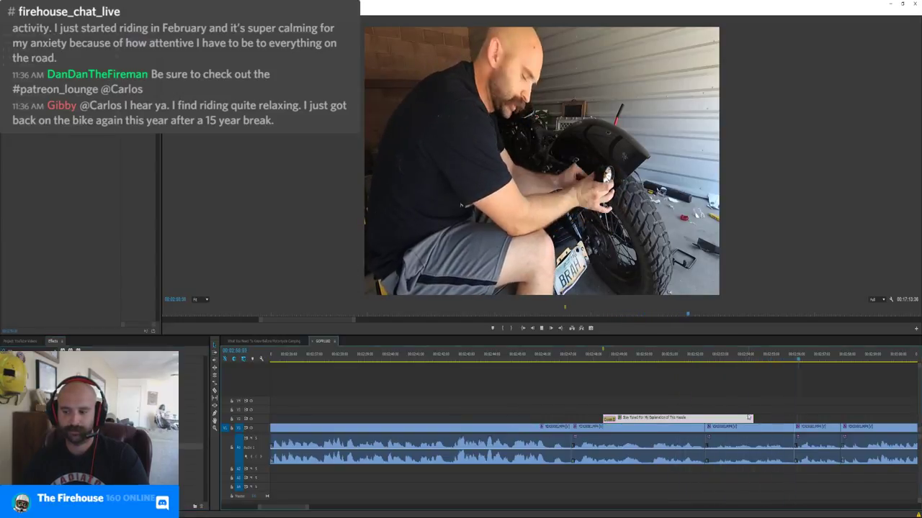
pyautogui.click(734, 358)
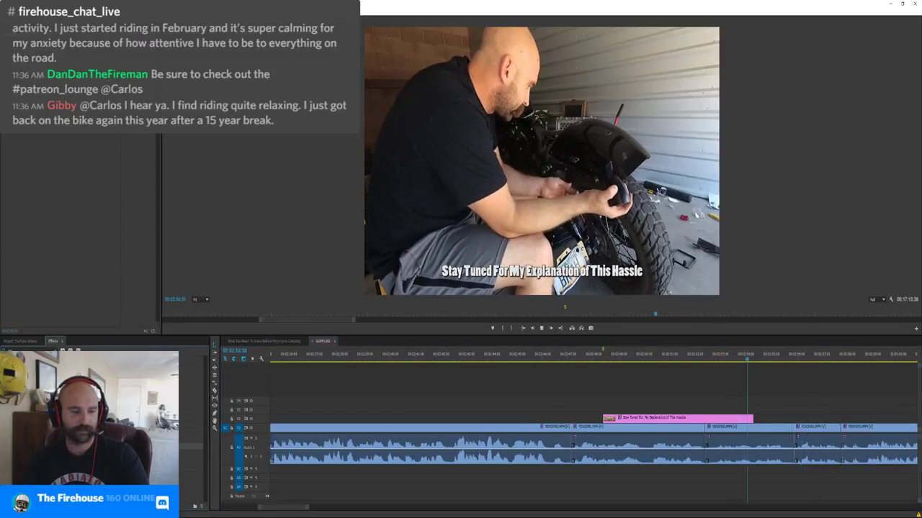
pyautogui.moveTo(753, 419); pyautogui.dragTo(819, 418)
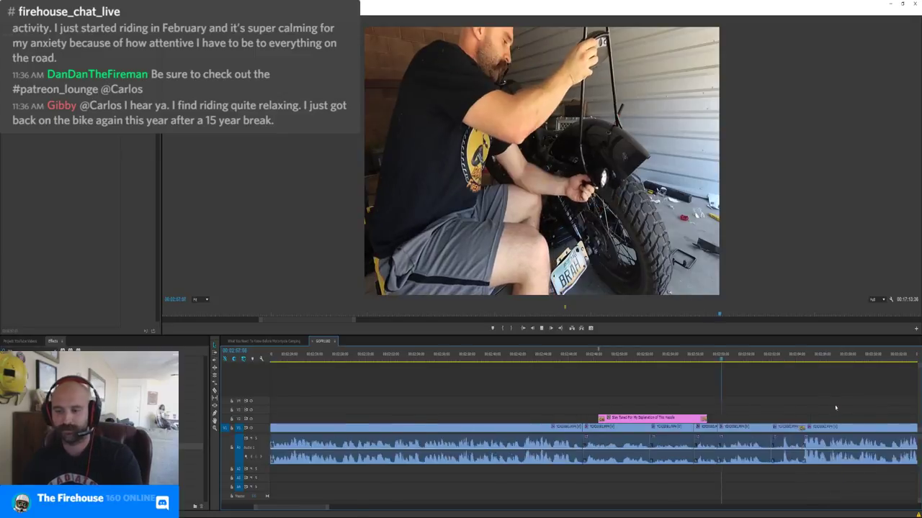
pyautogui.press('-')
pyautogui.press('-')
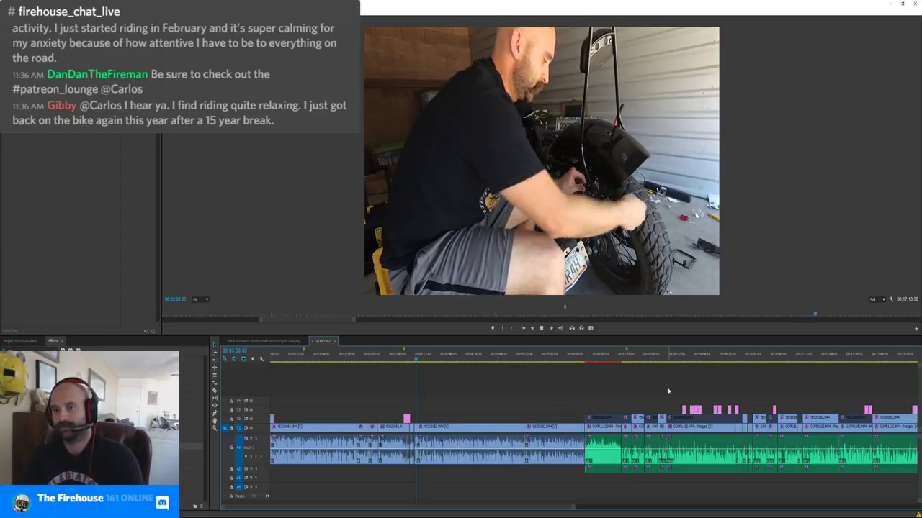
# Step: Drop the brand logo graphic onto V3 above the parked-motorcycle shot
pyautogui.press('=')
pyautogui.press('-')
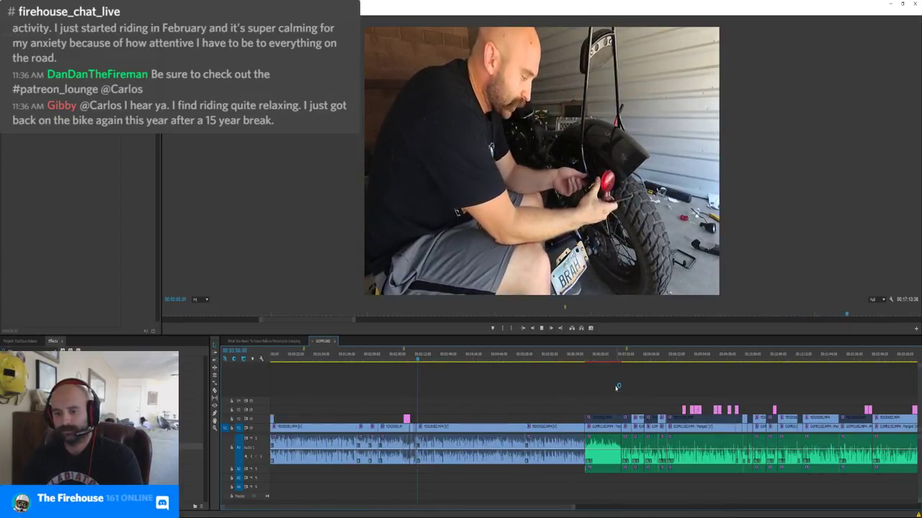
pyautogui.click(625, 360)
pyautogui.press('=')
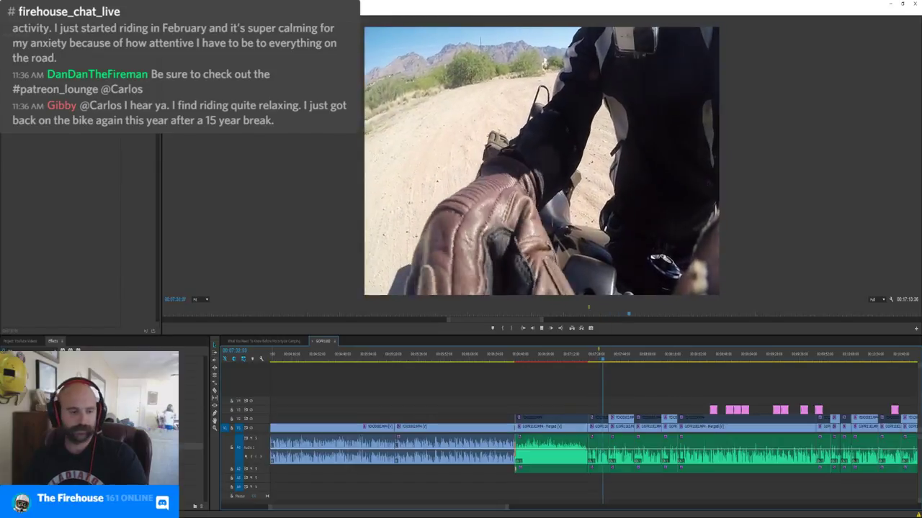
pyautogui.click(20, 340)
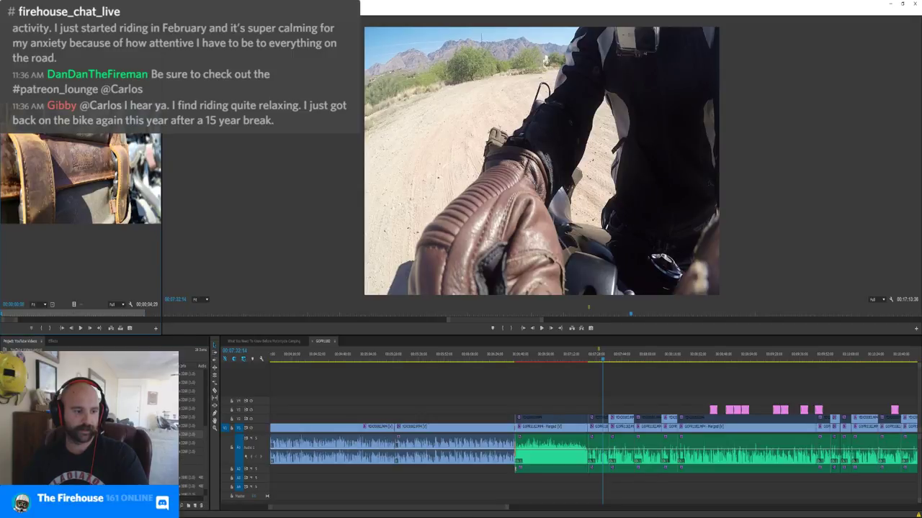
pyautogui.click(190, 440)
pyautogui.moveTo(191, 440); pyautogui.dragTo(618, 410)
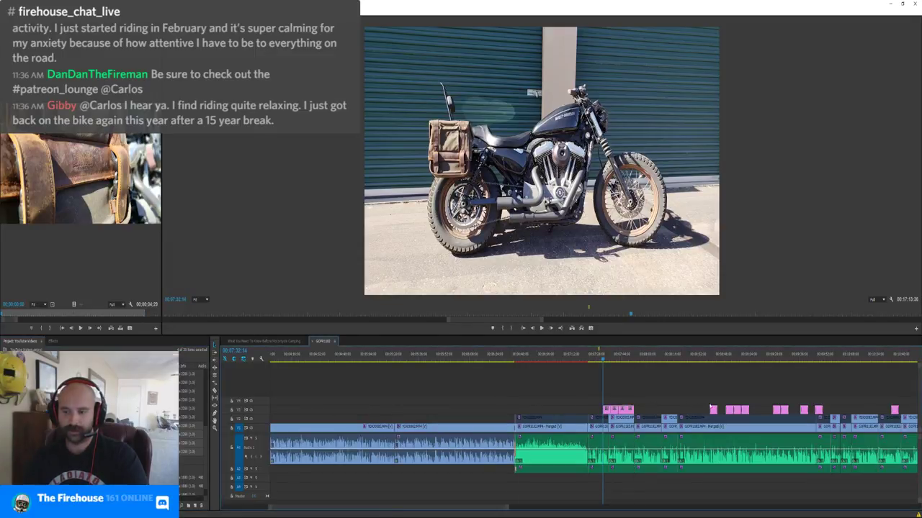
# Step: Paste the copied motion attributes onto the new logo clip
pyautogui.click(617, 410)
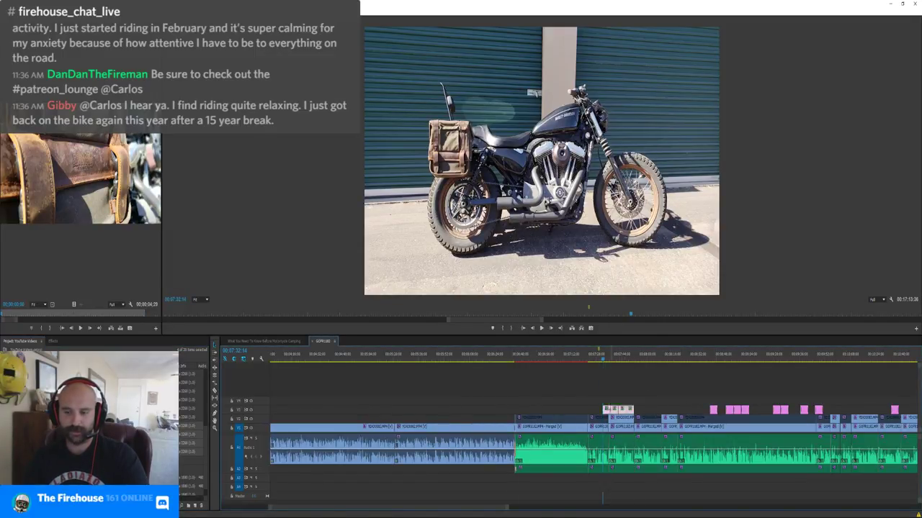
pyautogui.rightClick(604, 410)
pyautogui.click(641, 121)
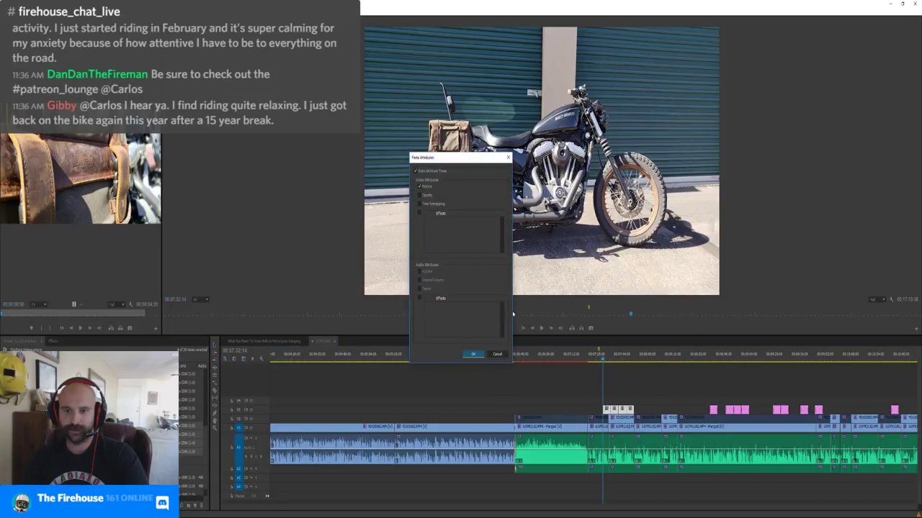
pyautogui.click(473, 354)
# Step: Play back the logo section, delete the extra graphics clips, and replay from the motorcycle shot
pyautogui.press('space')
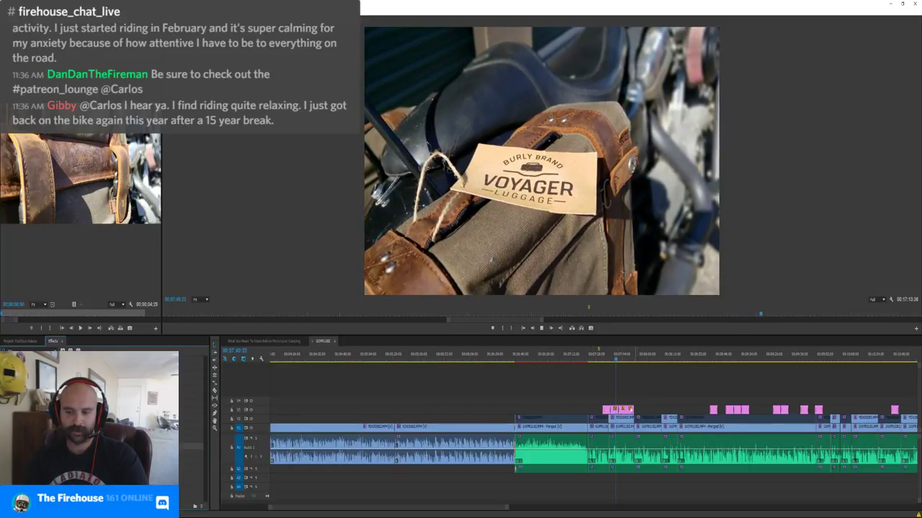
pyautogui.moveTo(655, 412); pyautogui.dragTo(615, 395)
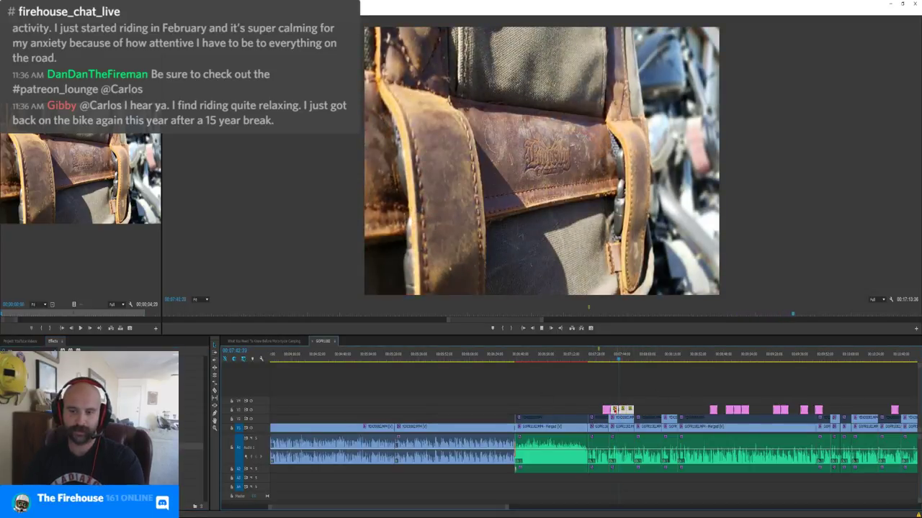
pyautogui.press('Delete')
pyautogui.click(607, 358)
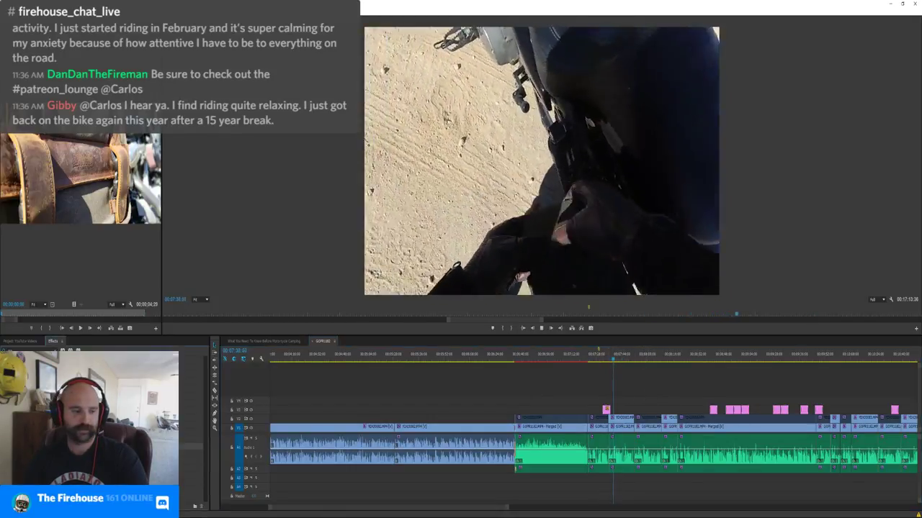
pyautogui.click(607, 358)
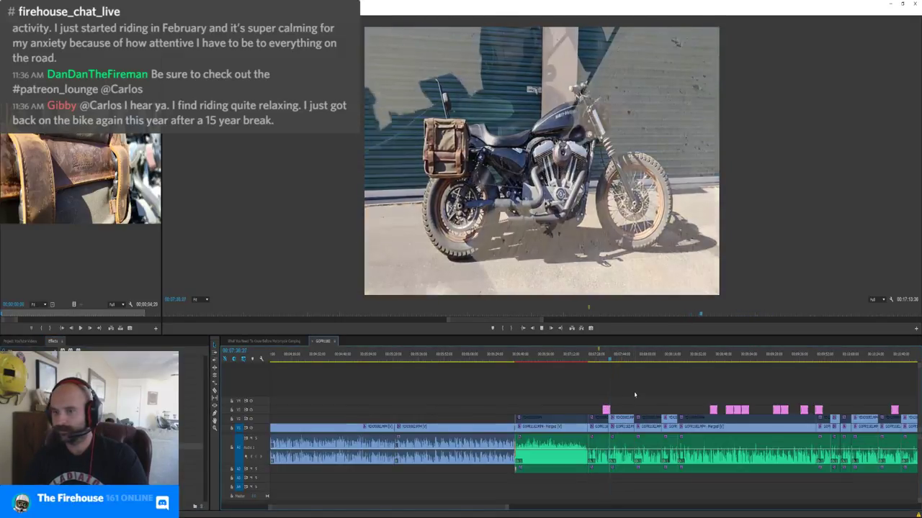
# Step: Fit the sequence in the timeline, show Effect Controls, and save the project
pyautogui.press('\\')
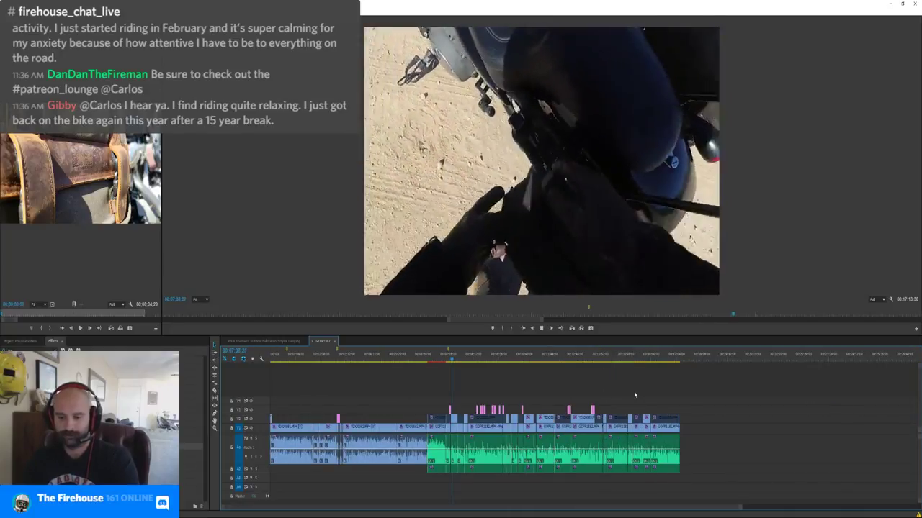
pyautogui.press('\\')
pyautogui.press('\\')
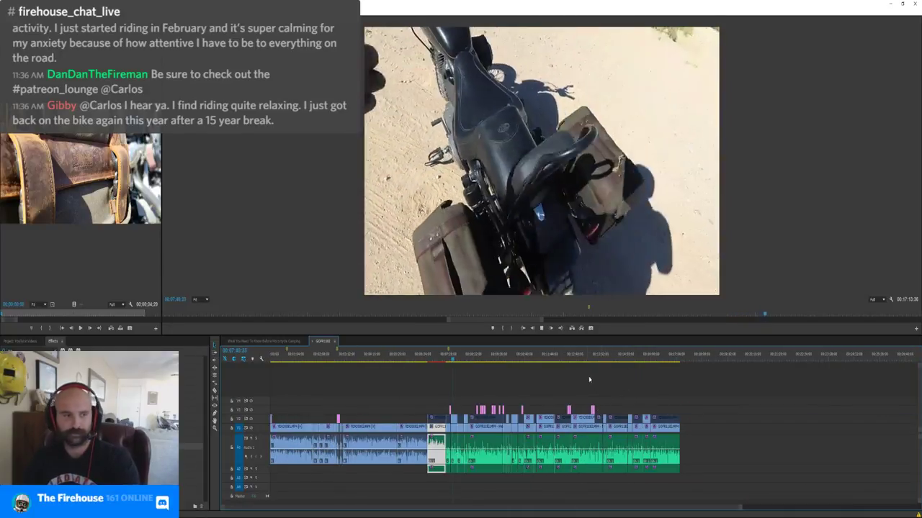
pyautogui.press('space')
pyautogui.hotkey('shift', '5')
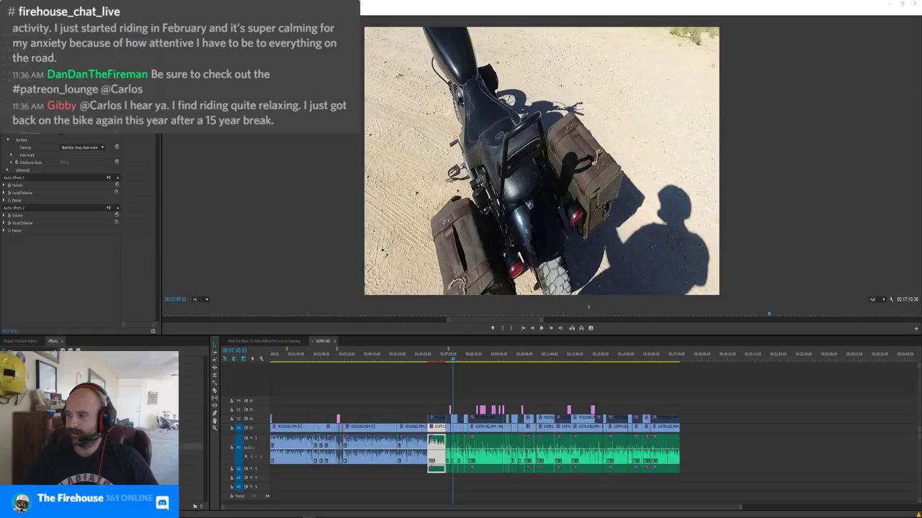
pyautogui.hotkey('ctrl', 's')
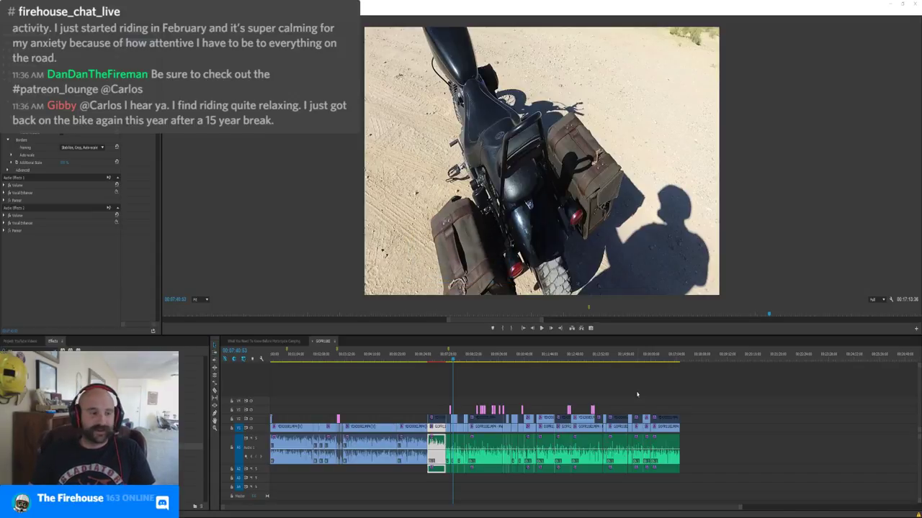
# Step: Play back the sequence to review the new logo placement
pyautogui.click(509, 394)
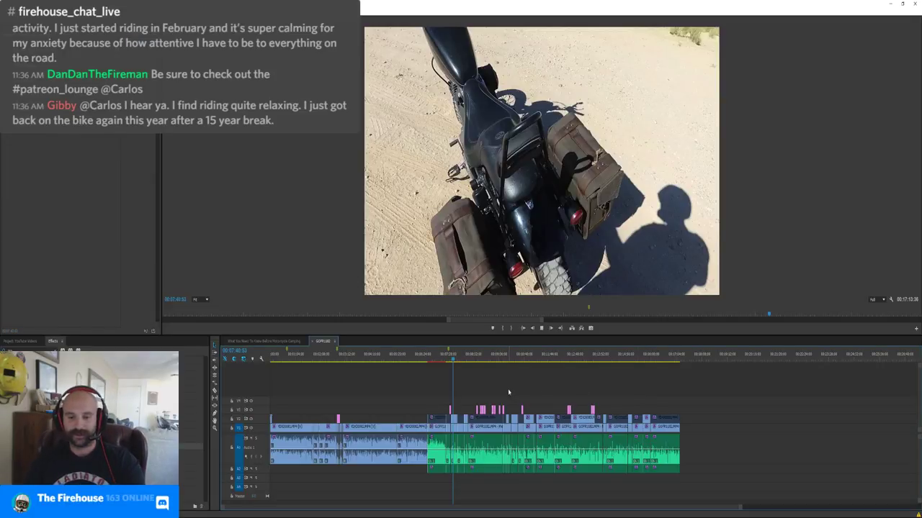
pyautogui.press('space')
pyautogui.press('=')
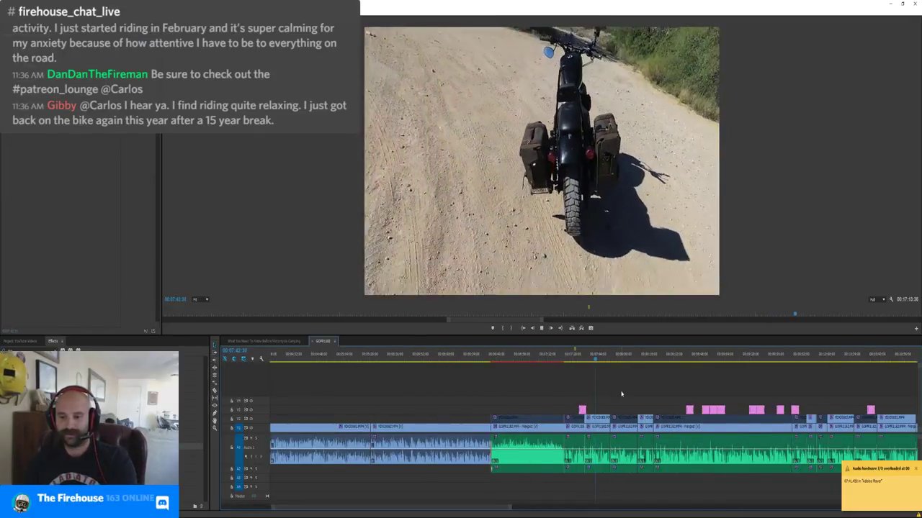
pyautogui.press('-')
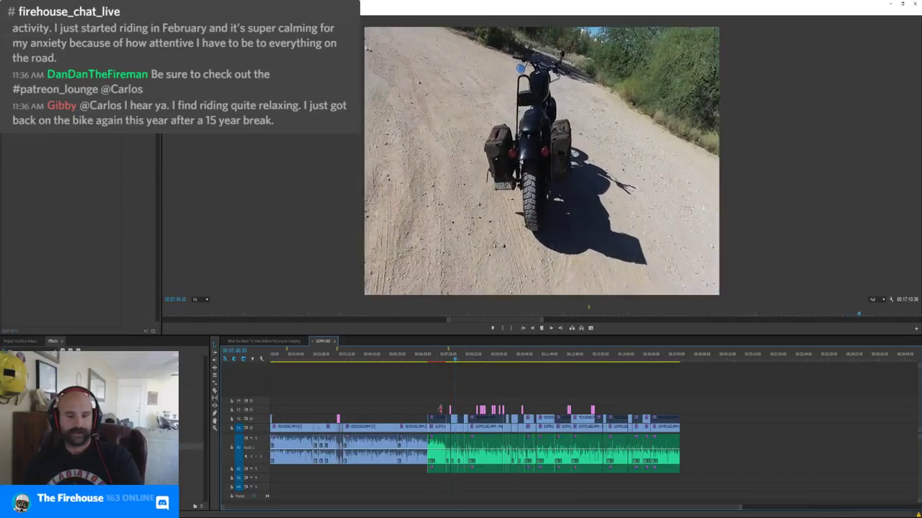
pyautogui.press('space')
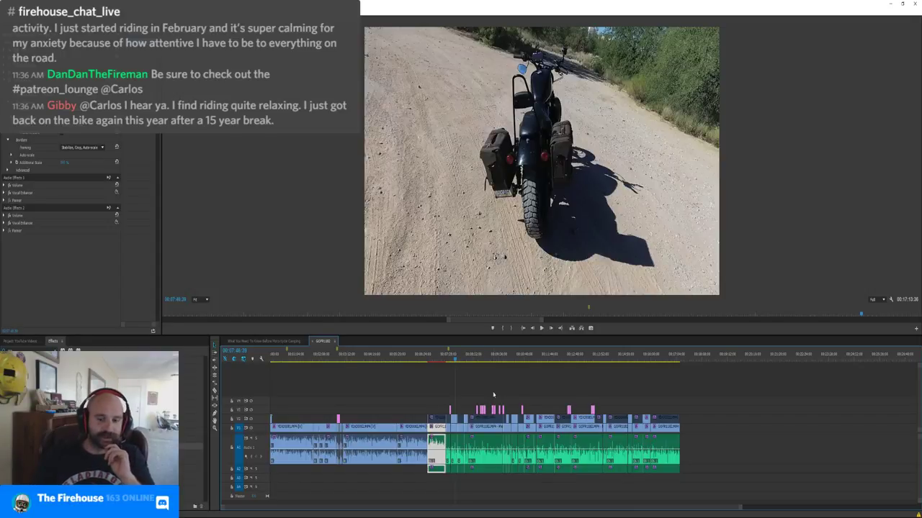
pyautogui.click(440, 370)
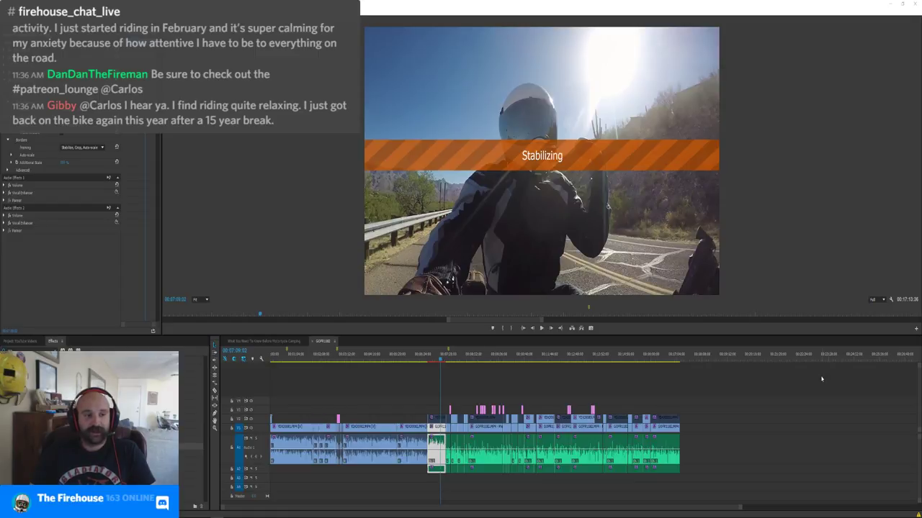
pyautogui.click(568, 399)
pyautogui.scroll(5, 497, 380)
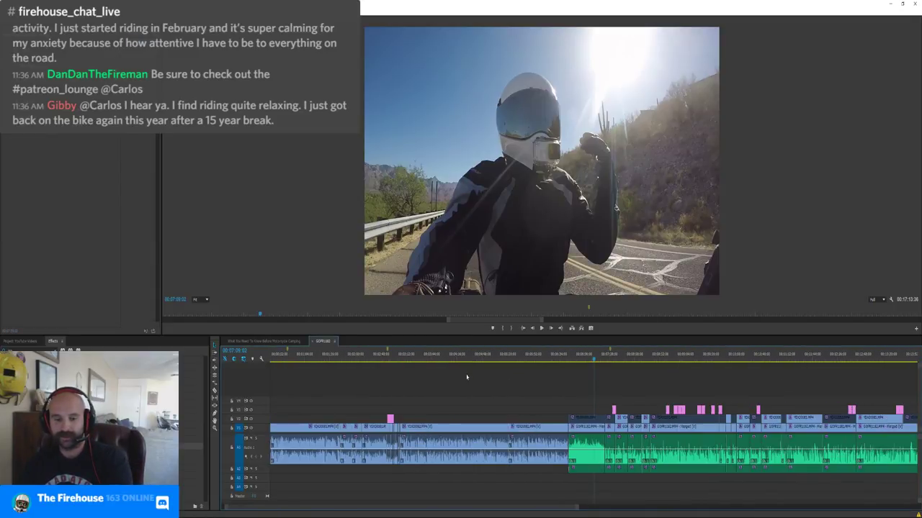
pyautogui.scroll(2, 398, 360)
pyautogui.click(438, 362)
pyautogui.scroll(-3, 628, 360)
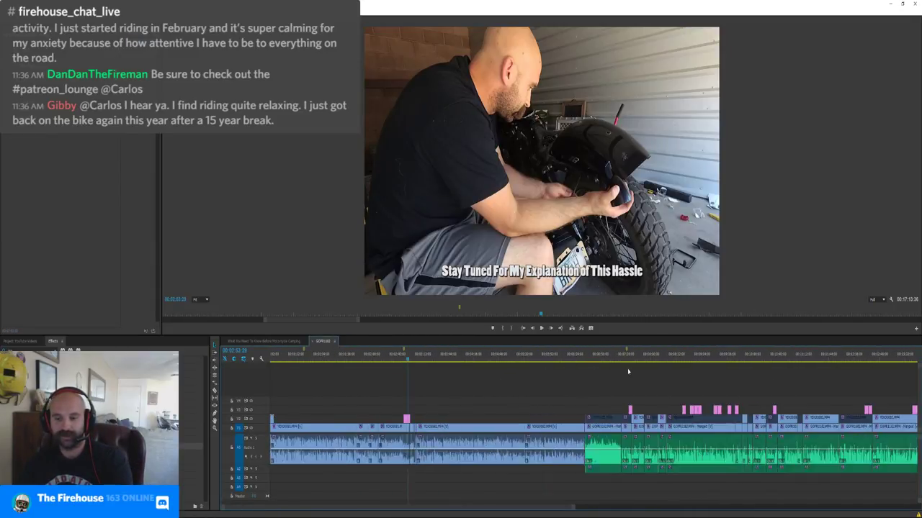
pyautogui.scroll(3, 631, 358)
pyautogui.click(813, 357)
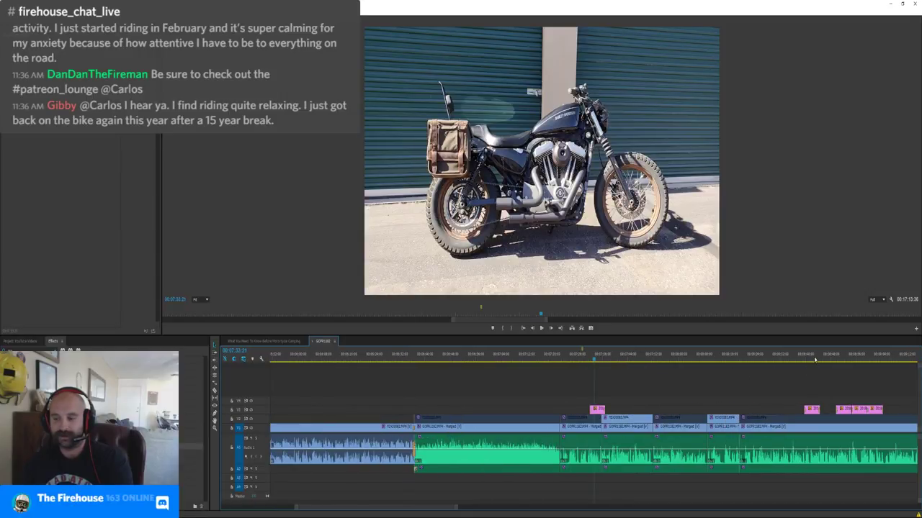
pyautogui.scroll(-2, 861, 371)
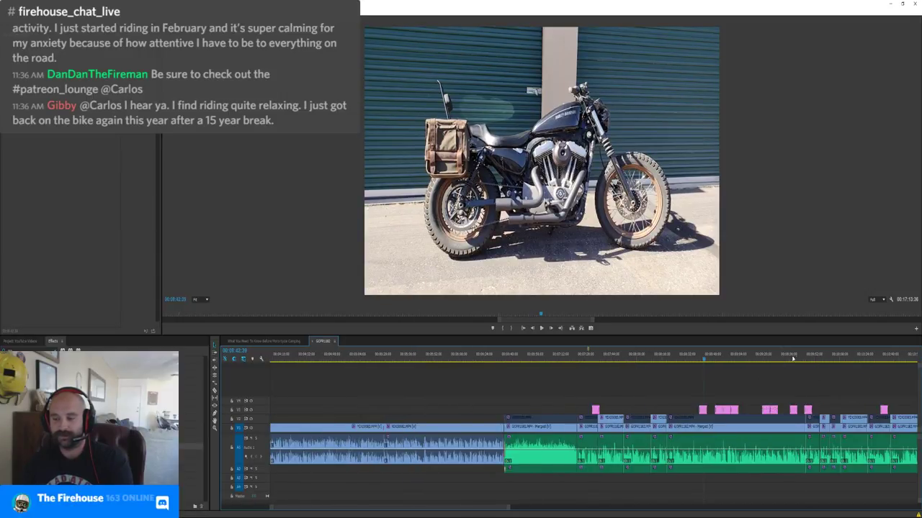
pyautogui.scroll(-1, 823, 360)
pyautogui.click(832, 359)
pyautogui.scroll(2, 834, 360)
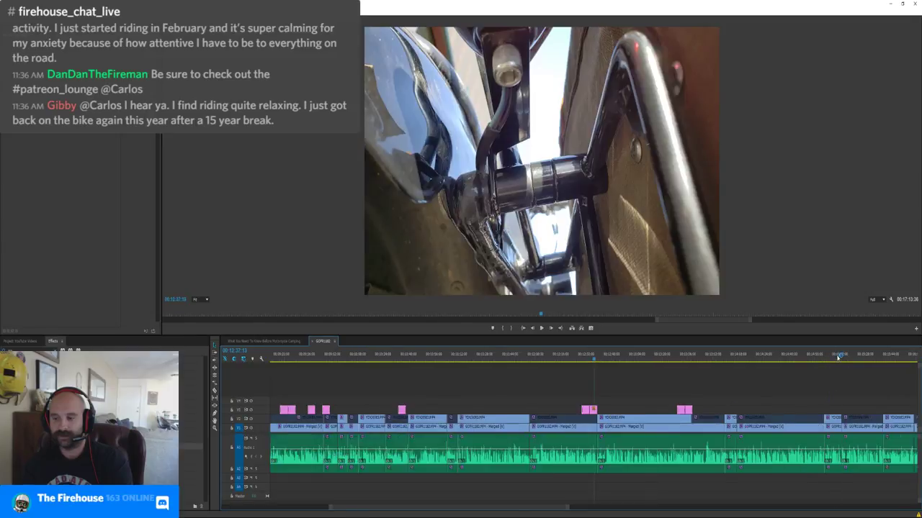
pyautogui.scroll(-2, 795, 384)
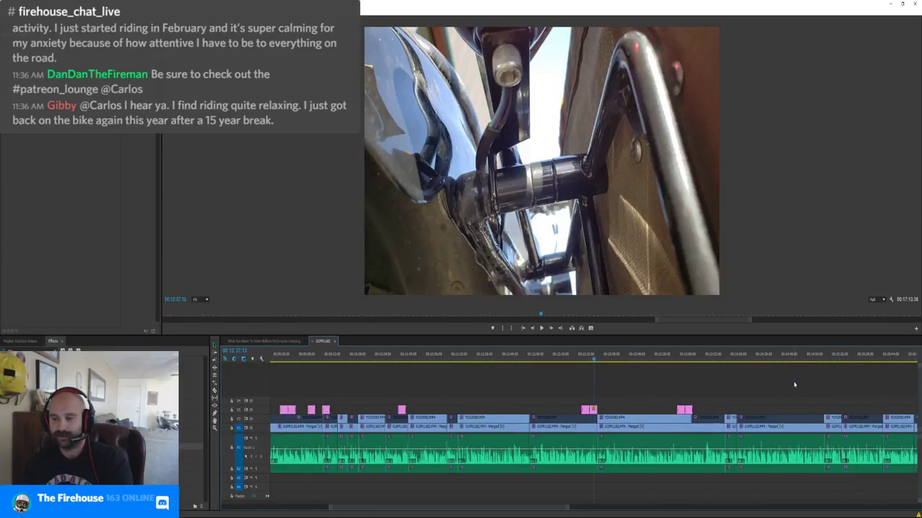
pyautogui.scroll(2, 774, 380)
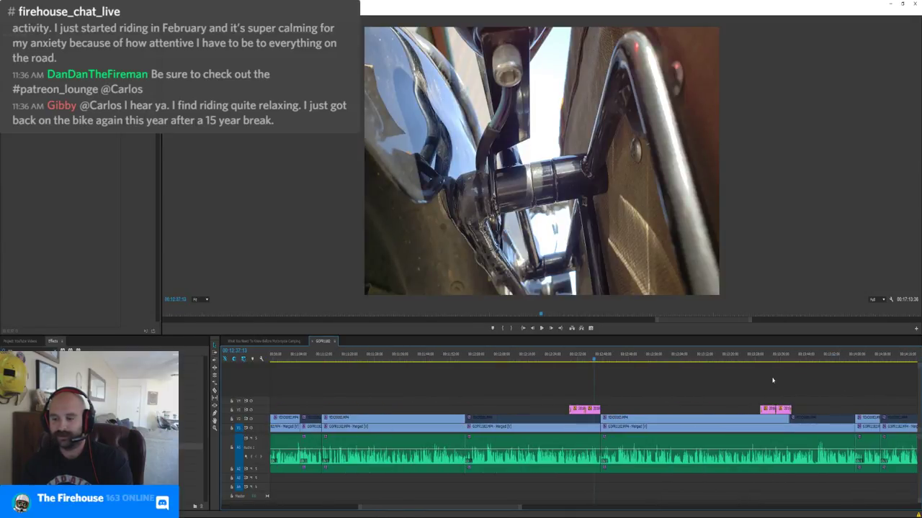
pyautogui.scroll(-4, 772, 380)
pyautogui.click(331, 355)
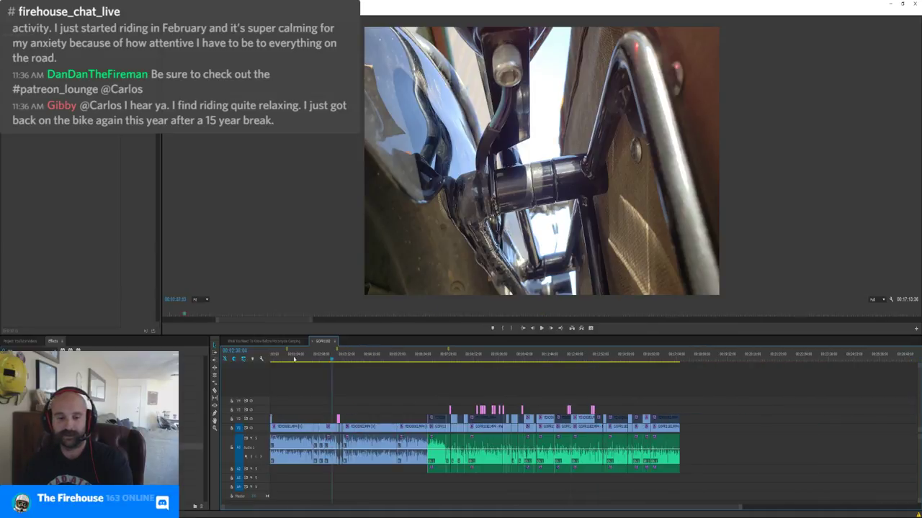
pyautogui.press('Home')
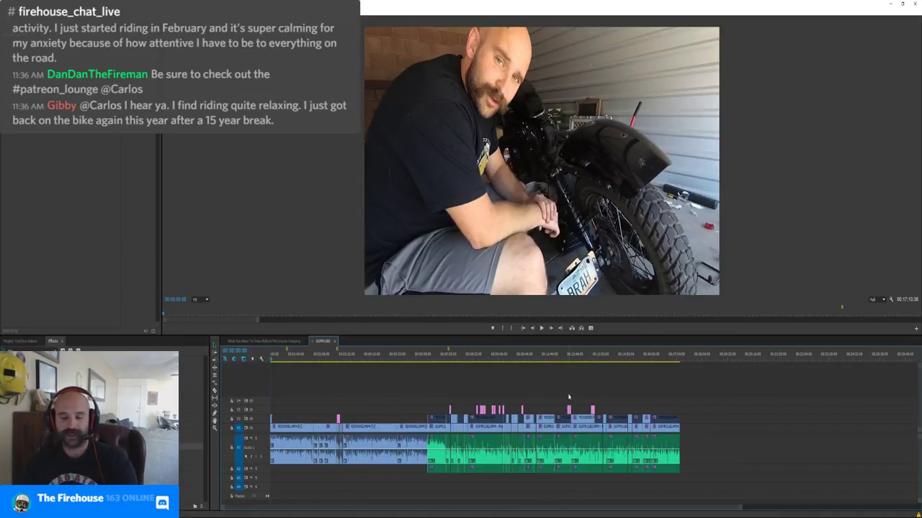
pyautogui.press('=')
pyautogui.press('space')
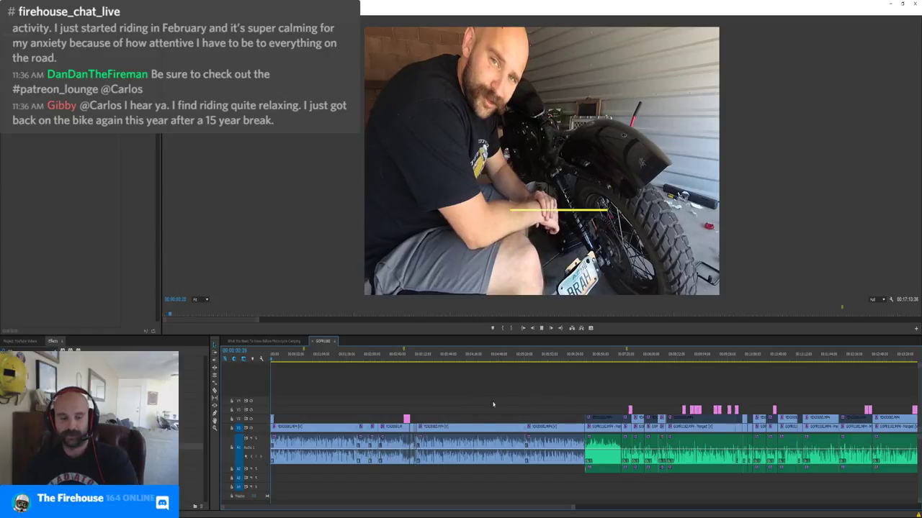
pyautogui.click(313, 450)
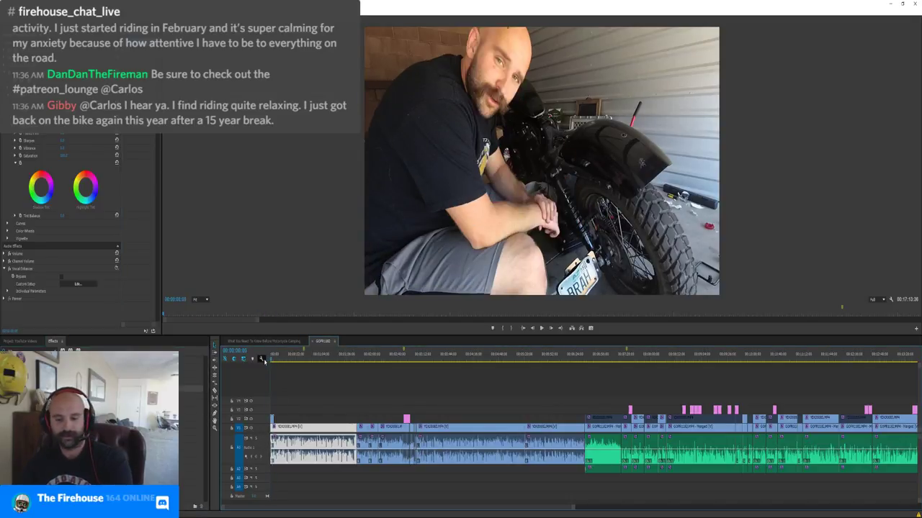
pyautogui.doubleClick(313, 432)
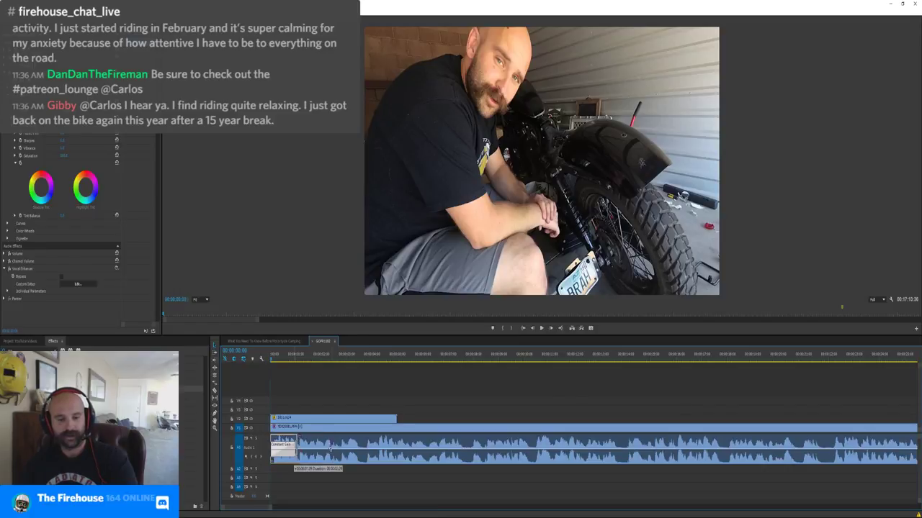
pyautogui.click(341, 401)
pyautogui.click(301, 448)
pyautogui.click(354, 458)
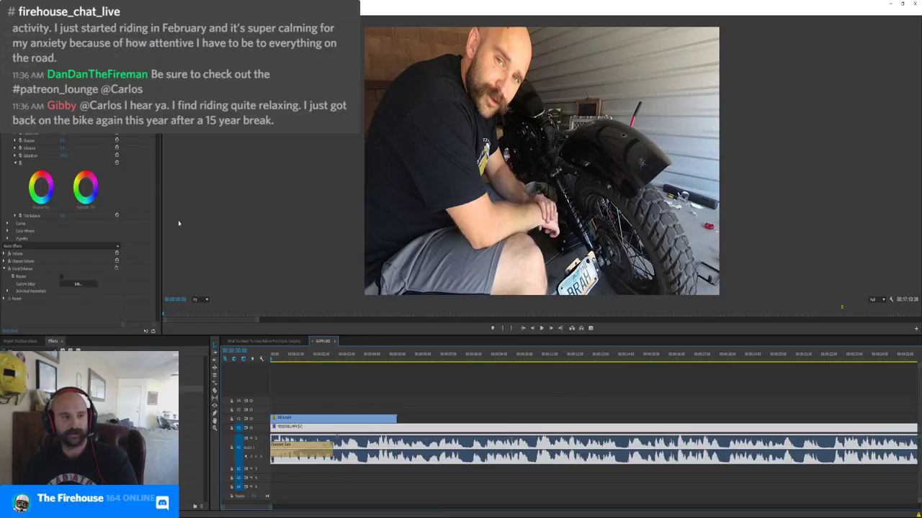
pyautogui.click(318, 405)
pyautogui.press('space')
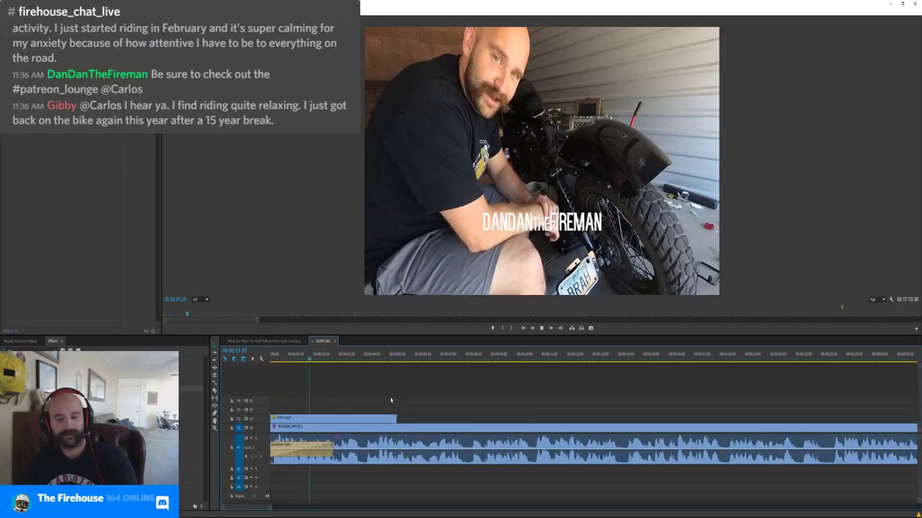
pyautogui.press('\\')
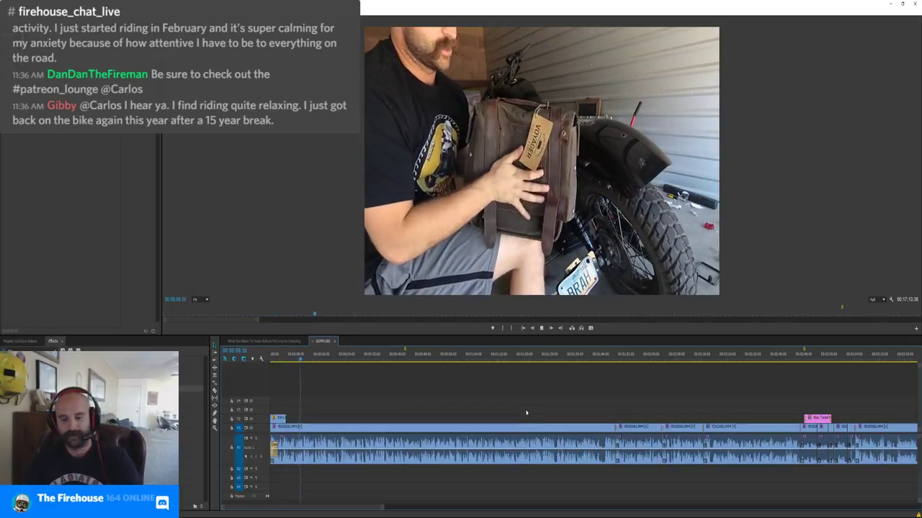
pyautogui.press('-')
pyautogui.press('-')
pyautogui.press('=')
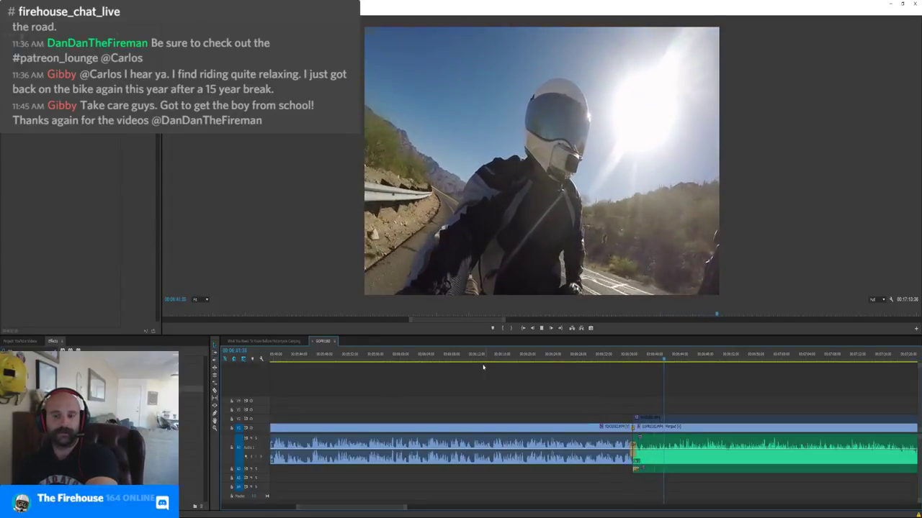
pyautogui.press('-')
pyautogui.press('-')
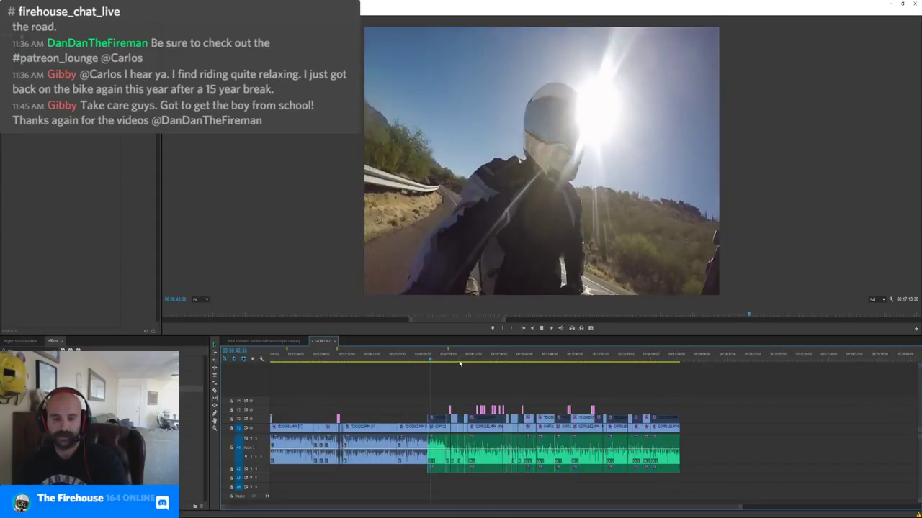
pyautogui.click(315, 354)
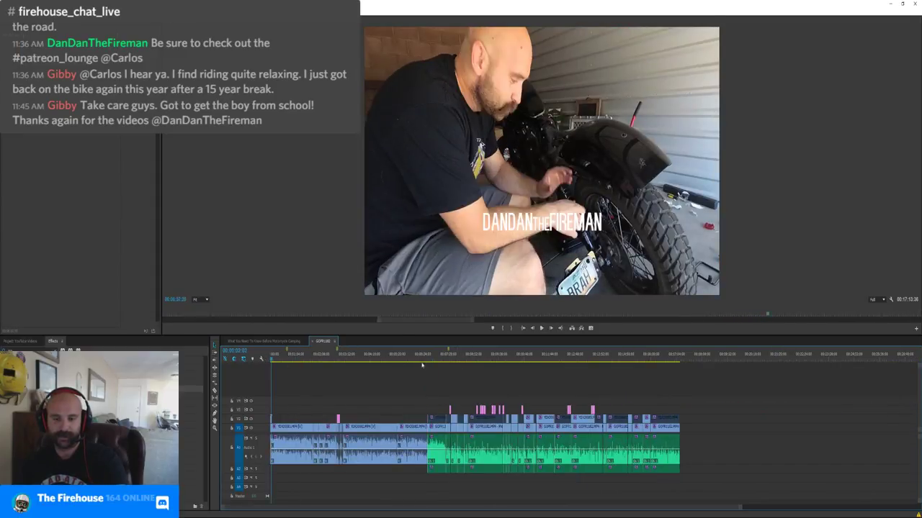
pyautogui.click(447, 356)
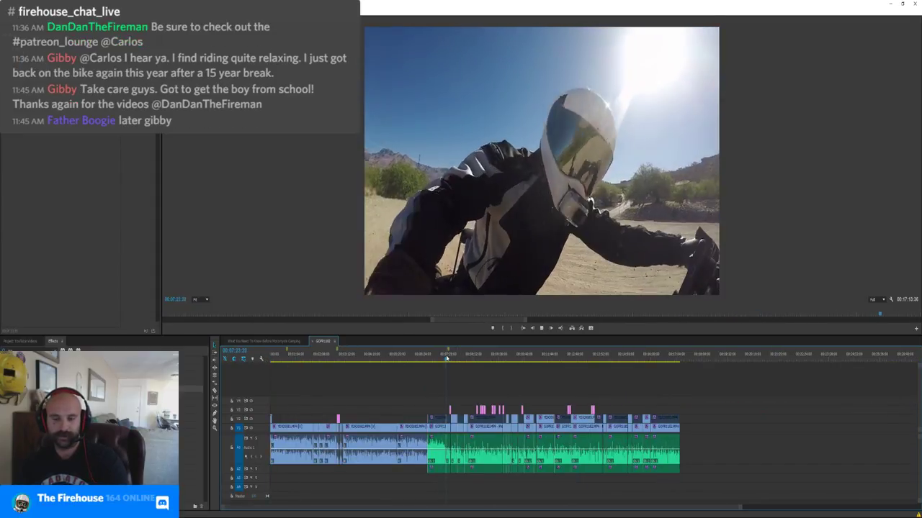
pyautogui.press('=')
pyautogui.click(447, 358)
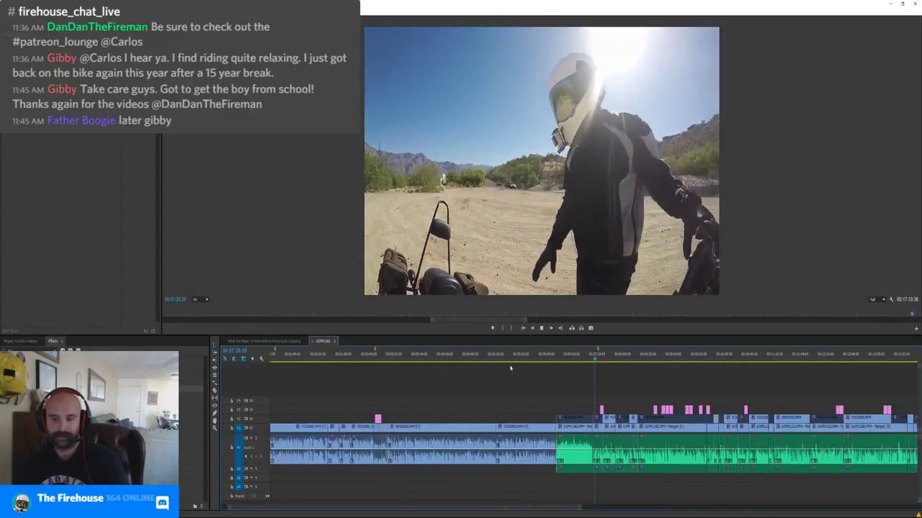
pyautogui.press('-')
pyautogui.press('=')
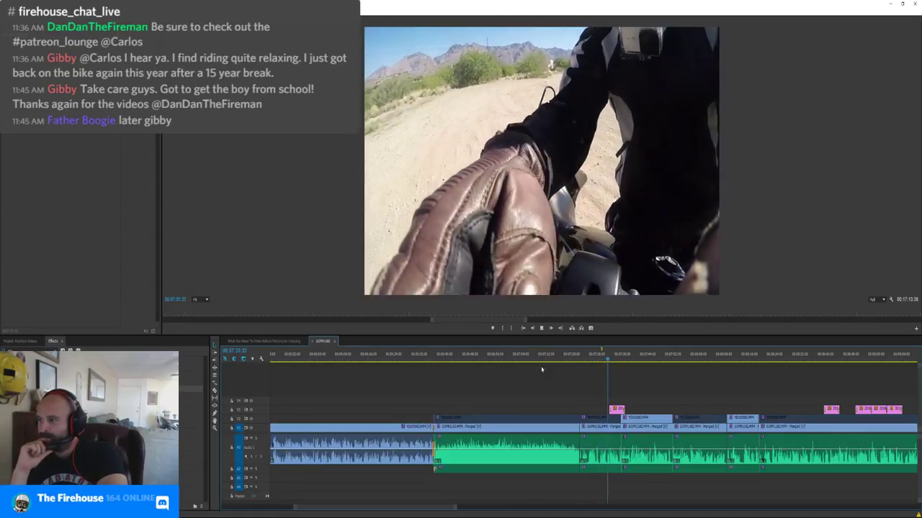
pyautogui.press('-')
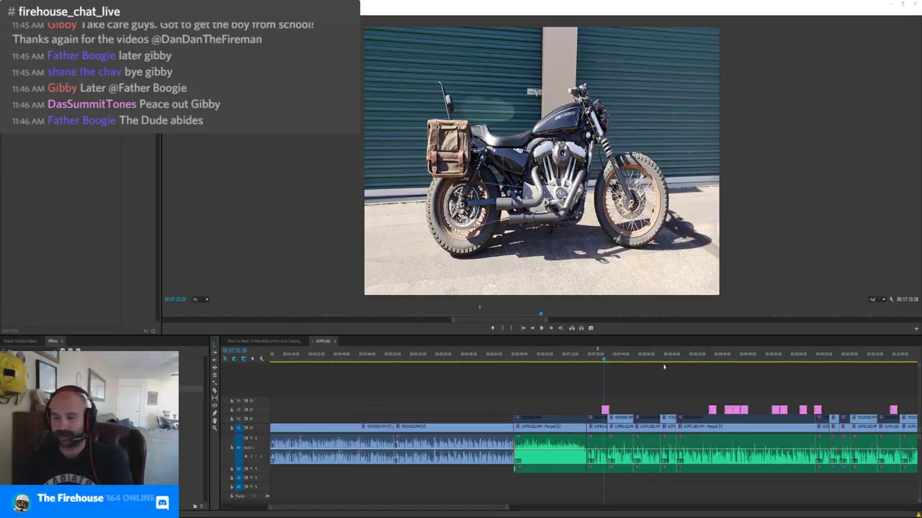
pyautogui.press('-')
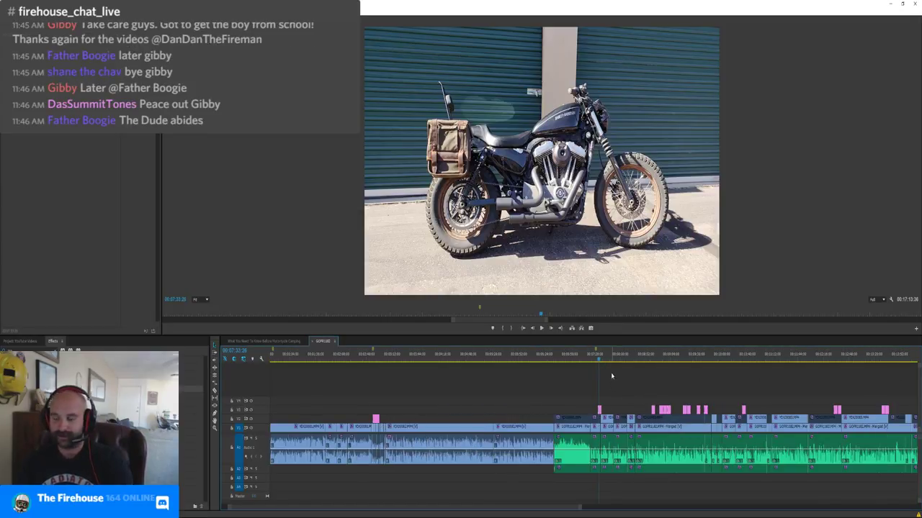
pyautogui.press('space')
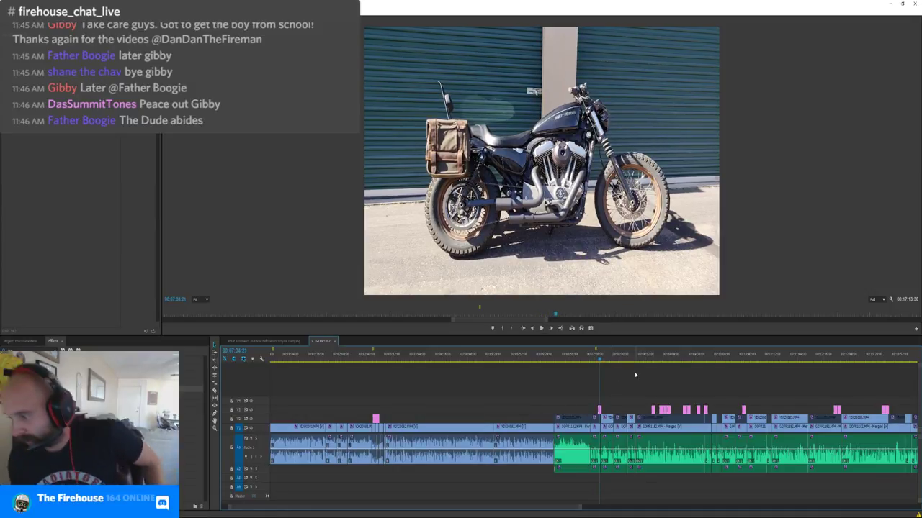
pyautogui.press('-')
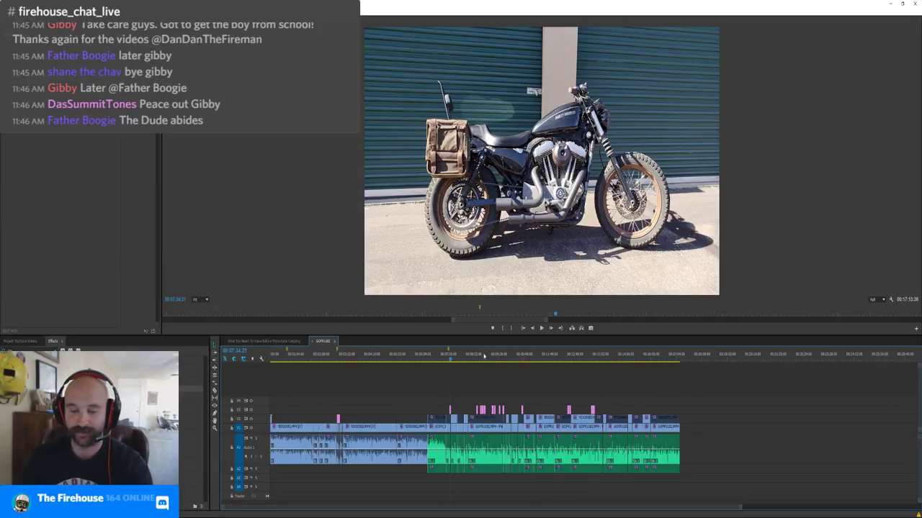
pyautogui.press('=')
pyautogui.click(648, 362)
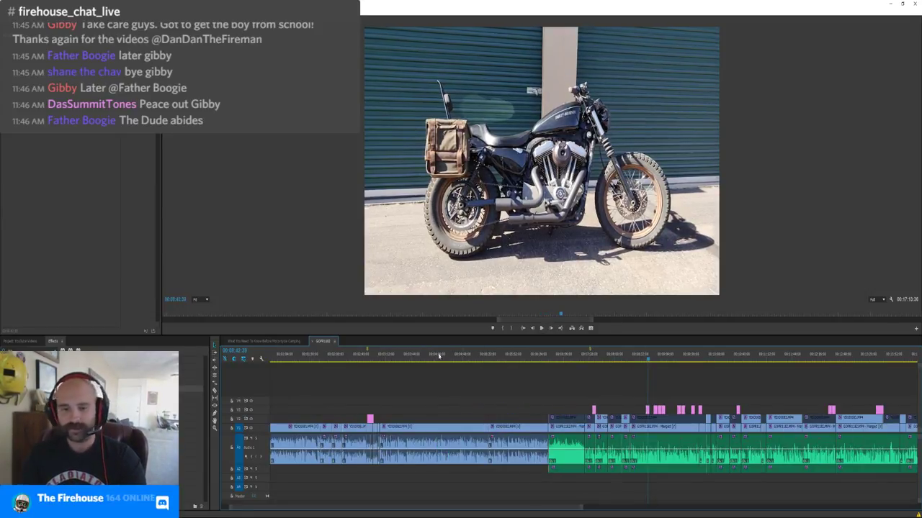
pyautogui.click(362, 362)
pyautogui.click(286, 362)
# Step: Replay the DANDANtheFIREMAN intro title from the start of the sequence
pyautogui.press('-')
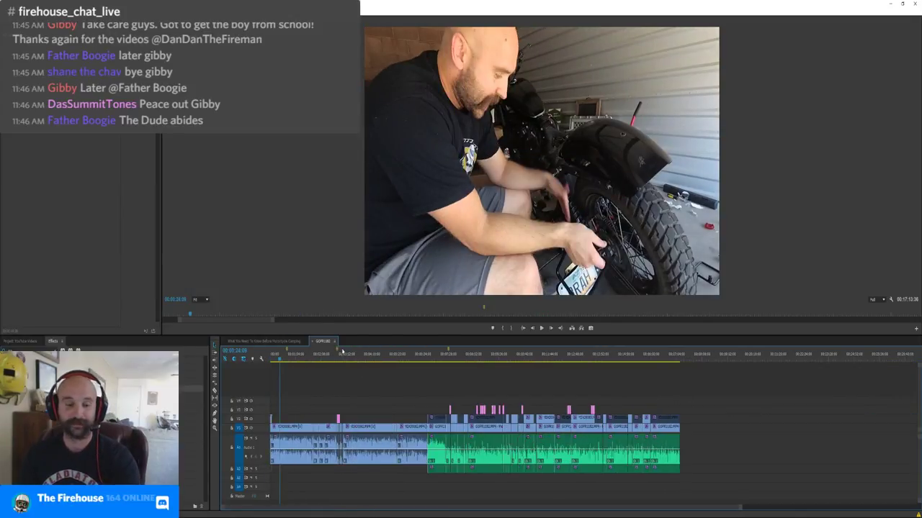
pyautogui.press('Home')
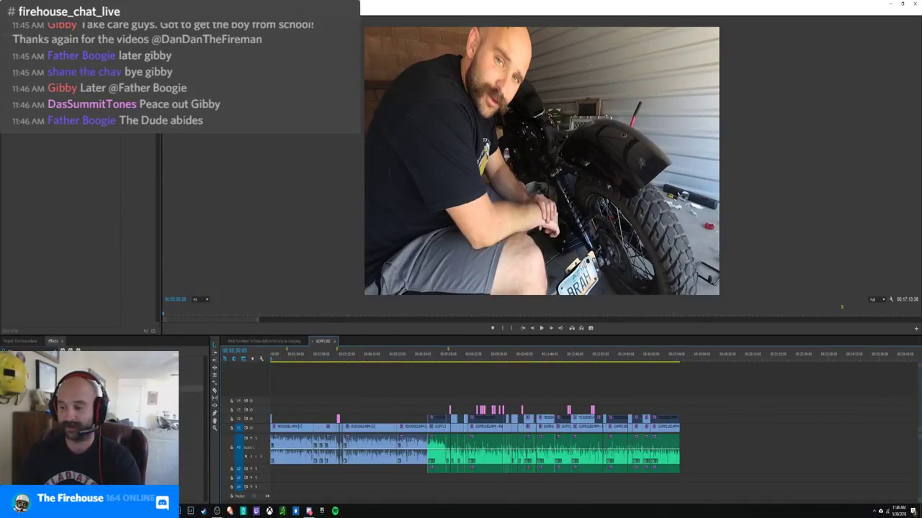
pyautogui.press('=')
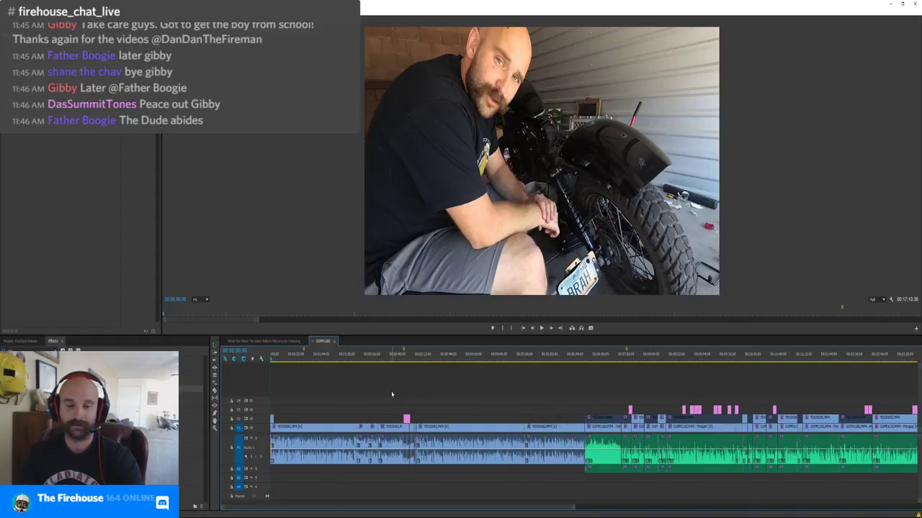
pyautogui.press('space')
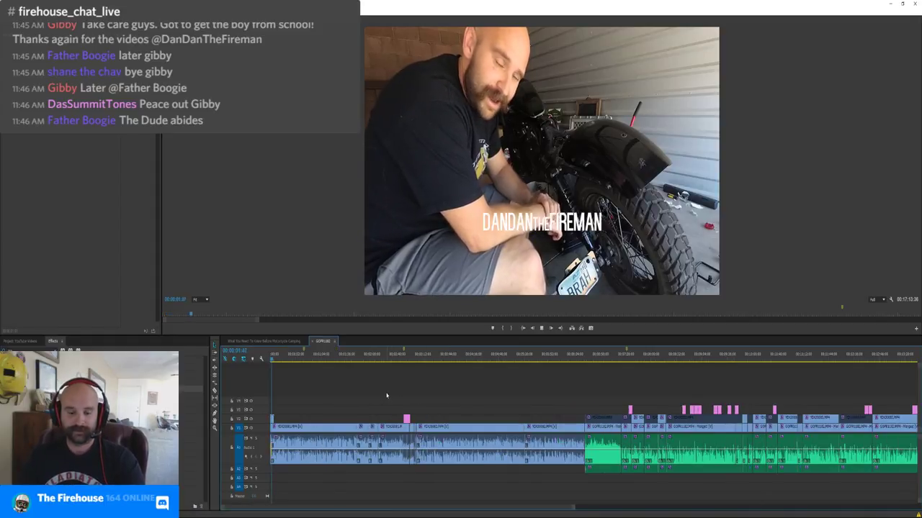
pyautogui.press('=')
pyautogui.press('=')
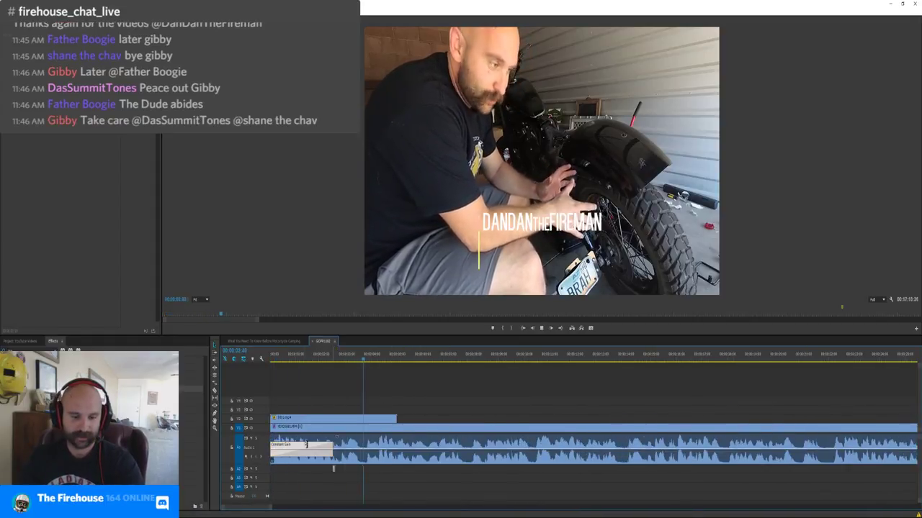
pyautogui.press('space')
pyautogui.press('Home')
pyautogui.press('=')
pyautogui.press('space')
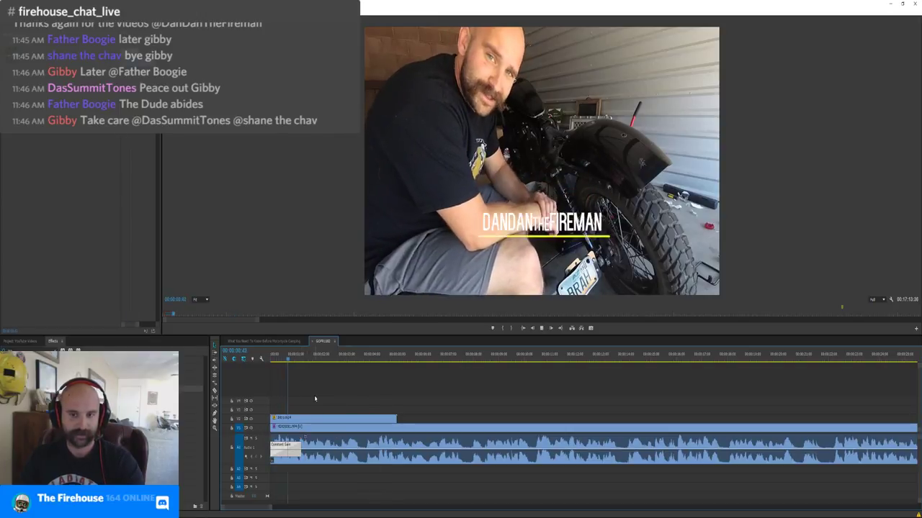
# Step: Show the Project: YouTube Videos bin in place of the effects list
pyautogui.press('-')
pyautogui.press('-')
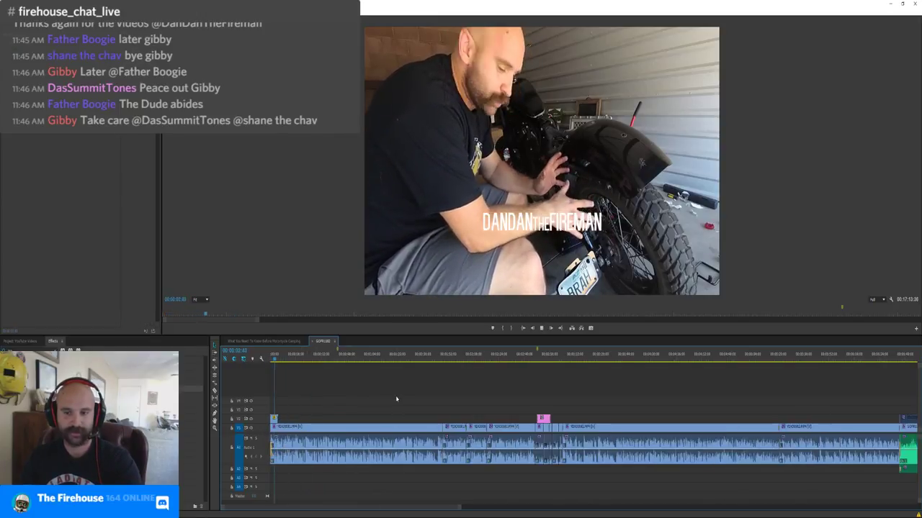
pyautogui.press('=')
pyautogui.press('-')
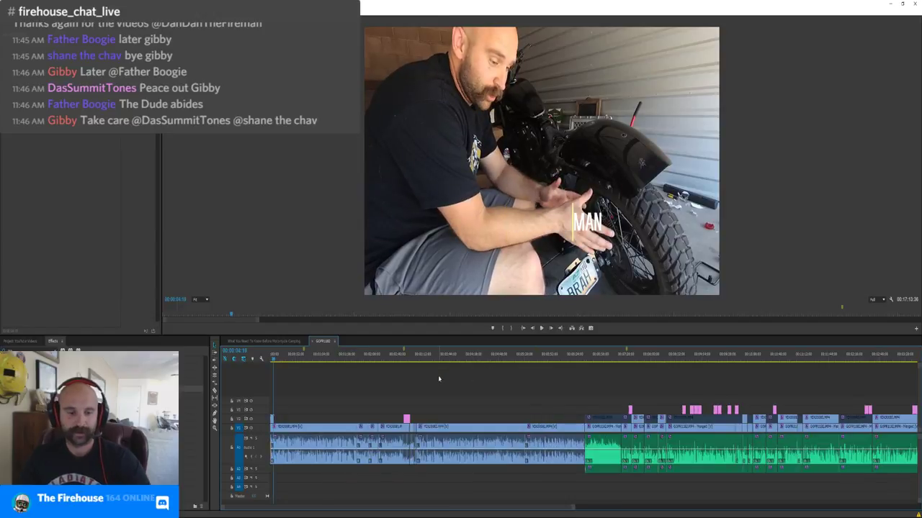
pyautogui.hotkey('shift', '1')
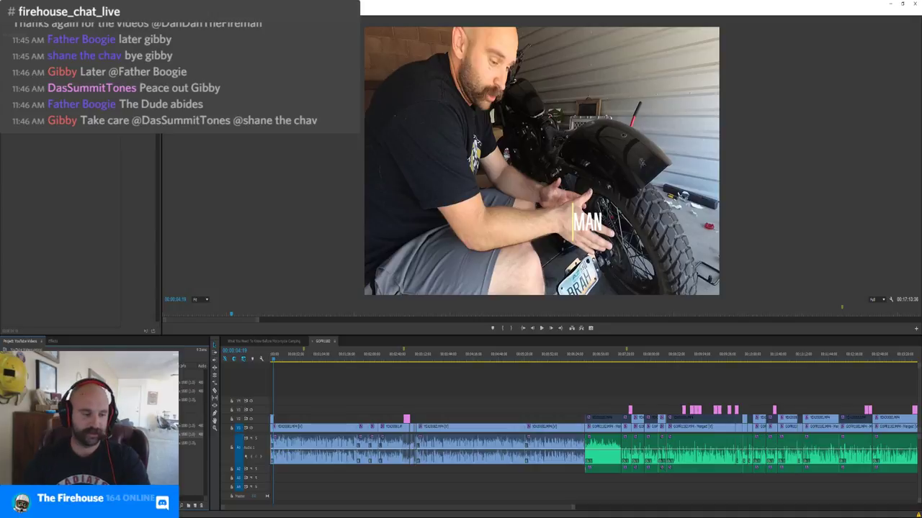
pyautogui.press('Return')
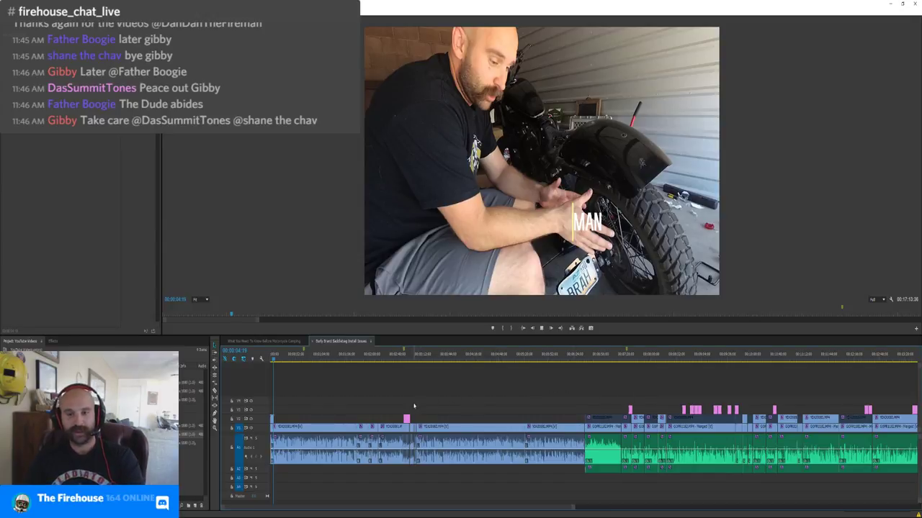
pyautogui.press('space')
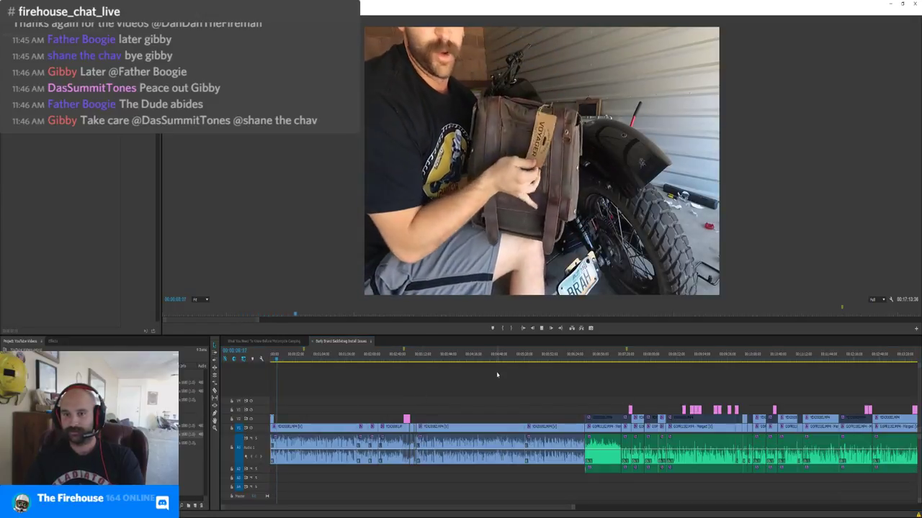
pyautogui.press('space')
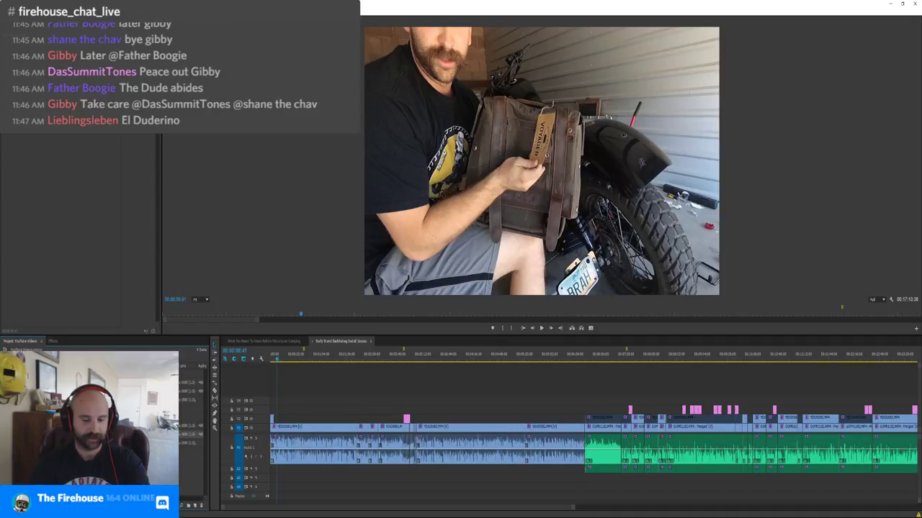
pyautogui.press('Return')
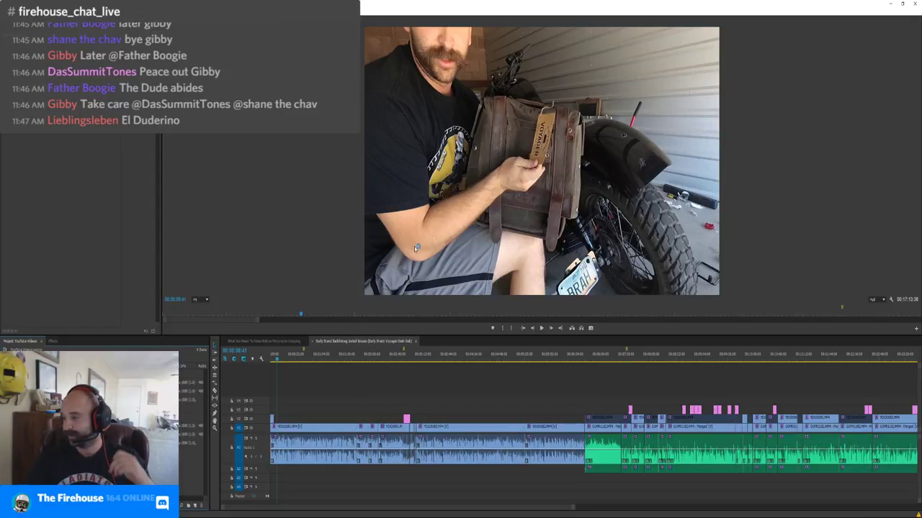
pyautogui.hotkey('alt', 'f')
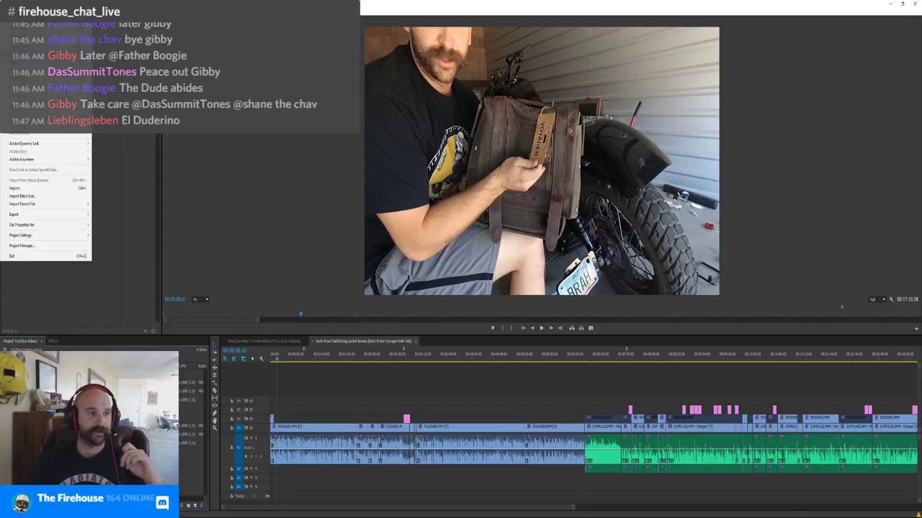
pyautogui.moveTo(35, 216)
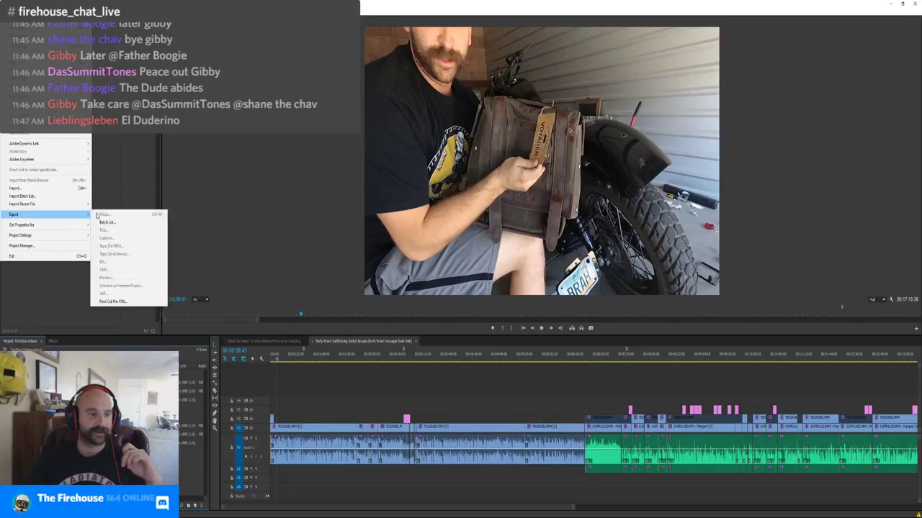
pyautogui.click(369, 393)
pyautogui.hotkey('alt', 'f')
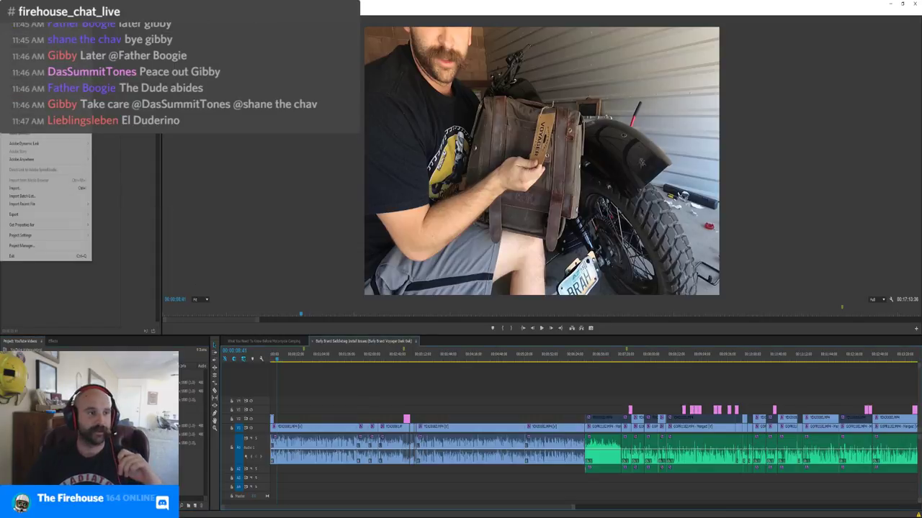
pyautogui.click(115, 215)
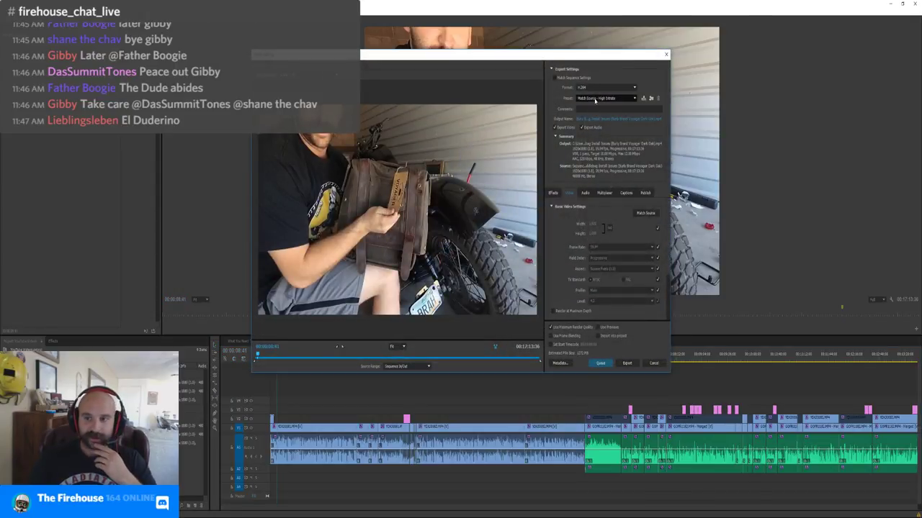
pyautogui.click(620, 98)
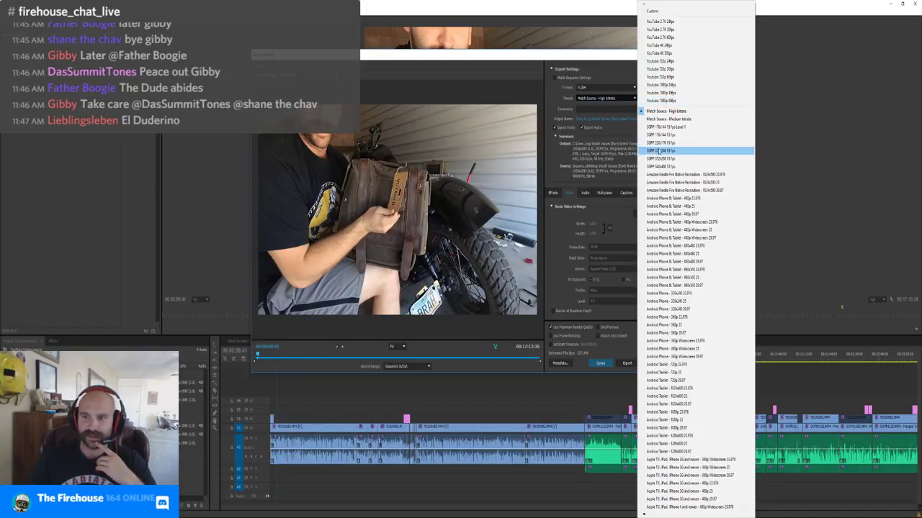
pyautogui.click(664, 100)
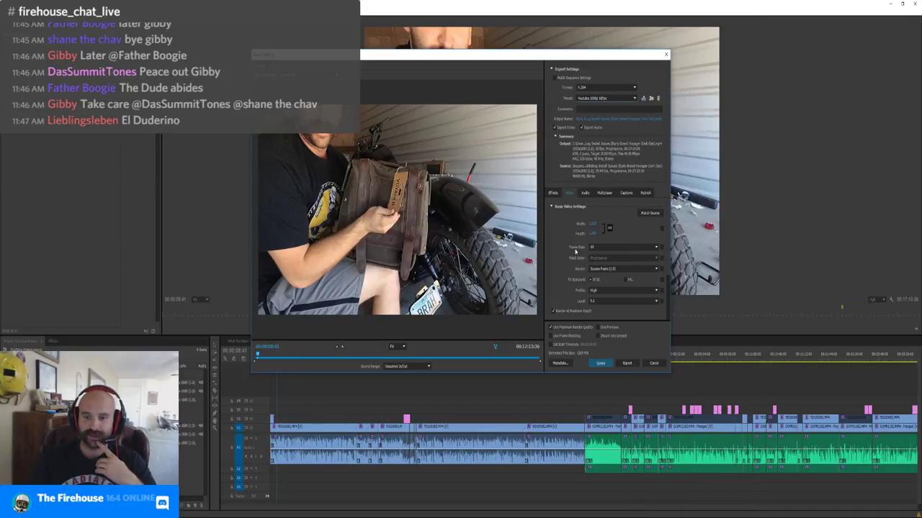
pyautogui.click(625, 362)
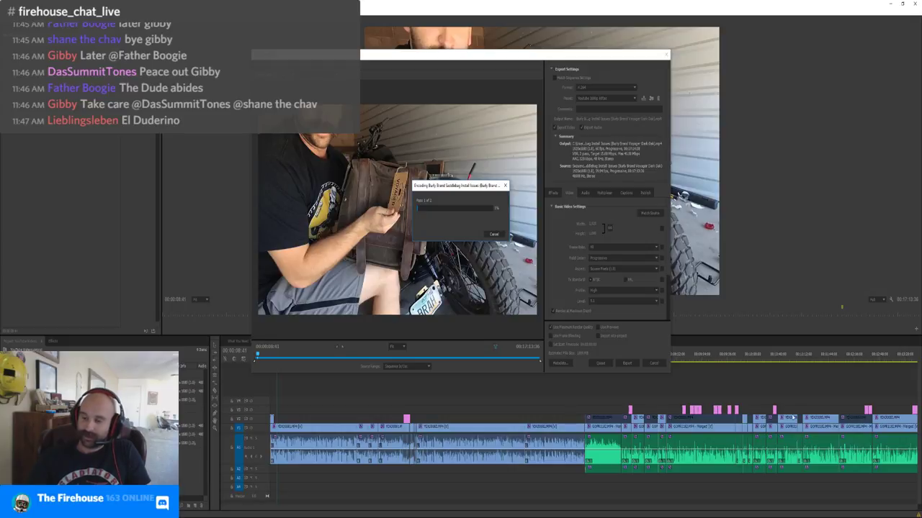
pyautogui.click(494, 236)
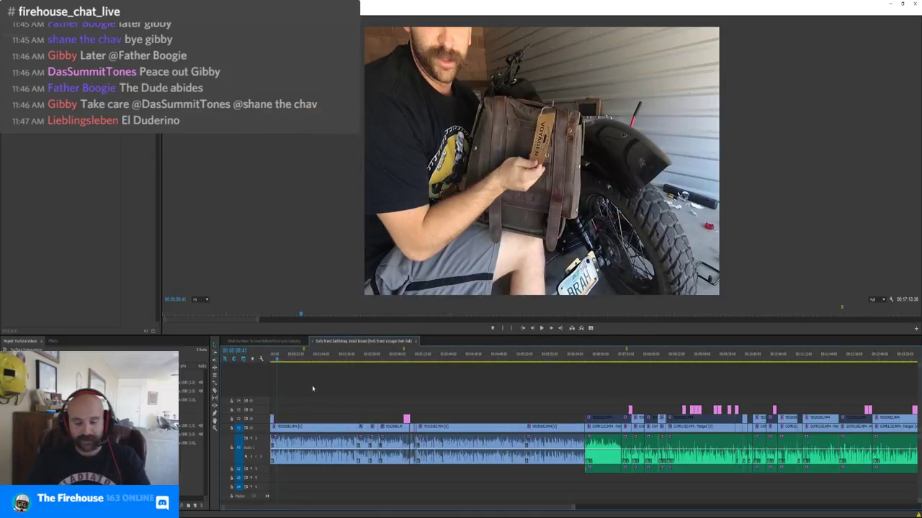
# Step: Shift all clips later to leave an empty gap at the sequence start
pyautogui.press('-')
pyautogui.press('Home')
pyautogui.press('=')
pyautogui.press('=')
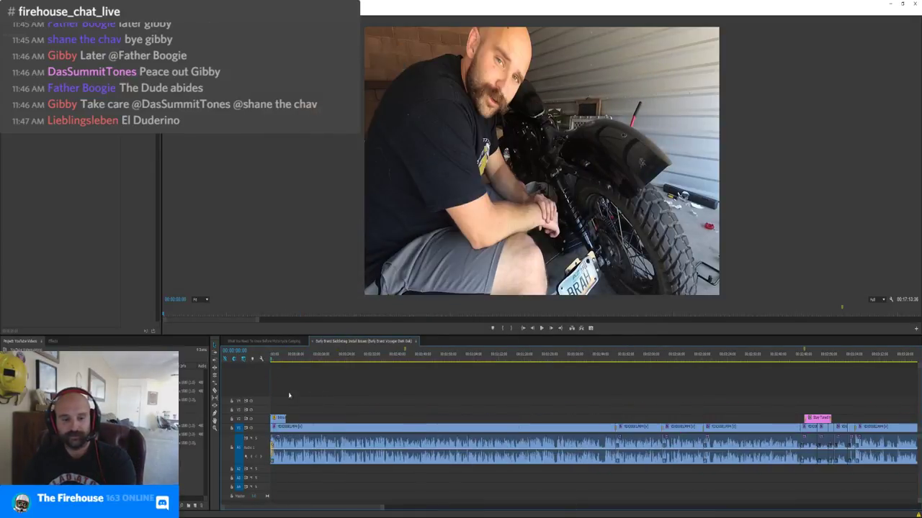
pyautogui.moveTo(274, 428); pyautogui.dragTo(352, 404)
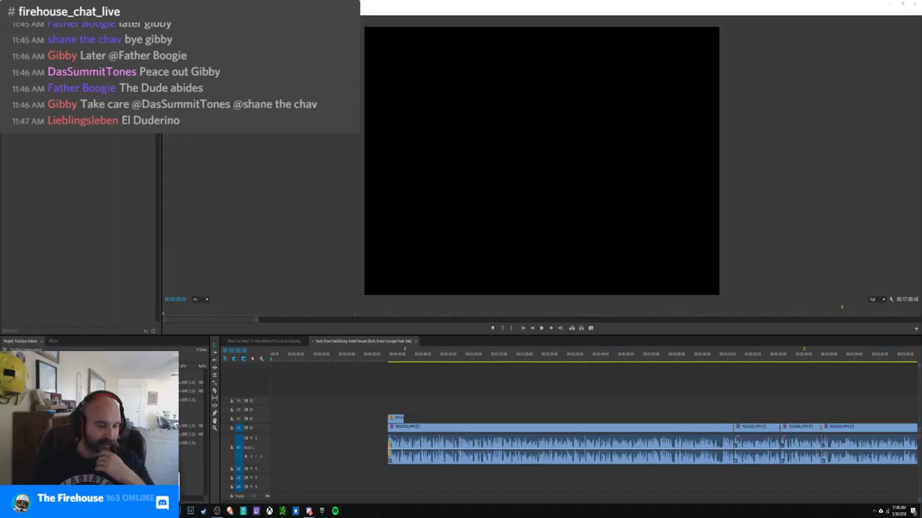
# Step: Add the Burly Brand and Get Lowered Cycles logo PNGs onto the upper video tracks
pyautogui.press('super+d')
pyautogui.press('super+d')
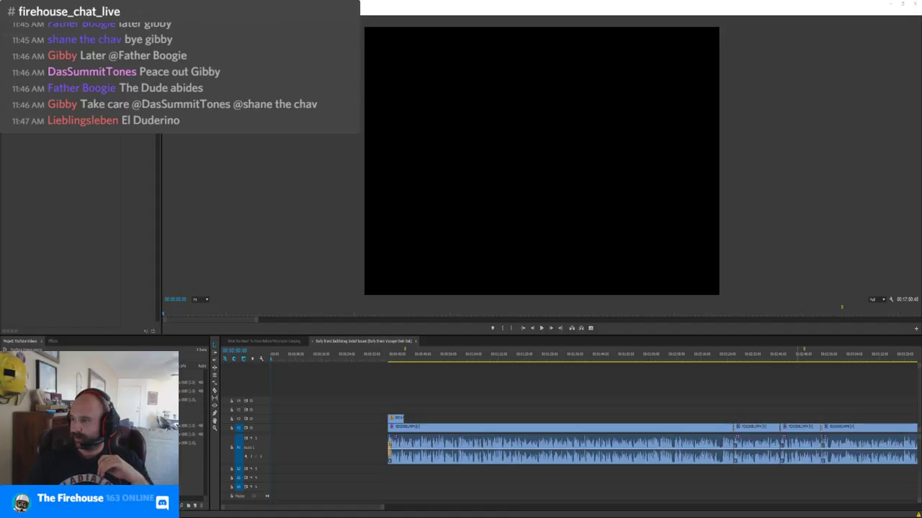
pyautogui.moveTo(93, 432); pyautogui.dragTo(440, 417)
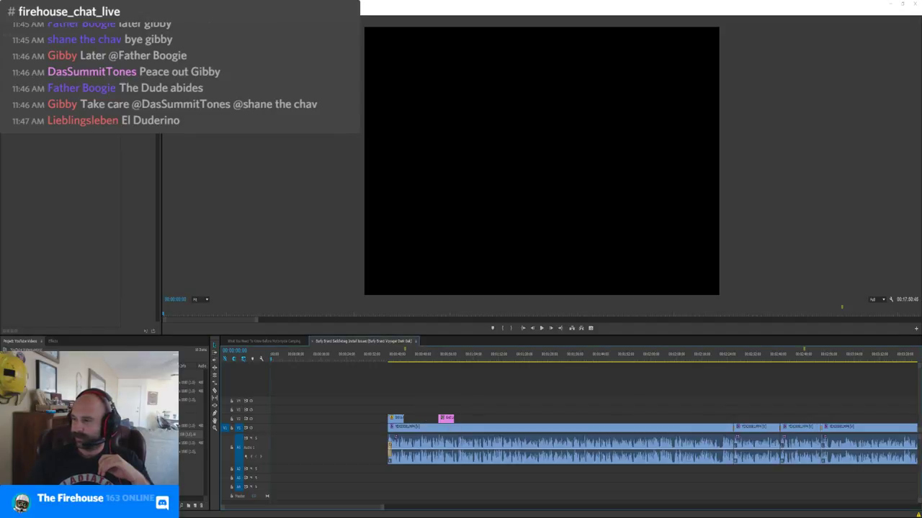
pyautogui.moveTo(93, 432); pyautogui.dragTo(444, 392)
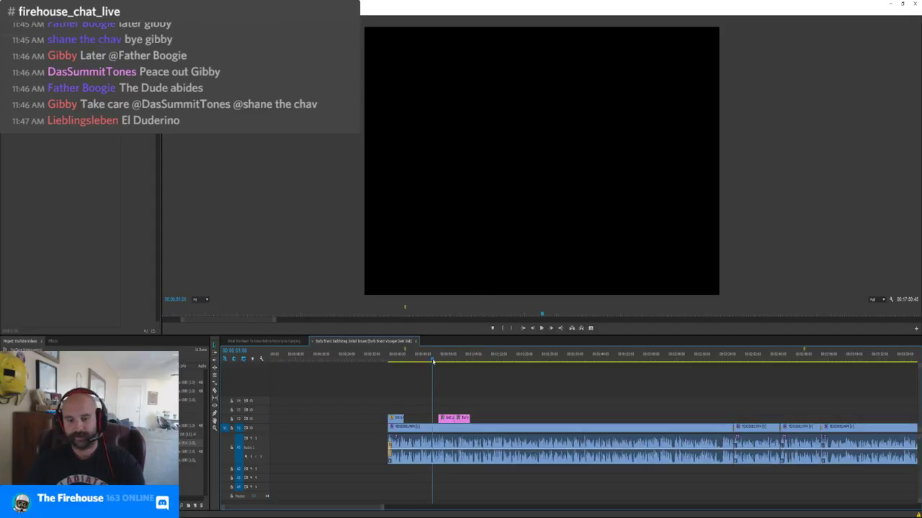
pyautogui.press('space')
pyautogui.press('=')
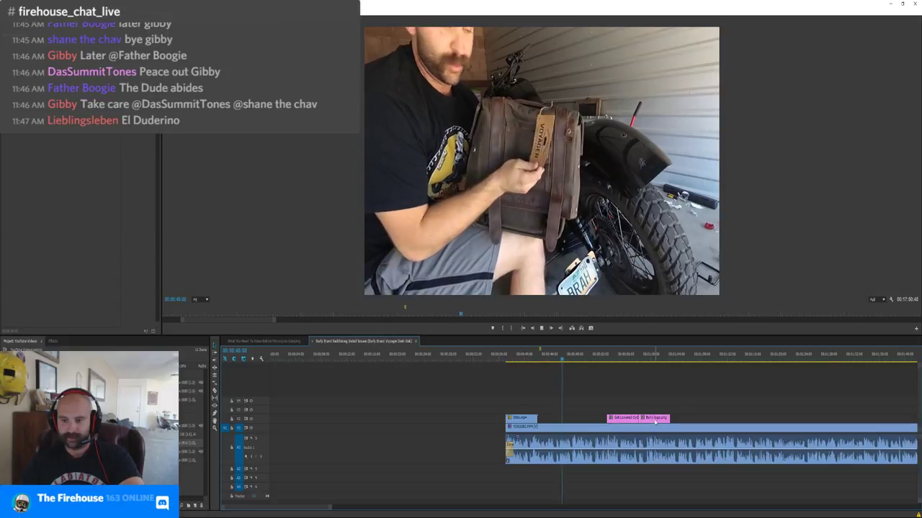
# Step: Move the Burly logo earlier, then shrink and reposition it over the footage
pyautogui.moveTo(655, 422); pyautogui.dragTo(581, 420)
pyautogui.doubleClick(579, 418)
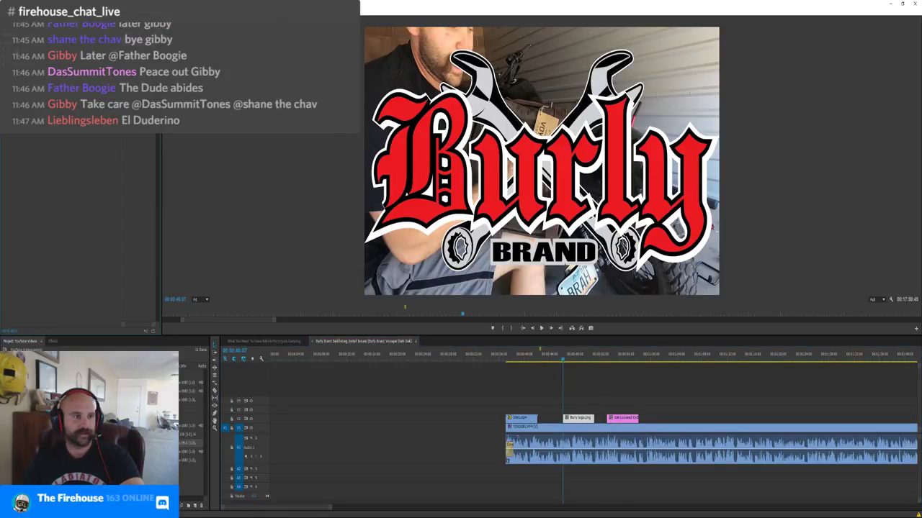
pyautogui.moveTo(368, 54); pyautogui.dragTo(468, 124)
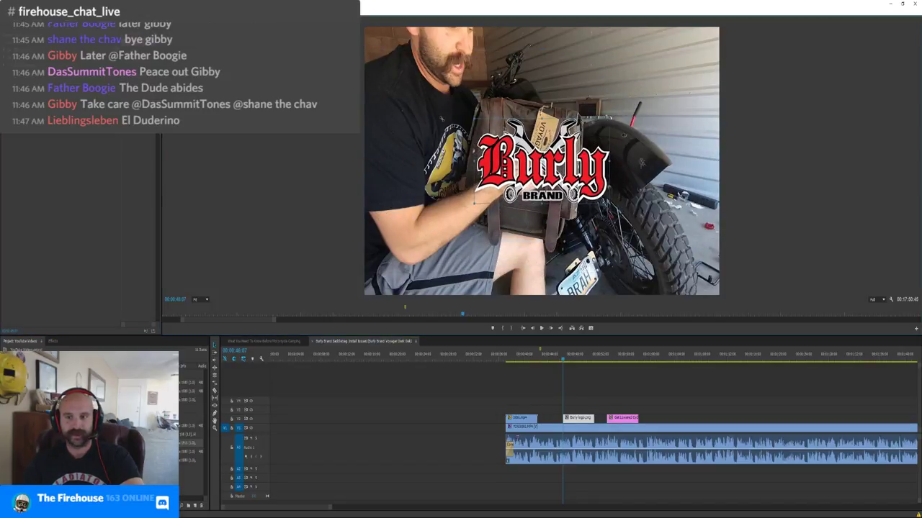
pyautogui.moveTo(513, 157); pyautogui.dragTo(648, 75)
pyautogui.click(588, 398)
pyautogui.press('space')
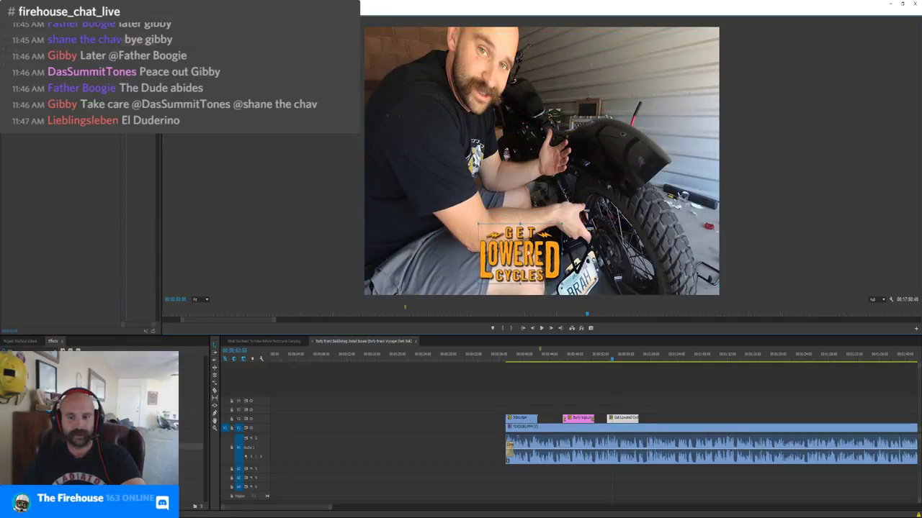
# Step: Create a new title named 'Sponsor' in the Project panel
pyautogui.click(21, 340)
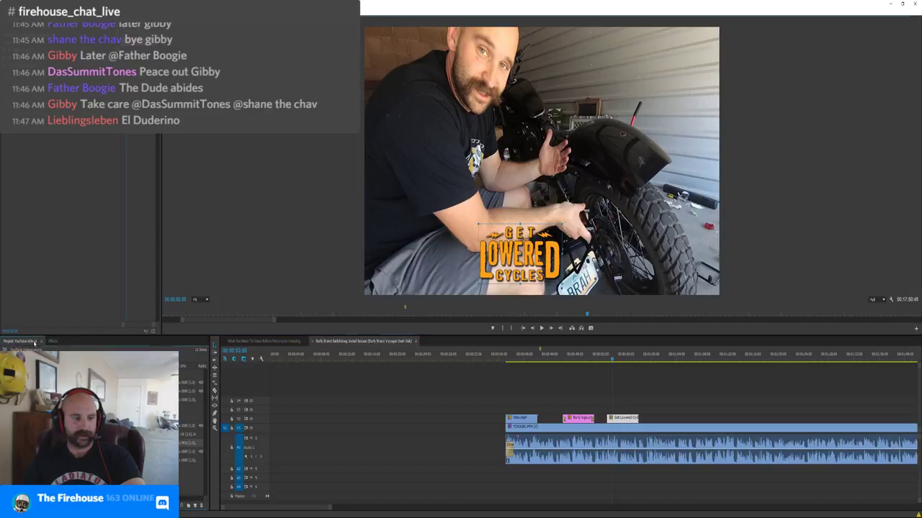
pyautogui.click(194, 506)
pyautogui.click(209, 442)
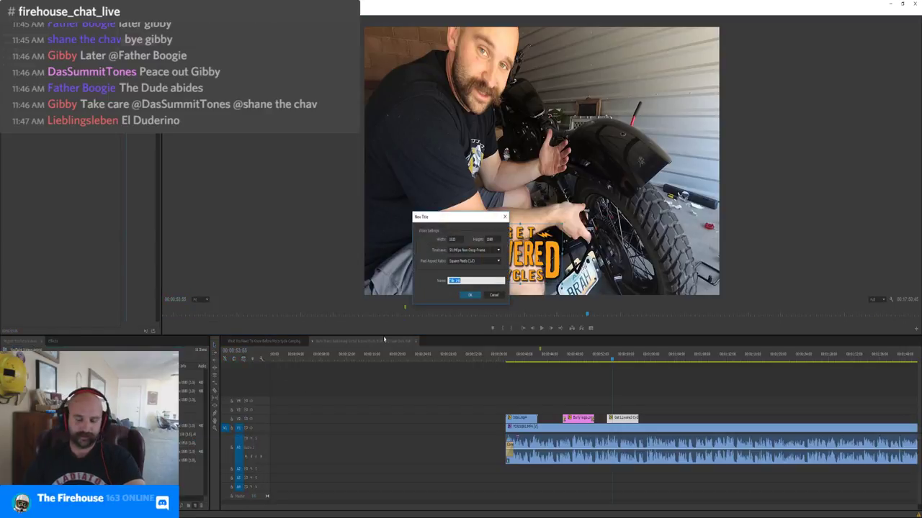
pyautogui.write('Sponsored By')
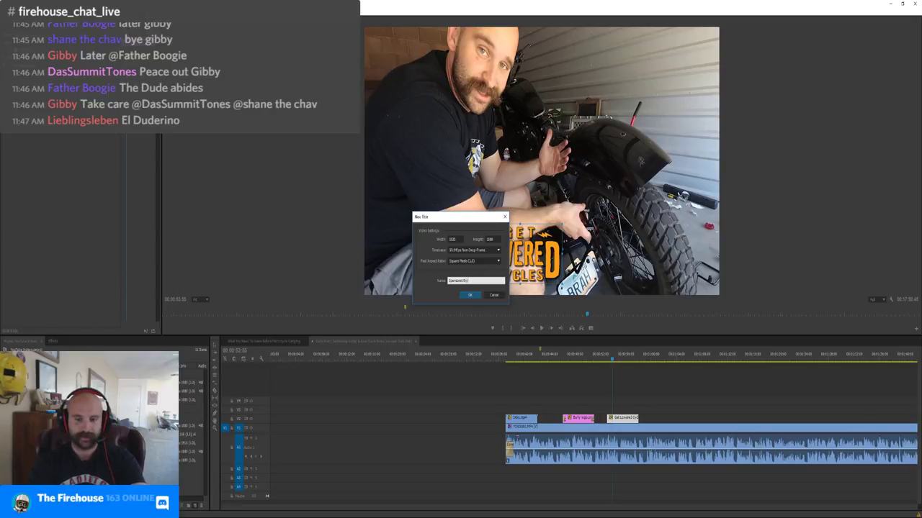
pyautogui.hotkey('ctrl', 'a')
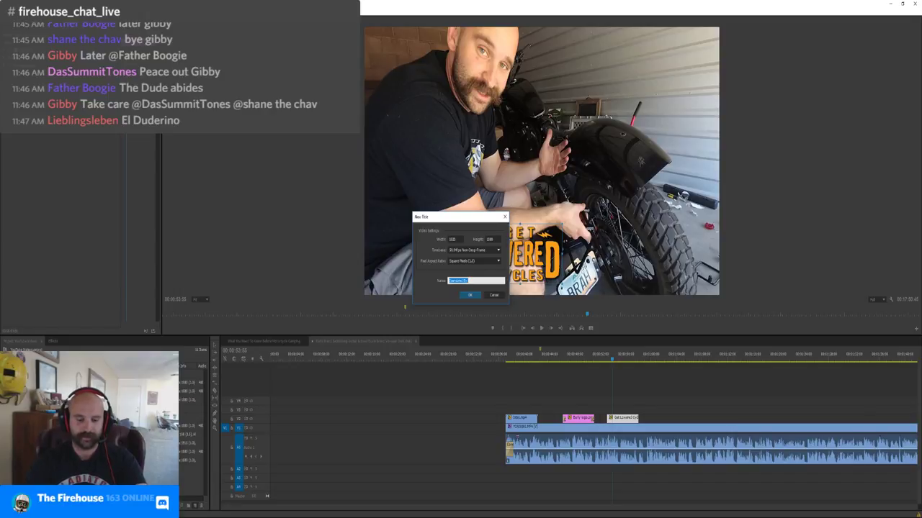
pyautogui.press('Return')
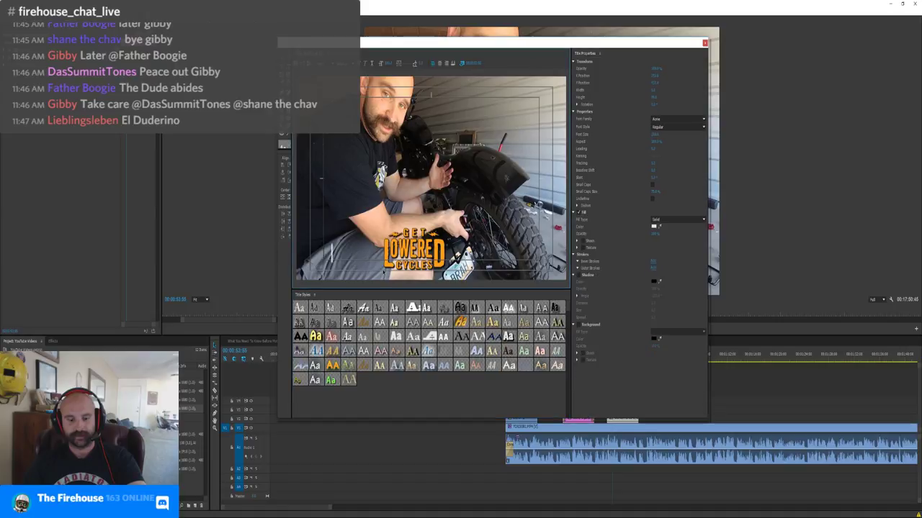
# Step: Paste 'Sponsored By:' with a bold outlined style and new font, then place it above the logo
pyautogui.write('Sponsored By')
pyautogui.click(508, 336)
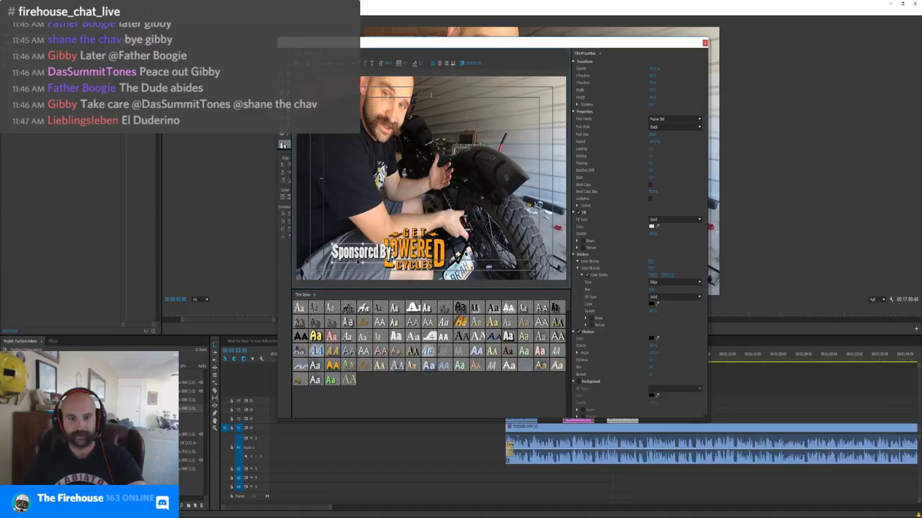
pyautogui.press('Down')
pyautogui.press('Down')
pyautogui.press('Down')
pyautogui.press('Down')
pyautogui.press('Down')
pyautogui.press('Down')
pyautogui.press('Down')
pyautogui.press('Down')
pyautogui.press('Down')
pyautogui.press('Down')
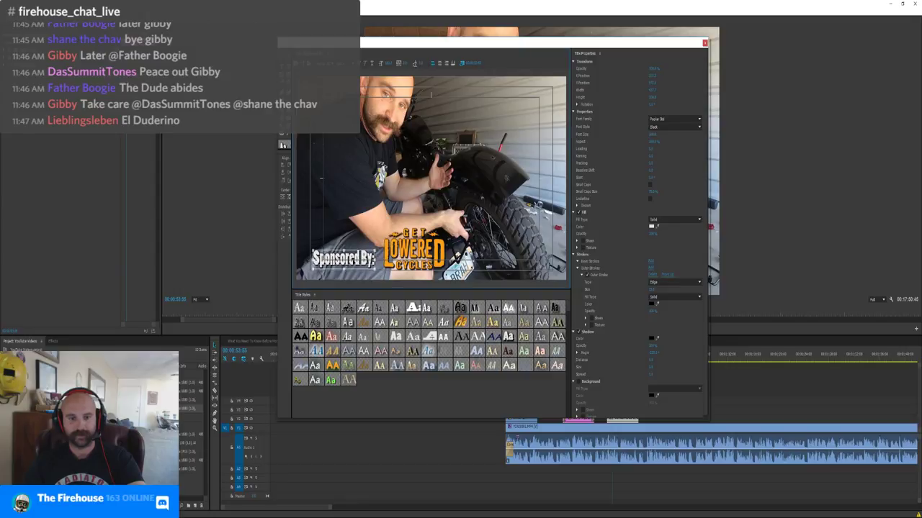
pyautogui.press('Down')
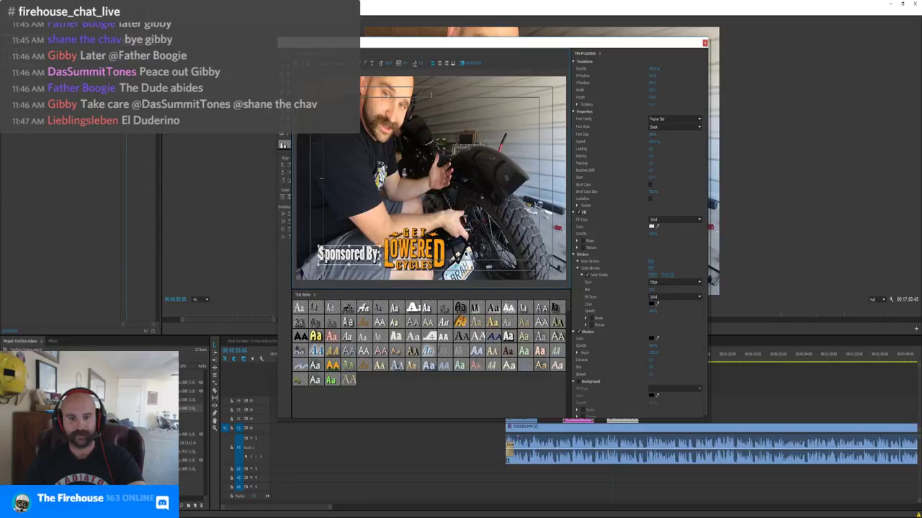
pyautogui.press('Down')
pyautogui.press('Down')
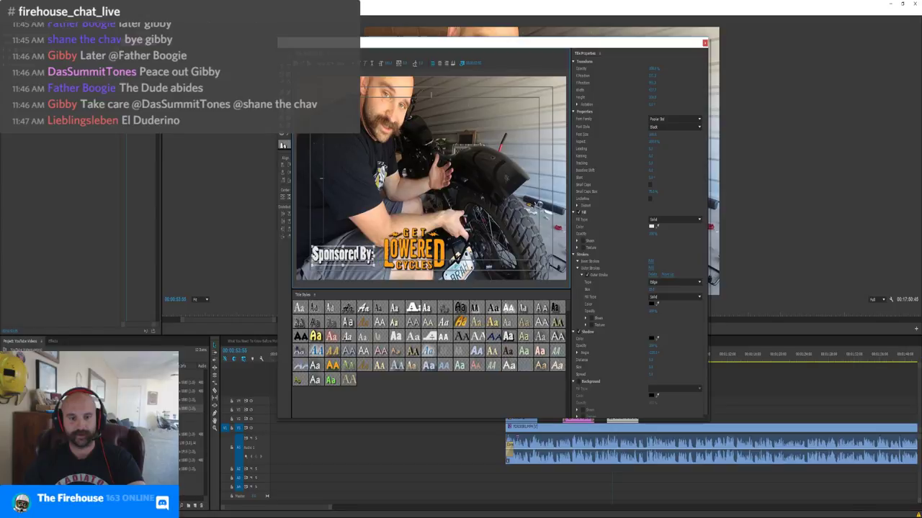
pyautogui.click(705, 43)
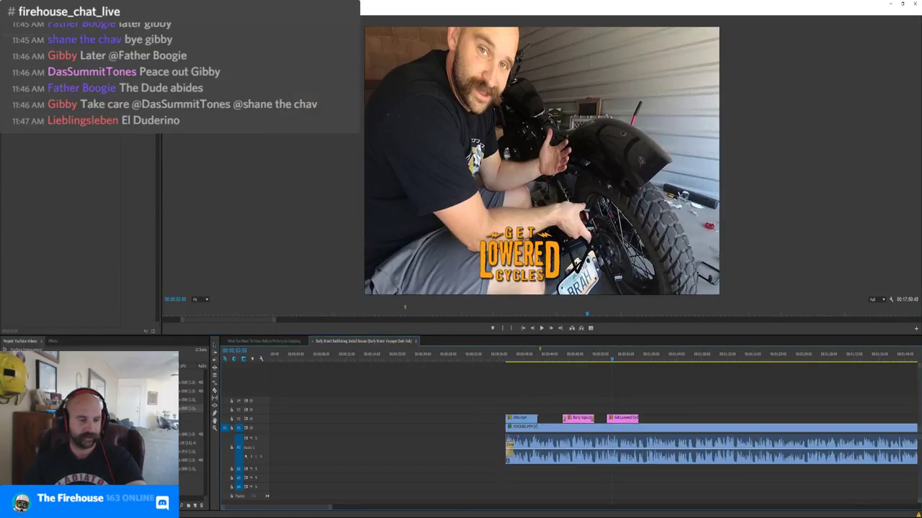
pyautogui.moveTo(191, 408); pyautogui.dragTo(612, 410)
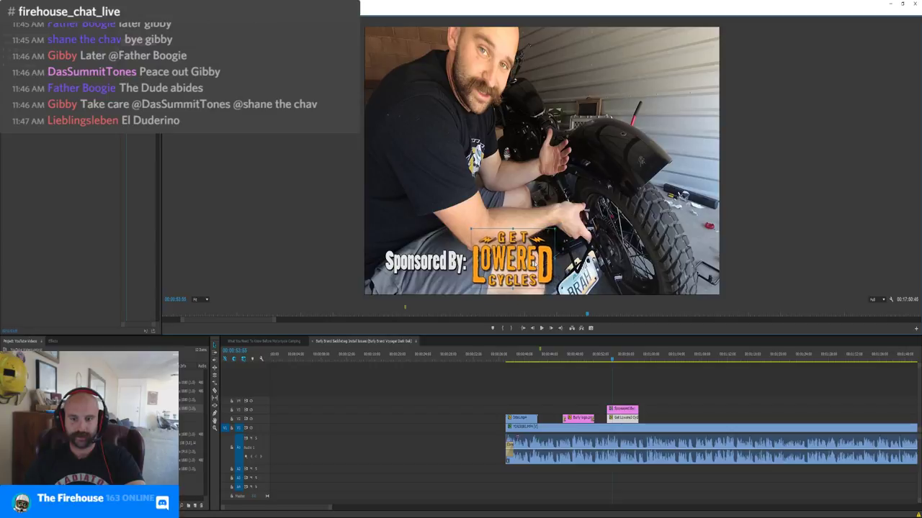
# Step: Deselect the logo and bring up Photoshop's recent documents from the taskbar
pyautogui.click(588, 396)
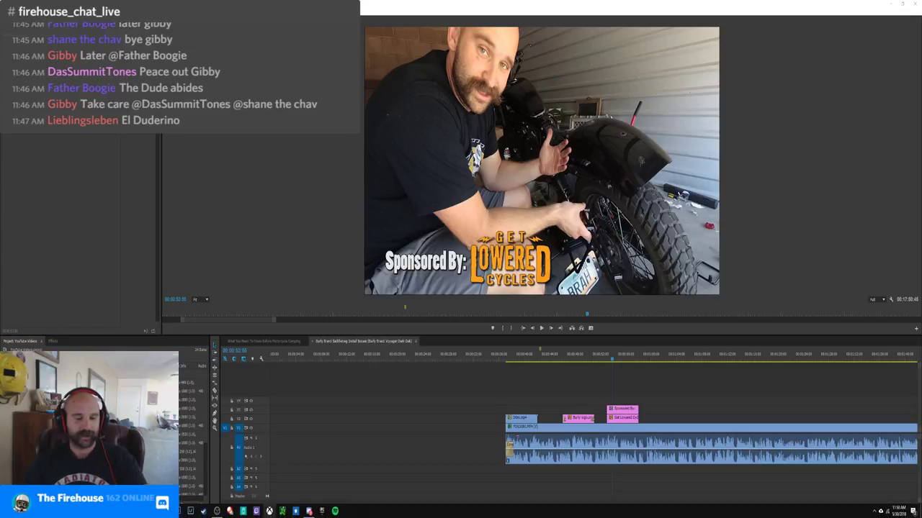
pyautogui.moveTo(217, 511)
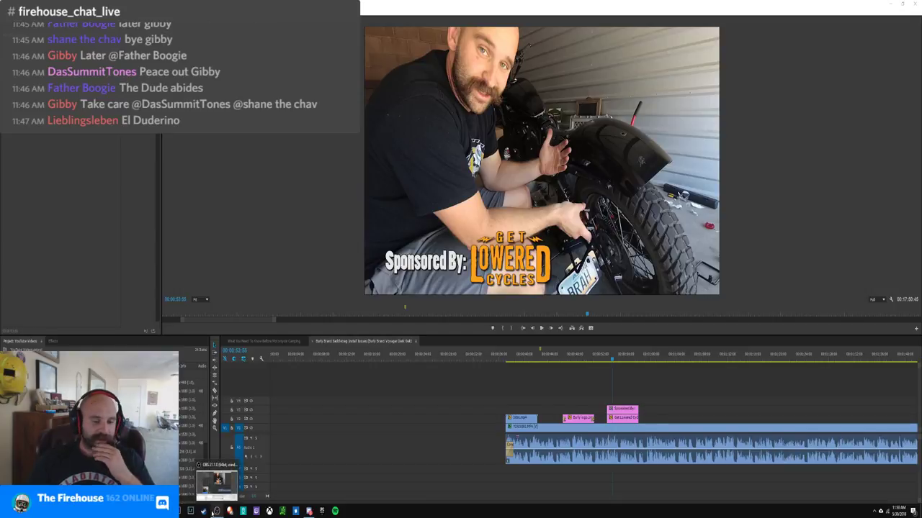
pyautogui.moveTo(179, 512)
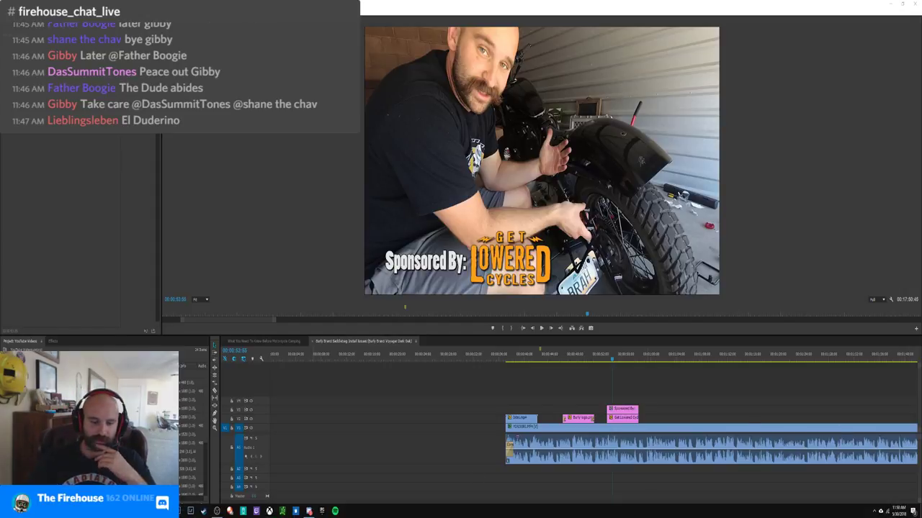
pyautogui.rightClick(184, 510)
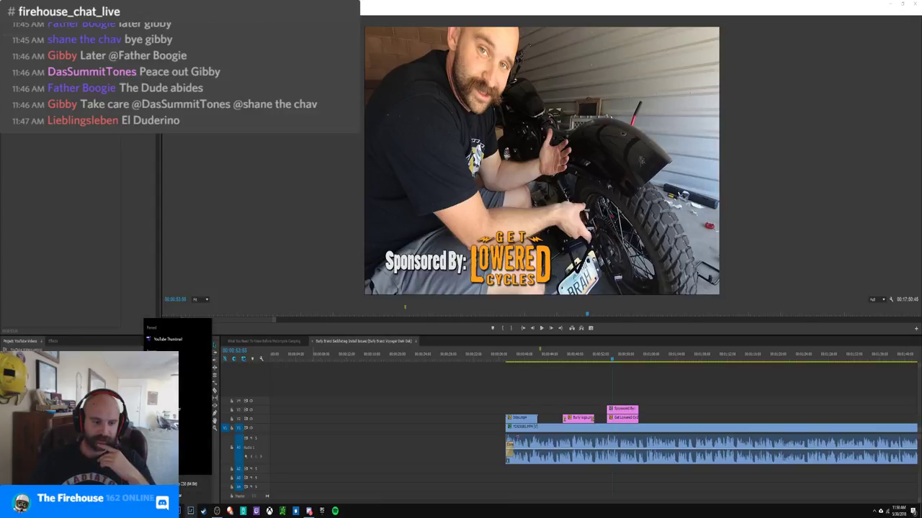
# Step: Open the YouTube Thumbnail file and place the Patreon logo on it
pyautogui.click(181, 340)
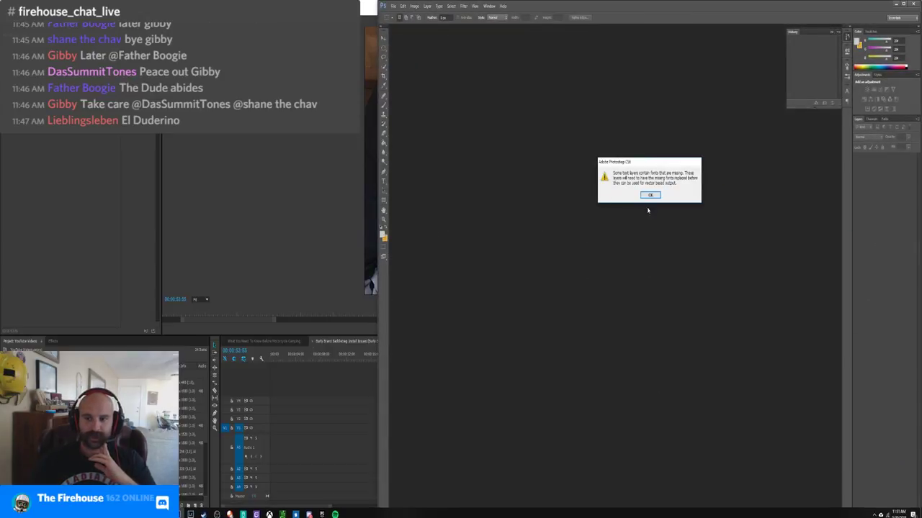
pyautogui.click(648, 197)
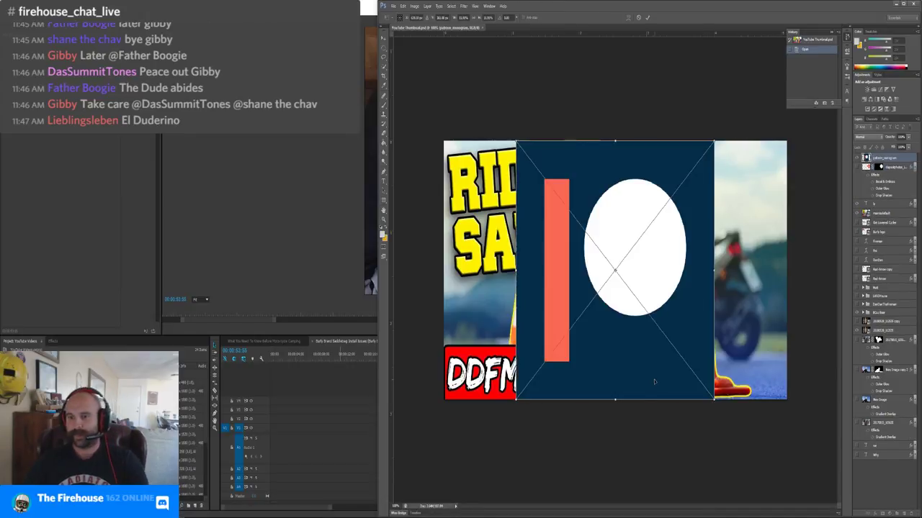
pyautogui.press('Return')
pyautogui.click(383, 38)
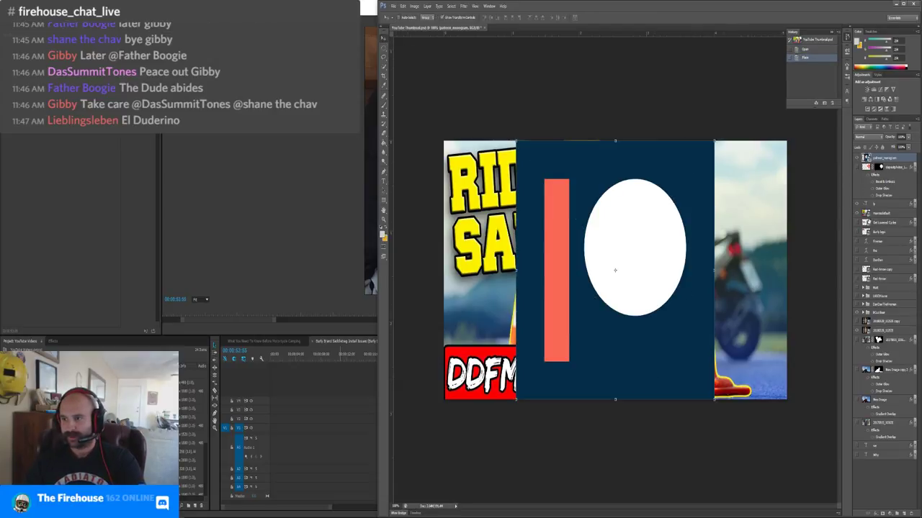
# Step: Add an empty layer below the logo and sample the logo's navy as paint colour
pyautogui.click(902, 508)
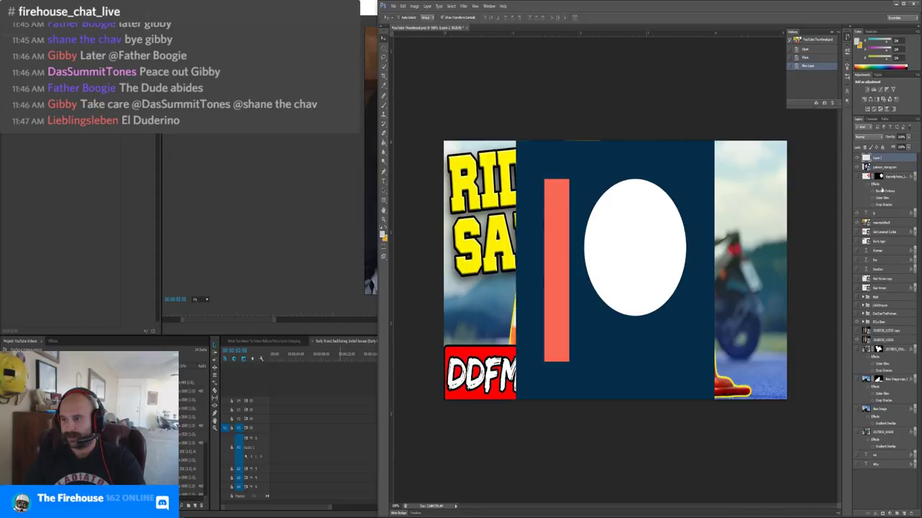
pyautogui.moveTo(873, 167); pyautogui.dragTo(873, 173)
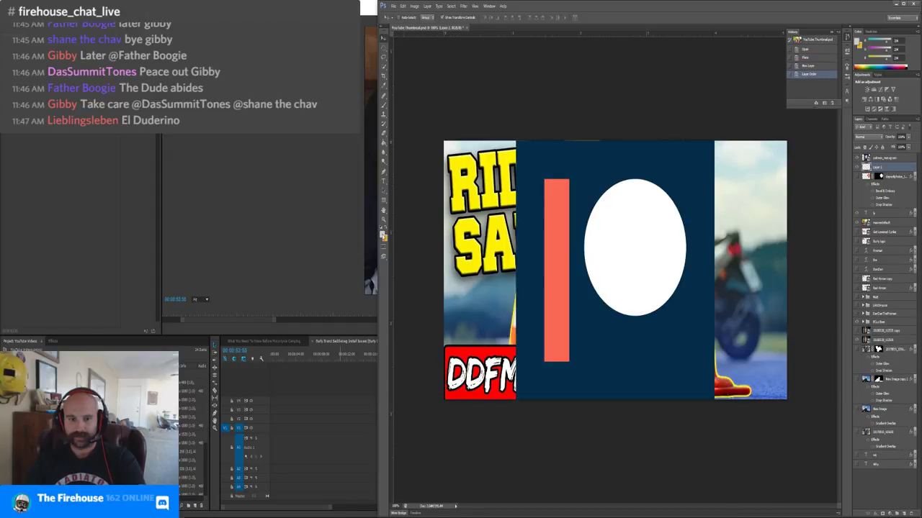
pyautogui.click(383, 234)
pyautogui.click(584, 154)
pyautogui.press('Return')
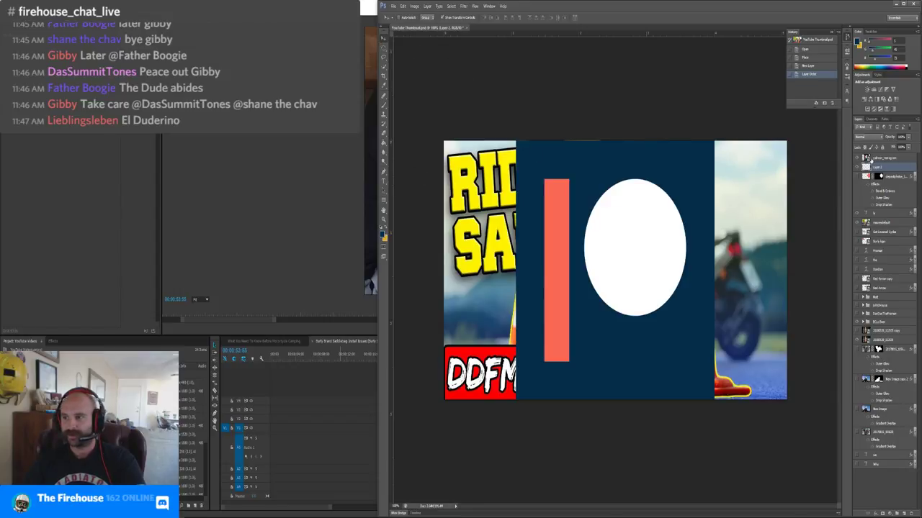
# Step: Shrink the Patreon logo and fill the new layer with navy using Paint Bucket
pyautogui.click(872, 158)
pyautogui.hotkey('ctrl', 't')
pyautogui.moveTo(516, 141); pyautogui.dragTo(586, 233)
pyautogui.moveTo(664, 321); pyautogui.dragTo(648, 273)
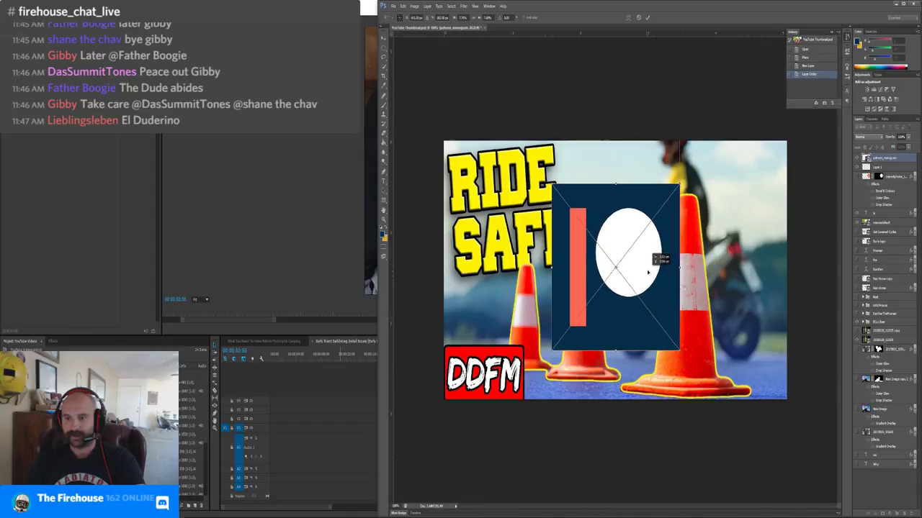
pyautogui.press('Return')
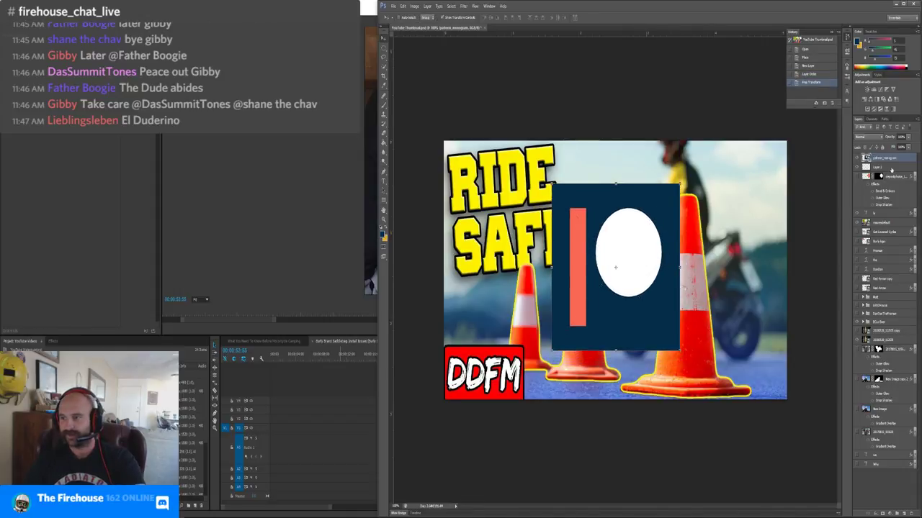
pyautogui.click(668, 211)
pyautogui.click(383, 148)
pyautogui.click(489, 200)
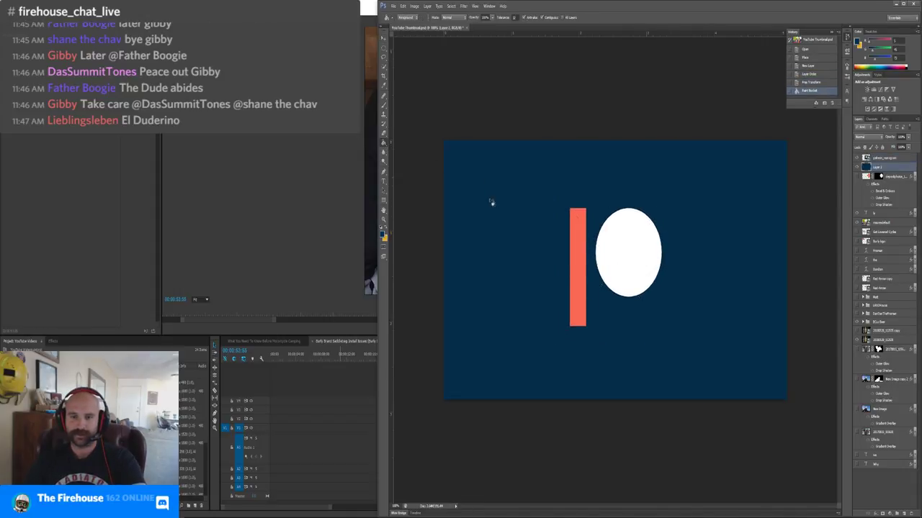
# Step: Shrink the logo further and move it into the canvas's top-left corner
pyautogui.press('v')
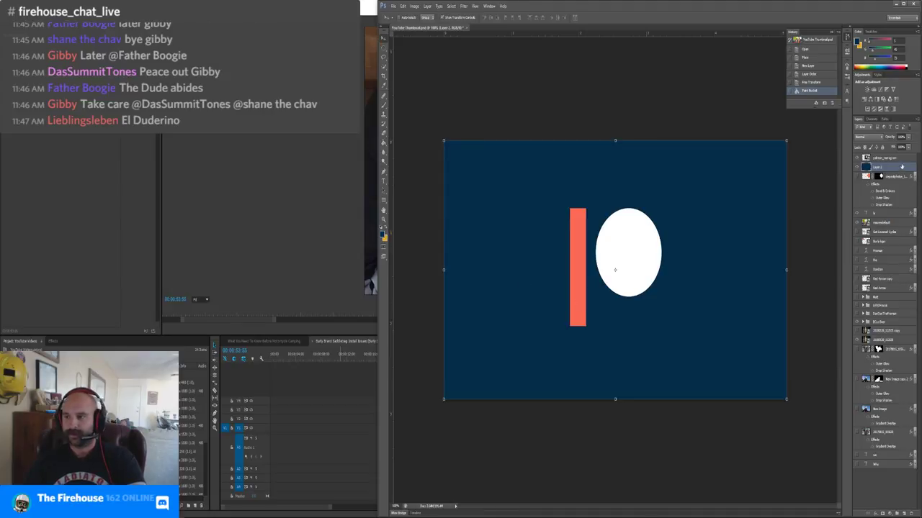
pyautogui.click(884, 157)
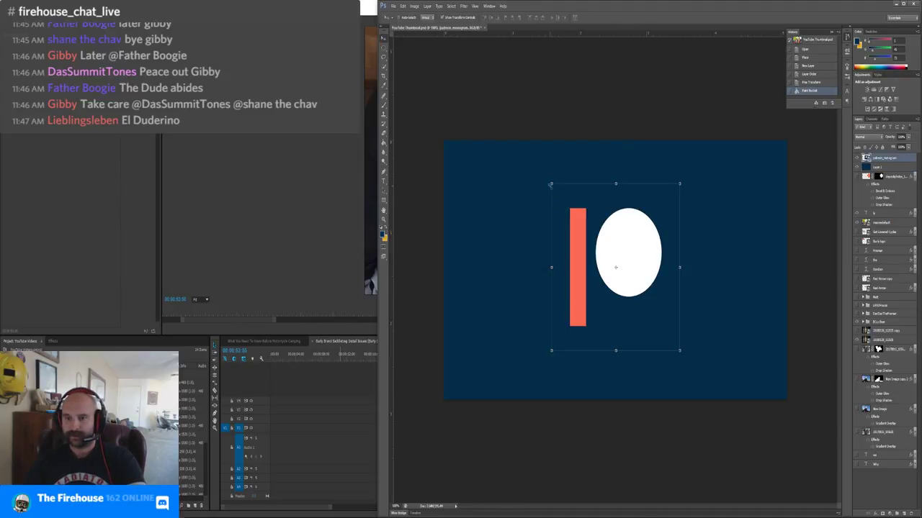
pyautogui.moveTo(550, 184); pyautogui.dragTo(570, 193)
pyautogui.moveTo(657, 289); pyautogui.dragTo(645, 271)
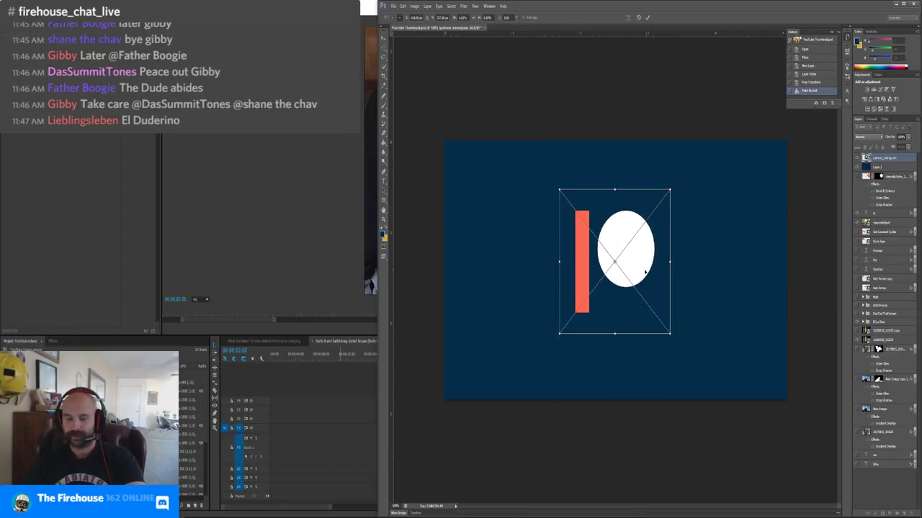
pyautogui.press('Return')
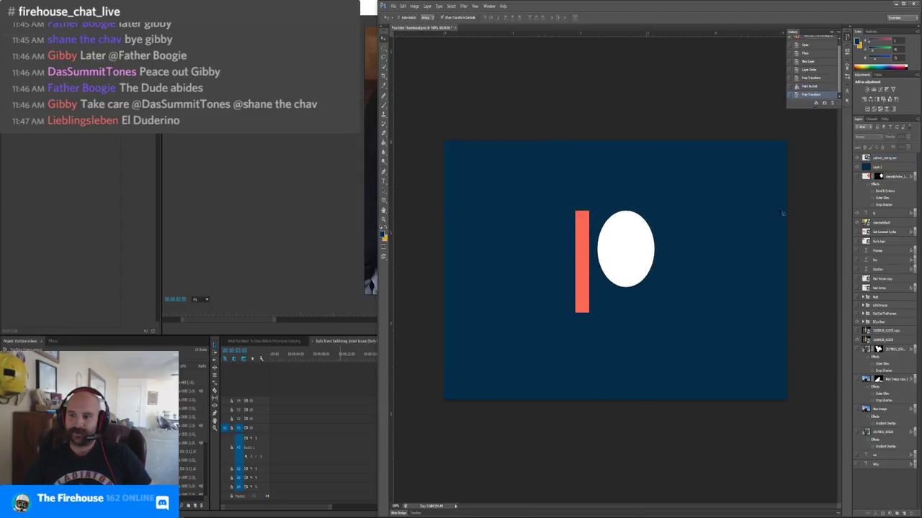
pyautogui.click(867, 167)
pyautogui.hotkey('ctrl', 't')
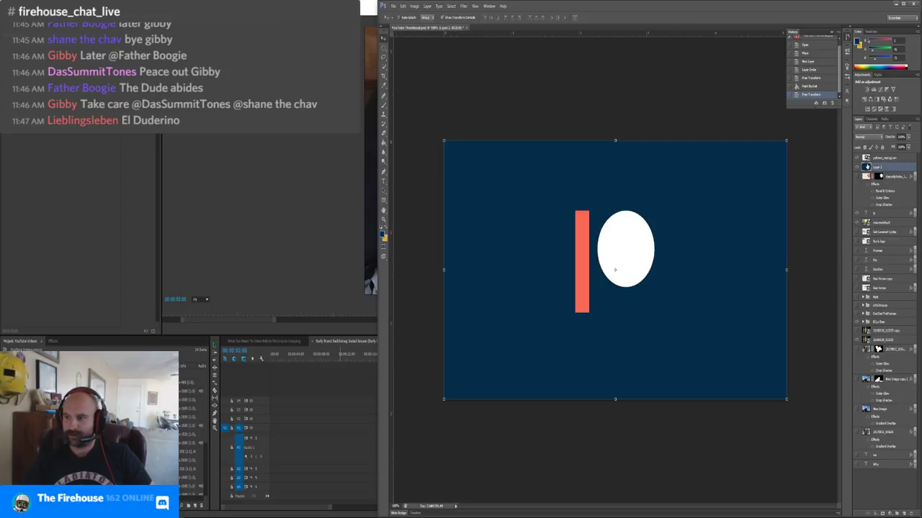
pyautogui.click(623, 278)
pyautogui.moveTo(623, 277); pyautogui.dragTo(511, 208)
pyautogui.click(890, 489)
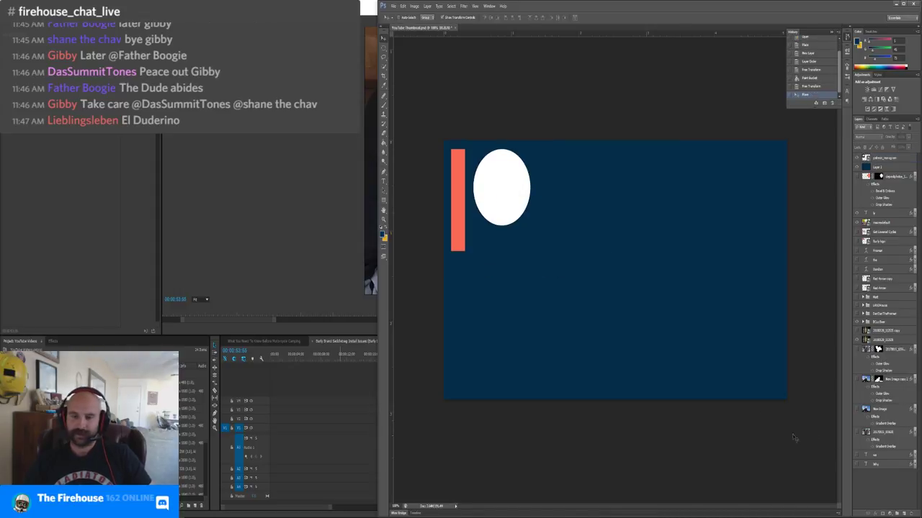
pyautogui.click(393, 6)
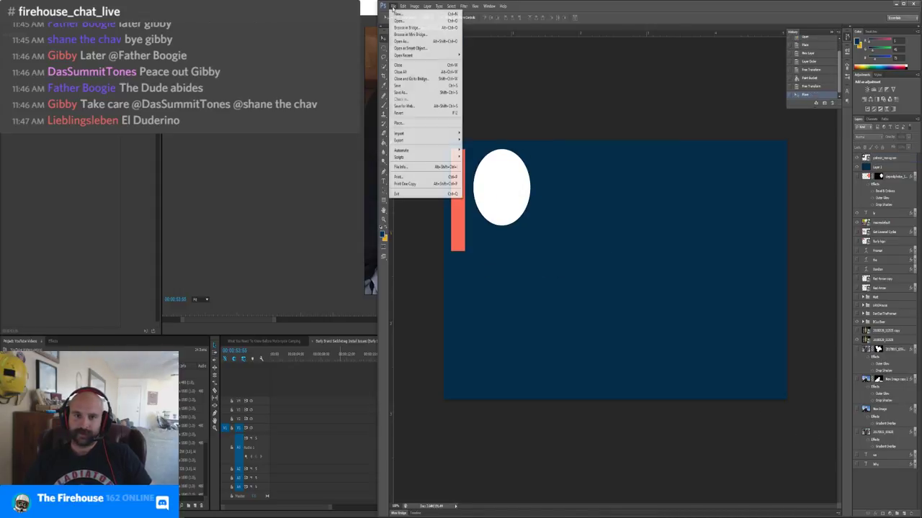
# Step: Export the card via Save for Web as 'Patreon Premiere ff' JPEG and return to Premiere
pyautogui.click(408, 107)
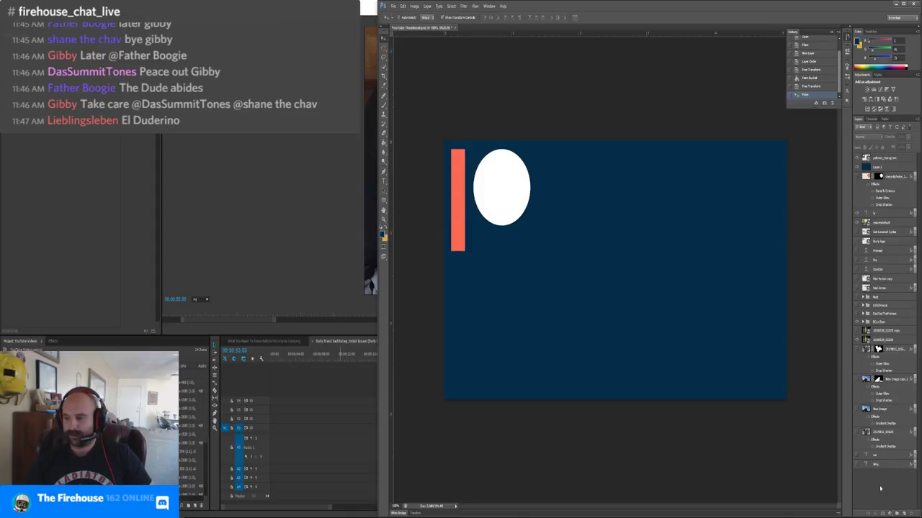
pyautogui.click(393, 6)
pyautogui.click(408, 100)
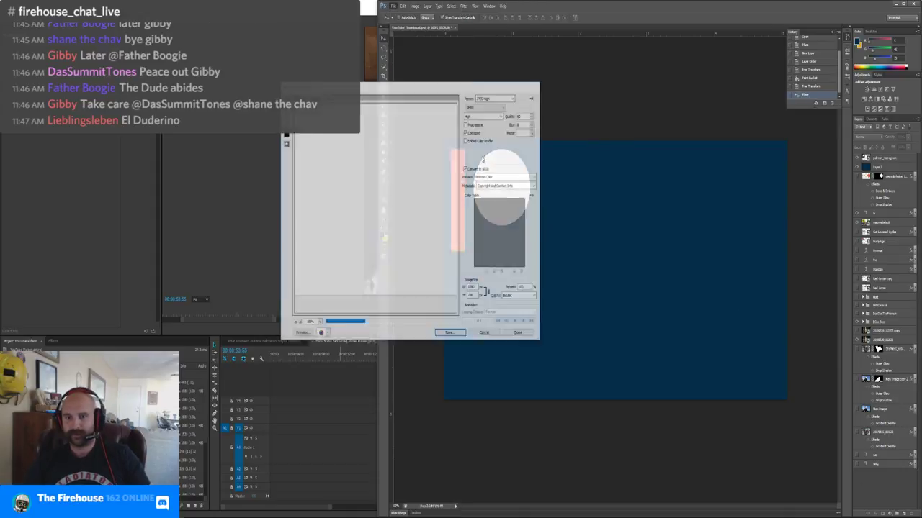
pyautogui.click(449, 334)
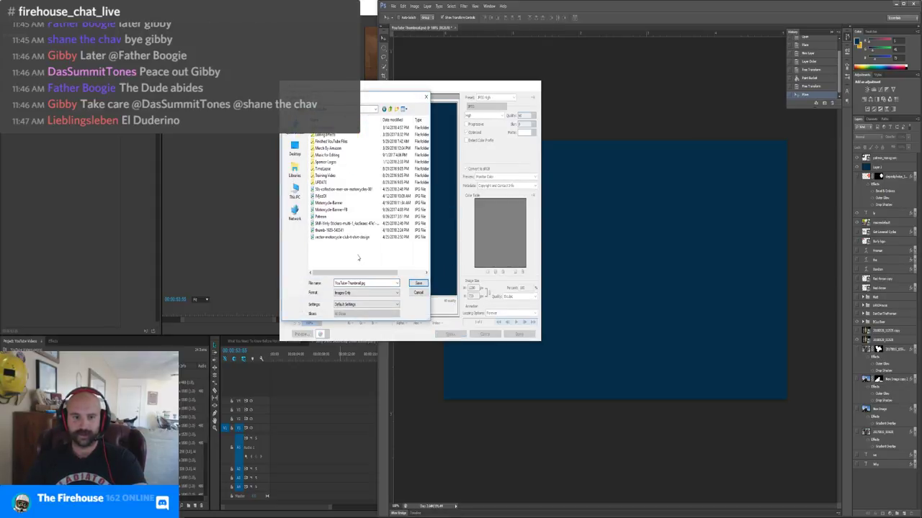
pyautogui.doubleClick(369, 284)
pyautogui.hotkey('ctrl', 'a')
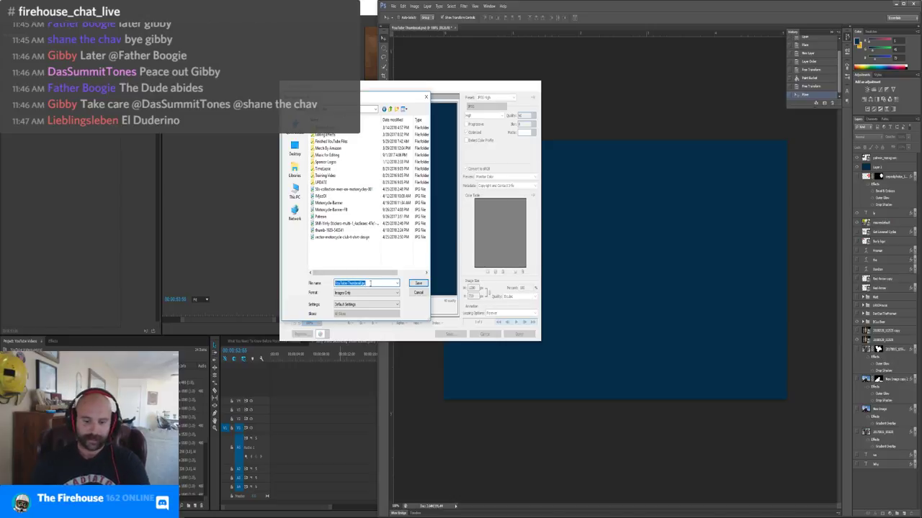
pyautogui.write('Patreon Prem')
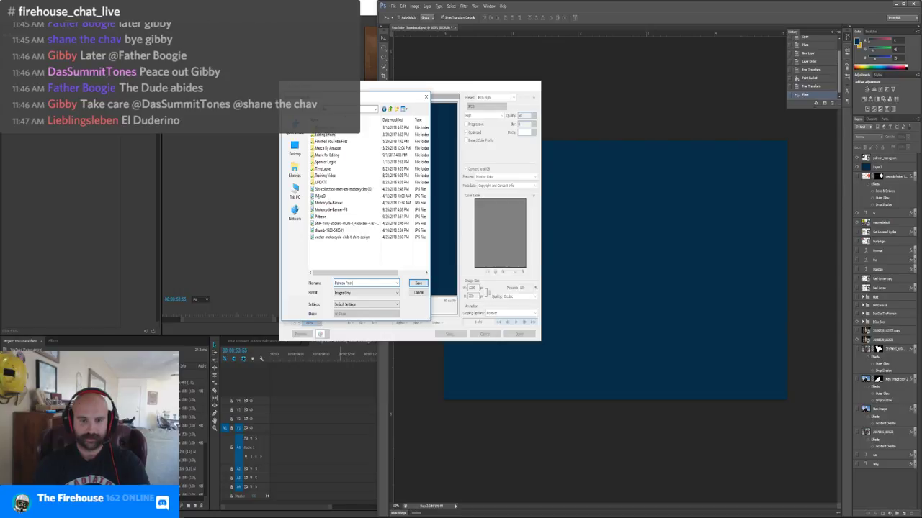
pyautogui.write('iere ff')
pyautogui.press('Return')
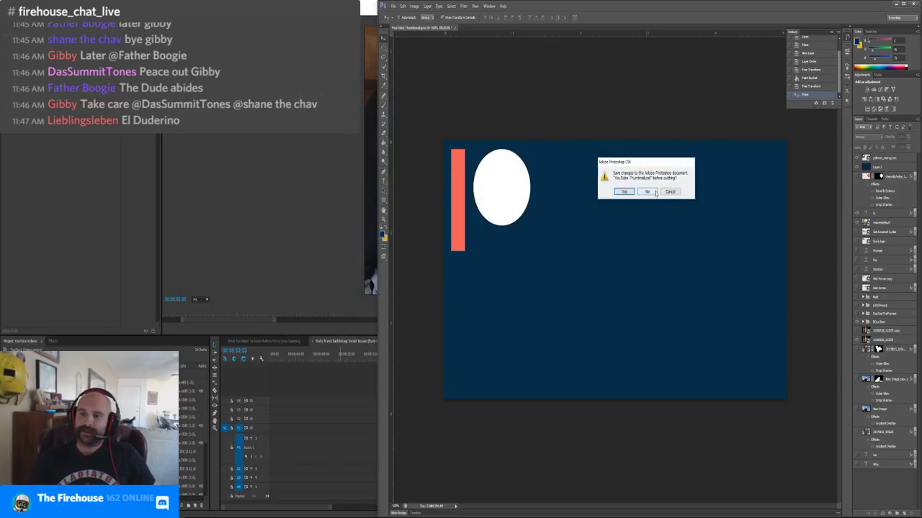
pyautogui.hotkey('alt', 'Tab')
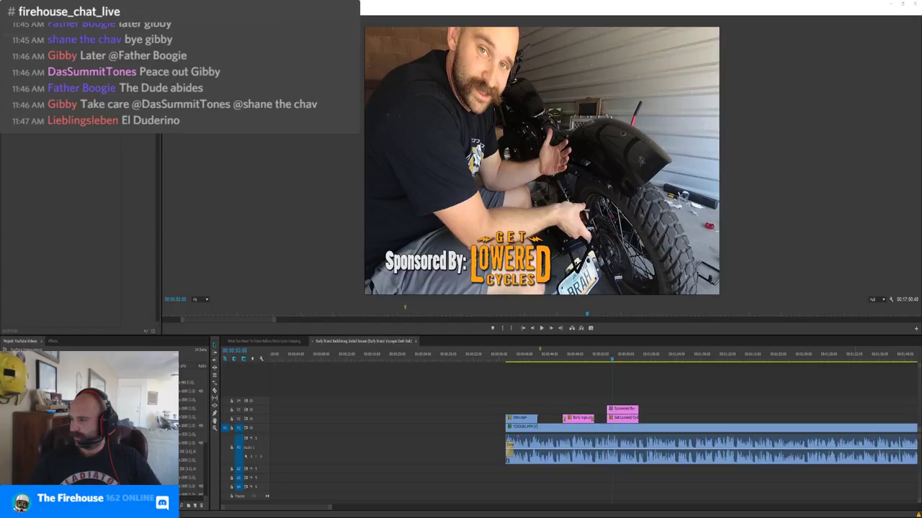
# Step: Place a copy of the logo clip at the sequence start and zoom into the start
pyautogui.moveTo(578, 418); pyautogui.dragTo(271, 429)
pyautogui.moveTo(281, 362); pyautogui.dragTo(270, 363)
pyautogui.press('=')
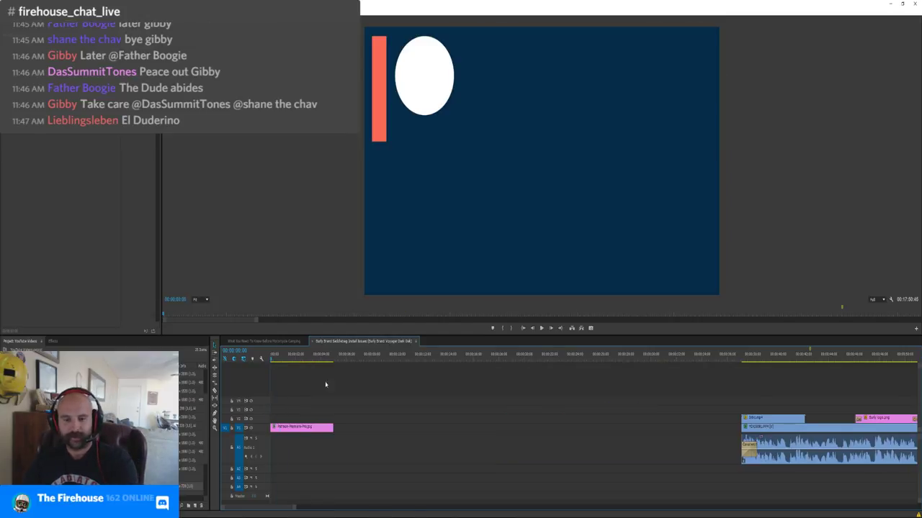
pyautogui.scroll(5, 191, 432)
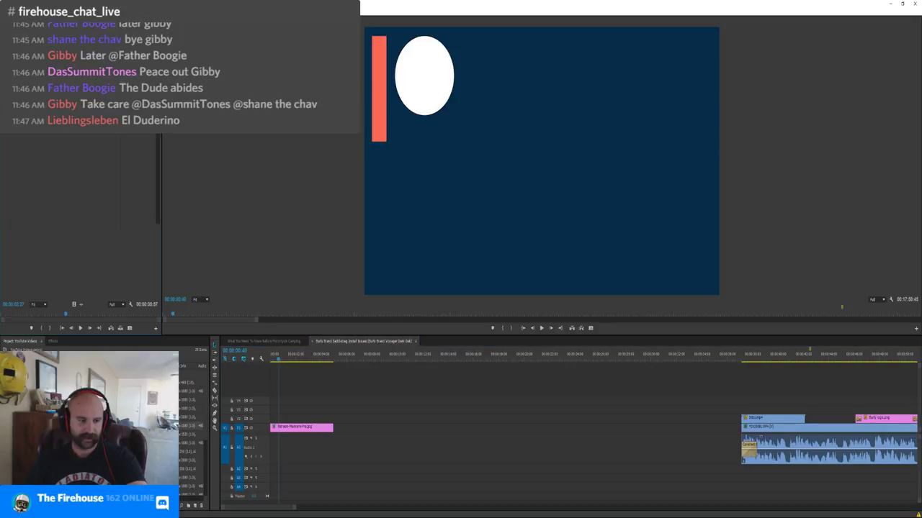
# Step: Add an audio clip under the Patreon card, extend the card to match, and review the audio
pyautogui.doubleClick(191, 432)
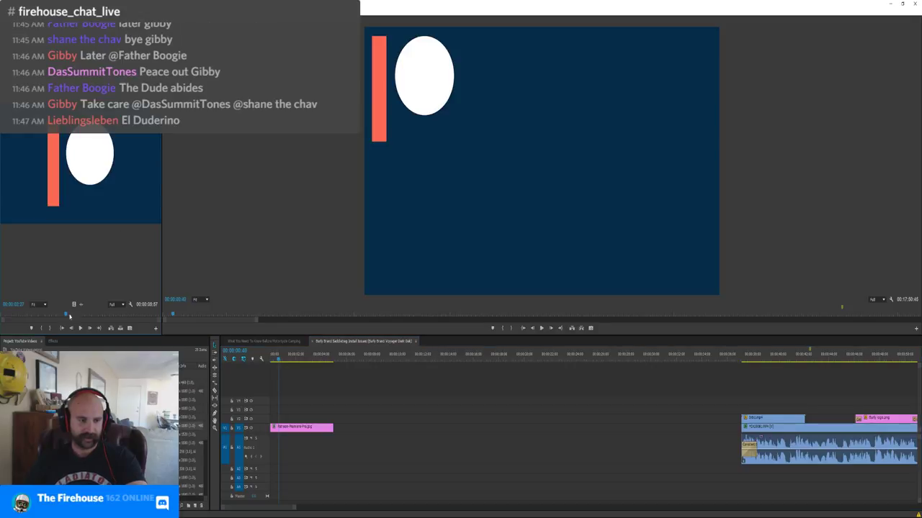
pyautogui.moveTo(184, 356); pyautogui.dragTo(344, 427)
pyautogui.click(272, 358)
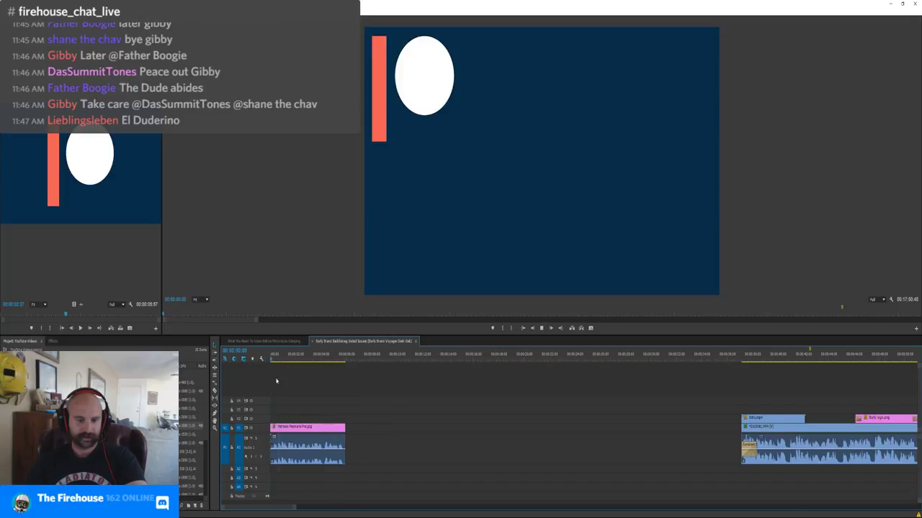
pyautogui.press('space')
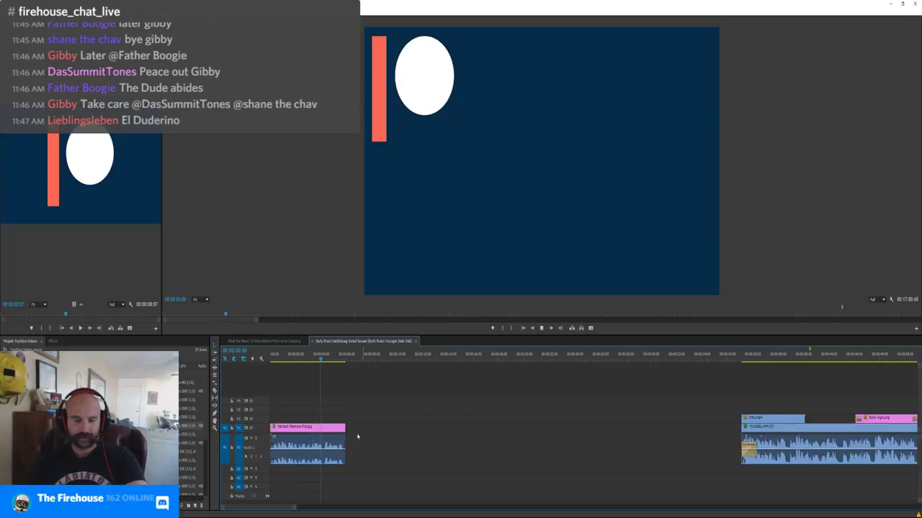
pyautogui.click(338, 447)
pyautogui.hotkey('shift', '7')
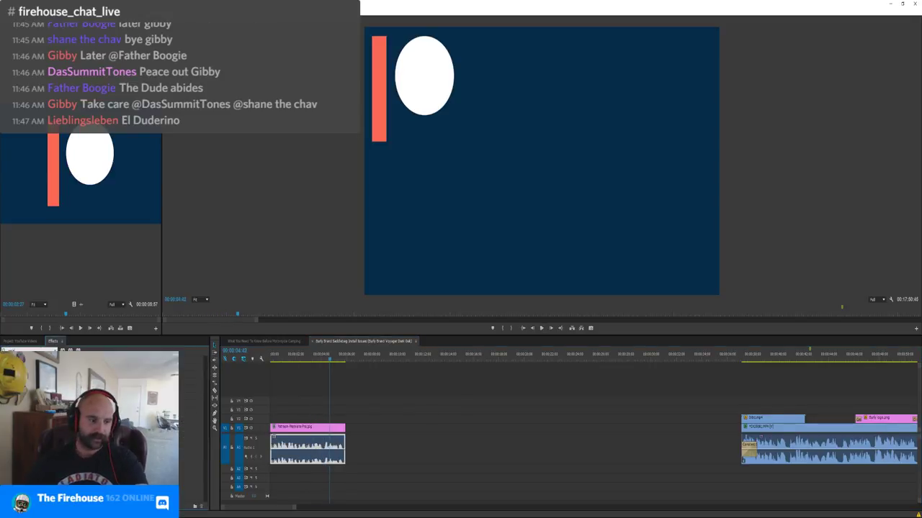
pyautogui.doubleClick(331, 452)
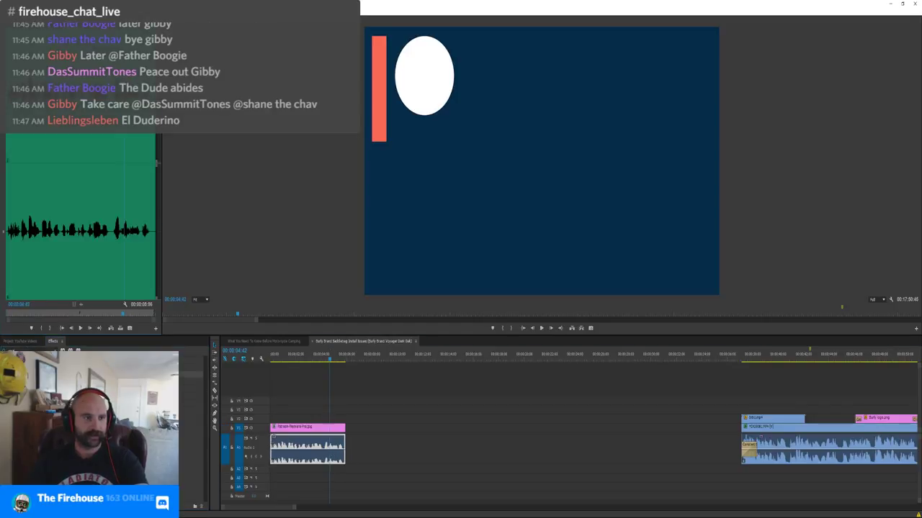
pyautogui.hotkey('shift', '5')
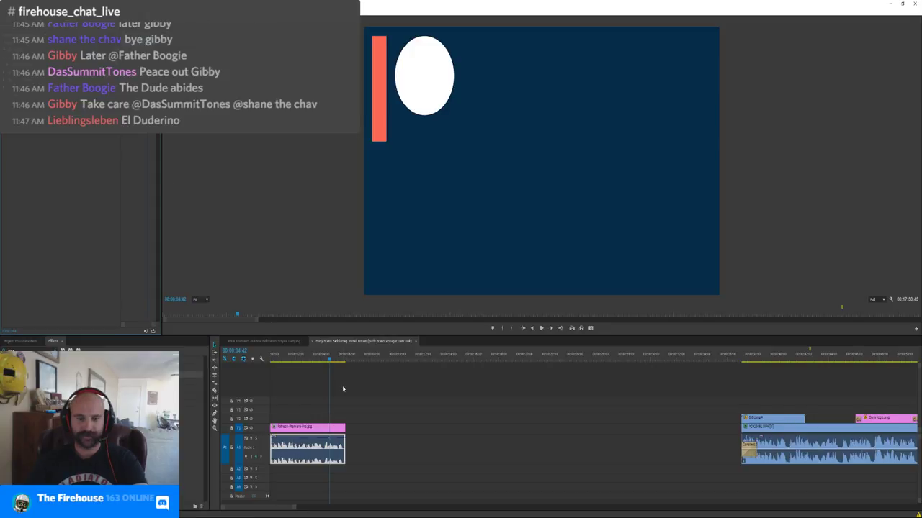
pyautogui.press('space')
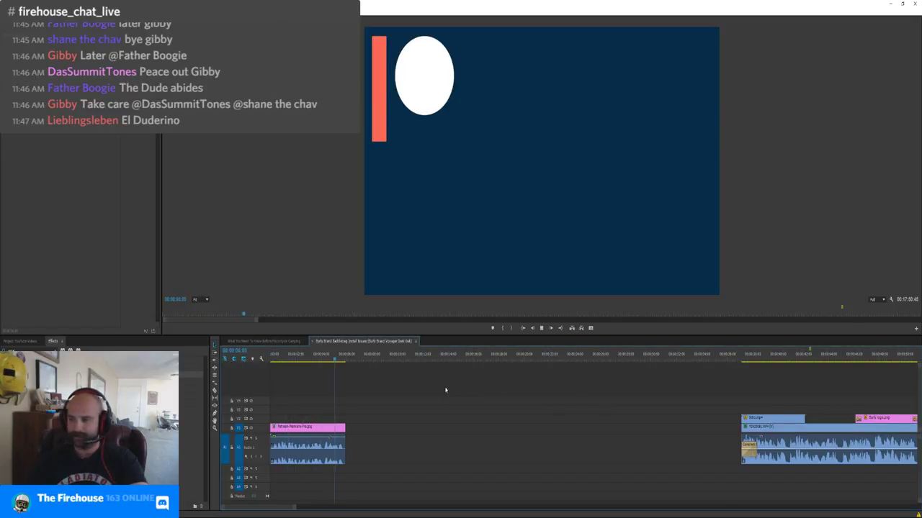
# Step: Ripple Delete the empty gap before the main footage and replay from the intro
pyautogui.rightClick(389, 436)
pyautogui.click(407, 443)
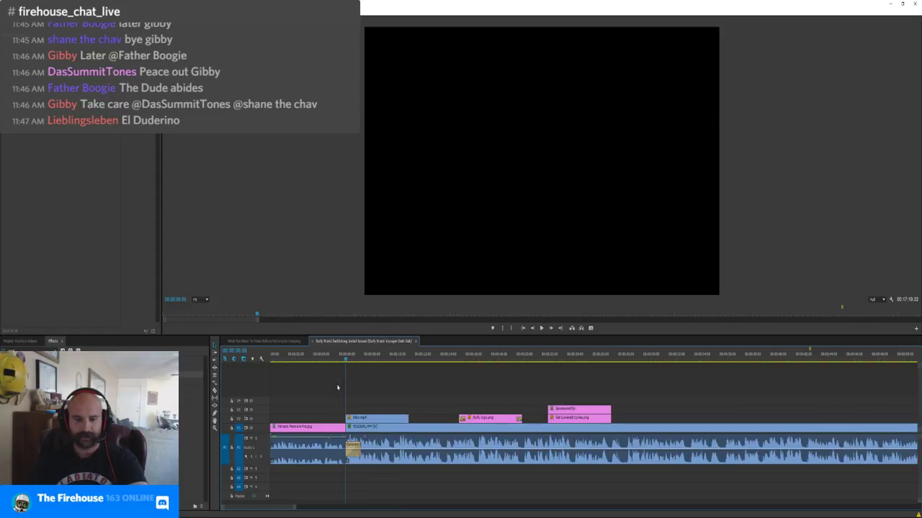
pyautogui.click(332, 359)
pyautogui.press('space')
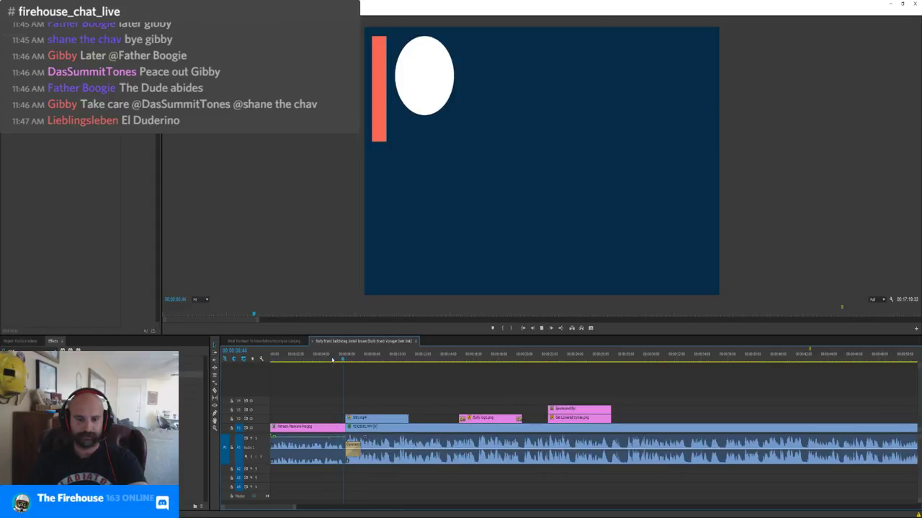
# Step: Place the Patreon clip from the Project panel on V2 at the timeline start
pyautogui.hotkey('shift', '1')
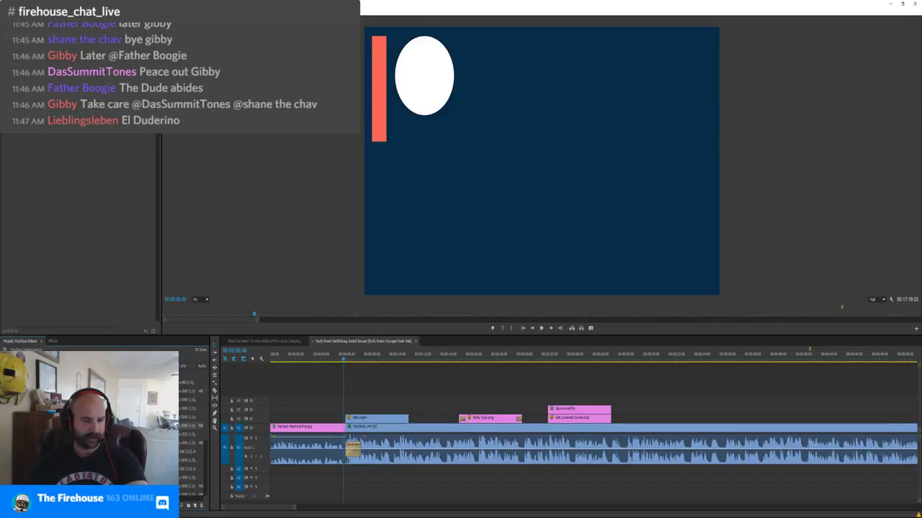
pyautogui.click(191, 408)
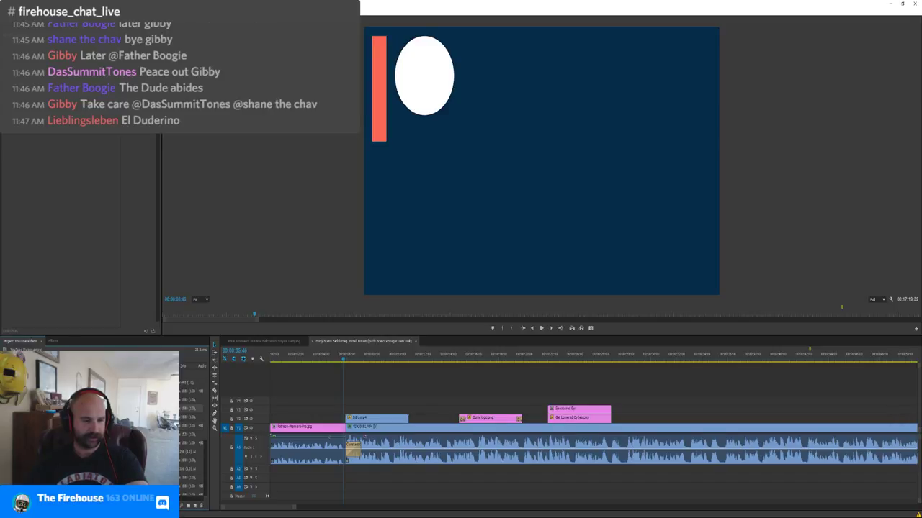
pyautogui.moveTo(188, 409); pyautogui.dragTo(322, 420)
# Step: Open the crew-credits title, then move the Senior Crew list right and shrink it
pyautogui.doubleClick(321, 419)
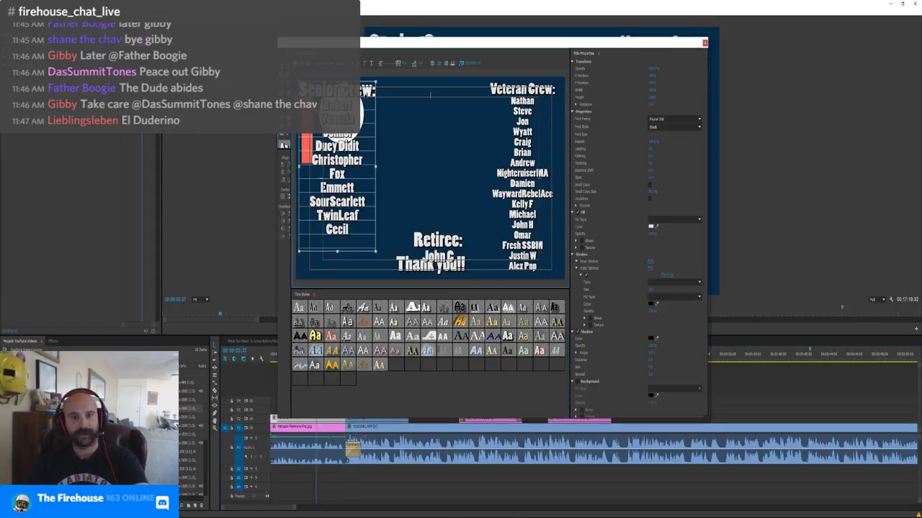
pyautogui.moveTo(357, 102); pyautogui.dragTo(427, 103)
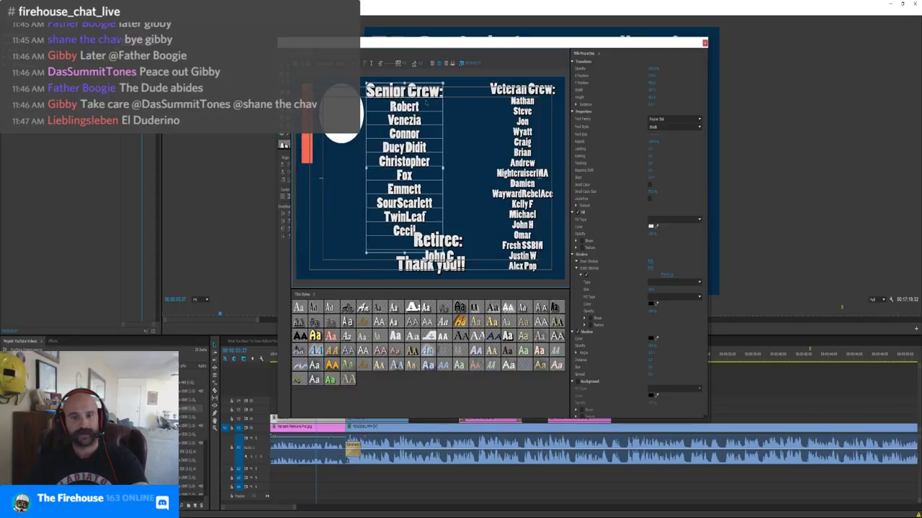
pyautogui.moveTo(443, 254); pyautogui.dragTo(424, 208)
pyautogui.click(533, 237)
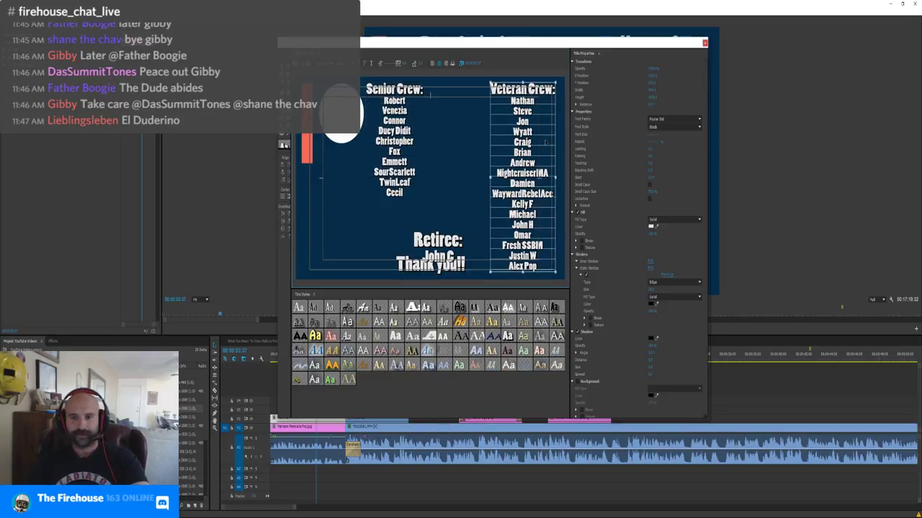
pyautogui.moveTo(556, 272)
pyautogui.mouseDown()
pyautogui.moveTo(547, 247)
pyautogui.moveTo(557, 272)
pyautogui.mouseUp()
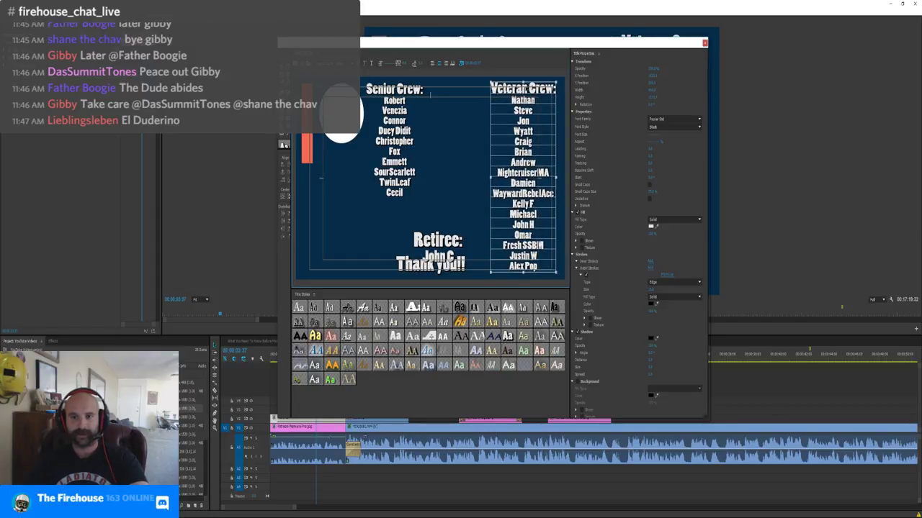
pyautogui.moveTo(524, 216); pyautogui.dragTo(466, 217)
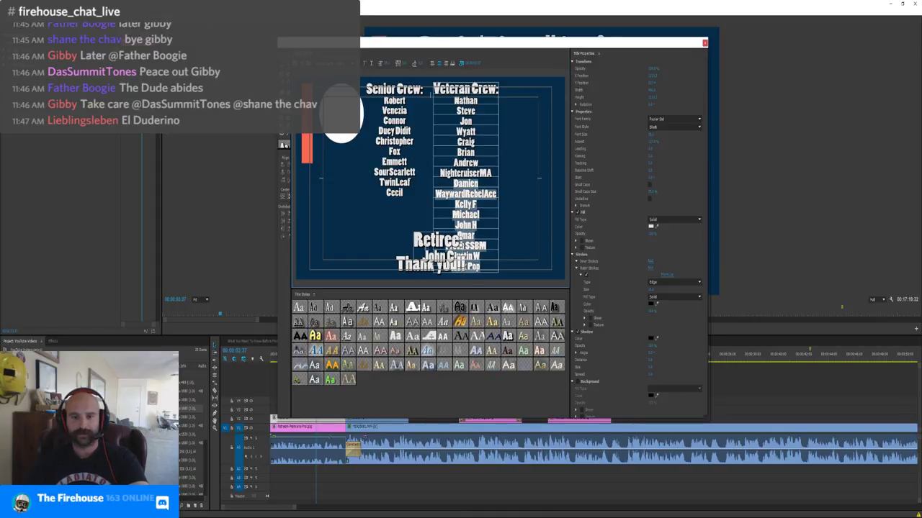
pyautogui.click(440, 246)
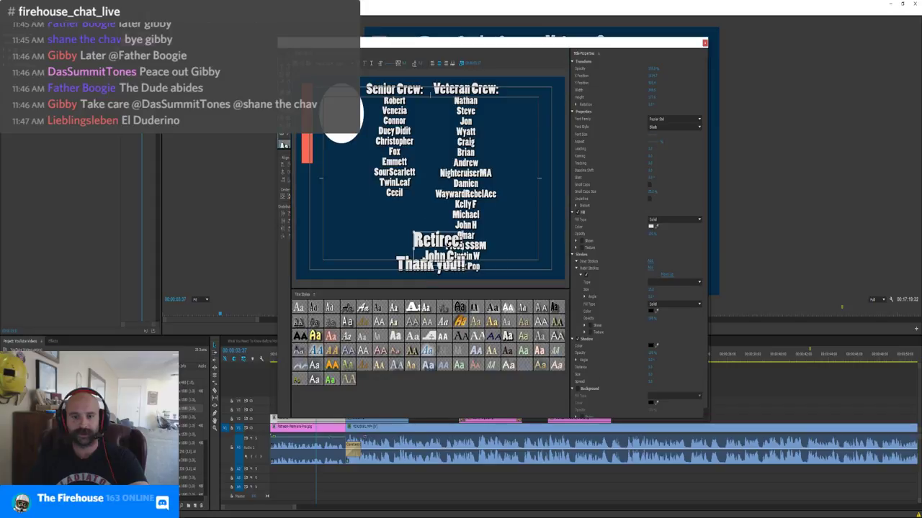
pyautogui.moveTo(440, 246); pyautogui.dragTo(350, 227)
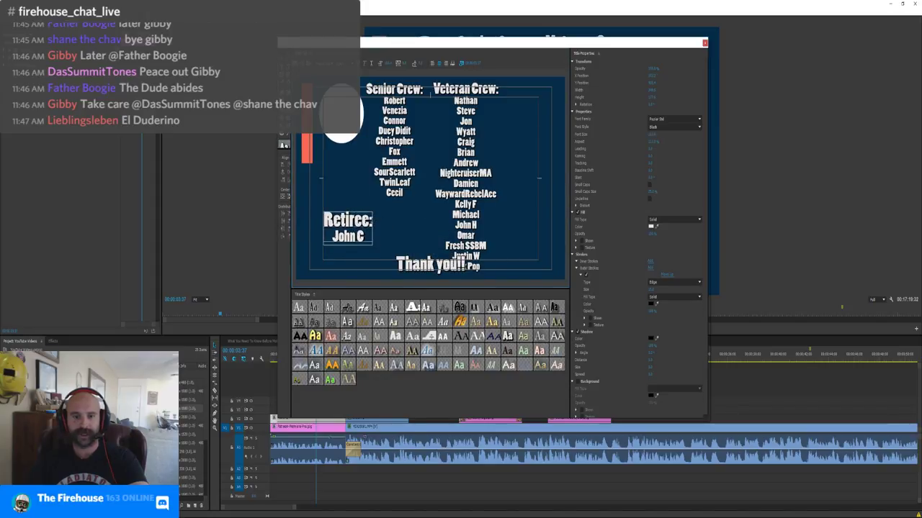
# Step: Retype Retiree: as Captain:, nudge both crew columns right, and raise the Captain: John C text
pyautogui.doubleClick(348, 220)
pyautogui.write('Capta')
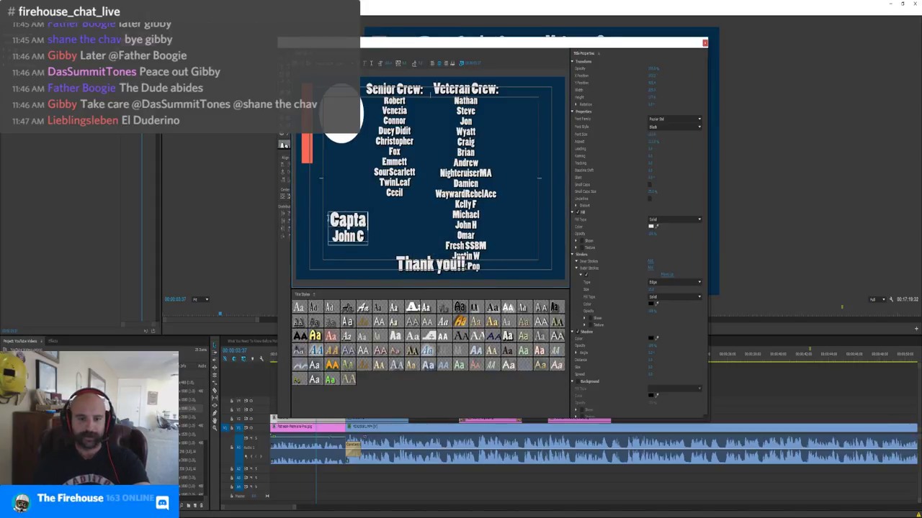
pyautogui.write('in')
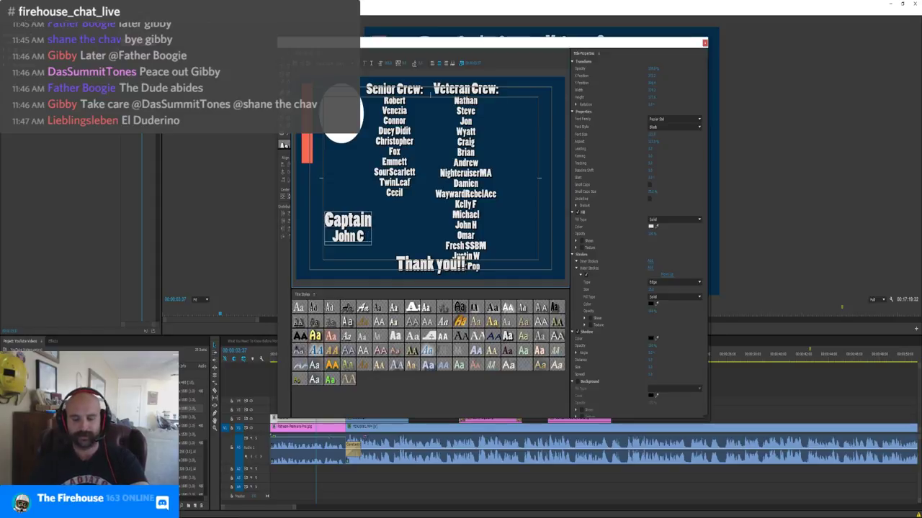
pyautogui.write(':')
pyautogui.click(464, 126)
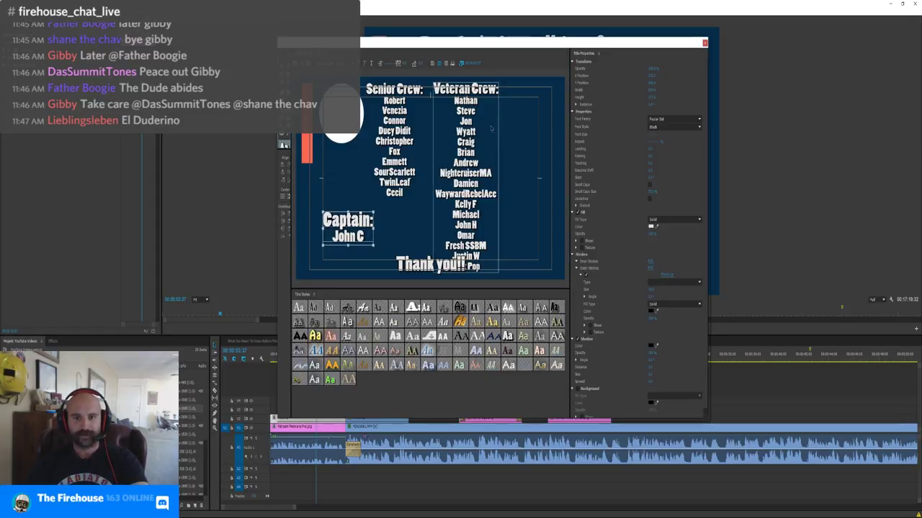
pyautogui.keyDown('shift'); pyautogui.click(422, 122); pyautogui.keyUp('shift')
pyautogui.moveTo(425, 122)
pyautogui.mouseDown()
pyautogui.moveTo(484, 120)
pyautogui.moveTo(416, 117)
pyautogui.moveTo(437, 117)
pyautogui.mouseUp()
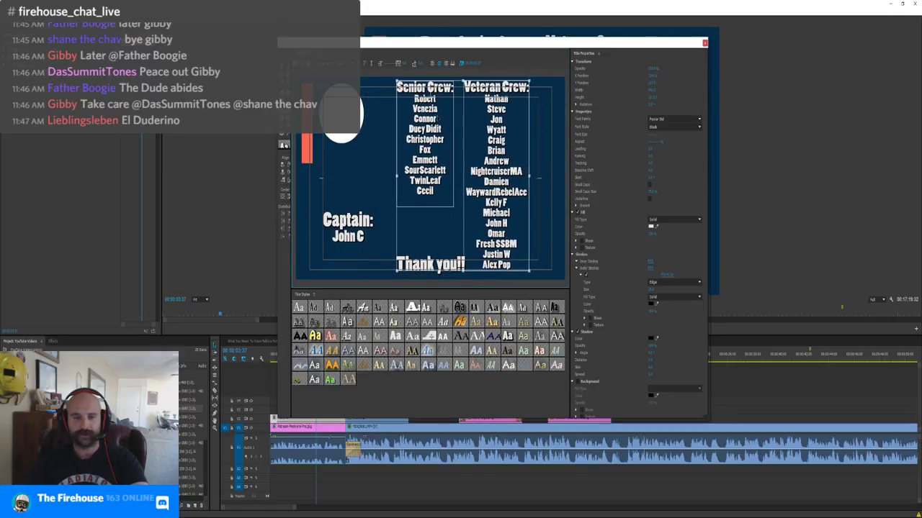
pyautogui.moveTo(370, 248); pyautogui.dragTo(357, 217)
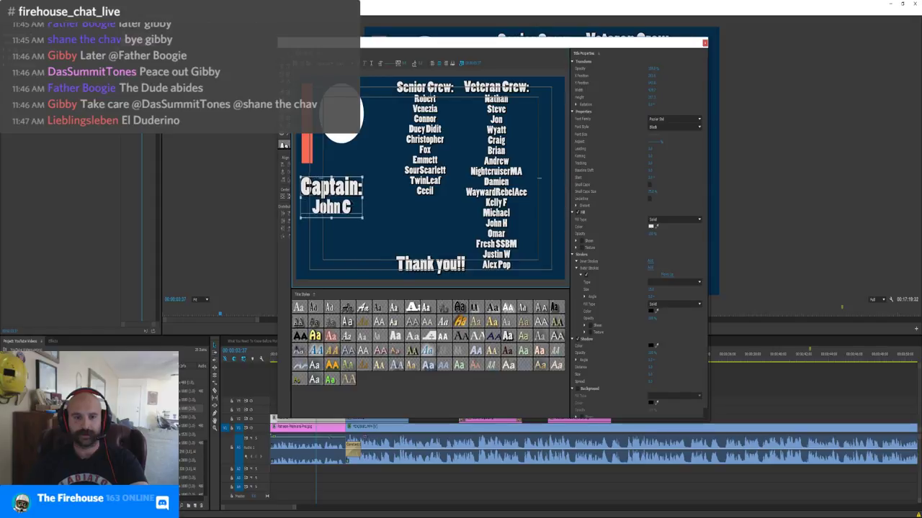
# Step: Delete the Thank you!! text and shift the Senior Crew and Veteran Crew columns left
pyautogui.click(431, 264)
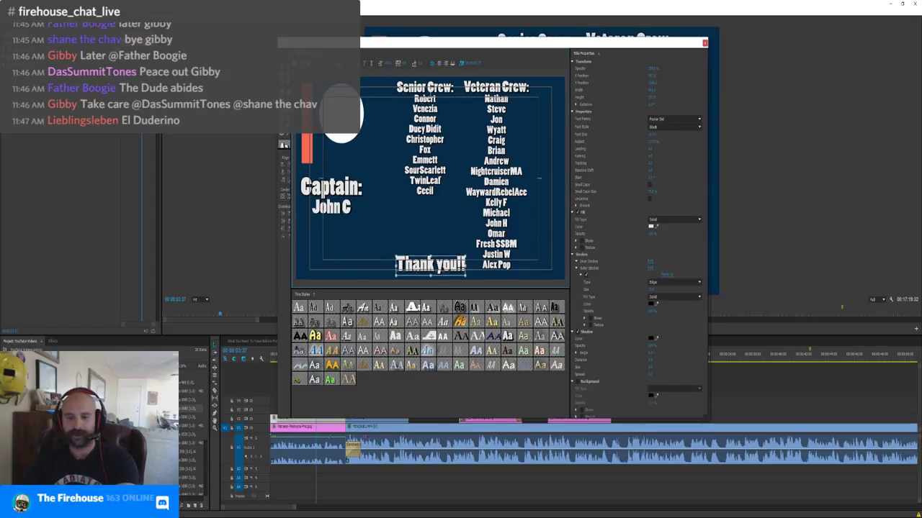
pyautogui.press('Delete')
pyautogui.click(454, 198)
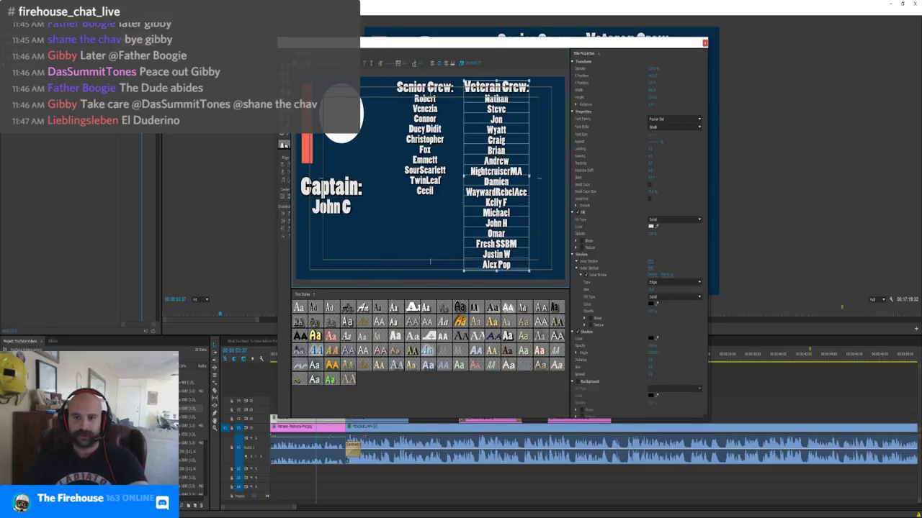
pyautogui.click(433, 118)
pyautogui.moveTo(434, 119); pyautogui.dragTo(411, 119)
pyautogui.click(496, 140)
pyautogui.moveTo(496, 140); pyautogui.dragTo(473, 139)
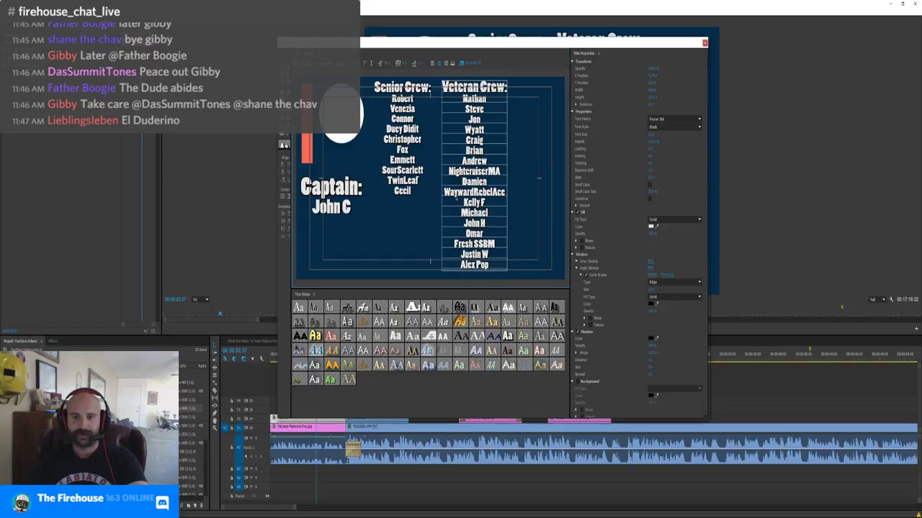
pyautogui.click(495, 257)
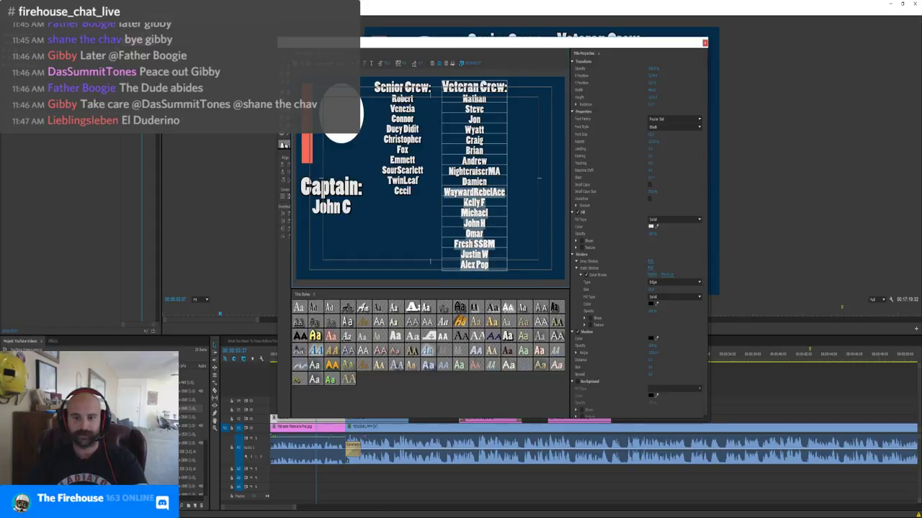
pyautogui.hotkey('ctrl', 'shift', 'End')
pyautogui.press('Delete')
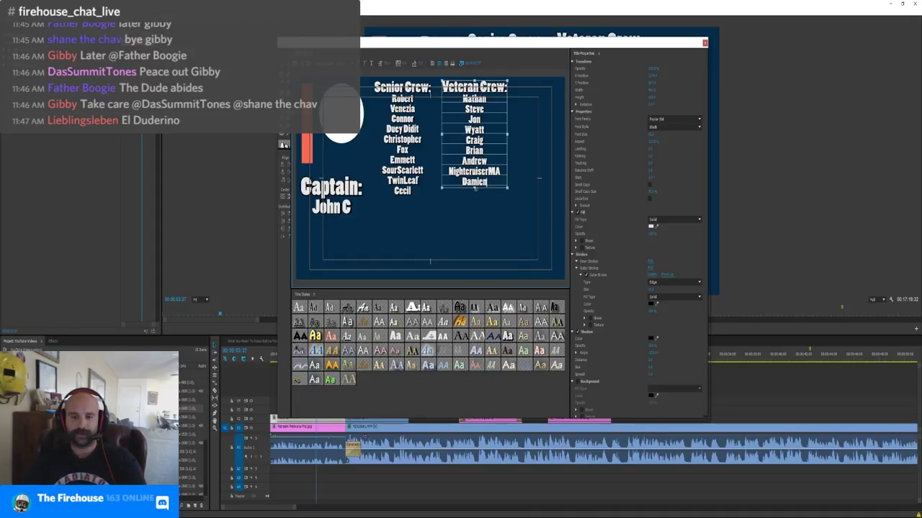
pyautogui.hotkey('ctrl', 'z')
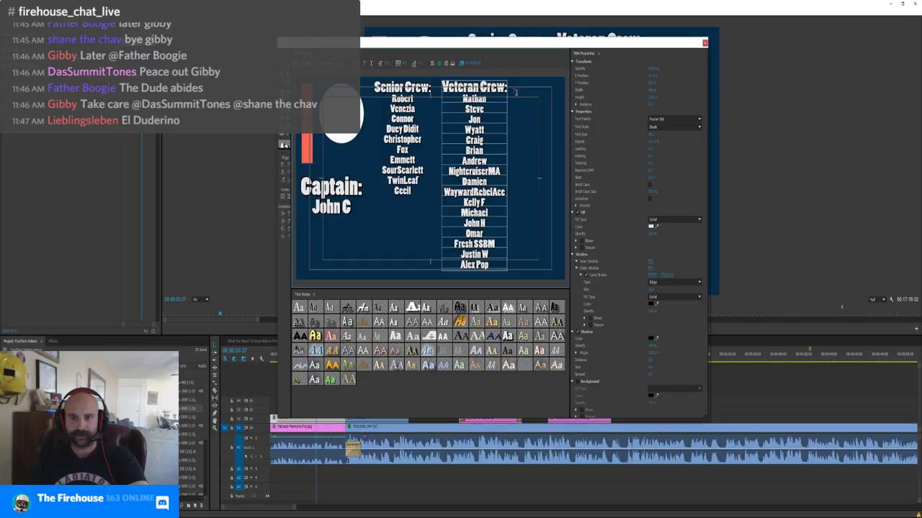
pyautogui.click(516, 93)
pyautogui.write('WaywardRebelAce Kelly F Michael John H Omar Fresh SSBM Justin W Alex Pop')
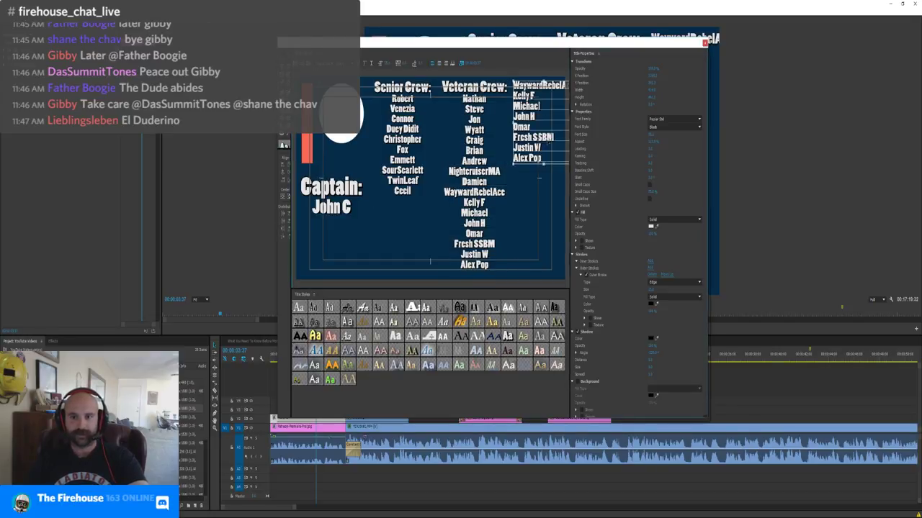
# Step: Centre-align the new names column, place it beside Veteran Crew, and save the project
pyautogui.hotkey('ctrl', 'a')
pyautogui.click(437, 63)
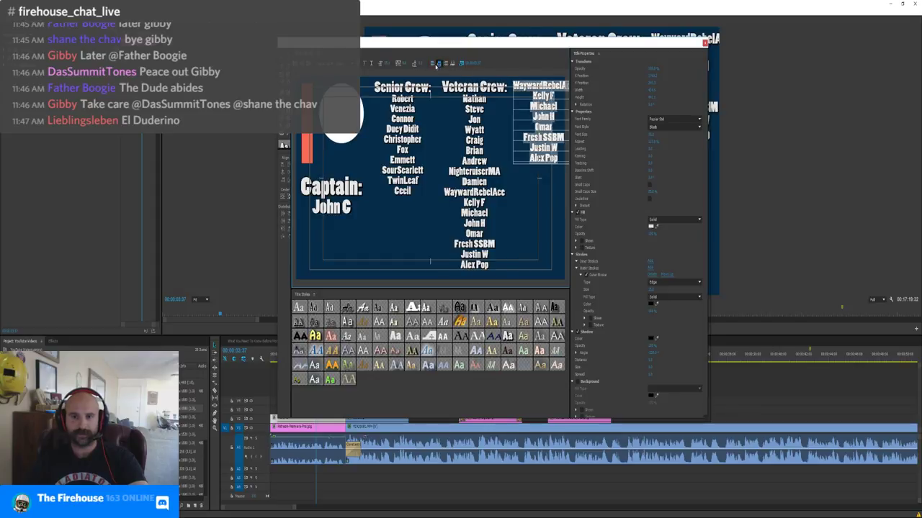
pyautogui.moveTo(553, 138); pyautogui.dragTo(542, 152)
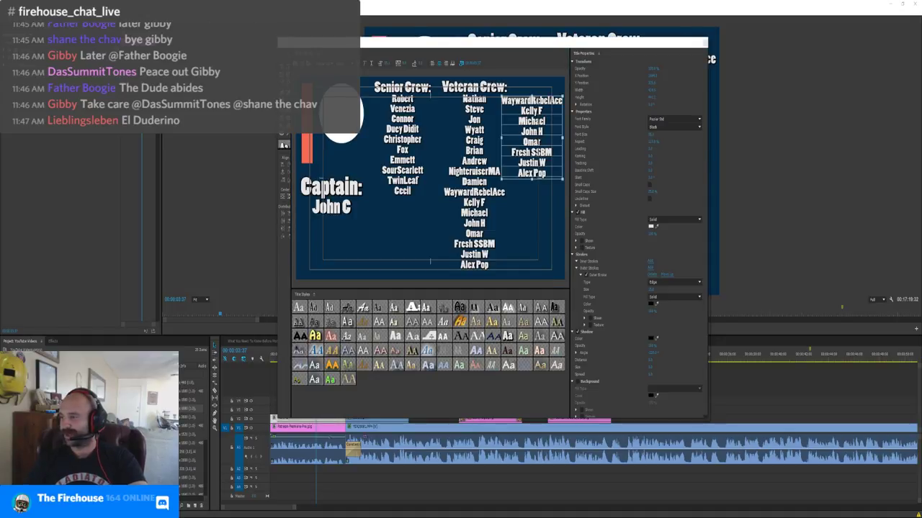
pyautogui.hotkey('ctrl', 's')
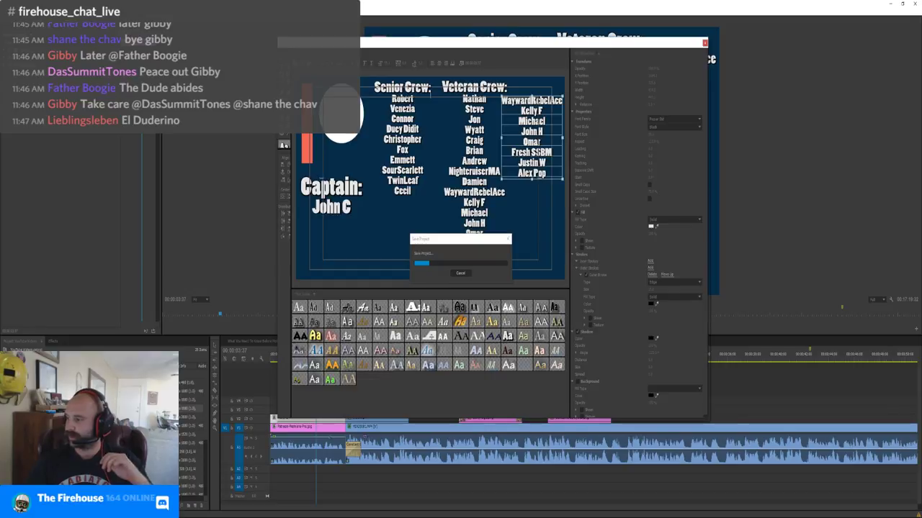
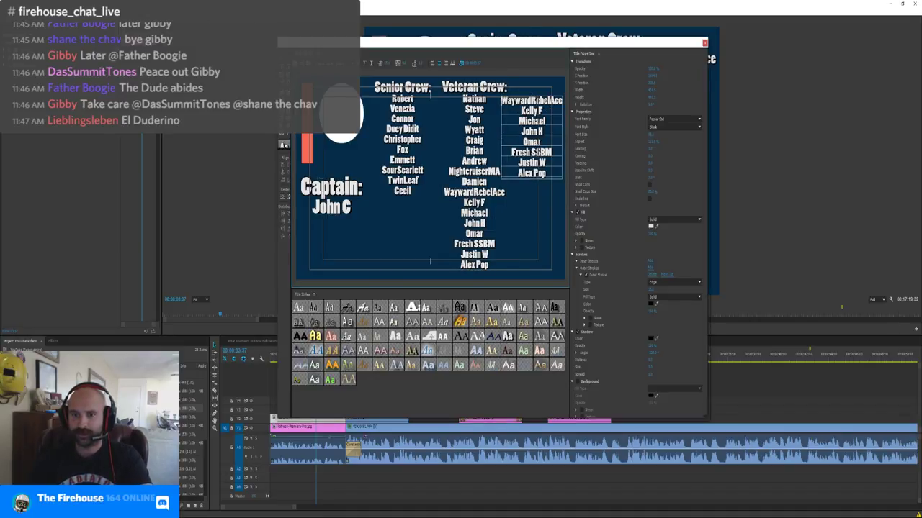
pyautogui.write('Lieblingsleben')
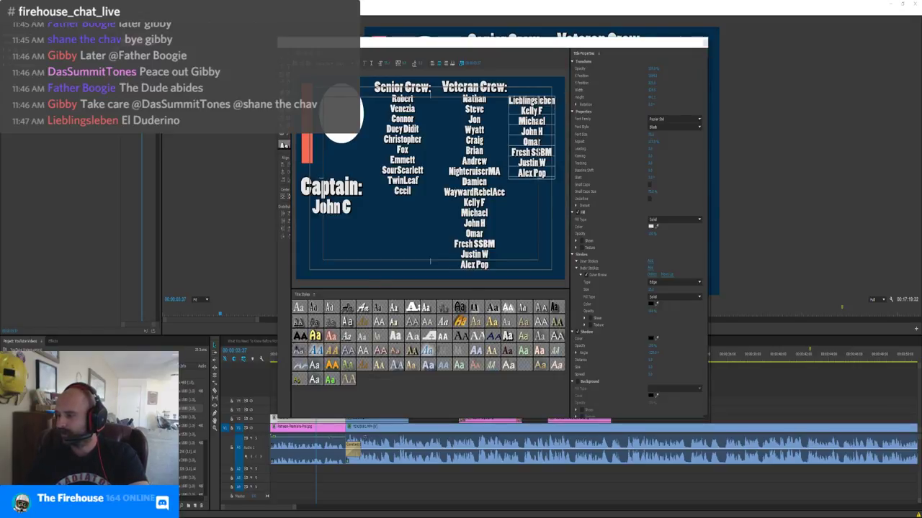
pyautogui.doubleClick(531, 110)
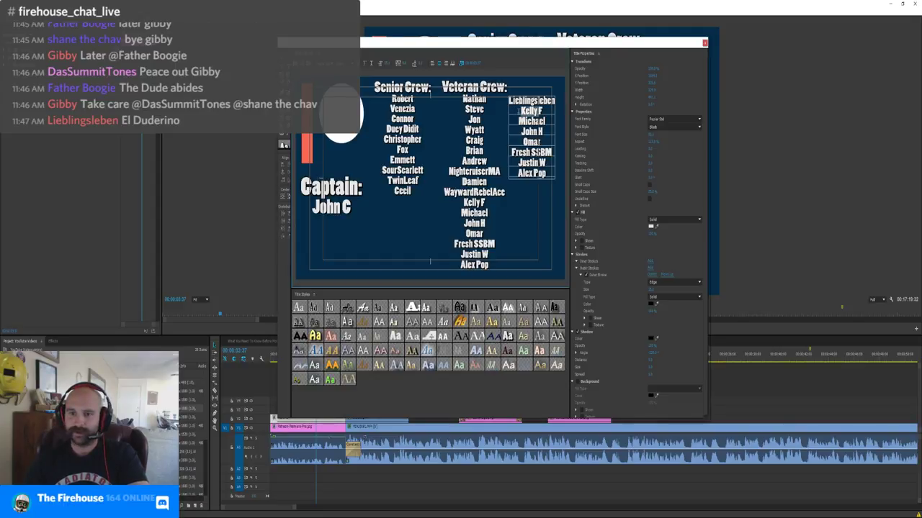
pyautogui.write('Carlos')
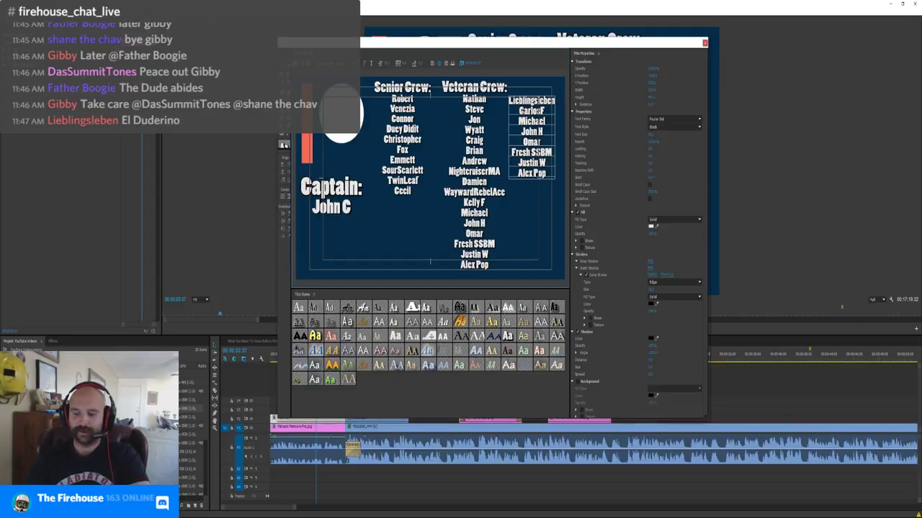
pyautogui.press('BackSpace')
pyautogui.press('BackSpace')
pyautogui.press('BackSpace')
pyautogui.press('BackSpace')
pyautogui.press('BackSpace')
pyautogui.press('BackSpace')
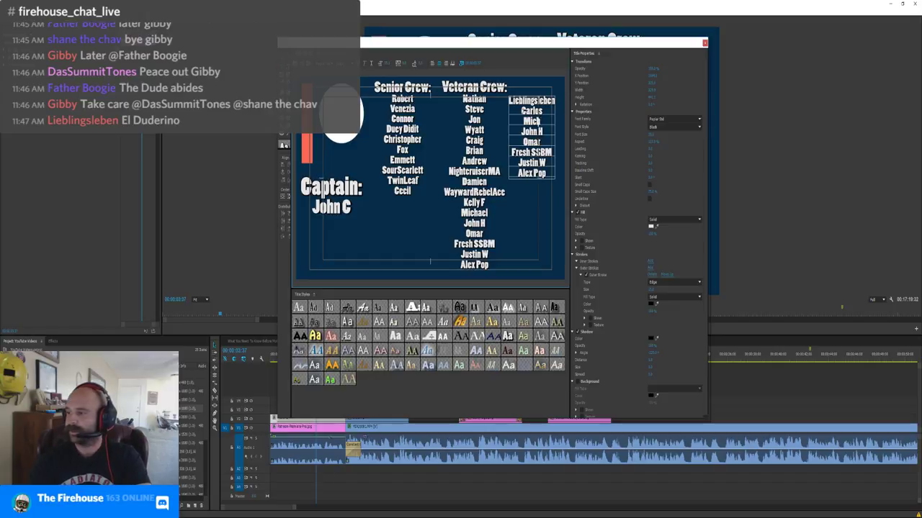
pyautogui.press('BackSpace')
pyautogui.write('Davi')
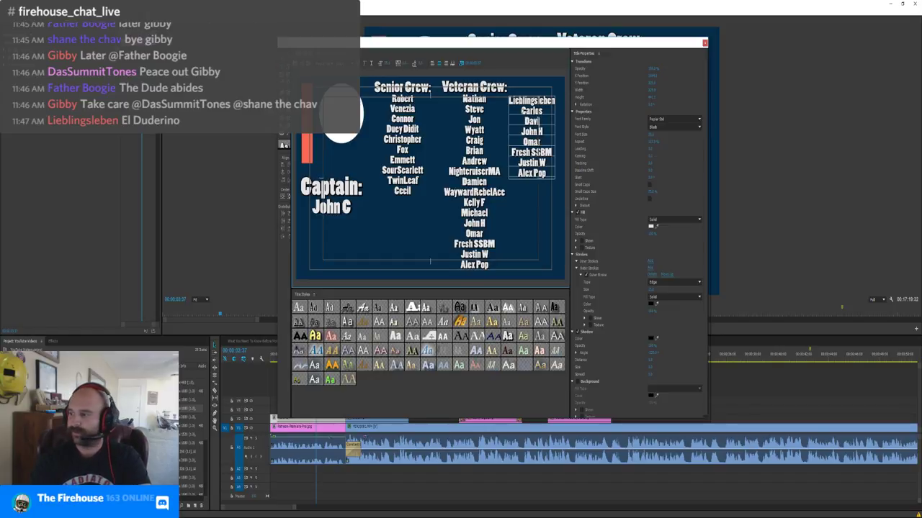
pyautogui.write('d G')
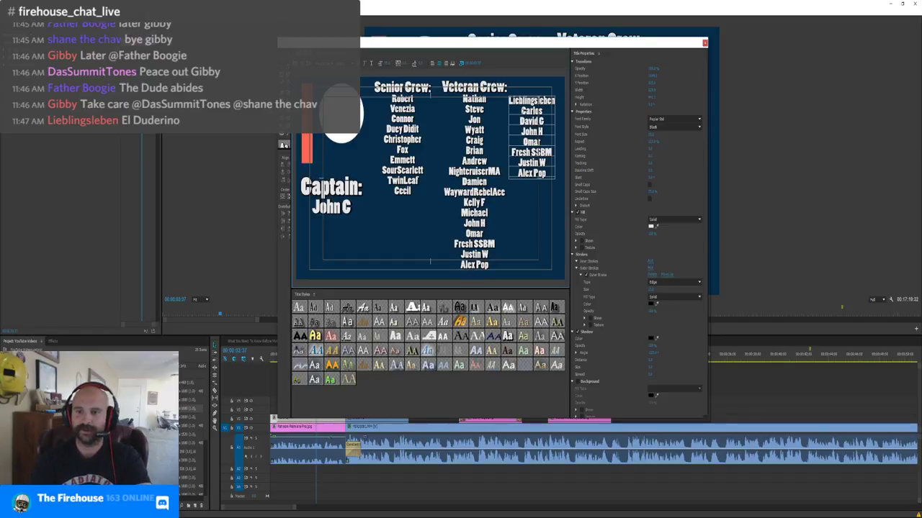
pyautogui.press('BackSpace')
pyautogui.press('BackSpace')
pyautogui.press('BackSpace')
pyautogui.press('BackSpace')
pyautogui.press('BackSpace')
pyautogui.press('BackSpace')
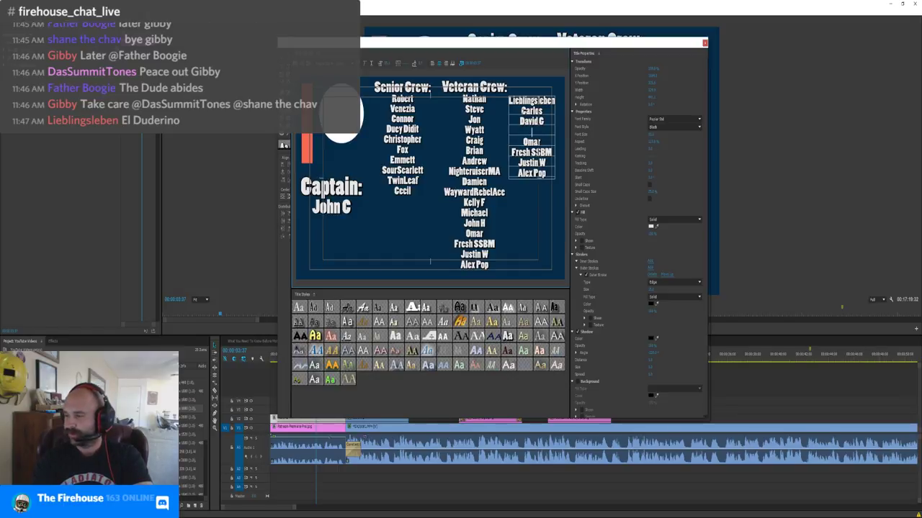
pyautogui.write('Dustin')
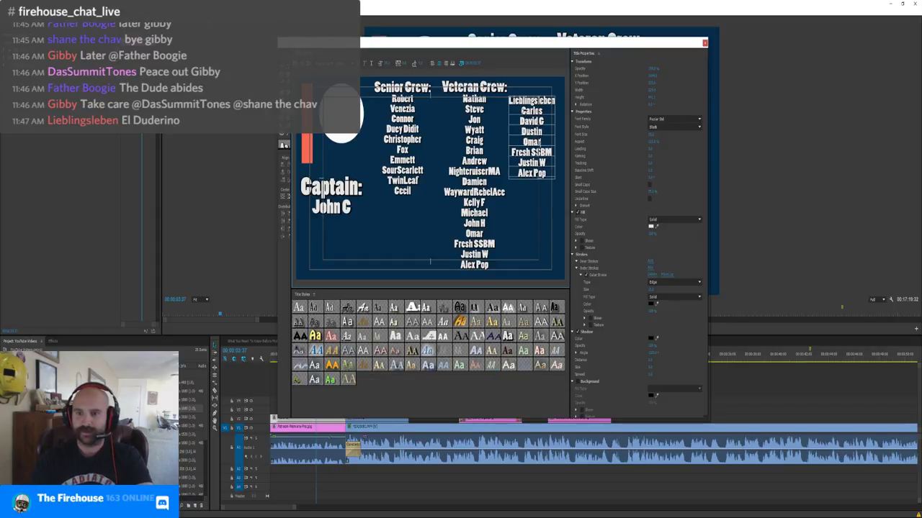
# Step: Change the next names to Brian and Sebastian, delete the last two old entries, and nudge the column left
pyautogui.press('BackSpace')
pyautogui.press('BackSpace')
pyautogui.press('BackSpace')
pyautogui.press('BackSpace')
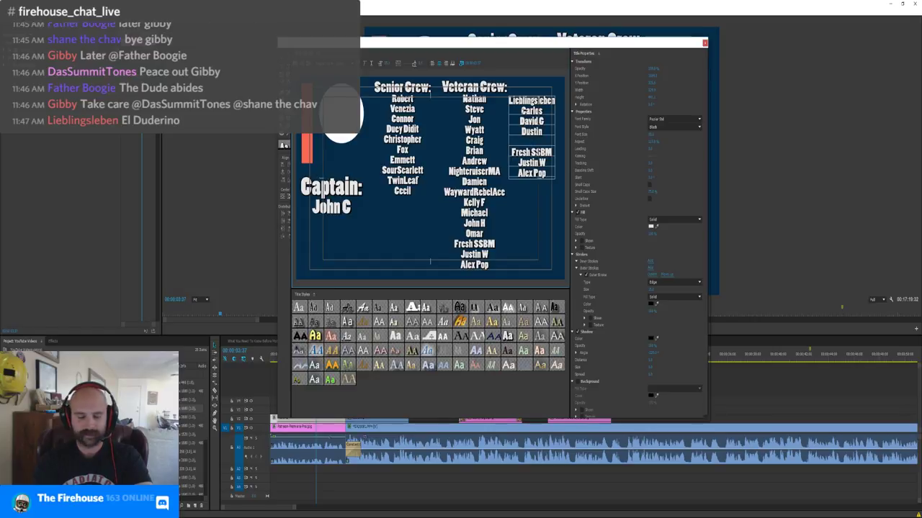
pyautogui.write('Brian')
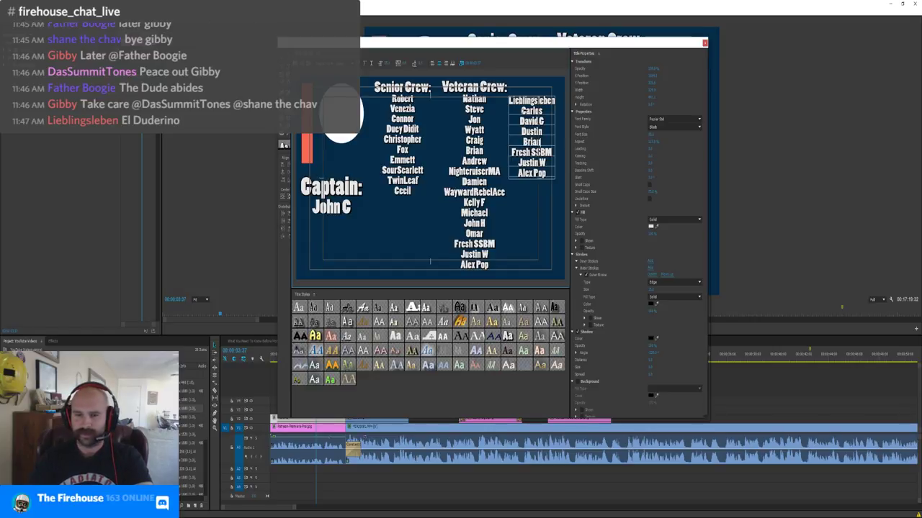
pyautogui.press('BackSpace')
pyautogui.press('BackSpace')
pyautogui.press('BackSpace')
pyautogui.press('BackSpace')
pyautogui.press('BackSpace')
pyautogui.press('BackSpace')
pyautogui.press('BackSpace')
pyautogui.press('BackSpace')
pyautogui.press('BackSpace')
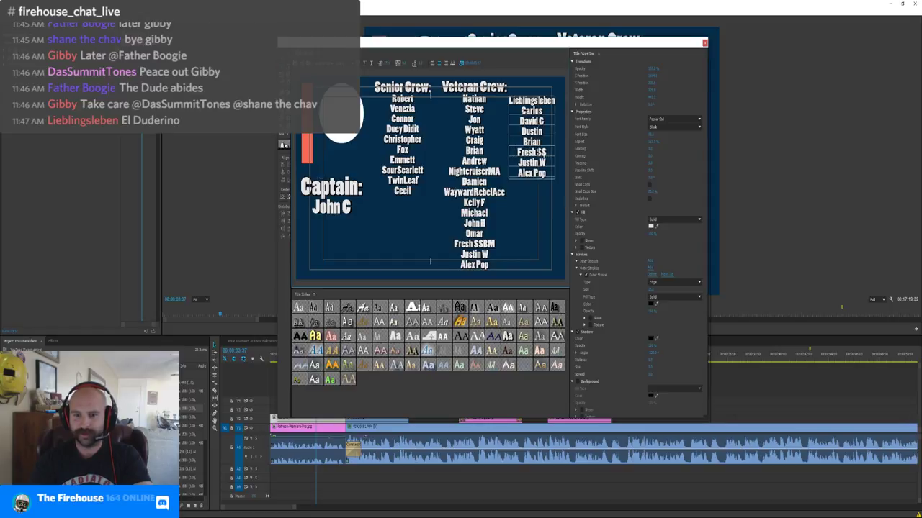
pyautogui.press('BackSpace')
pyautogui.write('Seb')
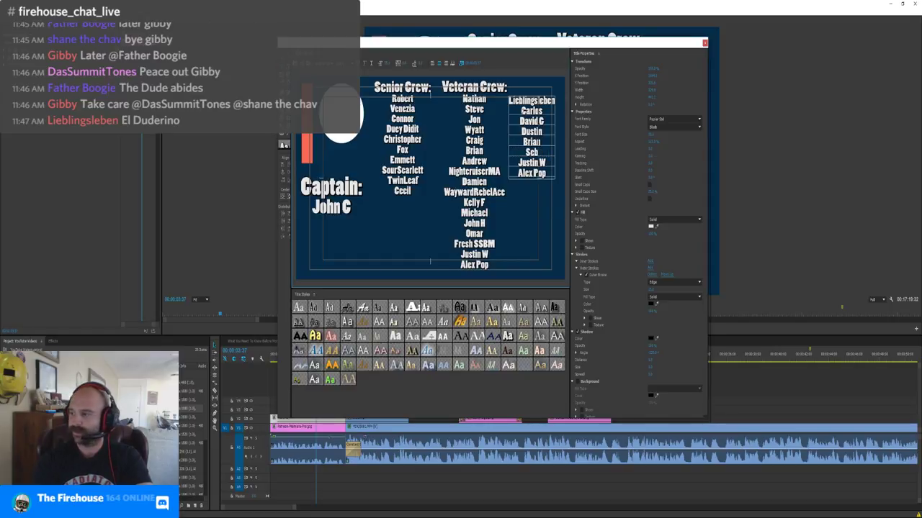
pyautogui.write('astian')
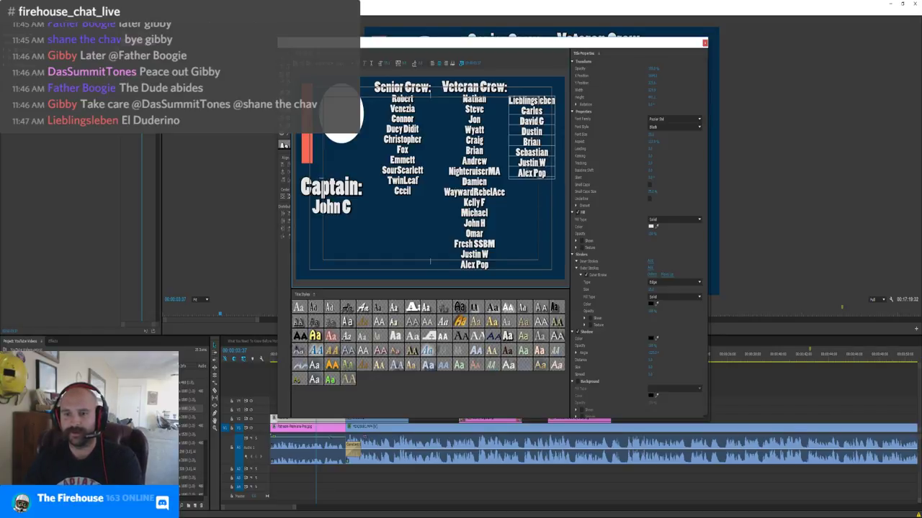
pyautogui.press('BackSpace')
pyautogui.press('BackSpace')
pyautogui.press('BackSpace')
pyautogui.press('BackSpace')
pyautogui.press('BackSpace')
pyautogui.press('BackSpace')
pyautogui.press('BackSpace')
pyautogui.press('BackSpace')
pyautogui.press('BackSpace')
pyautogui.press('BackSpace')
pyautogui.press('BackSpace')
pyautogui.press('BackSpace')
pyautogui.press('BackSpace')
pyautogui.press('BackSpace')
pyautogui.press('BackSpace')
pyautogui.press('BackSpace')
pyautogui.press('BackSpace')
pyautogui.press('BackSpace')
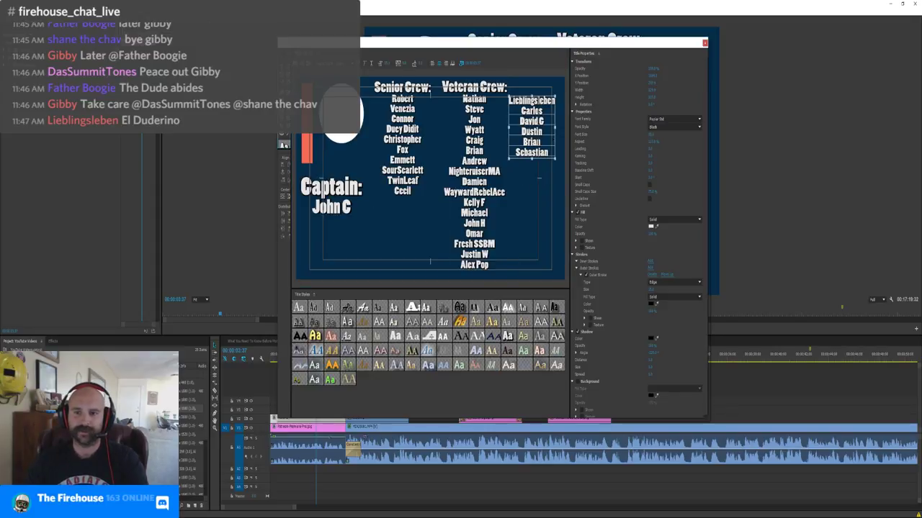
pyautogui.hotkey('shift', 'Left')
pyautogui.hotkey('shift', 'Left')
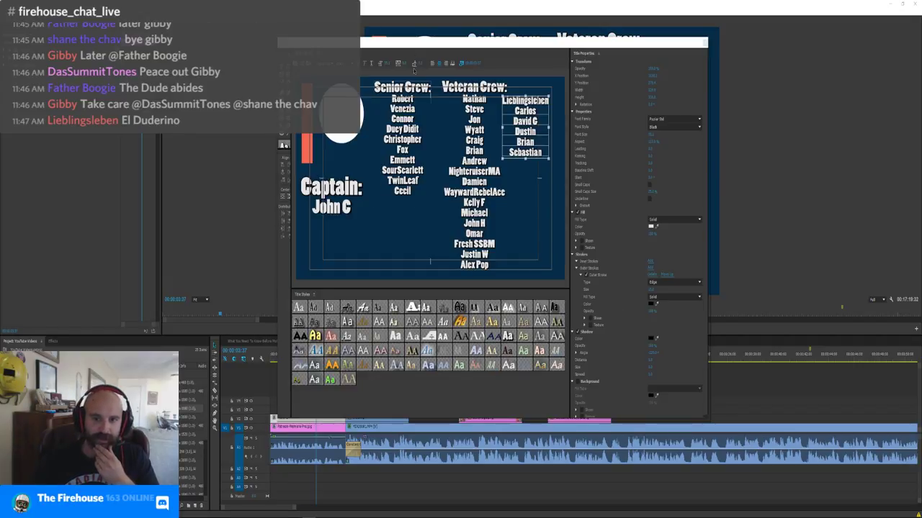
# Step: Enlarge the Senior Crew names box, shift it slightly up-left, then close the Titler at the sequence start
pyautogui.click(474, 144)
pyautogui.click(402, 144)
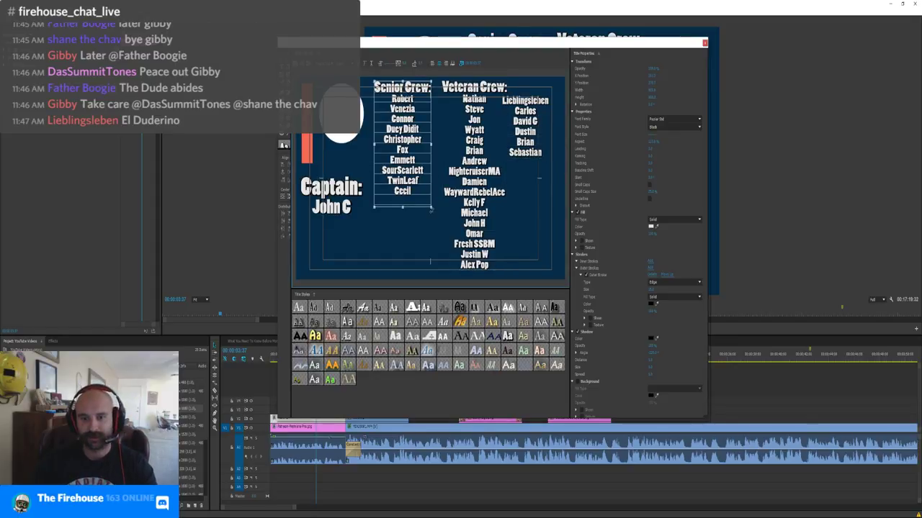
pyautogui.moveTo(431, 209); pyautogui.dragTo(439, 225)
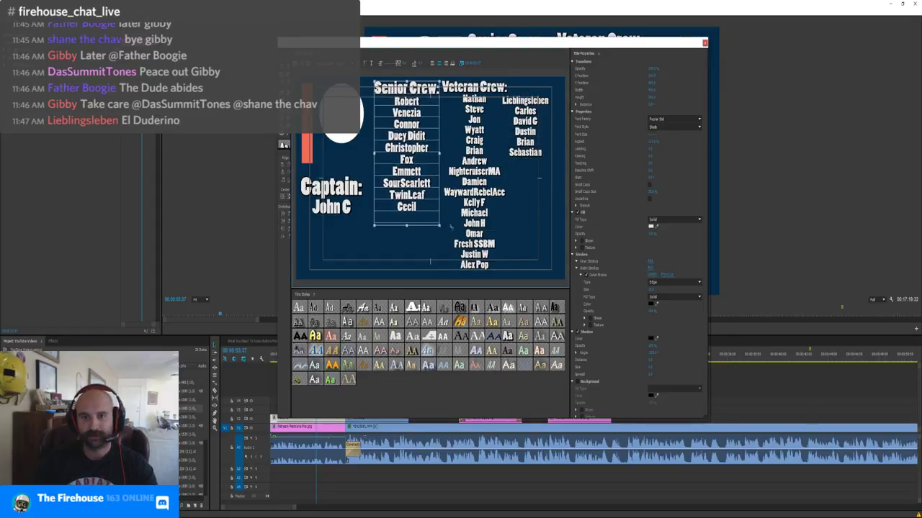
pyautogui.moveTo(415, 192); pyautogui.dragTo(410, 191)
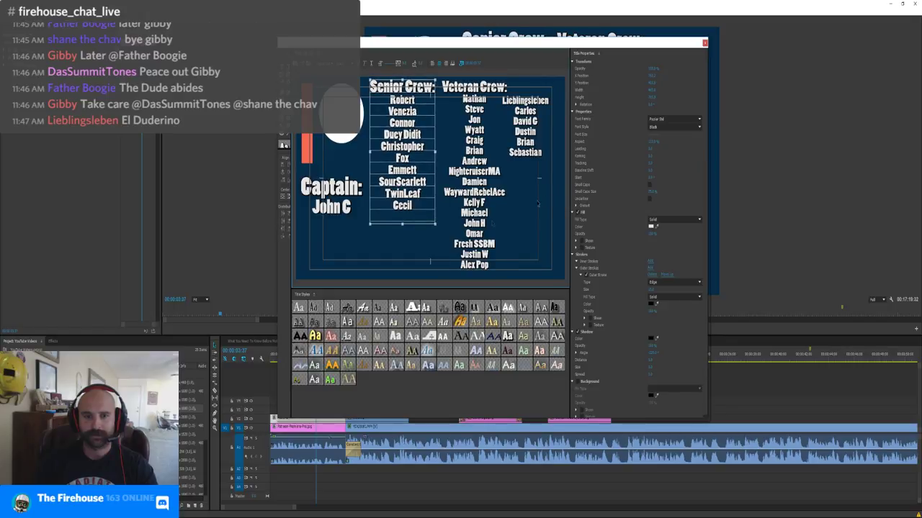
pyautogui.click(705, 42)
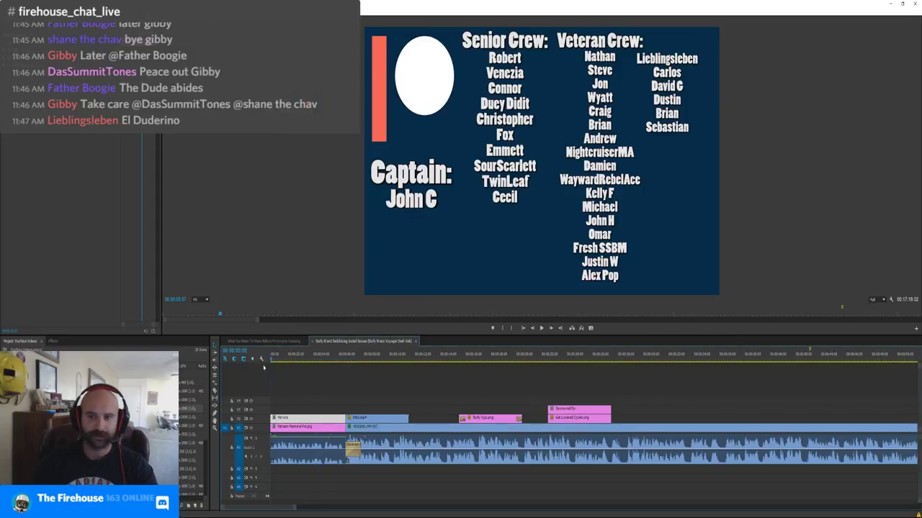
pyautogui.click(272, 367)
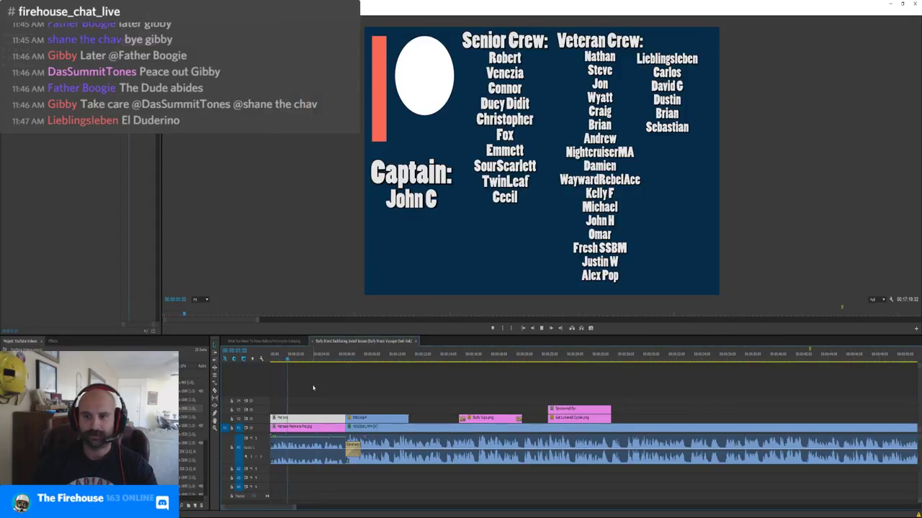
# Step: Reopen the title, delete the old Veteran Crew: heading and nudge its names box down
pyautogui.doubleClick(326, 420)
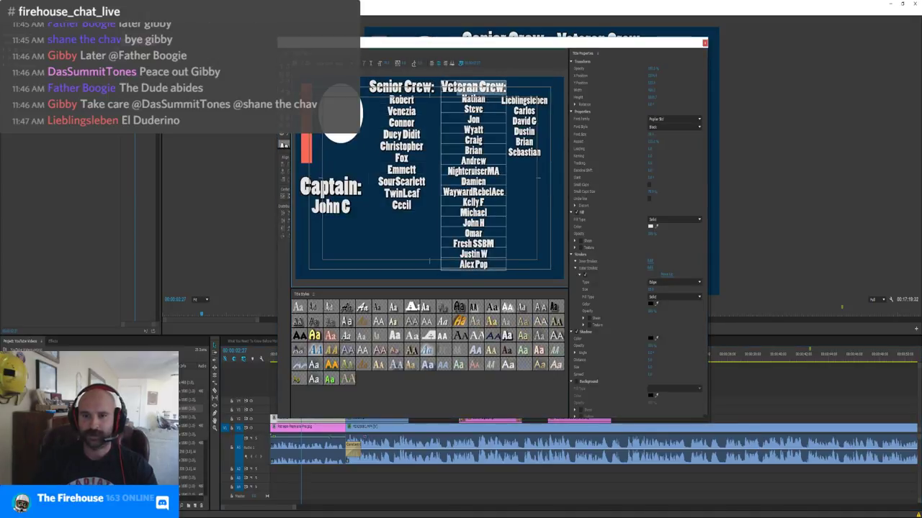
pyautogui.press('Delete')
pyautogui.press('Delete')
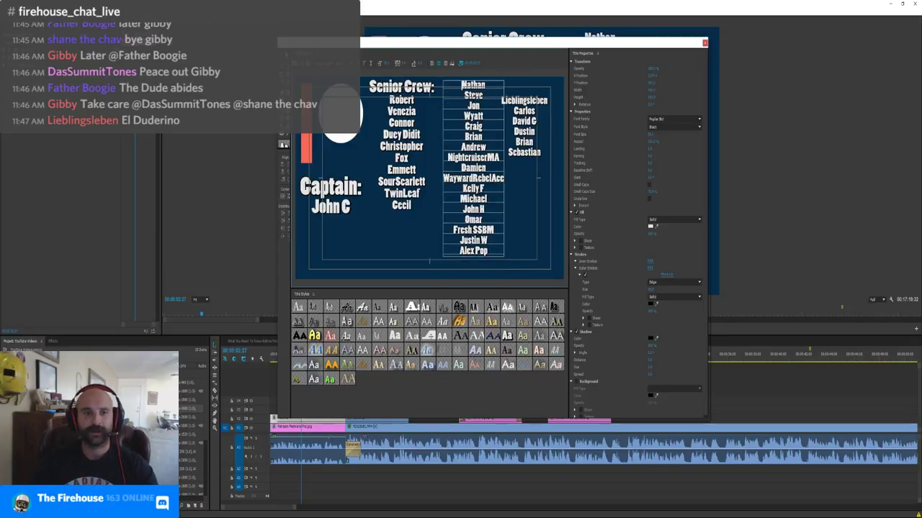
pyautogui.press('Escape')
pyautogui.press('Down')
pyautogui.press('Down')
pyautogui.press('Down')
pyautogui.press('Down')
pyautogui.press('Down')
pyautogui.press('Down')
pyautogui.press('Down')
pyautogui.press('Down')
pyautogui.press('Down')
pyautogui.press('Down')
pyautogui.press('Down')
pyautogui.press('Down')
pyautogui.press('Down')
pyautogui.press('Down')
pyautogui.press('Down')
pyautogui.press('Down')
pyautogui.press('Down')
pyautogui.press('Down')
pyautogui.press('Down')
pyautogui.press('Down')
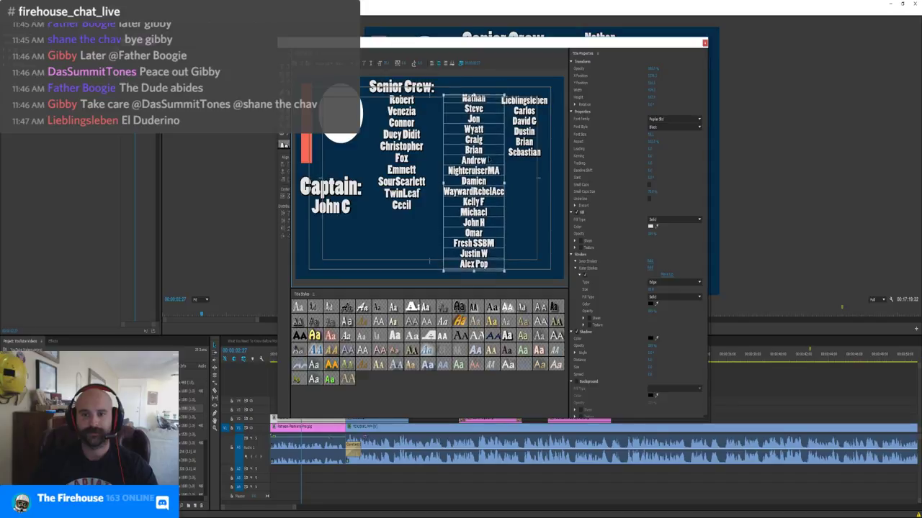
pyautogui.click(479, 87)
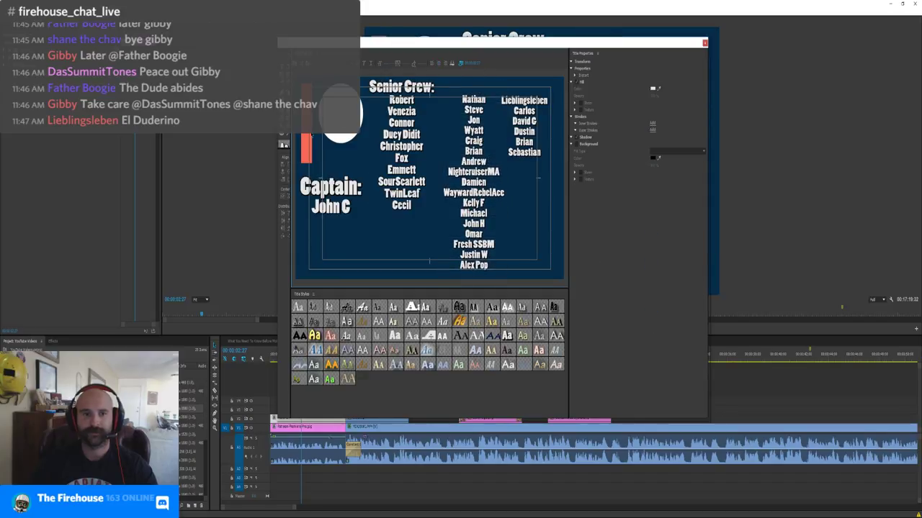
# Step: Paste a new, larger Veteran Crew: heading positioned above the Nathan column
pyautogui.write('Veteran Crew:')
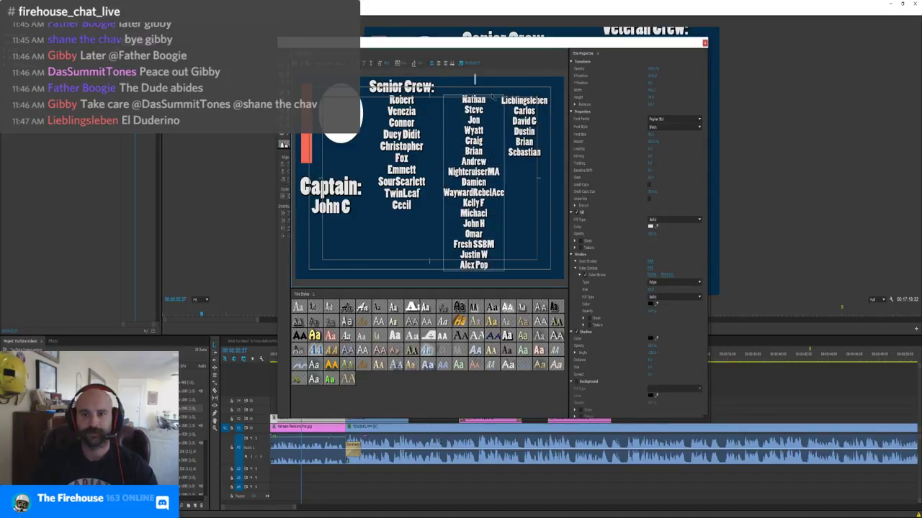
pyautogui.press('Left')
pyautogui.press('Left')
pyautogui.press('Left')
pyautogui.press('Left')
pyautogui.press('Left')
pyautogui.press('Left')
pyautogui.press('Left')
pyautogui.press('Left')
pyautogui.press('Left')
pyautogui.press('Left')
pyautogui.press('Left')
pyautogui.press('Left')
pyautogui.press('Left')
pyautogui.press('Left')
pyautogui.press('Left')
pyautogui.press('Left')
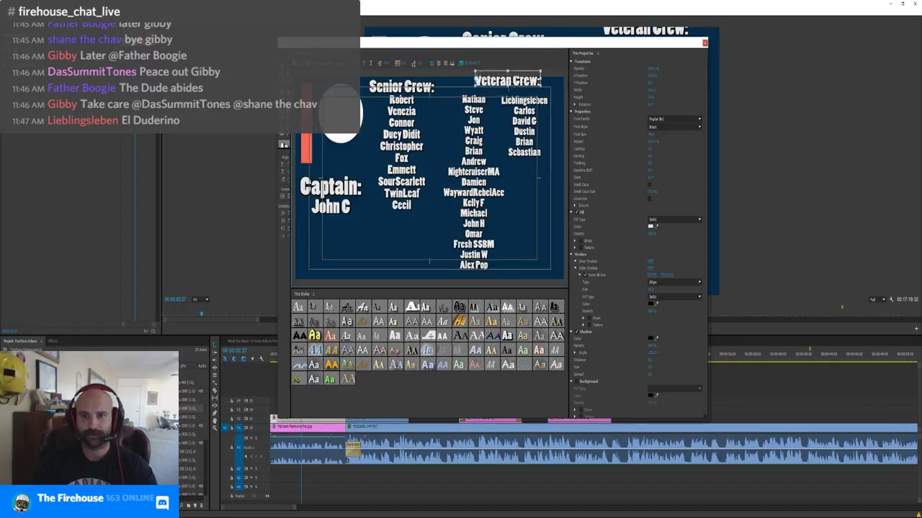
pyautogui.press('Down')
pyautogui.press('Down')
pyautogui.press('Down')
pyautogui.press('Down')
pyautogui.press('Down')
pyautogui.press('Down')
pyautogui.press('Down')
pyautogui.press('Down')
pyautogui.press('Down')
pyautogui.press('Down')
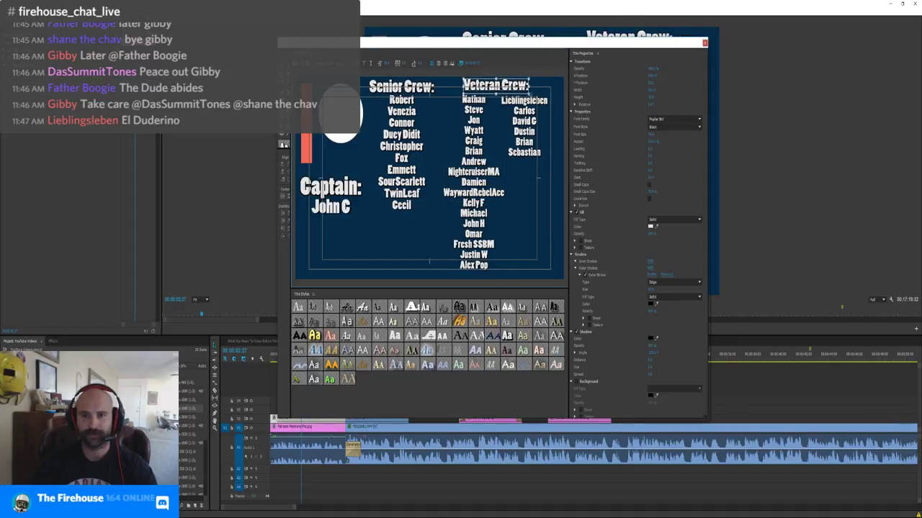
pyautogui.hotkey('ctrl', 'shift', '.')
pyautogui.hotkey('ctrl', 'shift', '.')
pyautogui.hotkey('ctrl', 'shift', '.')
pyautogui.hotkey('ctrl', 'shift', '.')
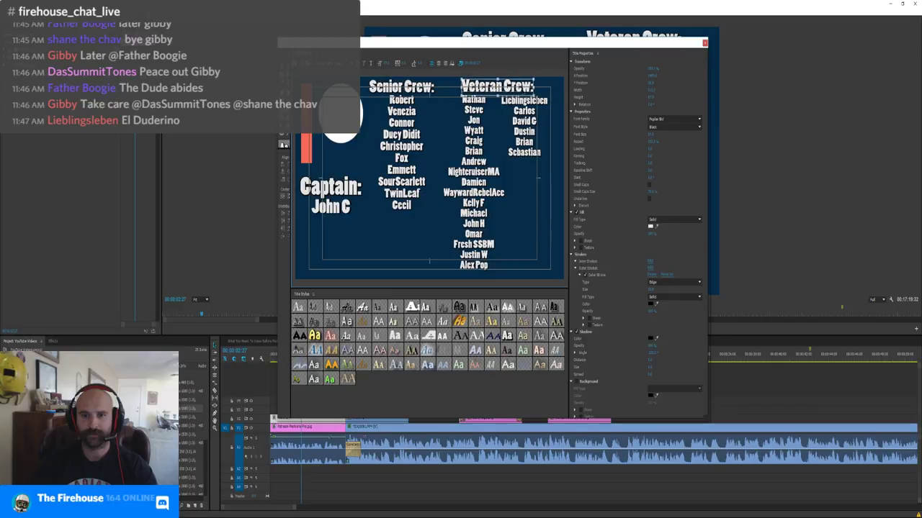
pyautogui.press('Right')
pyautogui.press('Right')
pyautogui.press('Right')
pyautogui.press('Right')
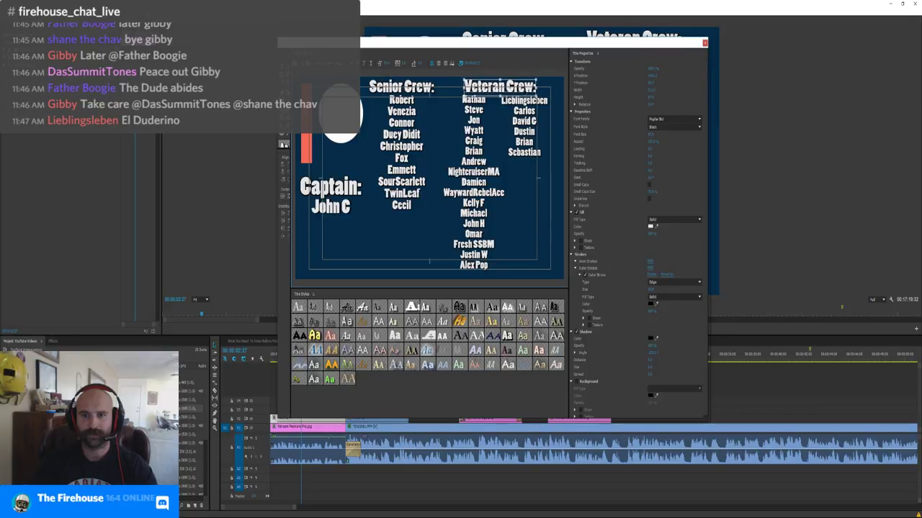
# Step: Move the Veteran Crew heading and both its name columns down, then lower the Senior Crew column slightly
pyautogui.click(525, 129)
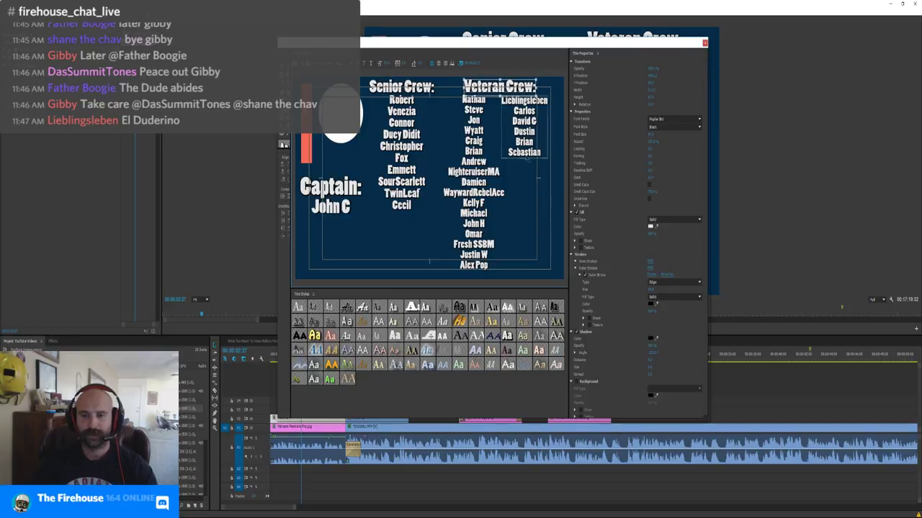
pyautogui.keyDown('shift'); pyautogui.click(496, 142); pyautogui.keyUp('shift')
pyautogui.keyDown('shift'); pyautogui.click(497, 87); pyautogui.keyUp('shift')
pyautogui.press('Down')
pyautogui.press('Down')
pyautogui.press('Down')
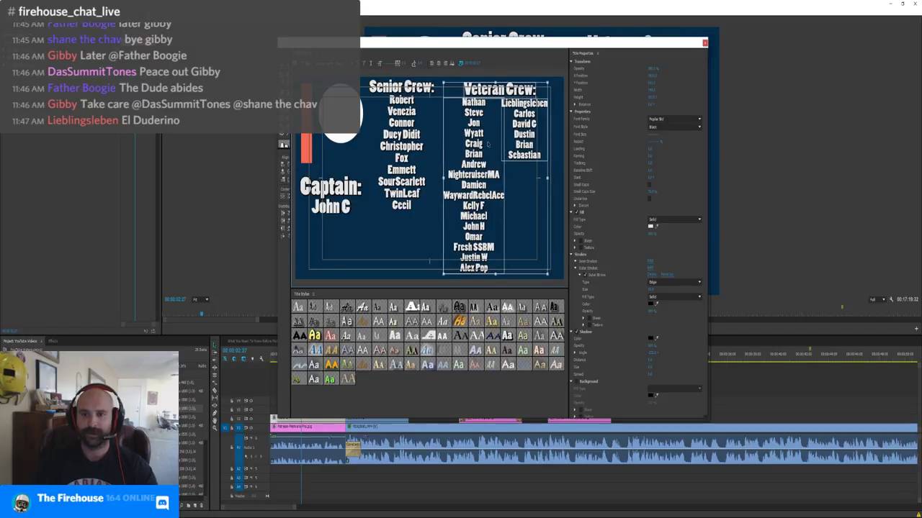
pyautogui.press('Down')
pyautogui.press('Down')
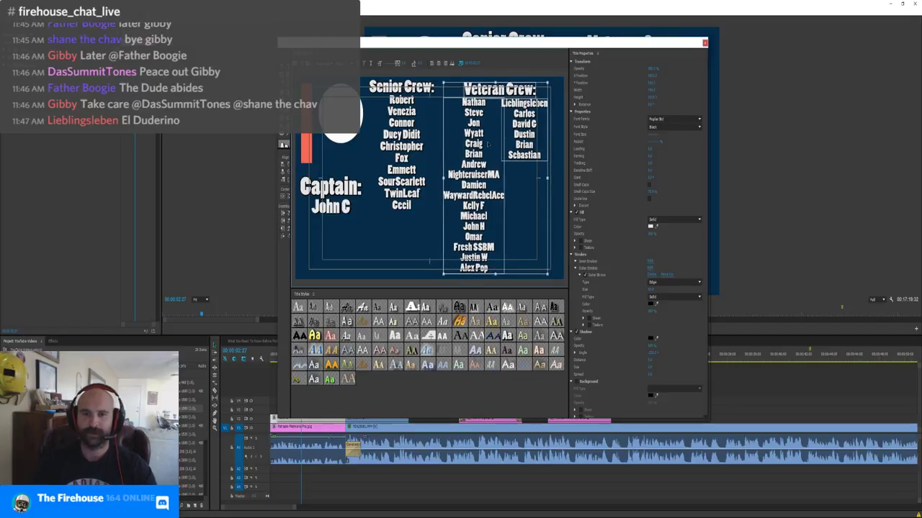
pyautogui.click(401, 148)
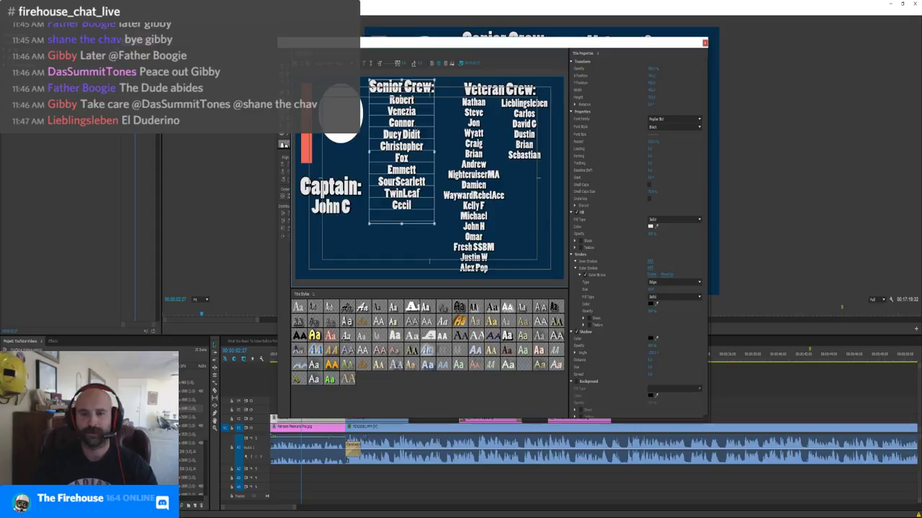
pyautogui.press('Down')
pyautogui.press('Down')
pyautogui.press('Down')
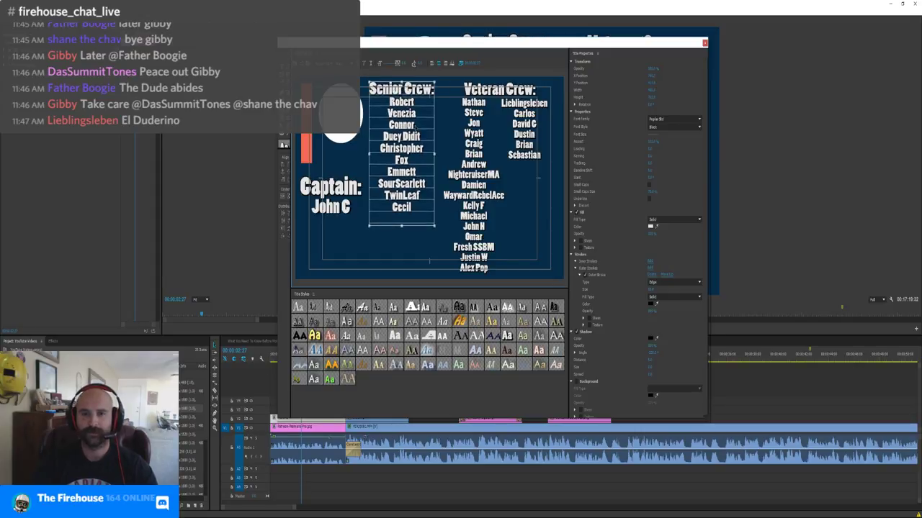
# Step: Shift every object on the title two pixels right, then close the Titler to preview
pyautogui.hotkey('ctrl', 'a')
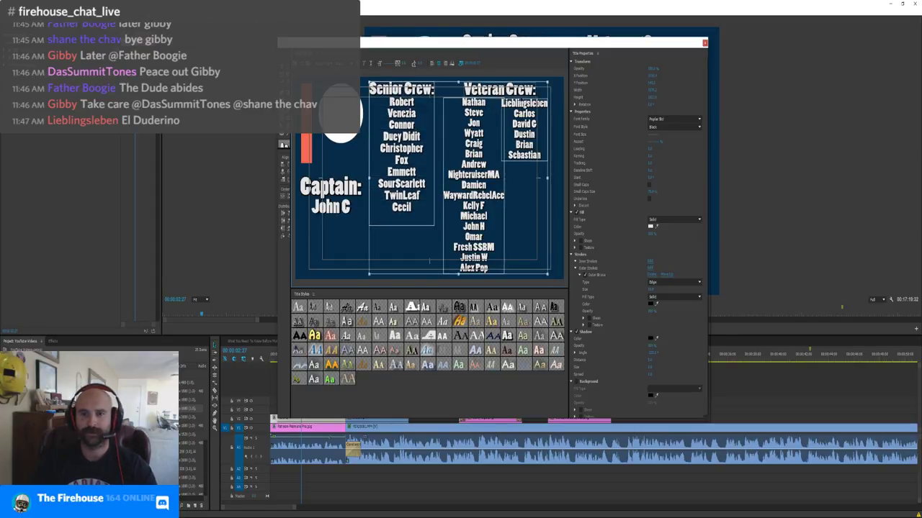
pyautogui.press('Right')
pyautogui.press('Right')
pyautogui.press('Right')
pyautogui.press('Right')
pyautogui.press('Right')
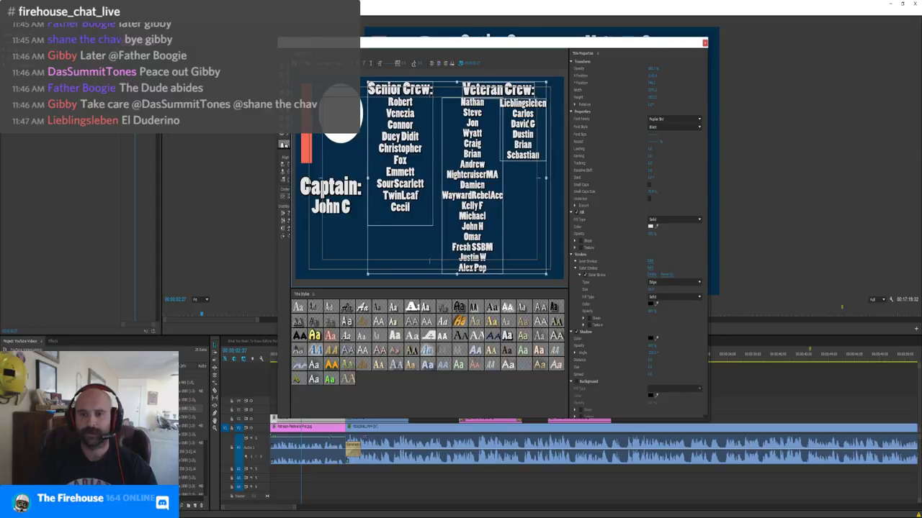
pyautogui.press('Right')
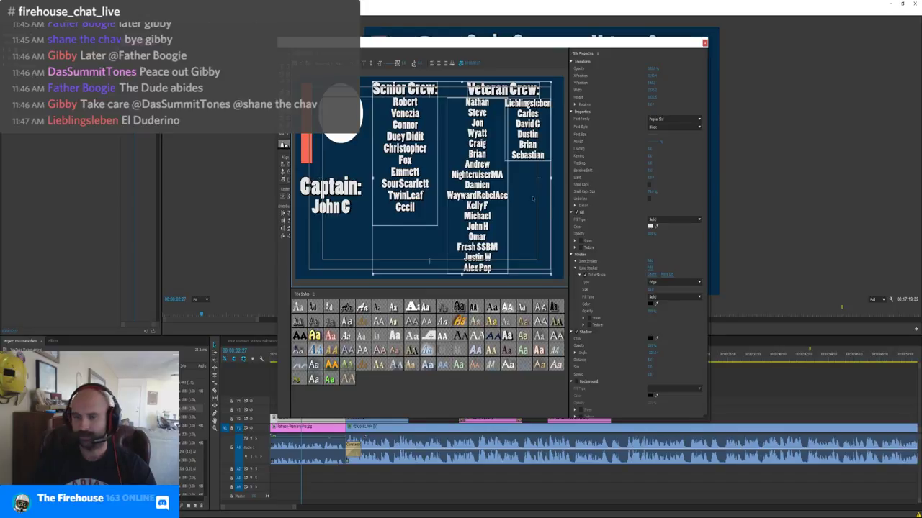
pyautogui.click(543, 205)
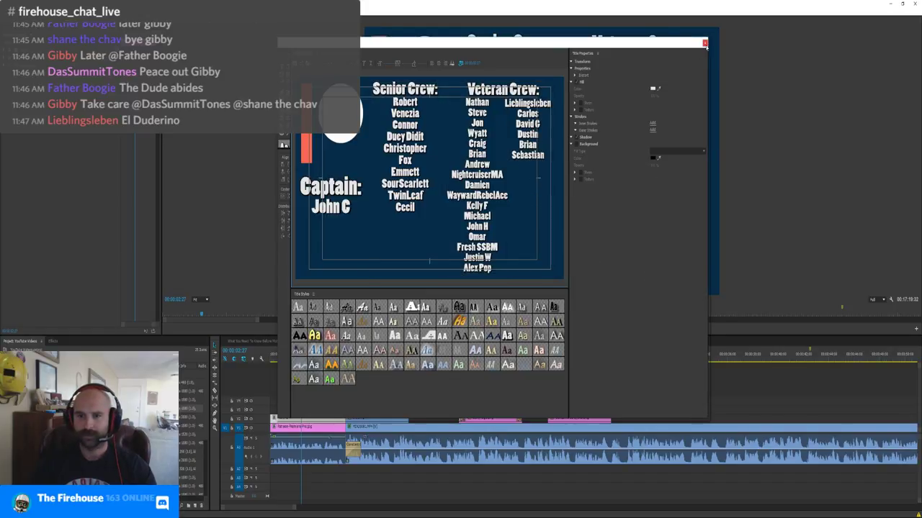
pyautogui.click(704, 43)
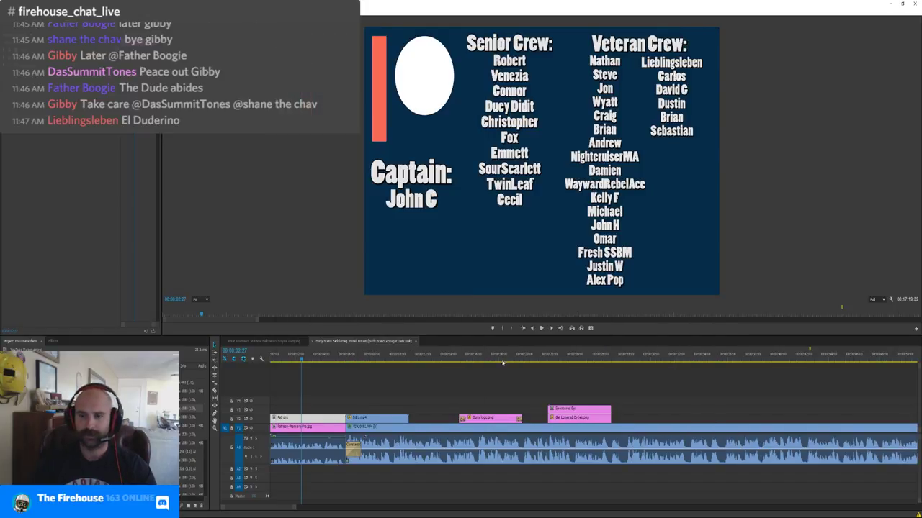
pyautogui.doubleClick(321, 420)
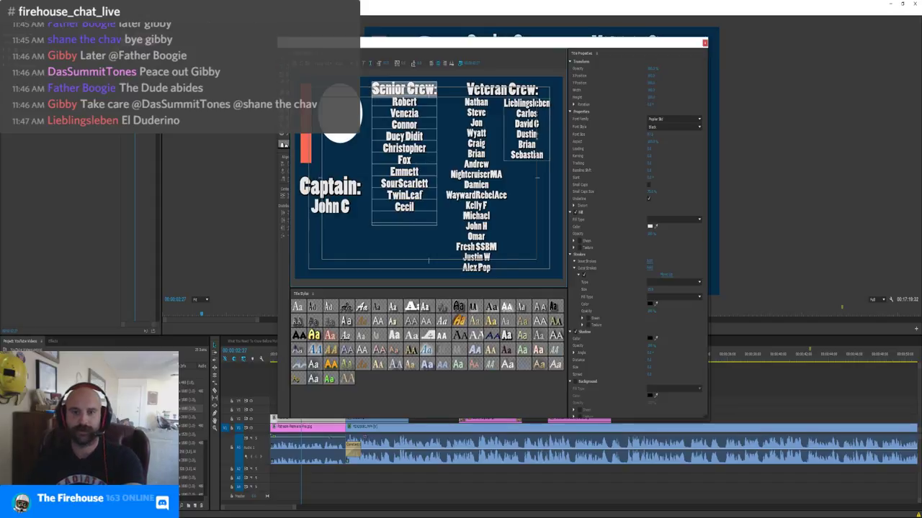
pyautogui.click(502, 88)
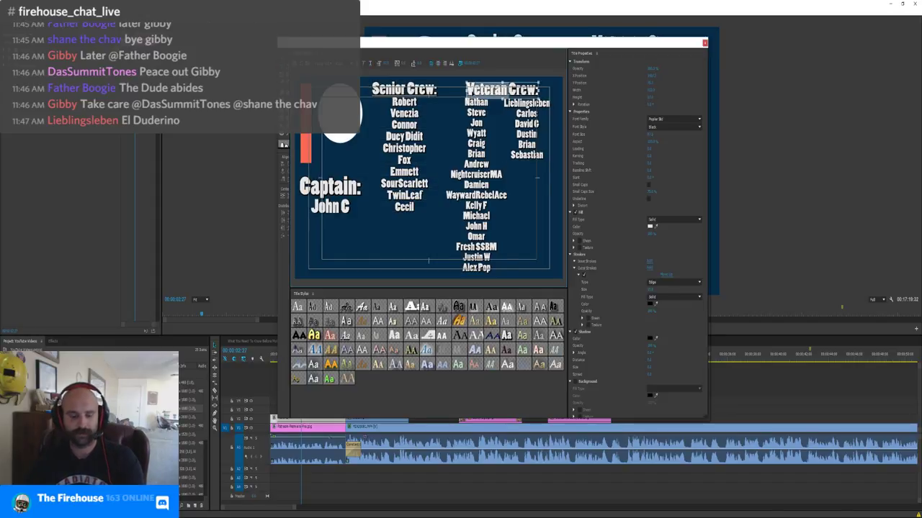
pyautogui.click(330, 196)
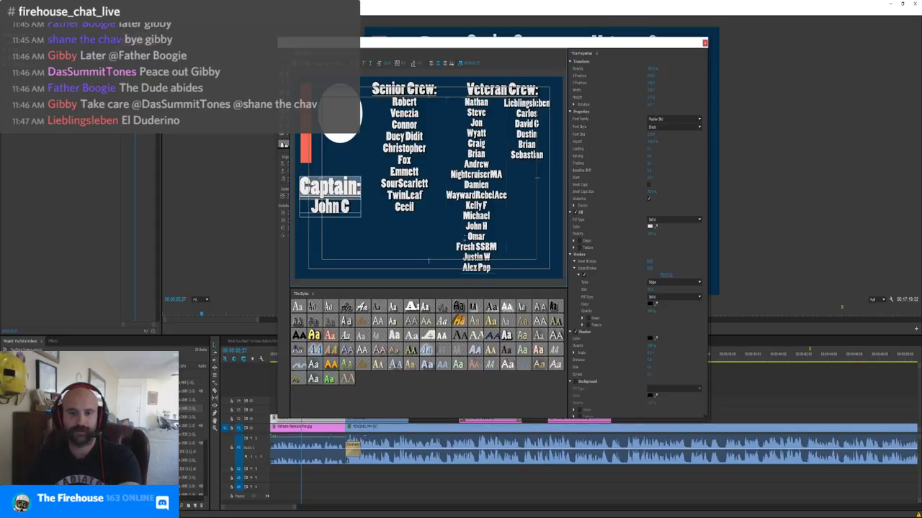
pyautogui.click(705, 43)
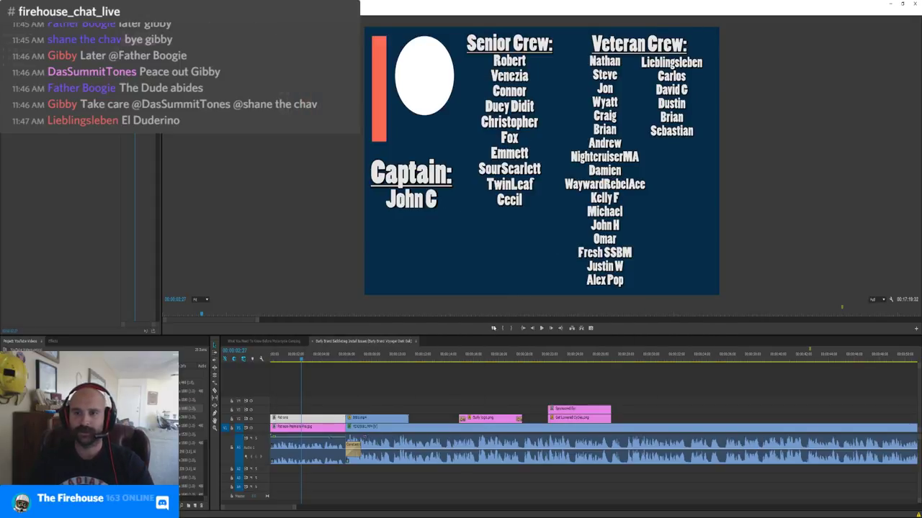
# Step: Nudge the Senior Crew names column up two steps and close the Titler
pyautogui.doubleClick(326, 420)
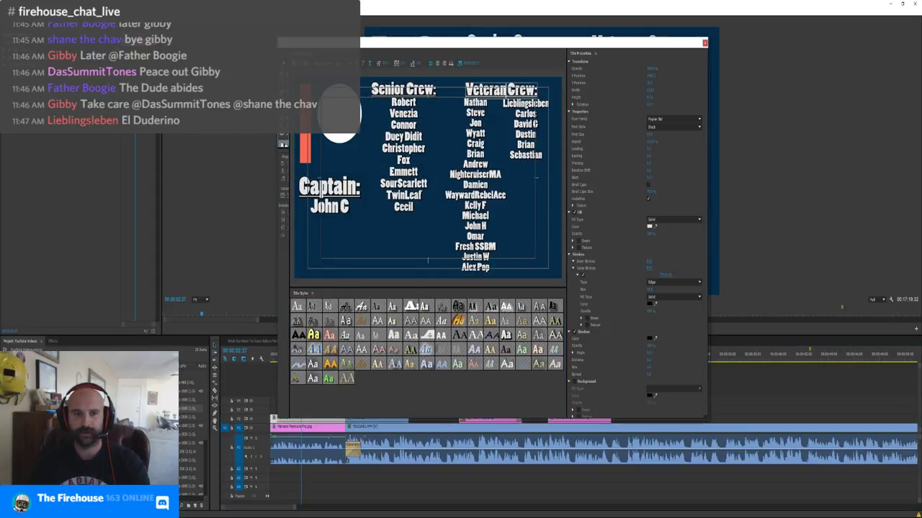
pyautogui.click(502, 88)
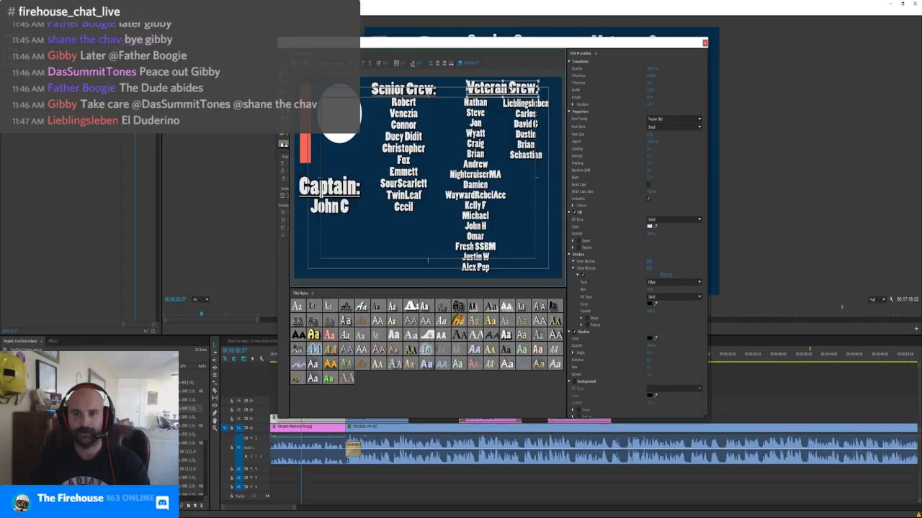
pyautogui.click(407, 114)
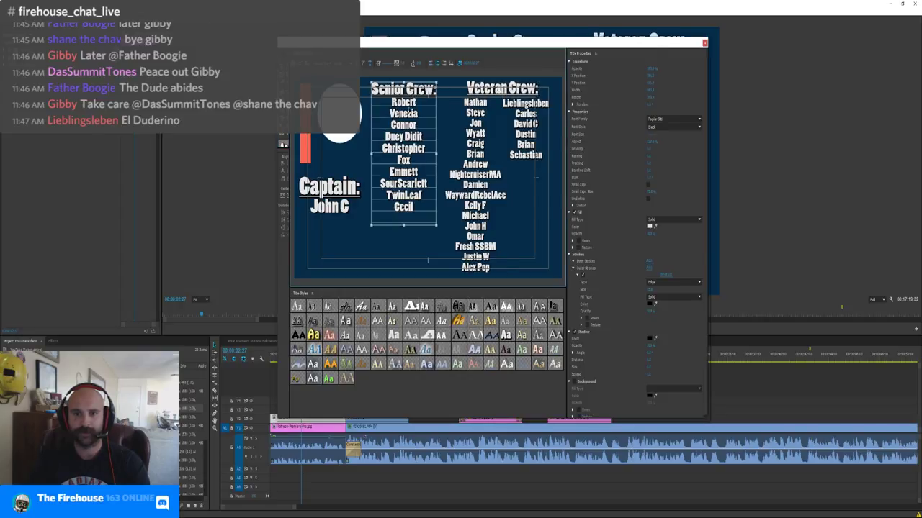
pyautogui.press('Up')
pyautogui.press('Up')
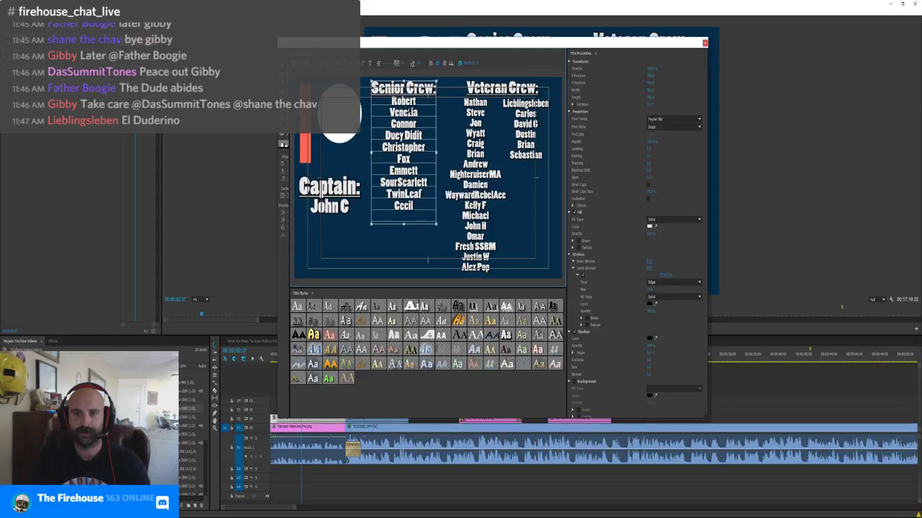
pyautogui.press('Up')
pyautogui.press('Up')
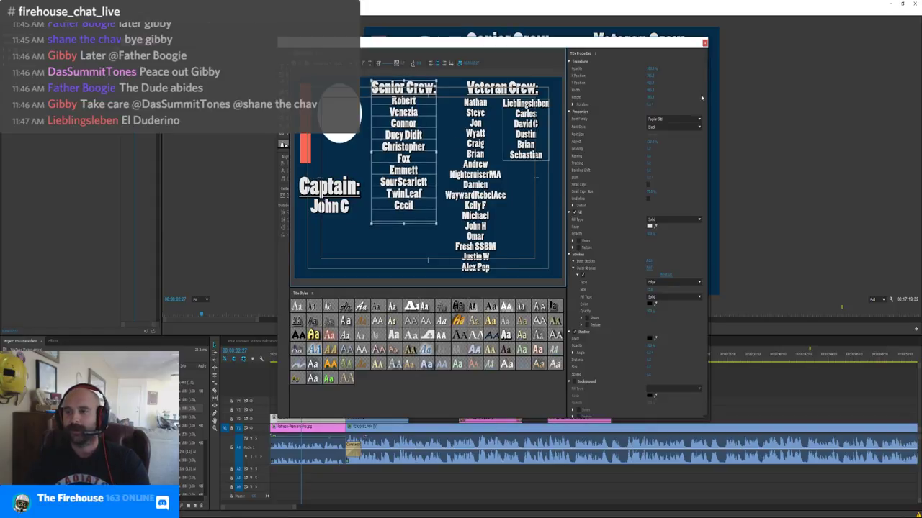
pyautogui.click(705, 43)
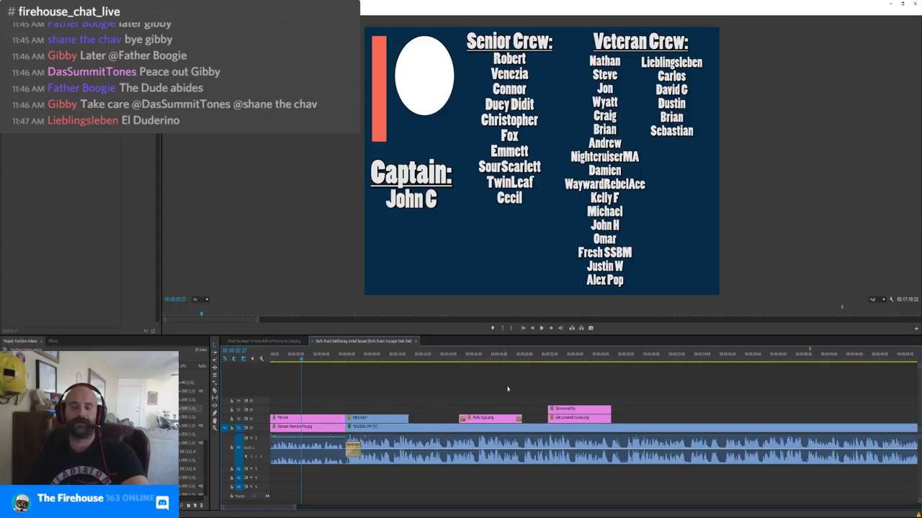
# Step: Play the sequence to review the overlays, stopping at the Sponsored By clip
pyautogui.press('space')
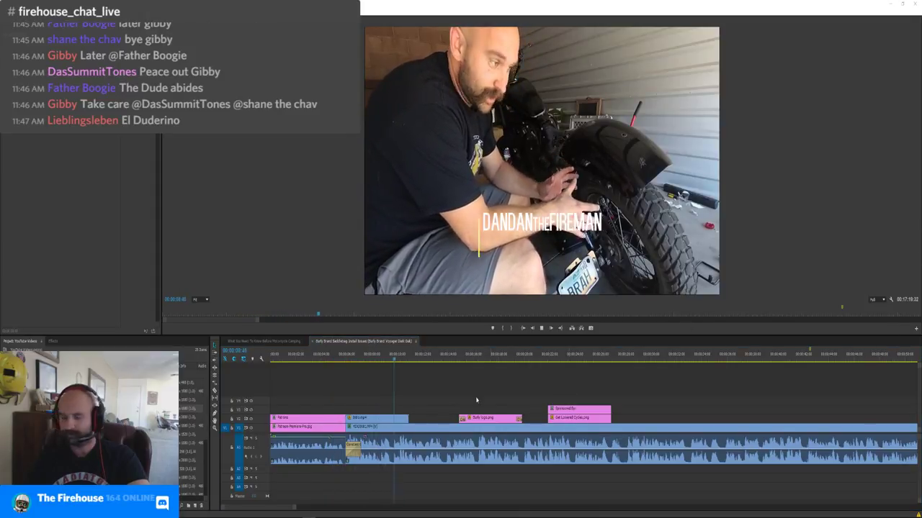
pyautogui.scroll(-5, 442, 391)
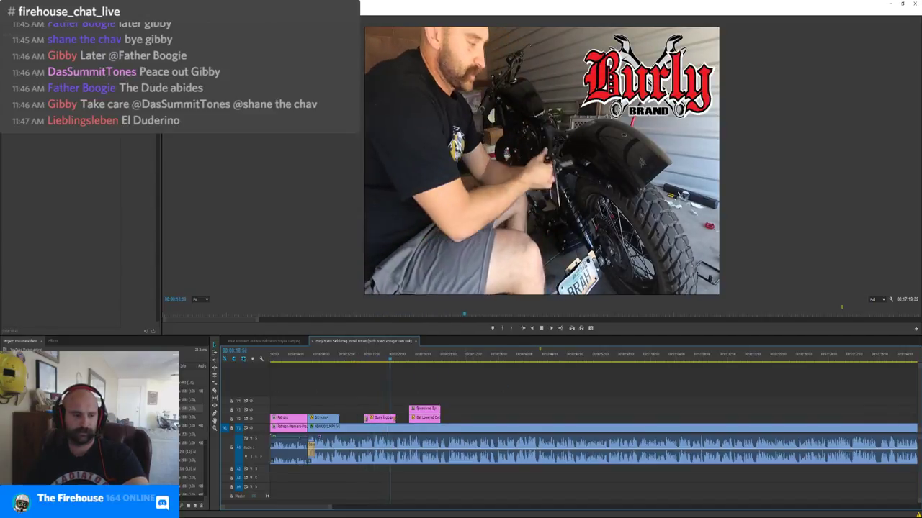
pyautogui.hotkey('shift', '7')
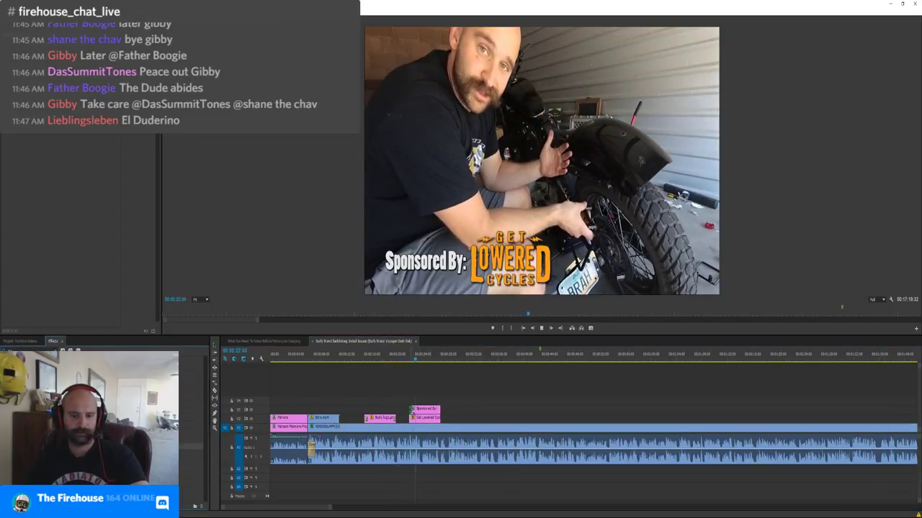
pyautogui.press('space')
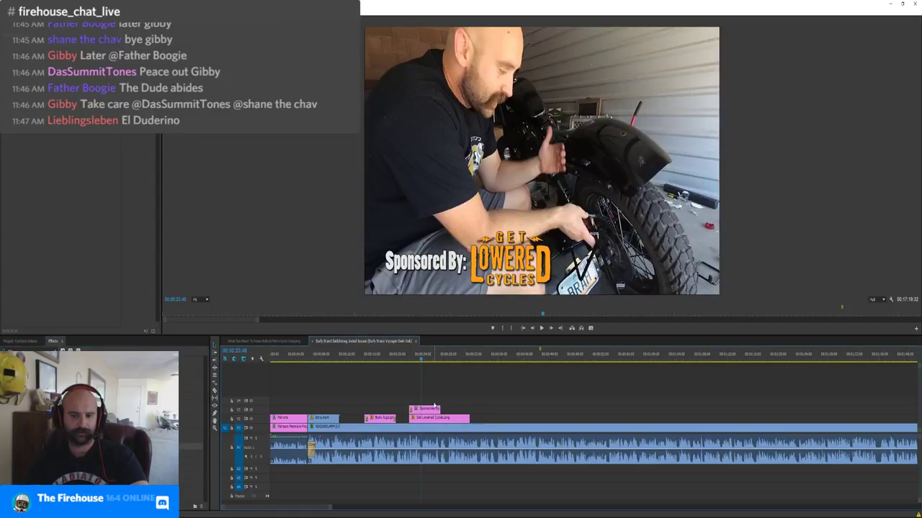
# Step: Extend the Sponsored By and Get Lowered Cycles clips, review playback, and return to the credits card
pyautogui.moveTo(440, 409); pyautogui.dragTo(469, 409)
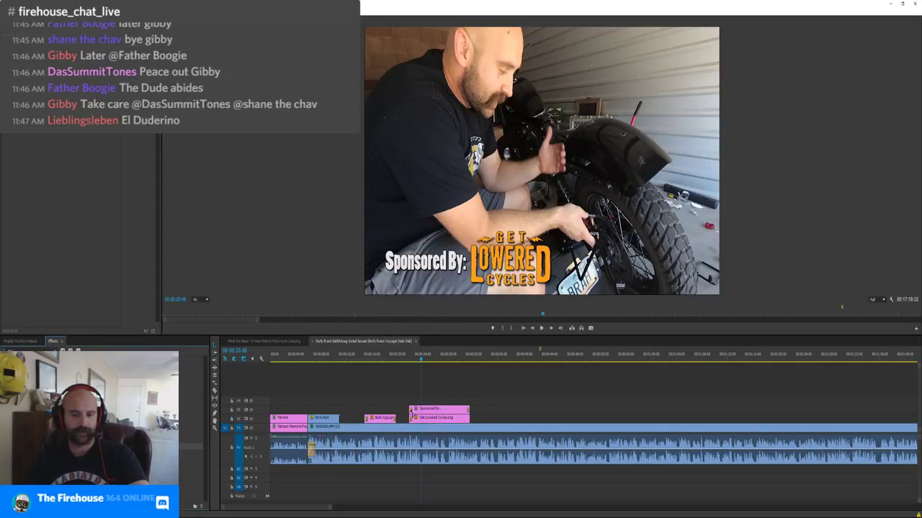
pyautogui.moveTo(468, 418); pyautogui.dragTo(489, 409)
pyautogui.press('space')
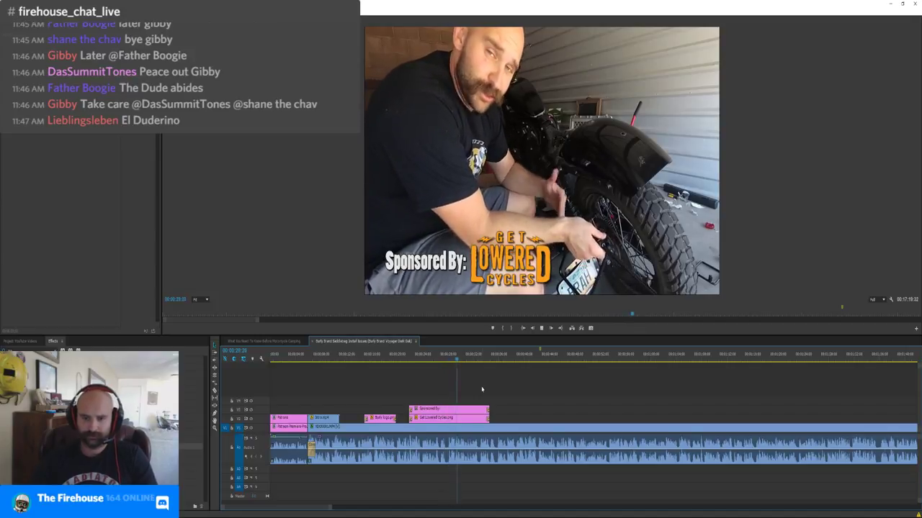
pyautogui.press('-')
pyautogui.press('-')
pyautogui.press('-')
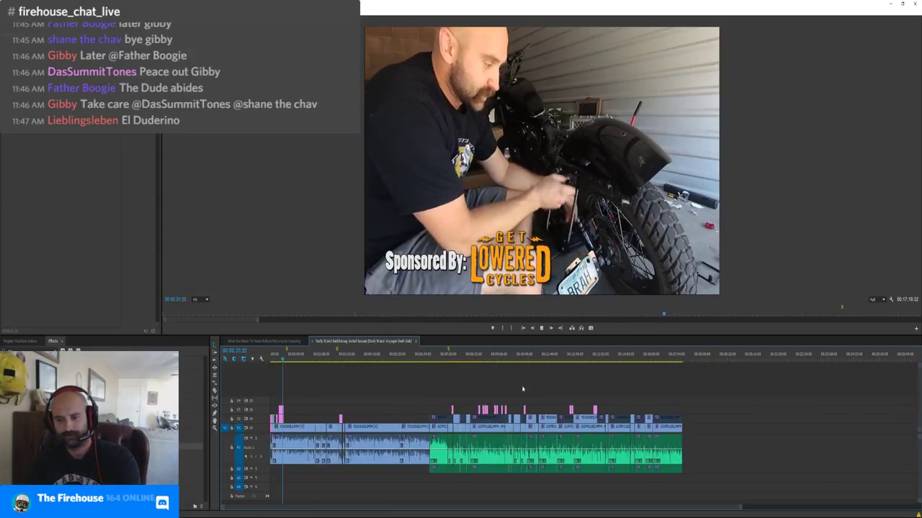
pyautogui.press('=')
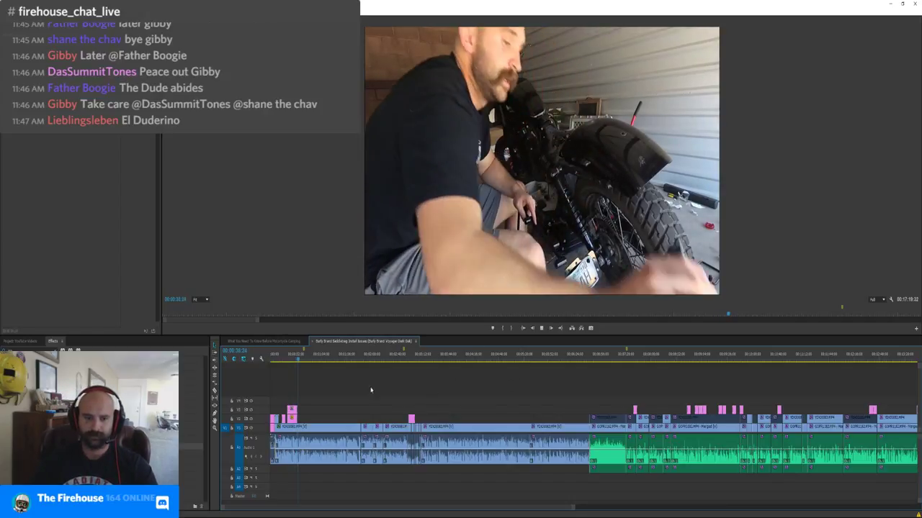
pyautogui.click(272, 362)
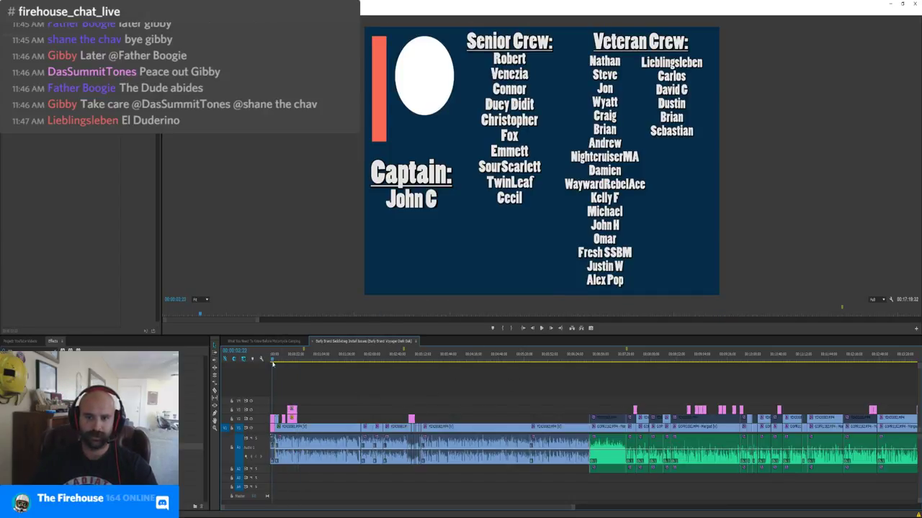
# Step: Paste a copy of the Veteran Crew heading, retype it as 'Thank You!!!', and scale it up
pyautogui.doubleClick(275, 419)
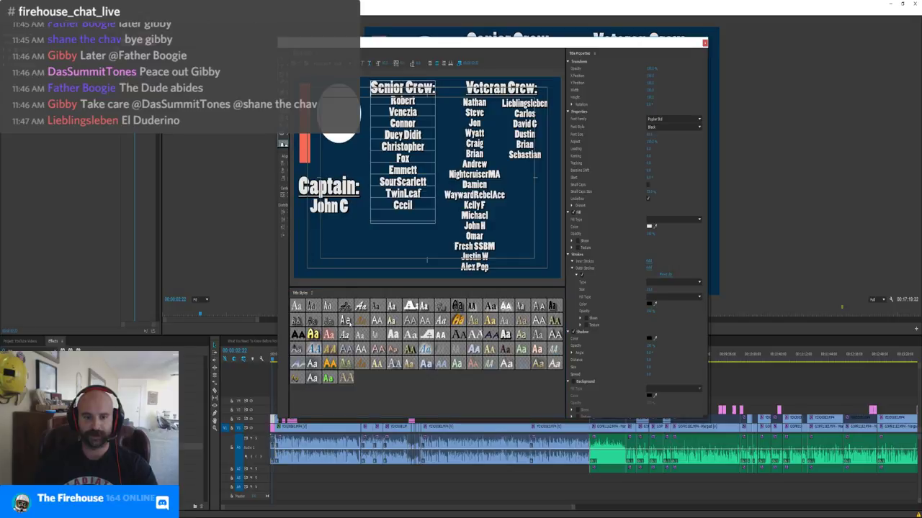
pyautogui.click(331, 270)
pyautogui.write('Veteran Crew:')
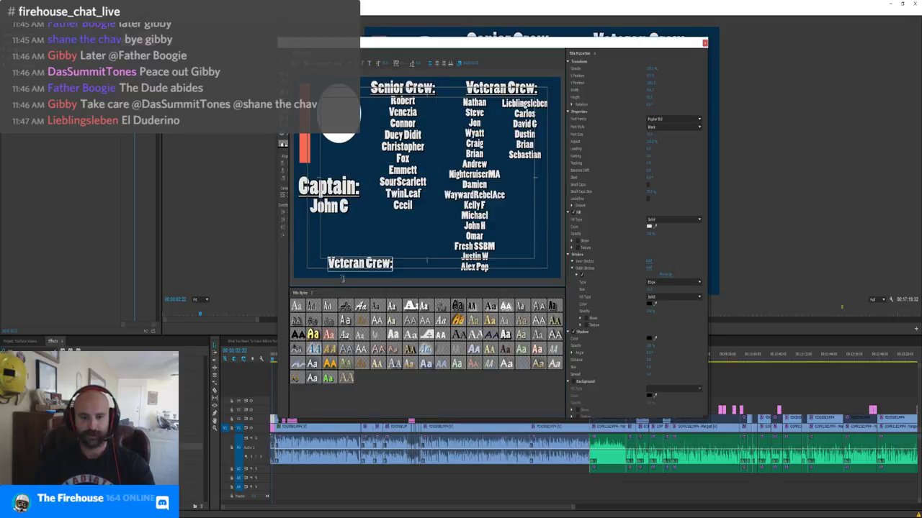
pyautogui.press('Escape')
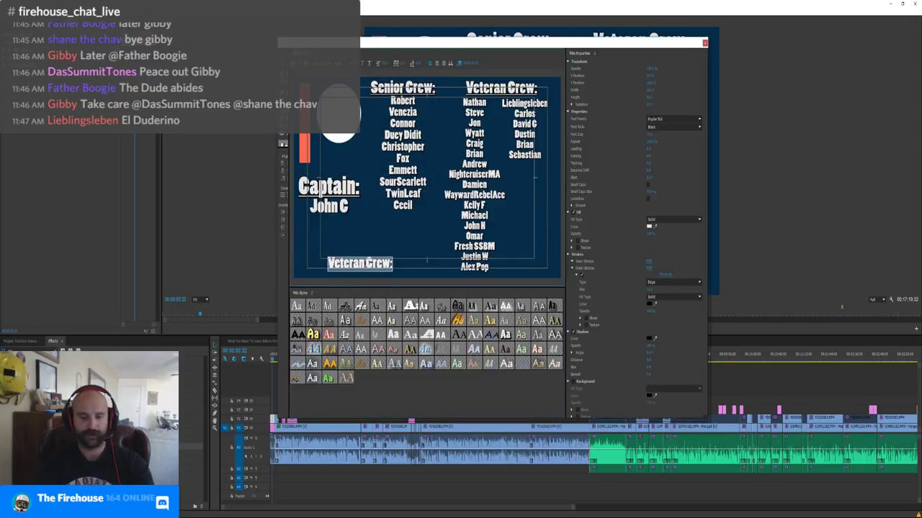
pyautogui.write('Thank yo')
pyautogui.press('BackSpace')
pyautogui.press('BackSpace')
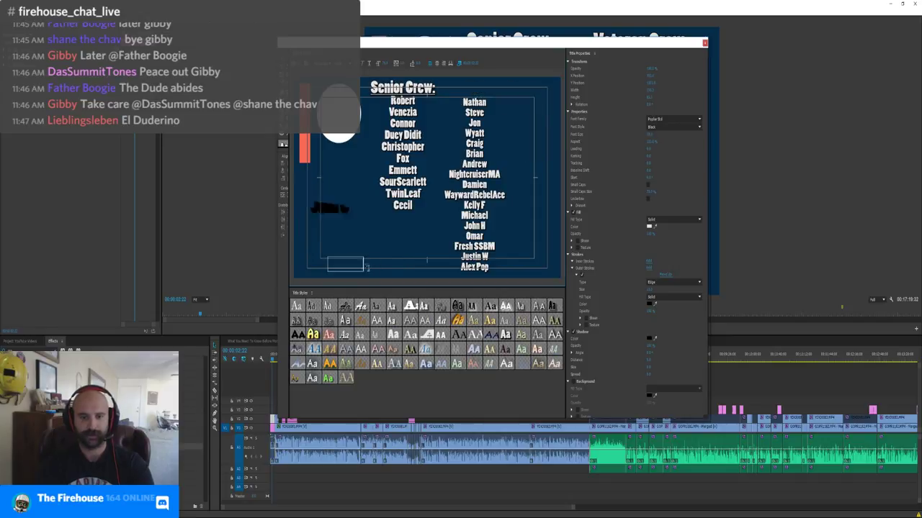
pyautogui.write('You!!!')
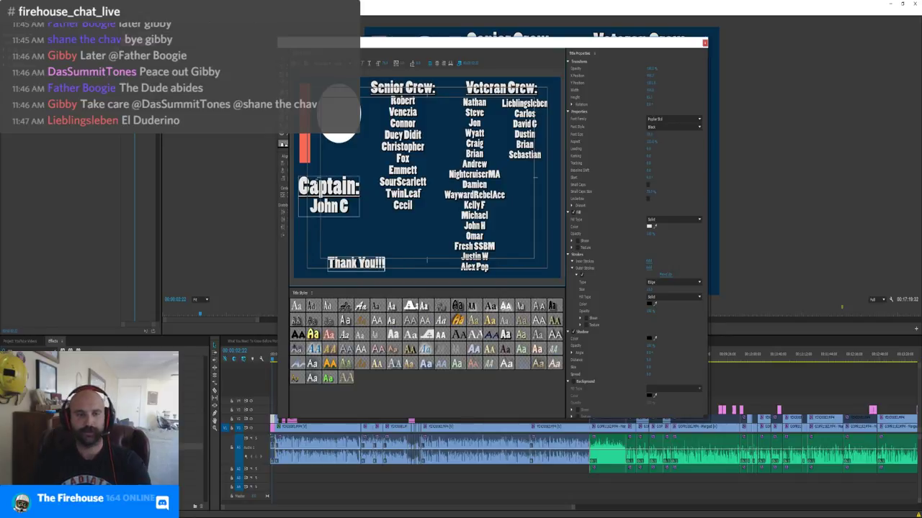
pyautogui.press('Escape')
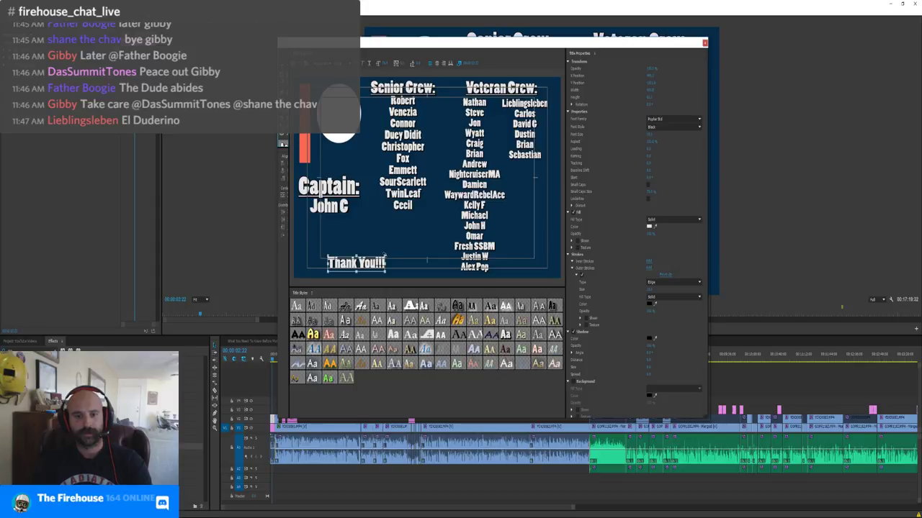
pyautogui.moveTo(386, 256); pyautogui.dragTo(412, 241)
pyautogui.click(705, 44)
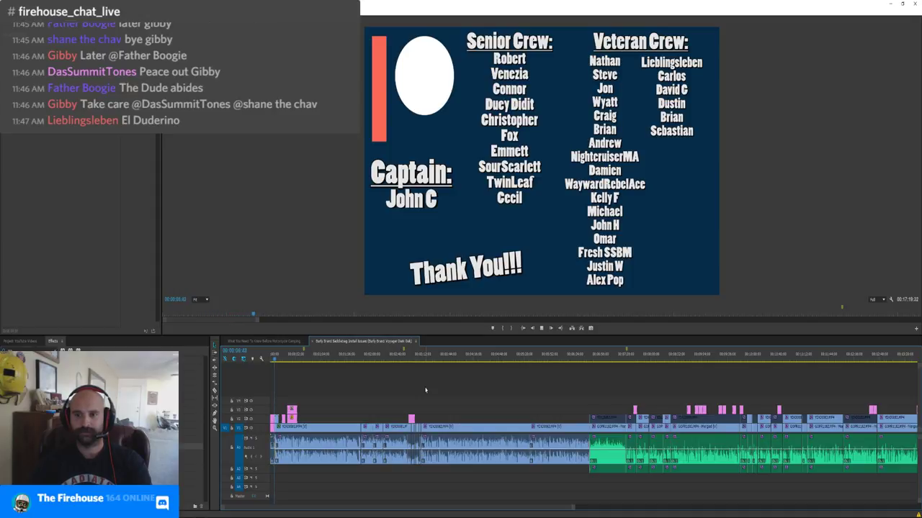
# Step: Preview the sequence briefly, then open File > Export > Media
pyautogui.press('space')
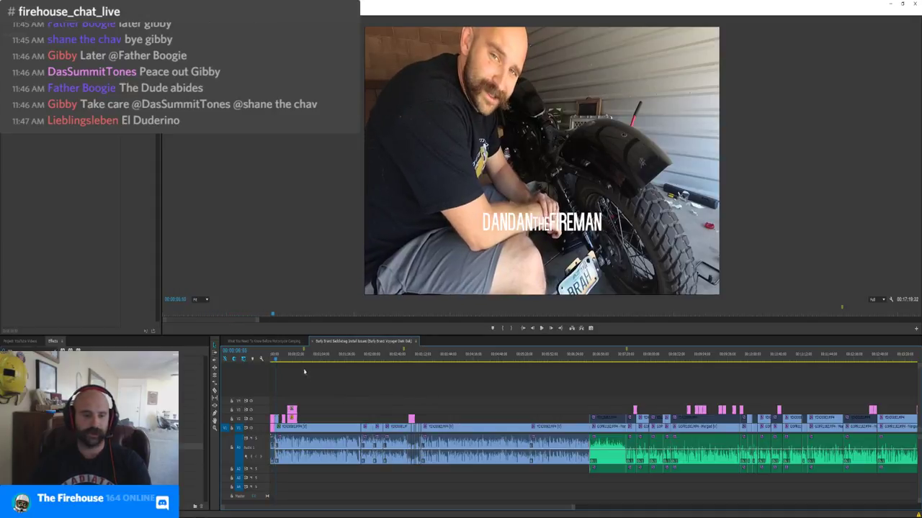
pyautogui.click(295, 353)
pyautogui.click(10, 7)
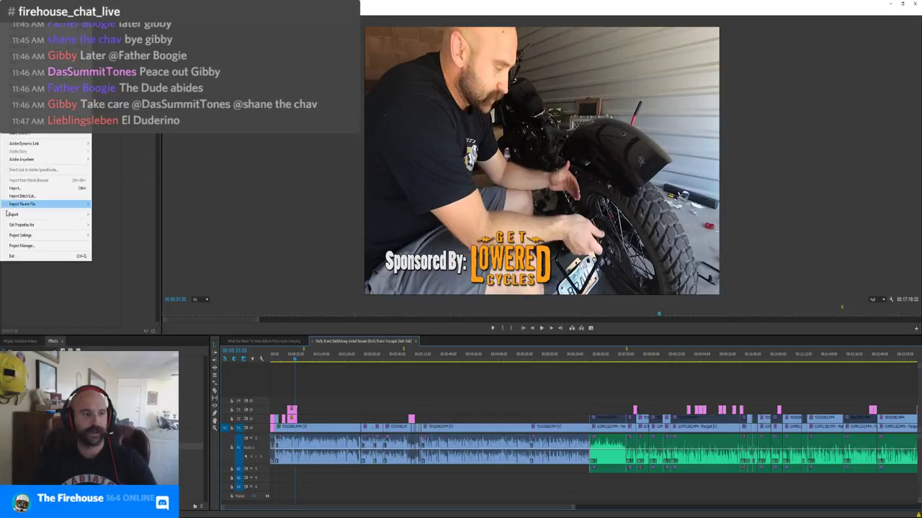
pyautogui.moveTo(29, 214)
pyautogui.click(134, 214)
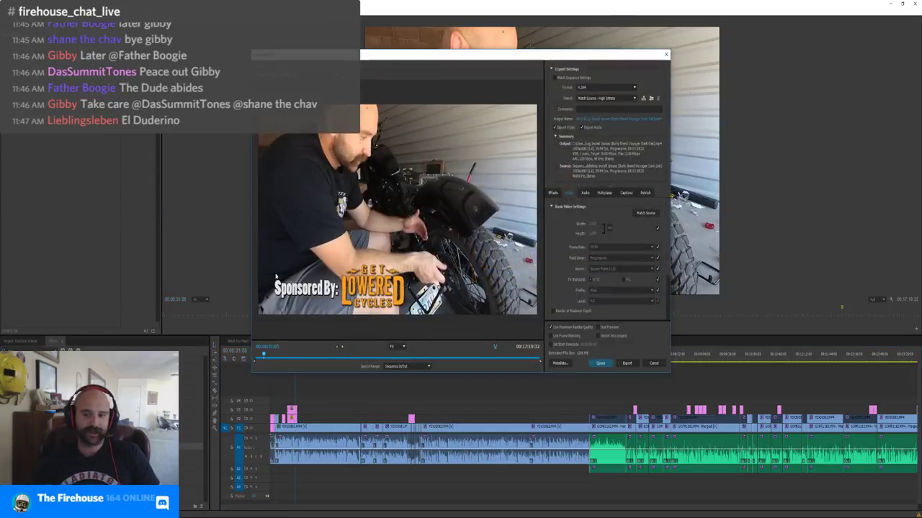
# Step: Export the sequence using the Youtube 1080p 60fps preset
pyautogui.click(602, 97)
pyautogui.click(677, 461)
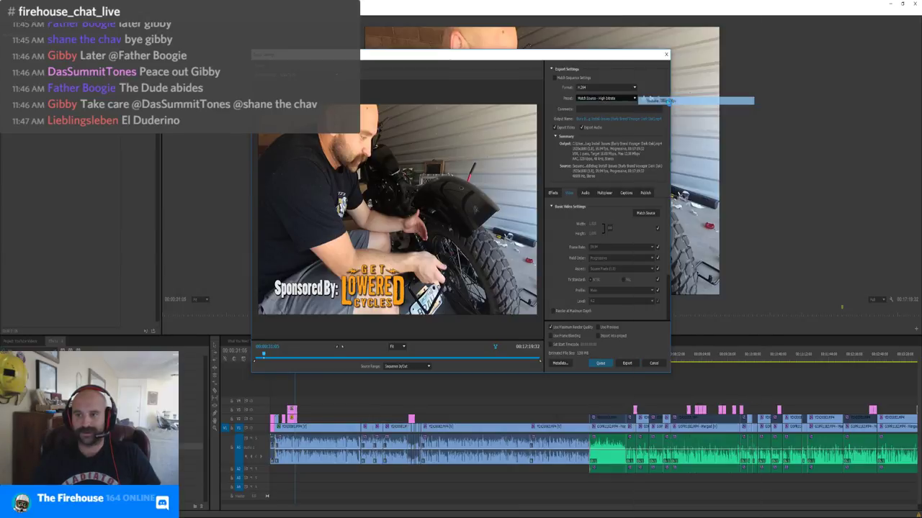
pyautogui.click(627, 363)
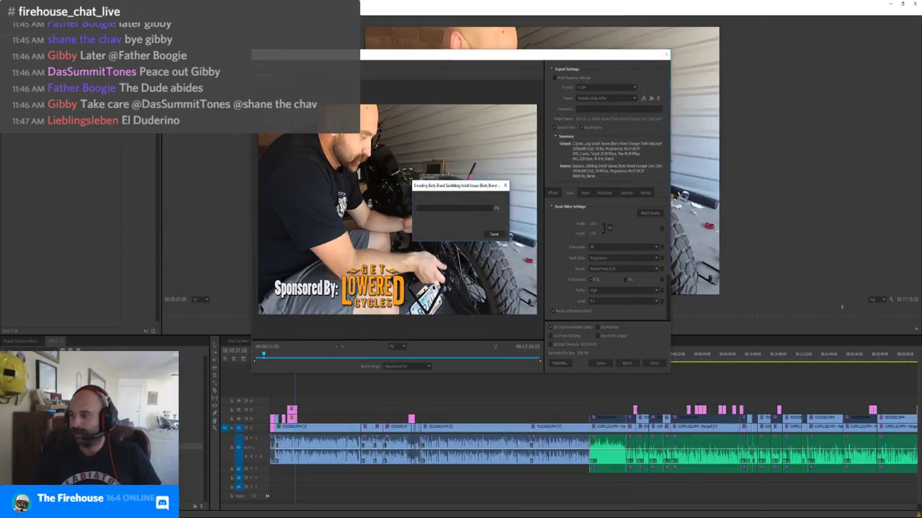